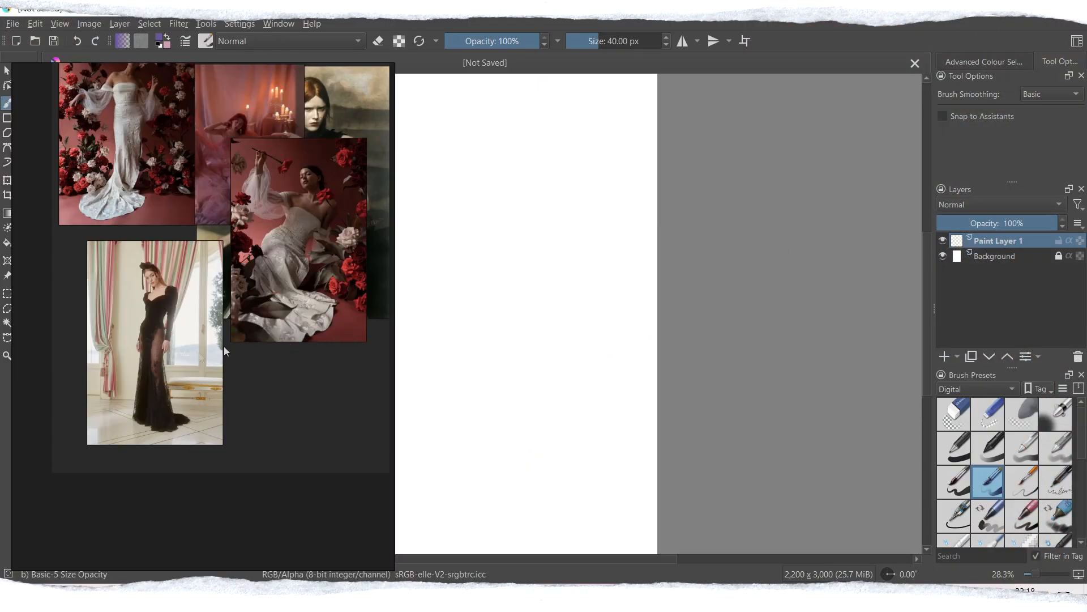
Shrink the reference board, move it to the edge of the canvas area, and shift the blank page away from it.
{"action": "left_click_drag", "start_coordinate": [14, 568], "coordinate": [50, 497]}
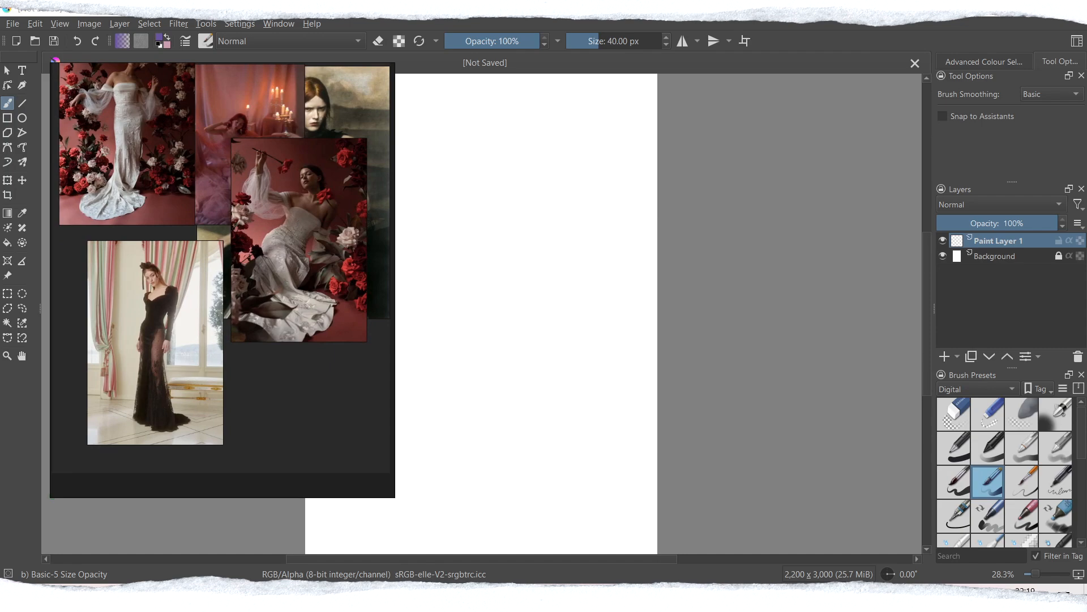
{"action": "left_click_drag", "start_coordinate": [267, 407], "coordinate": [257, 420]}
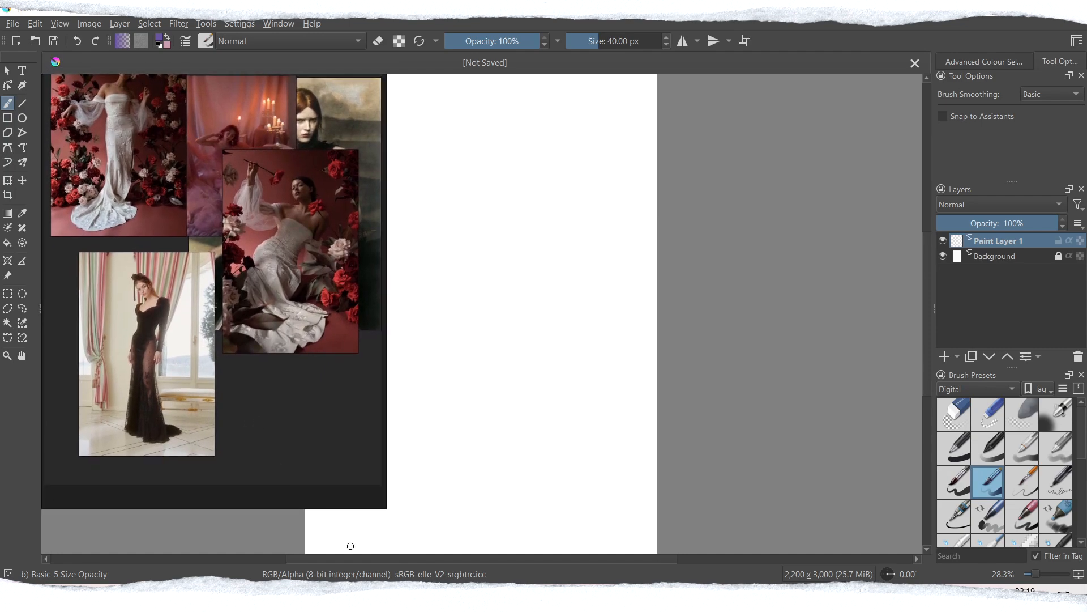
{"action": "right_click", "coordinate": [369, 558]}
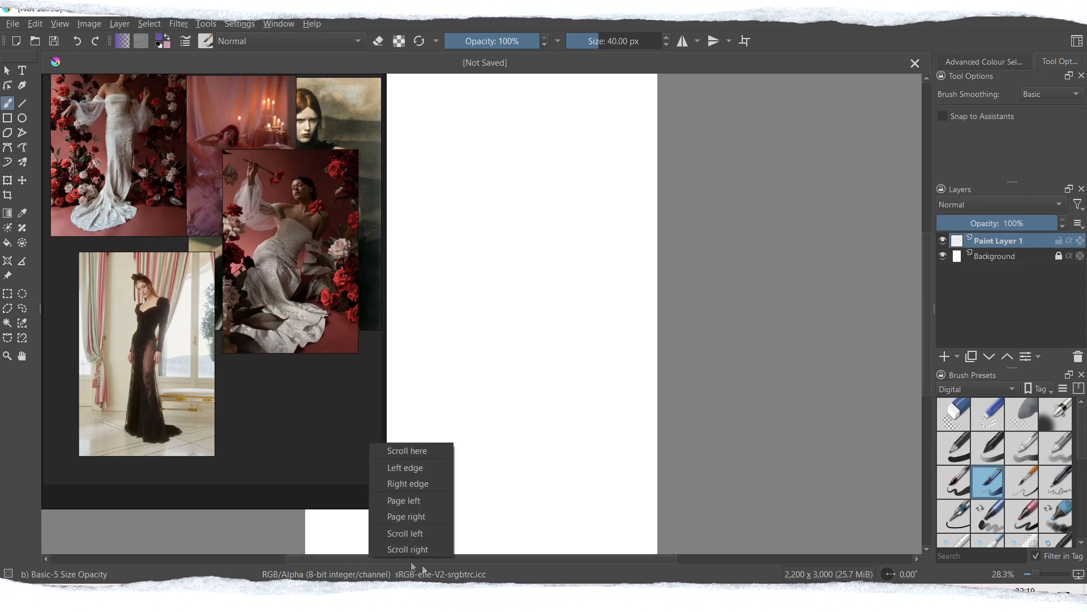
{"action": "left_click_drag", "start_coordinate": [488, 562], "coordinate": [425, 556]}
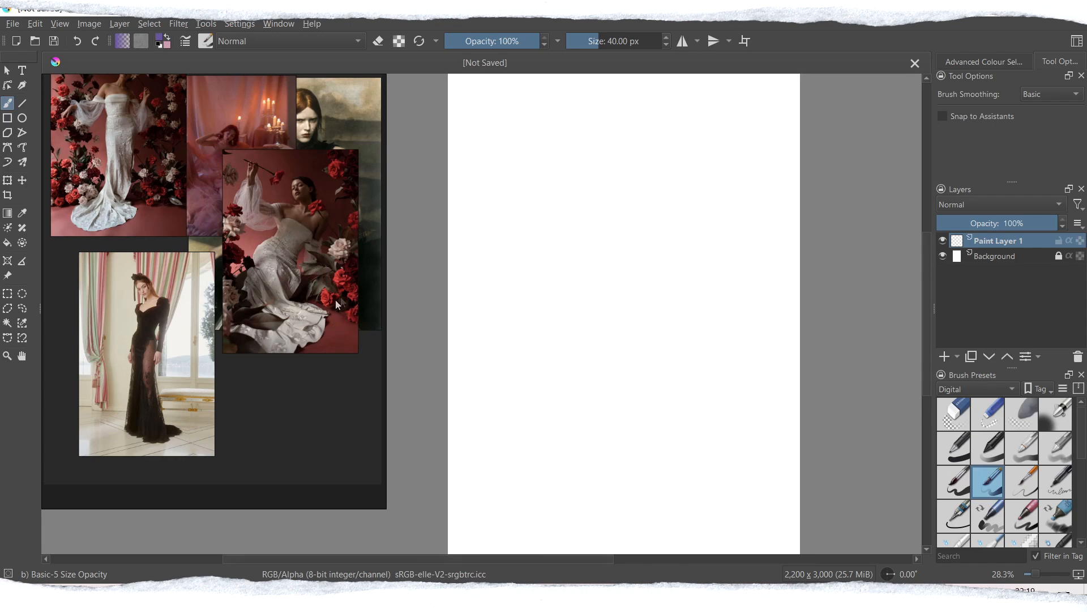
Narrow the reference board, then reposition and enlarge the photo of the seated woman among roses.
{"action": "left_click_drag", "start_coordinate": [330, 277], "coordinate": [239, 298]}
{"action": "left_click_drag", "start_coordinate": [384, 253], "coordinate": [279, 265]}
{"action": "left_click_drag", "start_coordinate": [225, 300], "coordinate": [179, 308]}
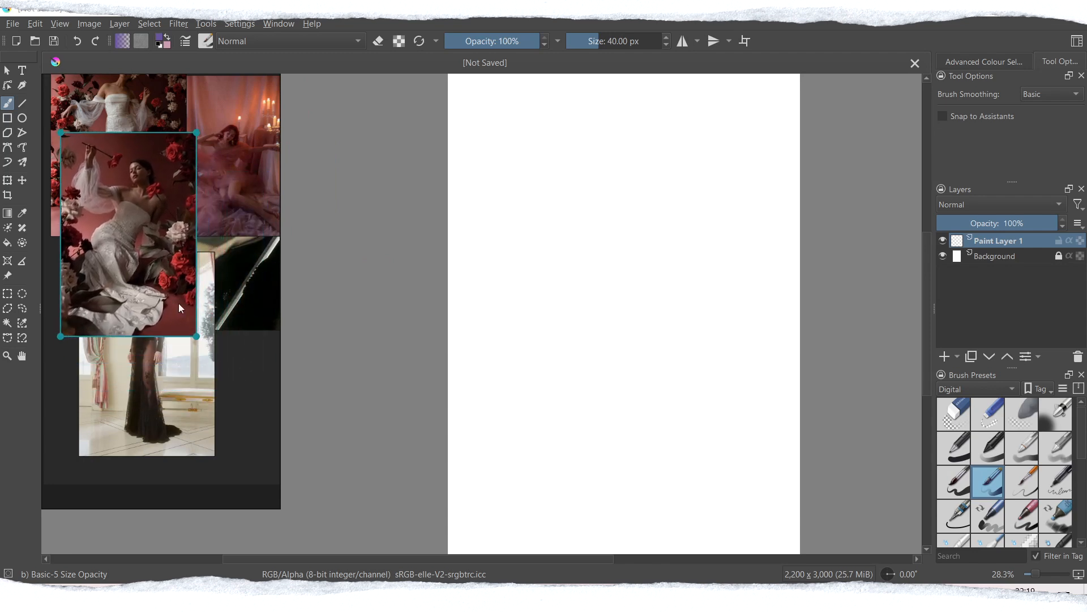
{"action": "left_click_drag", "start_coordinate": [203, 342], "coordinate": [265, 442]}
{"action": "left_click_drag", "start_coordinate": [201, 366], "coordinate": [179, 301]}
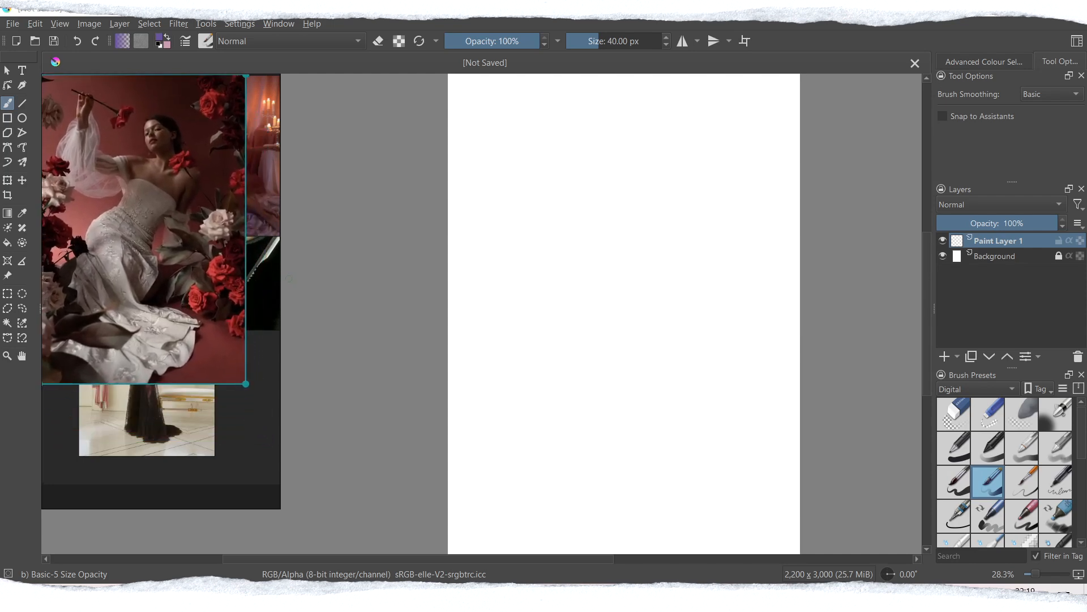
Widen the reference board and arrange the candlelit photo beneath the portrait of the woman with the sword.
{"action": "left_click_drag", "start_coordinate": [278, 417], "coordinate": [417, 418]}
{"action": "left_click_drag", "start_coordinate": [361, 207], "coordinate": [412, 406]}
{"action": "left_click_drag", "start_coordinate": [324, 308], "coordinate": [303, 424]}
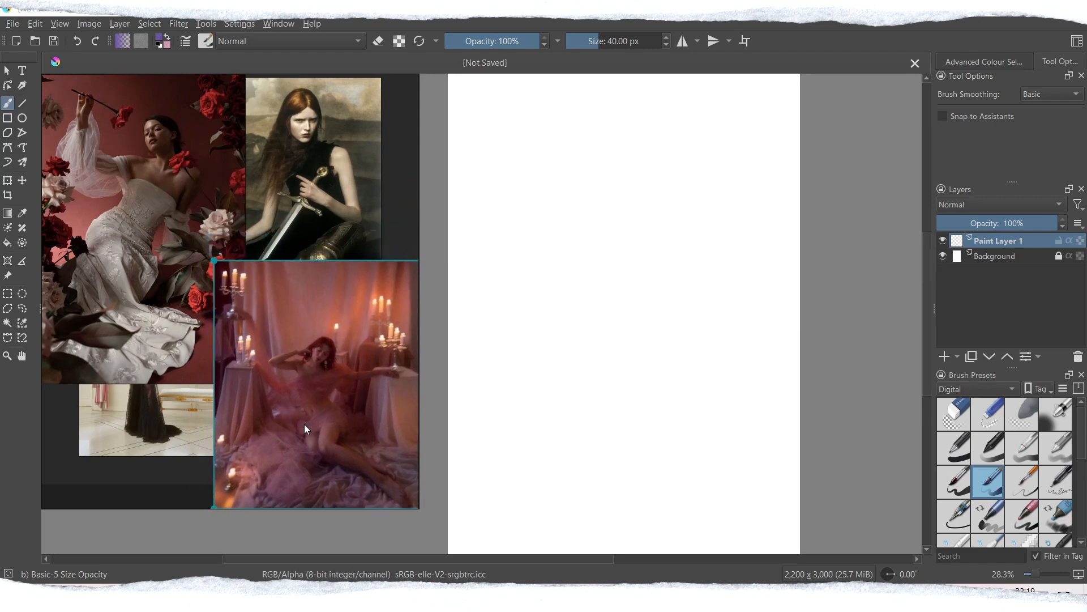
{"action": "left_click", "coordinate": [130, 488]}
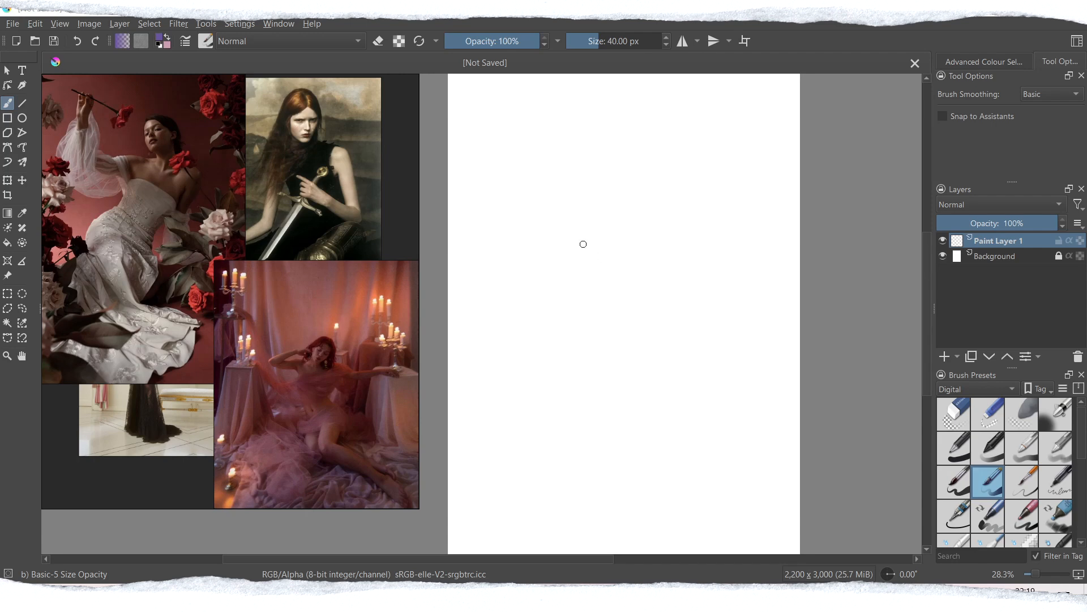
Sketch the figure's shoulder line with one arm bent upward and the other arm reaching down.
{"action": "left_click_drag", "start_coordinate": [597, 233], "coordinate": [673, 259]}
{"action": "left_click_drag", "start_coordinate": [578, 240], "coordinate": [504, 252]}
{"action": "left_click_drag", "start_coordinate": [567, 188], "coordinate": [556, 189]}
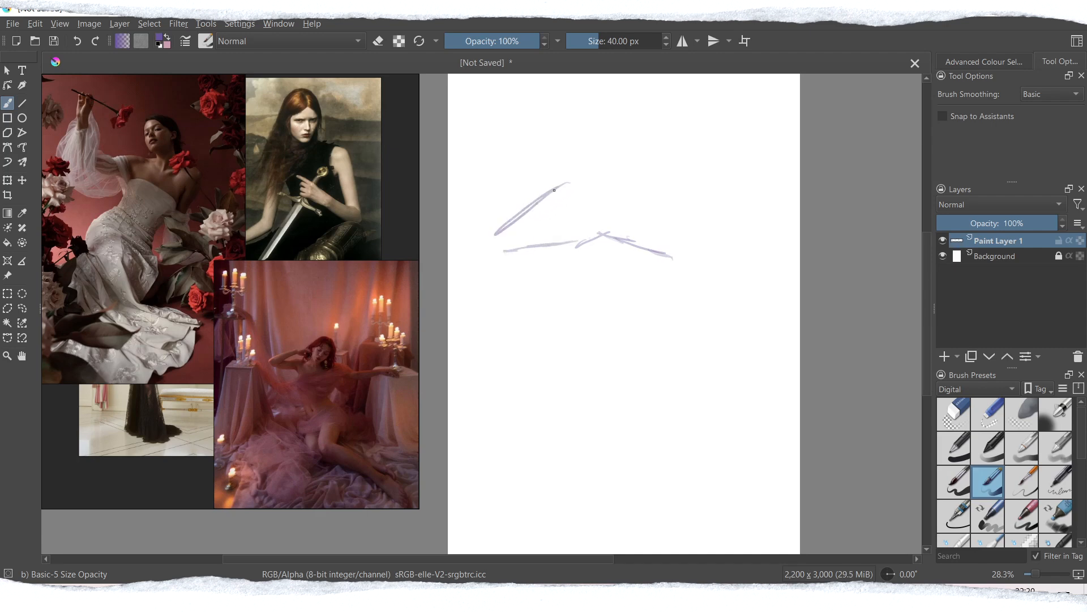
{"action": "left_click_drag", "start_coordinate": [488, 246], "coordinate": [567, 279]}
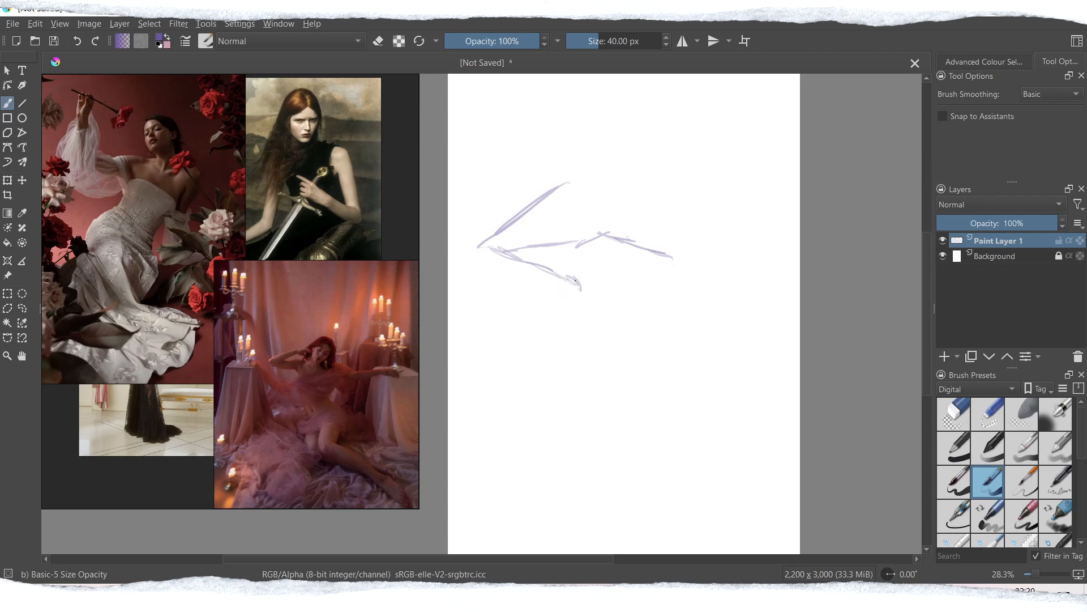
{"action": "mouse_move", "coordinate": [578, 288]}
{"action": "left_mouse_down"}
{"action": "mouse_move", "coordinate": [570, 315]}
{"action": "mouse_move", "coordinate": [579, 315]}
{"action": "mouse_move", "coordinate": [554, 353]}
{"action": "left_mouse_up"}
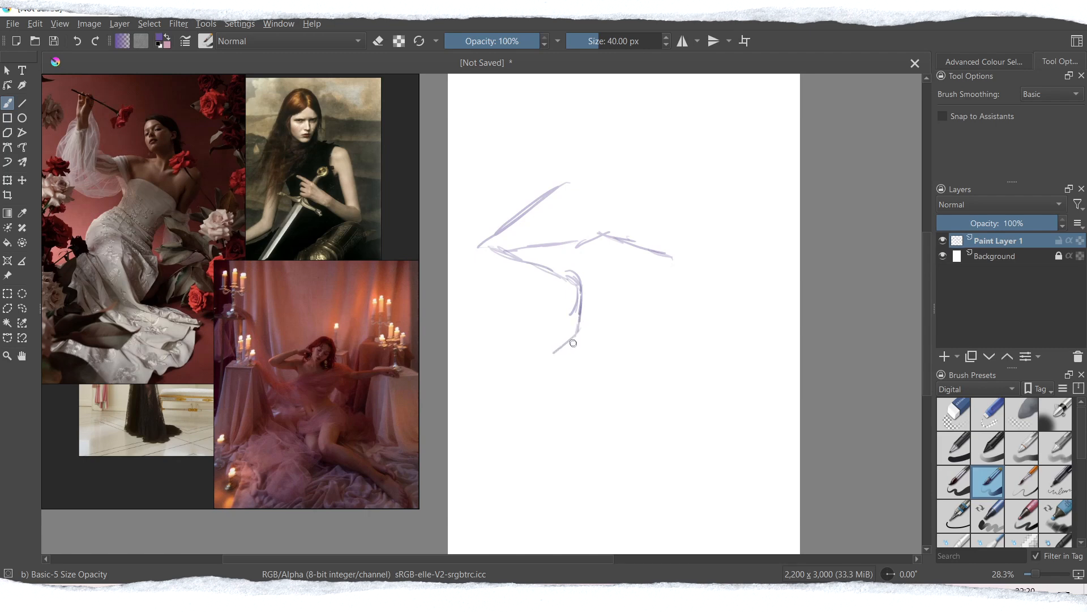
{"action": "key", "text": "ctrl+z"}
{"action": "mouse_move", "coordinate": [670, 254]}
{"action": "left_mouse_down"}
{"action": "mouse_move", "coordinate": [732, 380]}
{"action": "mouse_move", "coordinate": [774, 430]}
{"action": "mouse_move", "coordinate": [776, 469]}
{"action": "left_mouse_up"}
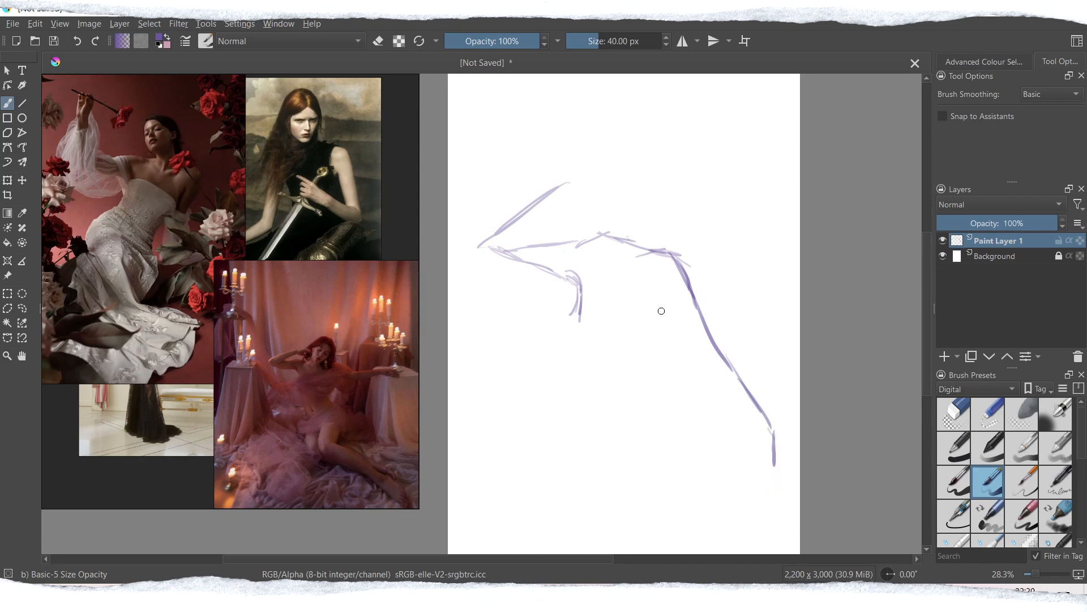
{"action": "mouse_move", "coordinate": [665, 290]}
{"action": "left_mouse_down"}
{"action": "mouse_move", "coordinate": [705, 368]}
{"action": "mouse_move", "coordinate": [748, 413]}
{"action": "left_mouse_up"}
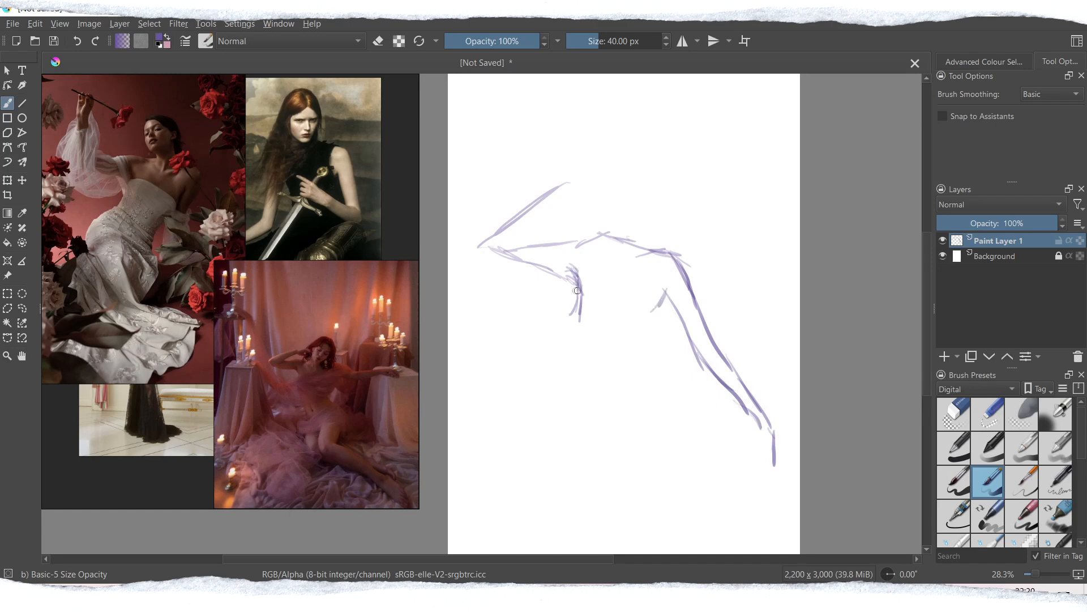
Sketch both sides of the figure's torso, curving in at the waist and out over the hips.
{"action": "key", "text": "e"}
{"action": "key", "text": "e"}
{"action": "mouse_move", "coordinate": [576, 291]}
{"action": "left_mouse_down"}
{"action": "mouse_move", "coordinate": [586, 283]}
{"action": "mouse_move", "coordinate": [578, 272]}
{"action": "mouse_move", "coordinate": [571, 308]}
{"action": "left_mouse_up"}
{"action": "left_click_drag", "start_coordinate": [655, 295], "coordinate": [649, 333]}
{"action": "mouse_move", "coordinate": [667, 294]}
{"action": "left_mouse_down"}
{"action": "mouse_move", "coordinate": [632, 336]}
{"action": "mouse_move", "coordinate": [654, 307]}
{"action": "mouse_move", "coordinate": [636, 356]}
{"action": "mouse_move", "coordinate": [668, 409]}
{"action": "left_mouse_up"}
{"action": "left_click_drag", "start_coordinate": [633, 362], "coordinate": [697, 429]}
{"action": "left_click_drag", "start_coordinate": [583, 323], "coordinate": [563, 399]}
{"action": "mouse_move", "coordinate": [567, 353]}
{"action": "left_mouse_down"}
{"action": "mouse_move", "coordinate": [548, 380]}
{"action": "mouse_move", "coordinate": [578, 436]}
{"action": "left_mouse_up"}
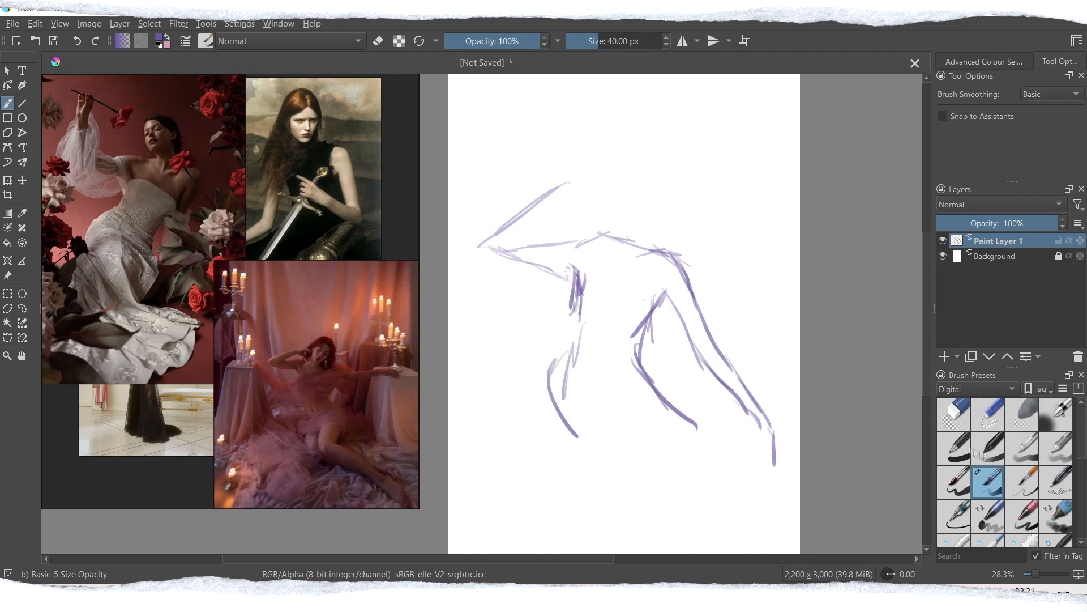
Erase the entire rough figure sketch from the page.
{"action": "left_click", "coordinate": [954, 448]}
{"action": "key", "text": "e"}
{"action": "left_click", "coordinate": [641, 41]}
{"action": "left_click_drag", "start_coordinate": [561, 193], "coordinate": [774, 453]}
Return to the Basic-5 Size Opacity brush and enlarge the roses photo in the reference board.
{"action": "left_click", "coordinate": [988, 482]}
{"action": "left_click_drag", "start_coordinate": [176, 205], "coordinate": [265, 250]}
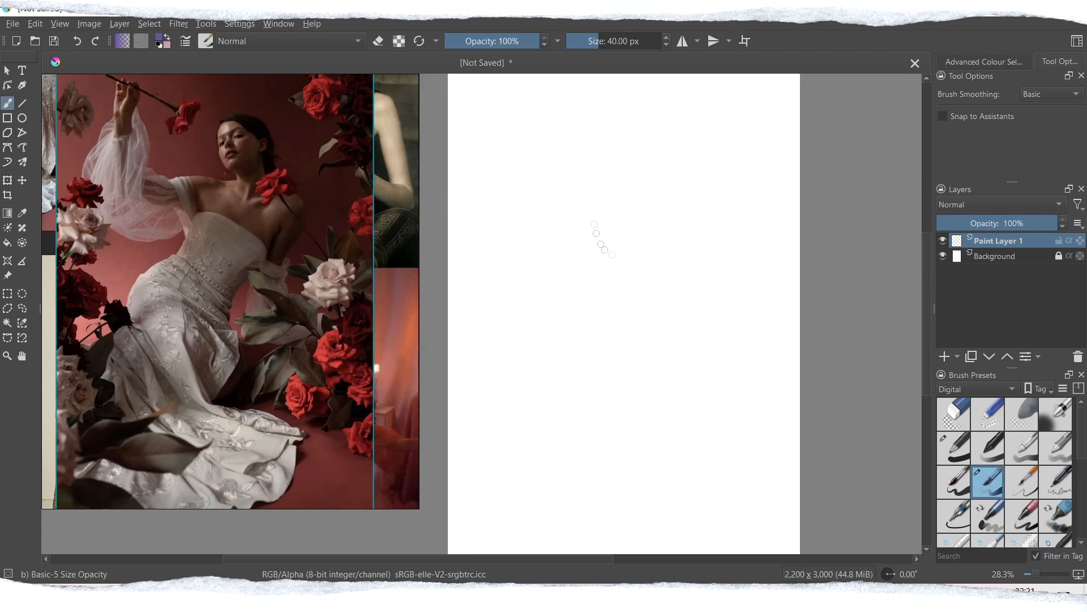
Sketch a second figure pose with a raised forearm, a curved torso and hips, and a lowered arm.
{"action": "mouse_move", "coordinate": [582, 332]}
{"action": "left_mouse_down"}
{"action": "mouse_move", "coordinate": [565, 375]}
{"action": "mouse_move", "coordinate": [571, 396]}
{"action": "left_mouse_up"}
{"action": "left_click_drag", "start_coordinate": [506, 151], "coordinate": [545, 234]}
{"action": "mouse_move", "coordinate": [540, 225]}
{"action": "left_mouse_down"}
{"action": "mouse_move", "coordinate": [582, 233]}
{"action": "mouse_move", "coordinate": [605, 295]}
{"action": "left_mouse_up"}
{"action": "mouse_move", "coordinate": [600, 244]}
{"action": "left_mouse_down"}
{"action": "mouse_move", "coordinate": [607, 301]}
{"action": "mouse_move", "coordinate": [567, 341]}
{"action": "left_mouse_up"}
{"action": "mouse_move", "coordinate": [605, 306]}
{"action": "left_mouse_down"}
{"action": "mouse_move", "coordinate": [569, 388]}
{"action": "mouse_move", "coordinate": [584, 433]}
{"action": "mouse_move", "coordinate": [600, 446]}
{"action": "left_mouse_up"}
{"action": "left_click_drag", "start_coordinate": [684, 351], "coordinate": [704, 496]}
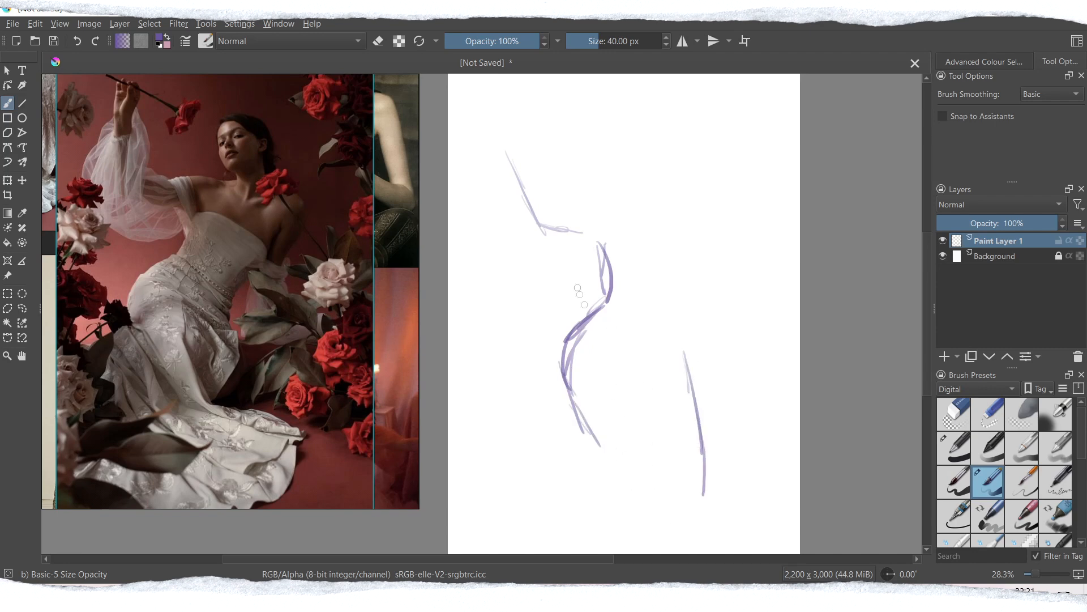
{"action": "mouse_move", "coordinate": [680, 229]}
{"action": "left_mouse_down"}
{"action": "mouse_move", "coordinate": [708, 258]}
{"action": "mouse_move", "coordinate": [782, 456]}
{"action": "left_mouse_up"}
{"action": "left_click_drag", "start_coordinate": [690, 280], "coordinate": [715, 335]}
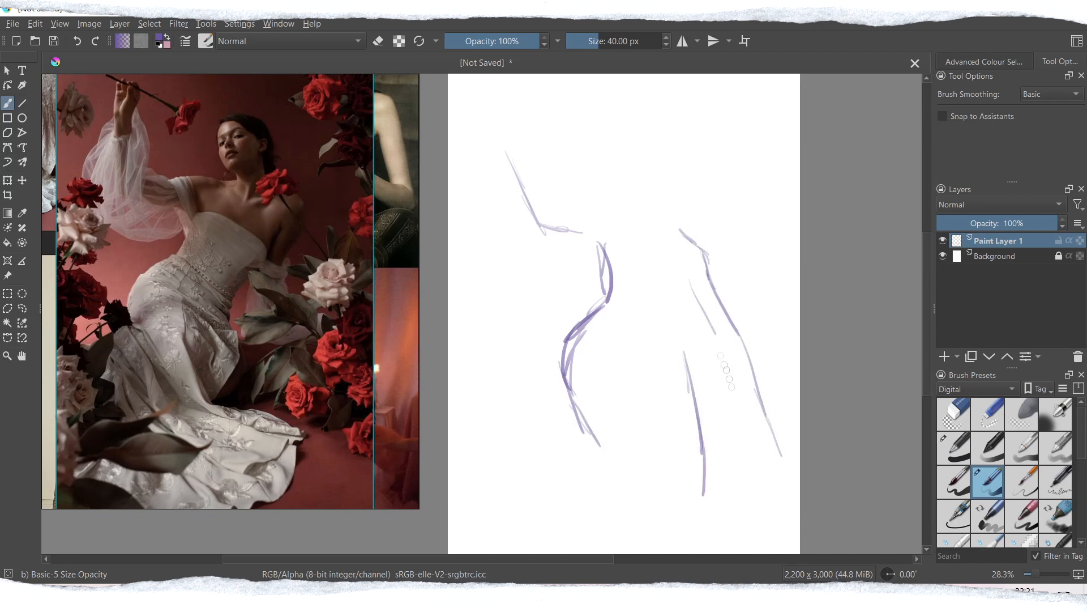
Erase the torso and hip lines while keeping the outer arm lines.
{"action": "left_click", "coordinate": [954, 443]}
{"action": "left_click_drag", "start_coordinate": [607, 256], "coordinate": [595, 459]}
{"action": "left_click_drag", "start_coordinate": [698, 300], "coordinate": [687, 492]}
{"action": "left_click", "coordinate": [989, 489]}
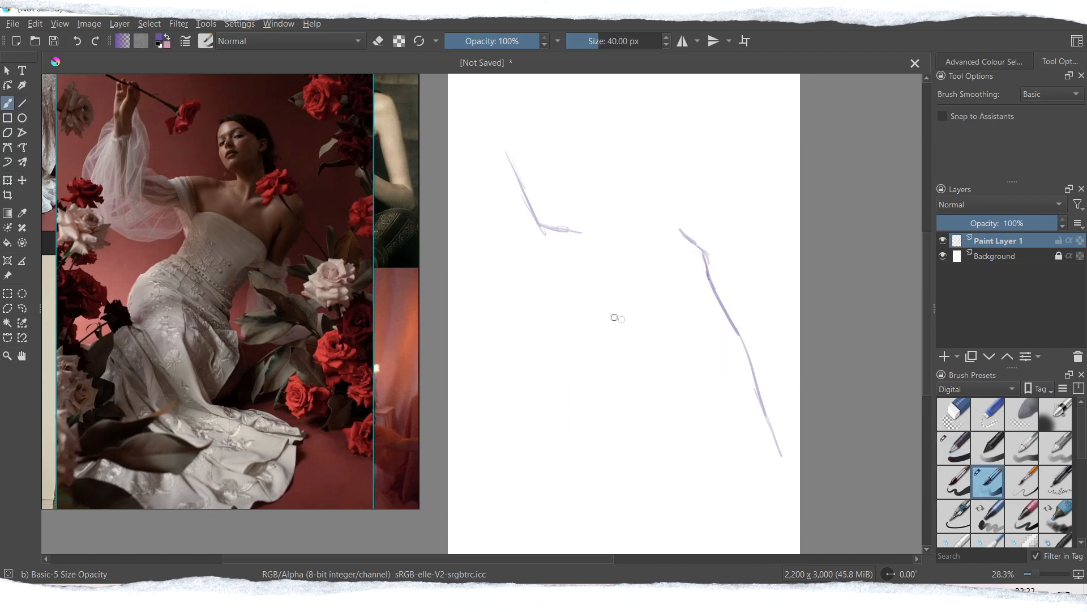
Sketch both sides of the torso, pinching in at the waist and curving out around the hips.
{"action": "mouse_move", "coordinate": [681, 271]}
{"action": "left_mouse_down"}
{"action": "mouse_move", "coordinate": [646, 332]}
{"action": "mouse_move", "coordinate": [686, 444]}
{"action": "left_mouse_up"}
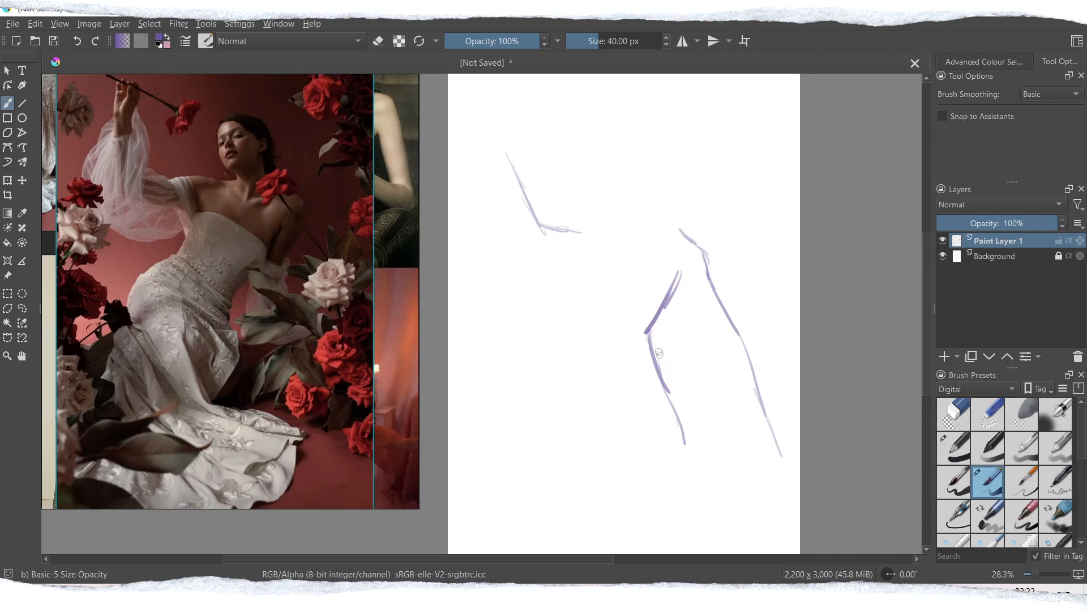
{"action": "left_click_drag", "start_coordinate": [638, 339], "coordinate": [666, 389]}
{"action": "left_click_drag", "start_coordinate": [653, 358], "coordinate": [659, 471]}
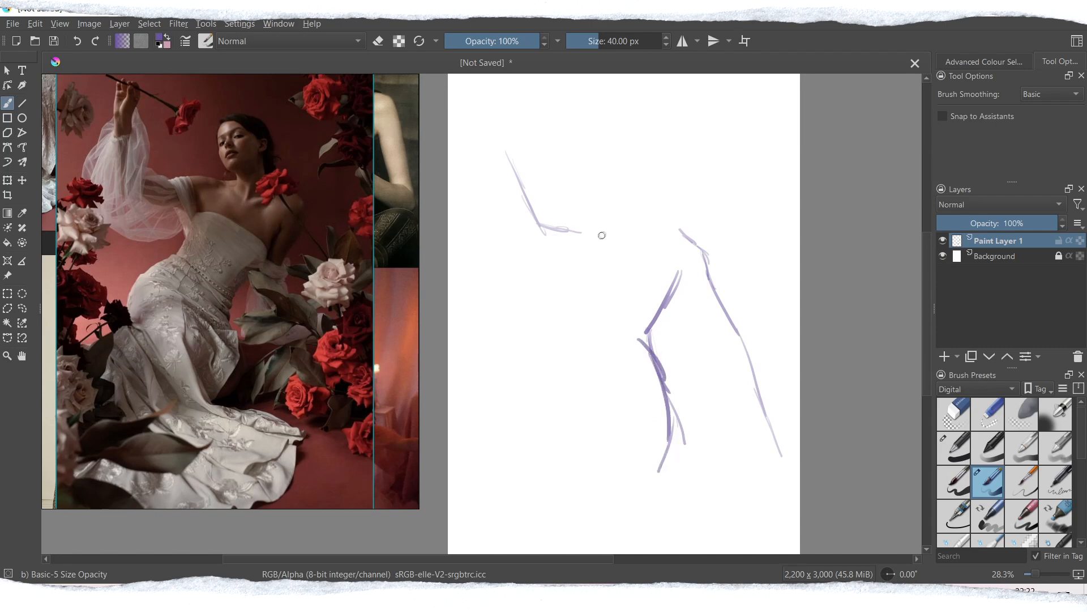
{"action": "left_click_drag", "start_coordinate": [567, 224], "coordinate": [612, 224]}
{"action": "left_click_drag", "start_coordinate": [585, 261], "coordinate": [583, 303]}
{"action": "mouse_move", "coordinate": [582, 294]}
{"action": "left_mouse_down"}
{"action": "mouse_move", "coordinate": [555, 323]}
{"action": "mouse_move", "coordinate": [542, 366]}
{"action": "left_mouse_up"}
{"action": "mouse_move", "coordinate": [552, 320]}
{"action": "left_mouse_down"}
{"action": "mouse_move", "coordinate": [568, 433]}
{"action": "mouse_move", "coordinate": [535, 377]}
{"action": "mouse_move", "coordinate": [577, 455]}
{"action": "left_mouse_up"}
Sketch zigzag skirt folds below one hip and crossing fabric lines below the other.
{"action": "mouse_move", "coordinate": [557, 442]}
{"action": "left_mouse_down"}
{"action": "mouse_move", "coordinate": [585, 486]}
{"action": "mouse_move", "coordinate": [535, 460]}
{"action": "left_mouse_up"}
{"action": "left_click_drag", "start_coordinate": [522, 474], "coordinate": [575, 528]}
{"action": "left_click_drag", "start_coordinate": [544, 493], "coordinate": [490, 546]}
{"action": "left_click_drag", "start_coordinate": [653, 383], "coordinate": [680, 470]}
{"action": "left_click_drag", "start_coordinate": [631, 404], "coordinate": [716, 507]}
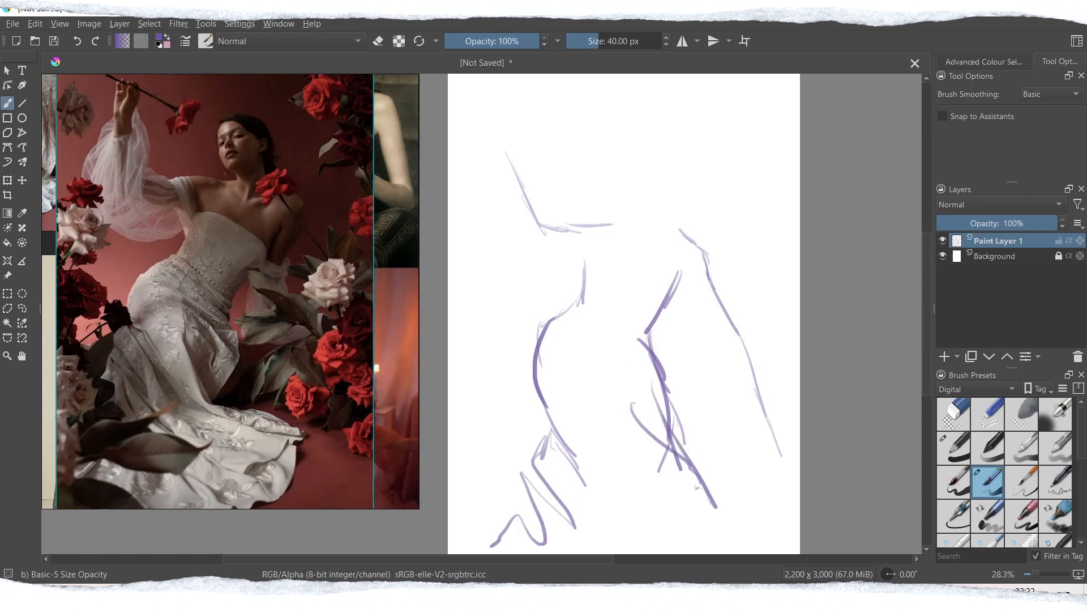
Undo the last stroke and rework the waist and upper hip contour on the lowered-arm side.
{"action": "key", "text": "ctrl+z"}
{"action": "left_click_drag", "start_coordinate": [662, 287], "coordinate": [642, 326]}
{"action": "left_click_drag", "start_coordinate": [642, 329], "coordinate": [650, 368]}
{"action": "left_click_drag", "start_coordinate": [653, 363], "coordinate": [661, 395]}
{"action": "mouse_move", "coordinate": [672, 270]}
{"action": "left_mouse_down"}
{"action": "mouse_move", "coordinate": [666, 282]}
{"action": "mouse_move", "coordinate": [694, 360]}
{"action": "left_mouse_up"}
Erase the lines of both arms and the shoulder, leaving only the torso and skirt.
{"action": "left_click", "coordinate": [959, 451]}
{"action": "left_click_drag", "start_coordinate": [580, 195], "coordinate": [529, 181]}
{"action": "left_click", "coordinate": [988, 485]}
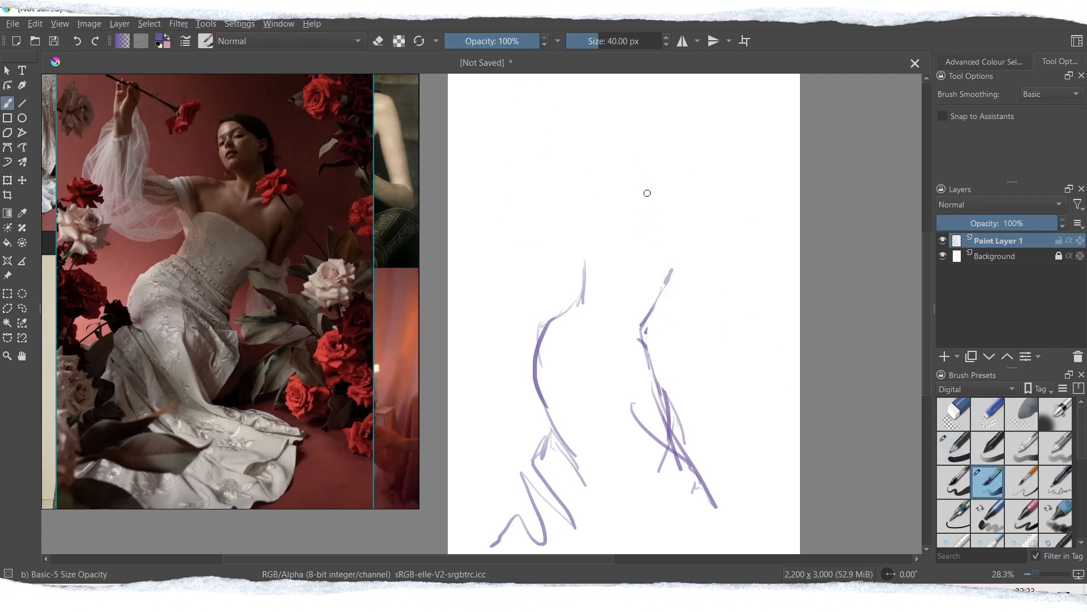
Extend the torso sides up to the armpits and sketch the lowered arm extending away from the body.
{"action": "left_click_drag", "start_coordinate": [585, 267], "coordinate": [586, 250]}
{"action": "left_click_drag", "start_coordinate": [651, 263], "coordinate": [640, 324]}
{"action": "mouse_move", "coordinate": [571, 251]}
{"action": "left_mouse_down"}
{"action": "mouse_move", "coordinate": [579, 302]}
{"action": "mouse_move", "coordinate": [569, 310]}
{"action": "left_mouse_up"}
{"action": "mouse_move", "coordinate": [656, 245]}
{"action": "left_mouse_down"}
{"action": "mouse_move", "coordinate": [640, 311]}
{"action": "mouse_move", "coordinate": [657, 235]}
{"action": "mouse_move", "coordinate": [780, 363]}
{"action": "left_mouse_up"}
{"action": "left_click_drag", "start_coordinate": [654, 187], "coordinate": [714, 262]}
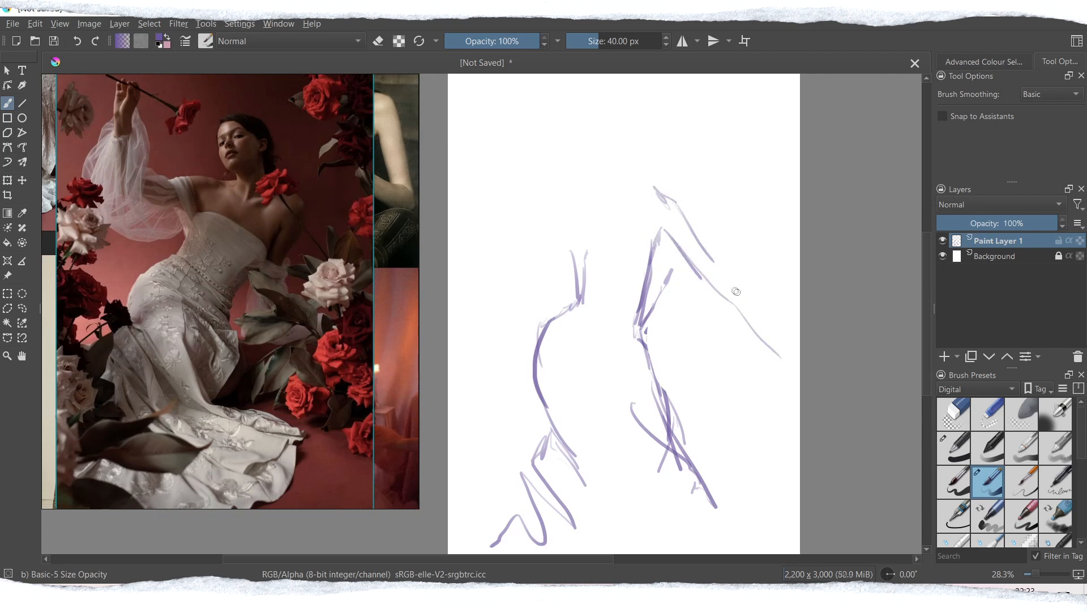
Sketch the raised arm stretching diagonally upward from the torso and add a shoulder line.
{"action": "left_click_drag", "start_coordinate": [573, 256], "coordinate": [571, 235]}
{"action": "mouse_move", "coordinate": [552, 174]}
{"action": "left_mouse_down"}
{"action": "mouse_move", "coordinate": [600, 189]}
{"action": "mouse_move", "coordinate": [558, 218]}
{"action": "mouse_move", "coordinate": [569, 232]}
{"action": "left_mouse_up"}
{"action": "left_click_drag", "start_coordinate": [493, 134], "coordinate": [548, 199]}
{"action": "mouse_move", "coordinate": [500, 136]}
{"action": "left_mouse_down"}
{"action": "mouse_move", "coordinate": [478, 116]}
{"action": "mouse_move", "coordinate": [554, 223]}
{"action": "mouse_move", "coordinate": [539, 209]}
{"action": "left_mouse_up"}
Scale the whole figure sketch down slightly with the Transform tool and apply it.
{"action": "key", "text": "ctrl+t"}
{"action": "left_click_drag", "start_coordinate": [716, 285], "coordinate": [663, 245]}
{"action": "left_click_drag", "start_coordinate": [495, 174], "coordinate": [477, 148]}
{"action": "left_click_drag", "start_coordinate": [736, 506], "coordinate": [755, 536]}
{"action": "key", "text": "Return"}
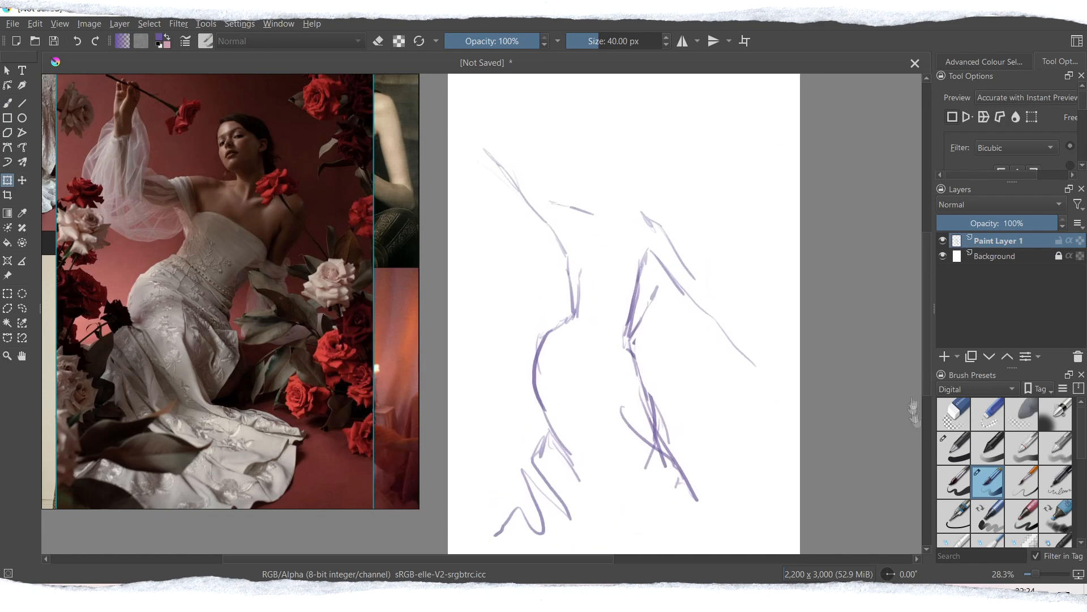
Erase the diagonal lines of the raised arm.
{"action": "key", "text": "b"}
{"action": "mouse_move", "coordinate": [485, 147]}
{"action": "left_mouse_down"}
{"action": "mouse_move", "coordinate": [520, 150]}
{"action": "mouse_move", "coordinate": [550, 226]}
{"action": "left_mouse_up"}
{"action": "key", "text": "e"}
{"action": "left_click_drag", "start_coordinate": [520, 150], "coordinate": [481, 137]}
{"action": "key", "text": "e"}
Sketch the raised arm with the elbow out to the side and the forearm pointing straight up.
{"action": "left_click_drag", "start_coordinate": [559, 241], "coordinate": [539, 228]}
{"action": "mouse_move", "coordinate": [534, 234]}
{"action": "left_mouse_down"}
{"action": "mouse_move", "coordinate": [504, 217]}
{"action": "mouse_move", "coordinate": [567, 208]}
{"action": "left_mouse_up"}
{"action": "key", "text": "ctrl+z"}
{"action": "left_click_drag", "start_coordinate": [498, 120], "coordinate": [495, 175]}
{"action": "mouse_move", "coordinate": [499, 131]}
{"action": "left_mouse_down"}
{"action": "mouse_move", "coordinate": [506, 199]}
{"action": "mouse_move", "coordinate": [548, 211]}
{"action": "left_mouse_up"}
{"action": "left_click_drag", "start_coordinate": [478, 200], "coordinate": [534, 227]}
{"action": "key", "text": "ctrl+z"}
{"action": "mouse_move", "coordinate": [489, 129]}
{"action": "left_mouse_down"}
{"action": "mouse_move", "coordinate": [478, 188]}
{"action": "mouse_move", "coordinate": [488, 208]}
{"action": "left_mouse_up"}
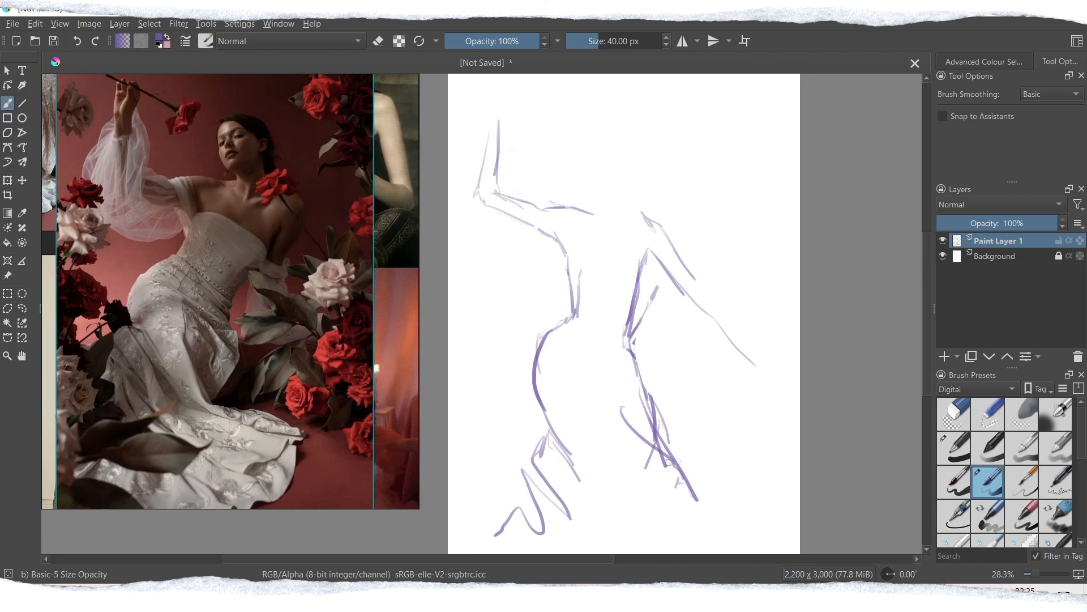
Erase the upright forearm and elbow of the raised arm.
{"action": "left_click", "coordinate": [955, 449]}
{"action": "mouse_move", "coordinate": [489, 118]}
{"action": "left_mouse_down"}
{"action": "mouse_move", "coordinate": [481, 184]}
{"action": "mouse_move", "coordinate": [569, 245]}
{"action": "left_mouse_up"}
{"action": "left_click", "coordinate": [987, 483]}
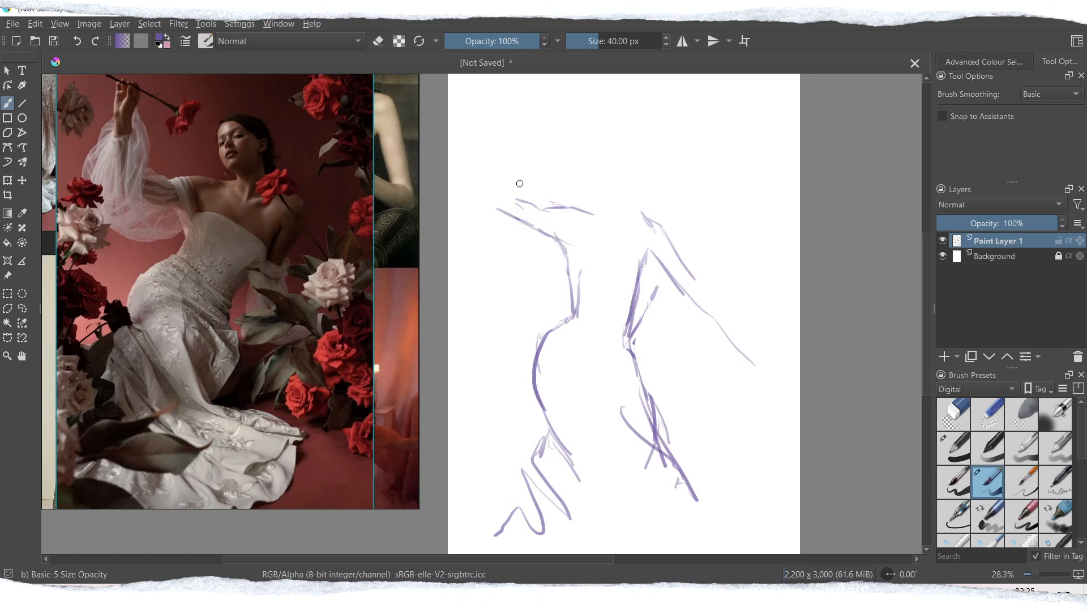
Redraw the raised arm bent sharply at an outward-pointing elbow and erase the leftover upper-arm line.
{"action": "left_click_drag", "start_coordinate": [568, 187], "coordinate": [481, 214]}
{"action": "key", "text": "ctrl+z"}
{"action": "mouse_move", "coordinate": [572, 203]}
{"action": "left_mouse_down"}
{"action": "mouse_move", "coordinate": [495, 217]}
{"action": "mouse_move", "coordinate": [464, 242]}
{"action": "left_mouse_up"}
{"action": "key", "text": "ctrl+z"}
{"action": "left_click_drag", "start_coordinate": [463, 241], "coordinate": [516, 253]}
{"action": "left_click_drag", "start_coordinate": [506, 252], "coordinate": [555, 236]}
{"action": "left_click_drag", "start_coordinate": [528, 244], "coordinate": [558, 246]}
{"action": "key", "text": "e"}
{"action": "mouse_move", "coordinate": [529, 197]}
{"action": "left_mouse_down"}
{"action": "mouse_move", "coordinate": [507, 218]}
{"action": "mouse_move", "coordinate": [596, 214]}
{"action": "left_mouse_up"}
Extend the shoulder line, strengthen the lowered arm's outline and sketch its hand.
{"action": "left_click_drag", "start_coordinate": [635, 211], "coordinate": [655, 220]}
{"action": "mouse_move", "coordinate": [695, 277]}
{"action": "left_mouse_down"}
{"action": "mouse_move", "coordinate": [776, 388]}
{"action": "mouse_move", "coordinate": [763, 384]}
{"action": "left_mouse_up"}
{"action": "mouse_move", "coordinate": [758, 380]}
{"action": "left_mouse_down"}
{"action": "mouse_move", "coordinate": [774, 394]}
{"action": "mouse_move", "coordinate": [783, 433]}
{"action": "mouse_move", "coordinate": [758, 412]}
{"action": "mouse_move", "coordinate": [772, 459]}
{"action": "left_mouse_up"}
{"action": "mouse_move", "coordinate": [781, 409]}
{"action": "left_mouse_down"}
{"action": "mouse_move", "coordinate": [777, 433]}
{"action": "mouse_move", "coordinate": [760, 435]}
{"action": "left_mouse_up"}
Sketch the raised hand at the end of the bent forearm, undoing the last two strokes.
{"action": "mouse_move", "coordinate": [560, 201]}
{"action": "left_mouse_down"}
{"action": "mouse_move", "coordinate": [501, 238]}
{"action": "mouse_move", "coordinate": [563, 247]}
{"action": "left_mouse_up"}
{"action": "mouse_move", "coordinate": [549, 201]}
{"action": "left_mouse_down"}
{"action": "mouse_move", "coordinate": [521, 163]}
{"action": "mouse_move", "coordinate": [555, 195]}
{"action": "mouse_move", "coordinate": [535, 147]}
{"action": "mouse_move", "coordinate": [536, 169]}
{"action": "mouse_move", "coordinate": [545, 154]}
{"action": "mouse_move", "coordinate": [560, 198]}
{"action": "left_mouse_up"}
{"action": "key", "text": "ctrl+z"}
{"action": "key", "text": "ctrl+z"}
Save the drawing as a Krita document named swordtember in the Obrazy folder.
{"action": "left_click", "coordinate": [12, 23]}
{"action": "left_click", "coordinate": [48, 104]}
{"action": "type", "text": "swordtember"}
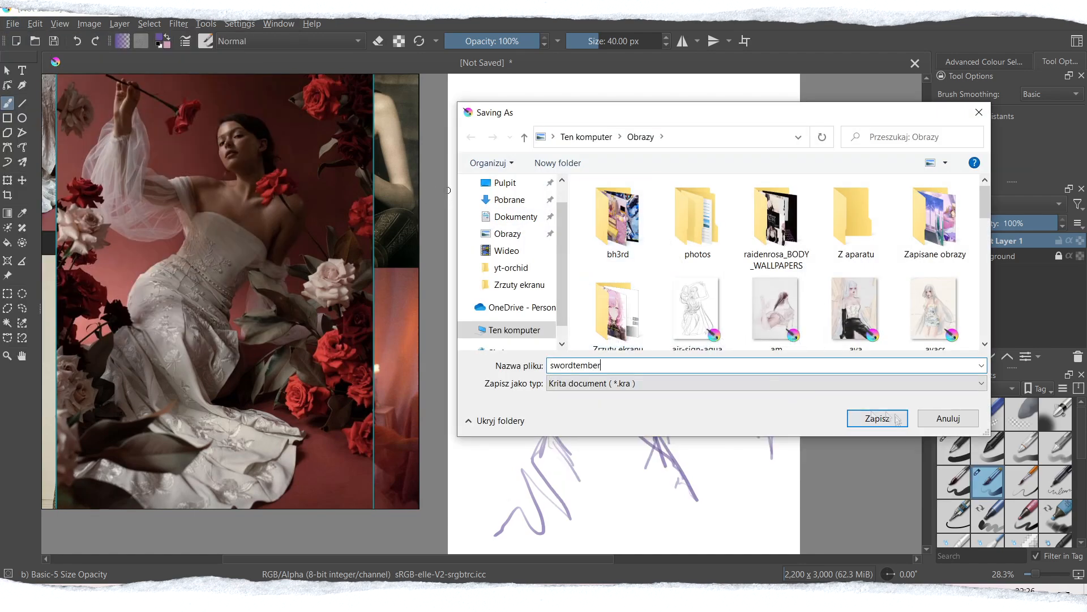
{"action": "key", "text": "Return"}
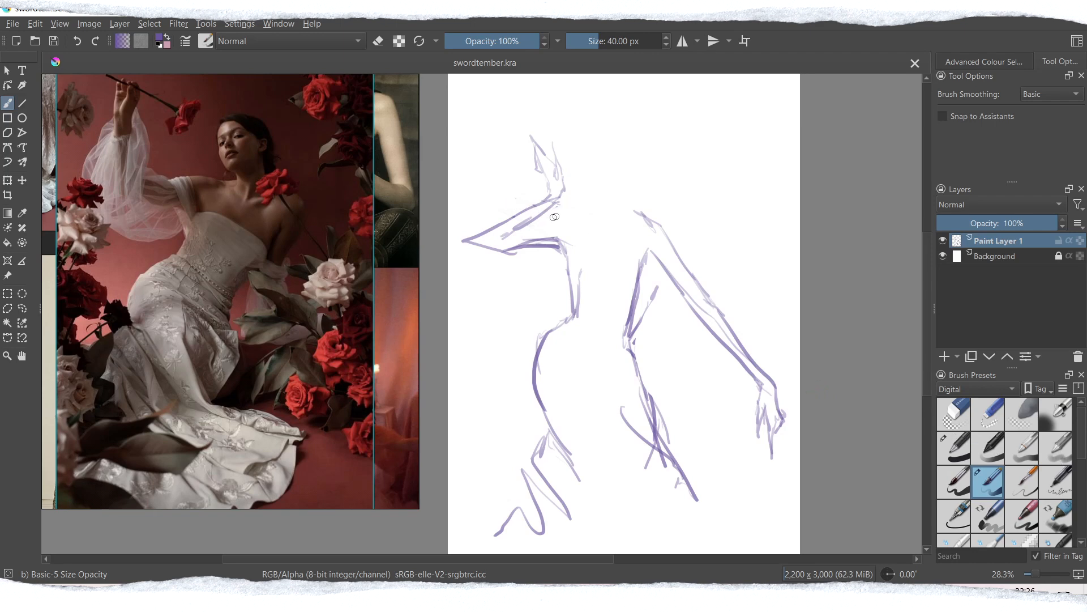
Add a short line along the top of the raised arm near the shoulder.
{"action": "left_click_drag", "start_coordinate": [547, 216], "coordinate": [558, 216]}
Shorten the lowered arm by pushing its forearm and hand inward with the Distort Move brush at 578.71 px.
{"action": "left_click_drag", "start_coordinate": [1078, 440], "coordinate": [1067, 501]}
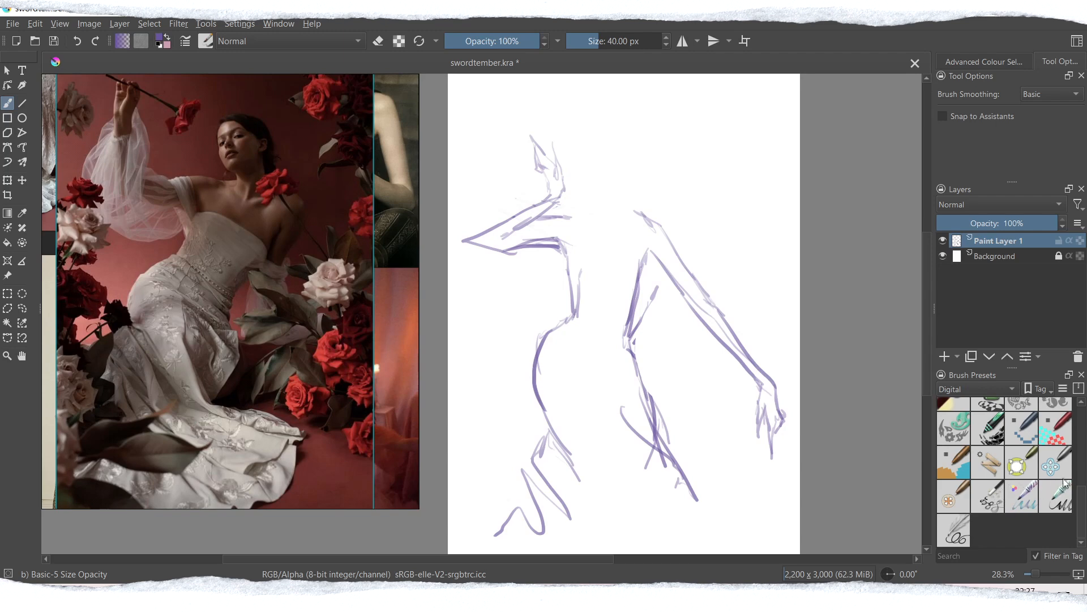
{"action": "left_click", "coordinate": [1049, 467]}
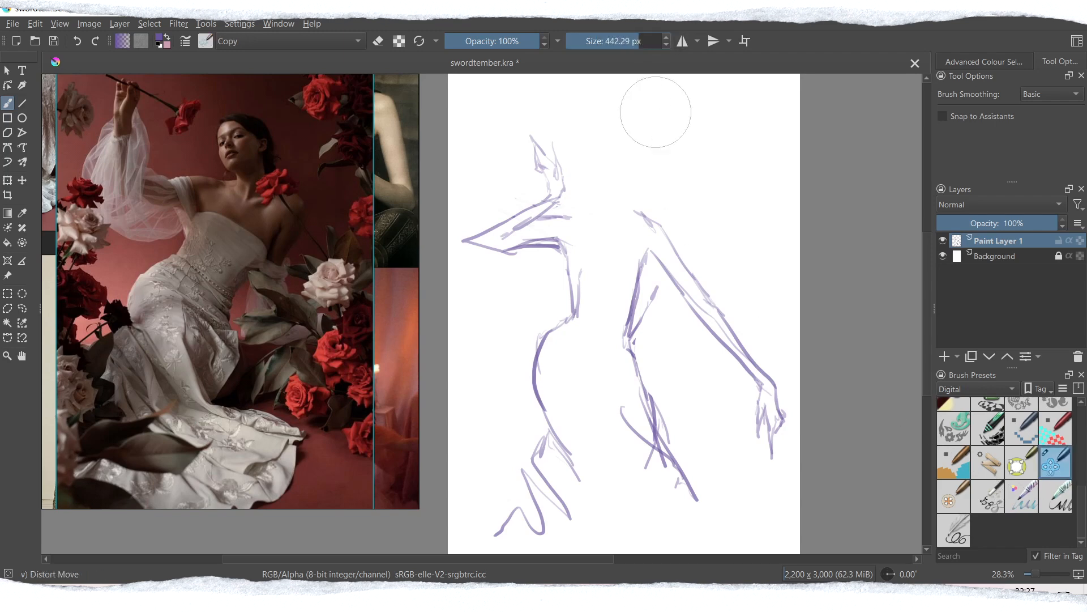
{"action": "left_click", "coordinate": [646, 41]}
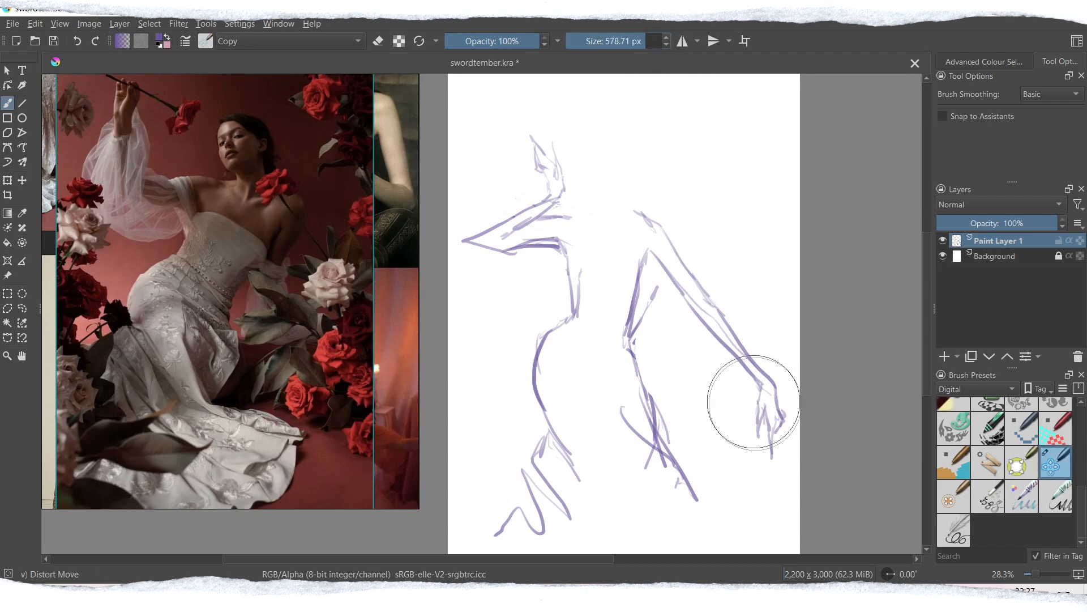
{"action": "mouse_move", "coordinate": [751, 387]}
{"action": "left_mouse_down"}
{"action": "mouse_move", "coordinate": [757, 398]}
{"action": "mouse_move", "coordinate": [723, 333]}
{"action": "mouse_move", "coordinate": [701, 323]}
{"action": "mouse_move", "coordinate": [776, 315]}
{"action": "left_mouse_up"}
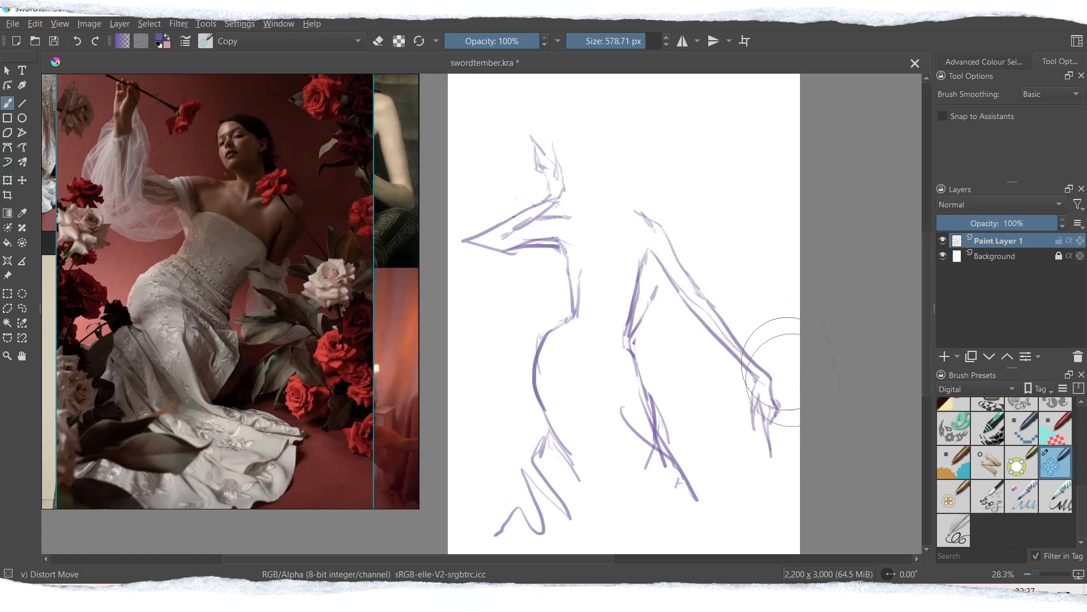
{"action": "left_click_drag", "start_coordinate": [763, 368], "coordinate": [756, 364]}
{"action": "left_click_drag", "start_coordinate": [763, 449], "coordinate": [759, 436]}
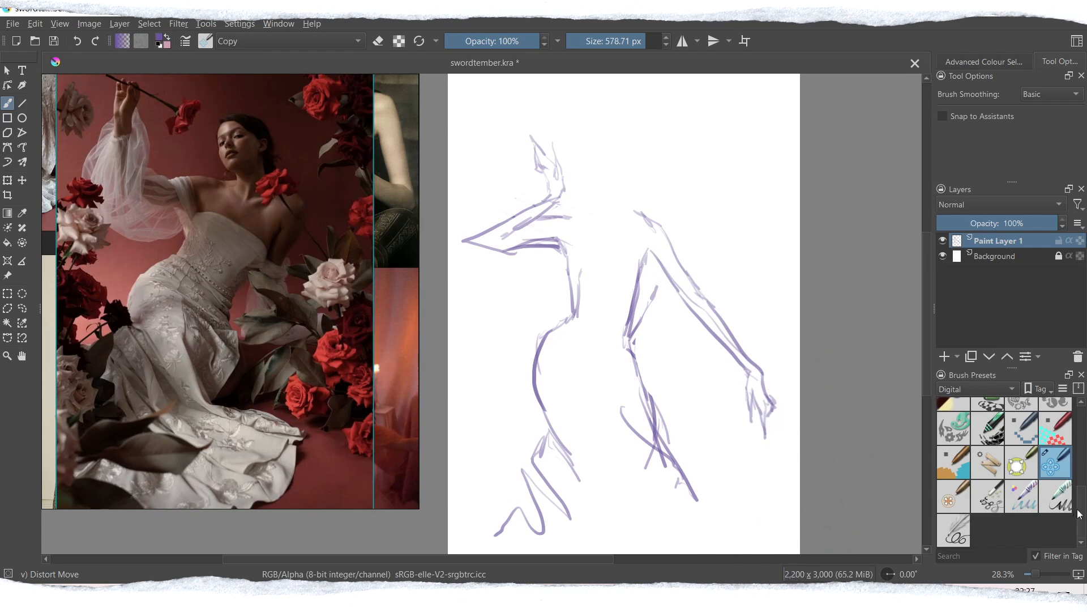
Switch back to the Basic-5 Size Opacity brush and sketch the shoulder lines rising into the neck.
{"action": "left_click_drag", "start_coordinate": [1080, 513], "coordinate": [1068, 425]}
{"action": "left_click", "coordinate": [986, 488]}
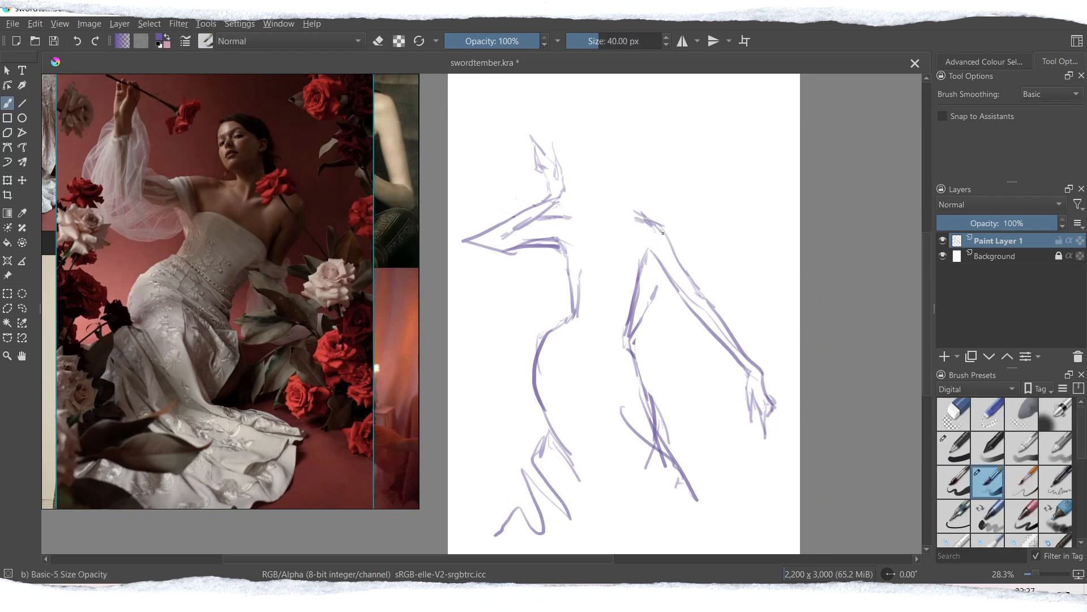
{"action": "left_click_drag", "start_coordinate": [568, 214], "coordinate": [546, 218]}
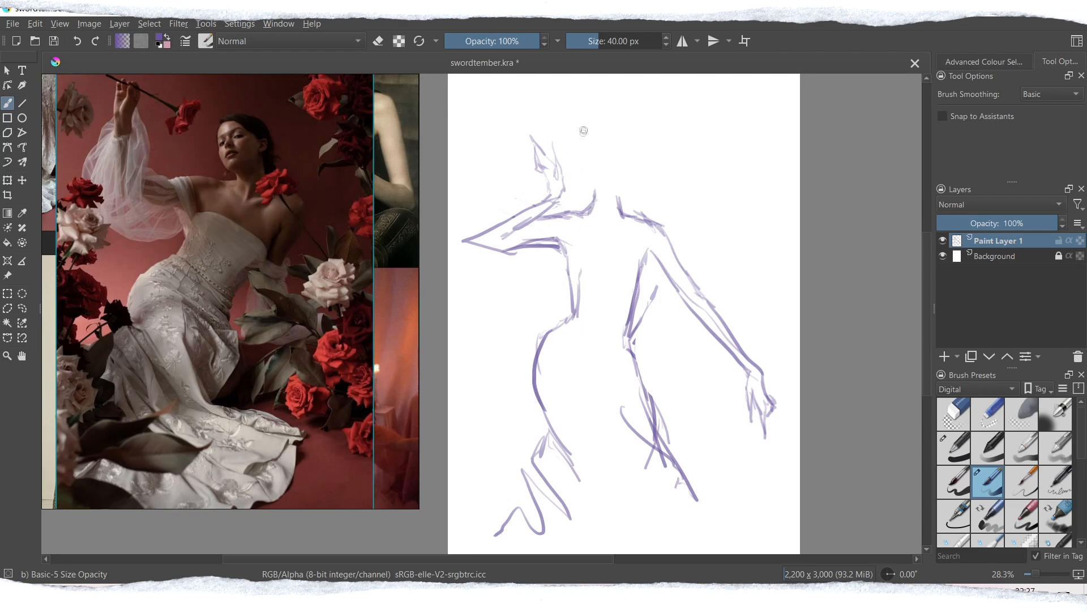
Sketch an oval head outline above the neck.
{"action": "mouse_move", "coordinate": [587, 134]}
{"action": "left_mouse_down"}
{"action": "mouse_move", "coordinate": [631, 176]}
{"action": "mouse_move", "coordinate": [619, 197]}
{"action": "left_mouse_up"}
{"action": "left_click_drag", "start_coordinate": [588, 123], "coordinate": [593, 193]}
Extend the lower leg line on the lowered-arm side and redraw the hip curve on the raised-arm side.
{"action": "left_click_drag", "start_coordinate": [696, 492], "coordinate": [675, 546]}
{"action": "left_click_drag", "start_coordinate": [569, 302], "coordinate": [542, 383]}
{"action": "key", "text": "ctrl+z"}
{"action": "left_click_drag", "start_coordinate": [570, 323], "coordinate": [532, 375]}
{"action": "left_click_drag", "start_coordinate": [532, 364], "coordinate": [554, 418]}
Redraw the hip and thigh line running down from the waist on the lowered-arm side.
{"action": "left_click_drag", "start_coordinate": [626, 334], "coordinate": [681, 422]}
{"action": "key", "text": "ctrl+z"}
{"action": "mouse_move", "coordinate": [625, 331]}
{"action": "left_mouse_down"}
{"action": "mouse_move", "coordinate": [625, 361]}
{"action": "mouse_move", "coordinate": [695, 430]}
{"action": "left_mouse_up"}
{"action": "key", "text": "ctrl+z"}
{"action": "mouse_move", "coordinate": [627, 363]}
{"action": "left_mouse_down"}
{"action": "mouse_move", "coordinate": [709, 477]}
{"action": "mouse_move", "coordinate": [702, 522]}
{"action": "left_mouse_up"}
Erase the stray line at the hip on the raised-arm side and strengthen the waist and hip contour.
{"action": "key", "text": "e"}
{"action": "mouse_move", "coordinate": [562, 324]}
{"action": "left_mouse_down"}
{"action": "mouse_move", "coordinate": [534, 354]}
{"action": "mouse_move", "coordinate": [539, 402]}
{"action": "left_mouse_up"}
{"action": "key", "text": "e"}
{"action": "mouse_move", "coordinate": [574, 302]}
{"action": "left_mouse_down"}
{"action": "mouse_move", "coordinate": [535, 382]}
{"action": "mouse_move", "coordinate": [554, 416]}
{"action": "left_mouse_up"}
{"action": "left_click_drag", "start_coordinate": [542, 347], "coordinate": [542, 404]}
Sketch the flared hem lines and folds at the bottom of the figure on both sides.
{"action": "left_click_drag", "start_coordinate": [694, 513], "coordinate": [756, 553]}
{"action": "left_click_drag", "start_coordinate": [530, 470], "coordinate": [566, 535]}
{"action": "left_click_drag", "start_coordinate": [565, 534], "coordinate": [460, 553]}
{"action": "mouse_move", "coordinate": [547, 421]}
{"action": "left_mouse_down"}
{"action": "mouse_move", "coordinate": [562, 462]}
{"action": "mouse_move", "coordinate": [511, 514]}
{"action": "left_mouse_up"}
{"action": "left_click_drag", "start_coordinate": [530, 482], "coordinate": [513, 496]}
Narrow the torso and waist on the lowered-arm side, erase stray marks there and add an outer thigh contour.
{"action": "left_click_drag", "start_coordinate": [648, 251], "coordinate": [638, 289]}
{"action": "mouse_move", "coordinate": [649, 255]}
{"action": "left_mouse_down"}
{"action": "mouse_move", "coordinate": [649, 303]}
{"action": "mouse_move", "coordinate": [634, 340]}
{"action": "left_mouse_up"}
{"action": "key", "text": "e"}
{"action": "left_click_drag", "start_coordinate": [635, 331], "coordinate": [634, 344]}
{"action": "mouse_move", "coordinate": [635, 303]}
{"action": "left_mouse_down"}
{"action": "mouse_move", "coordinate": [629, 332]}
{"action": "mouse_move", "coordinate": [622, 317]}
{"action": "left_mouse_up"}
{"action": "key", "text": "e"}
{"action": "left_click_drag", "start_coordinate": [632, 291], "coordinate": [623, 348]}
{"action": "mouse_move", "coordinate": [625, 352]}
{"action": "left_mouse_down"}
{"action": "mouse_move", "coordinate": [674, 397]}
{"action": "mouse_move", "coordinate": [718, 489]}
{"action": "left_mouse_up"}
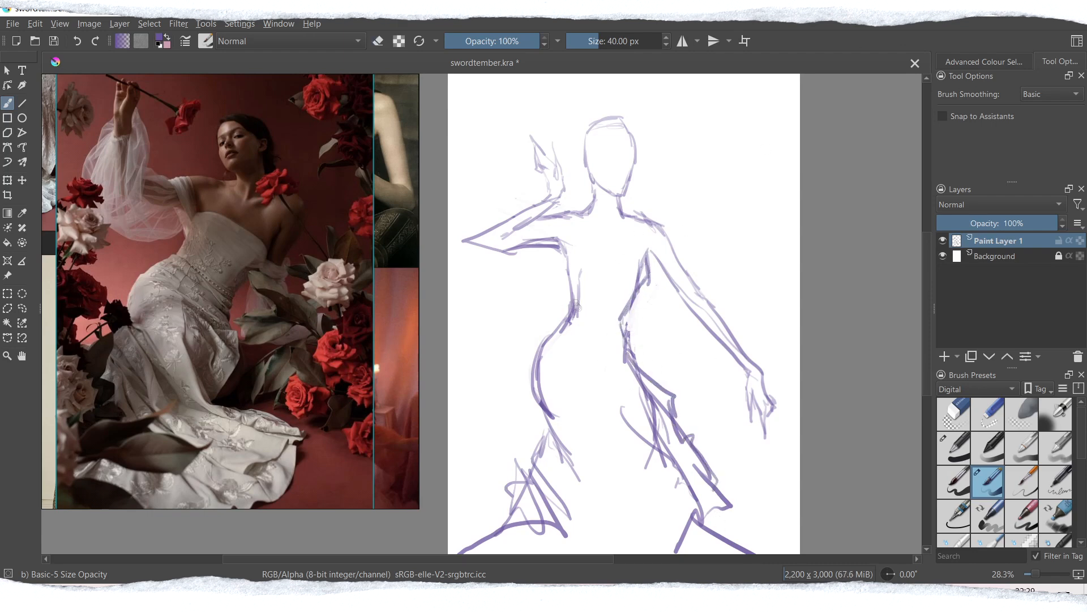
Touch up the hip and shoulder lines and erase excess lines along the underside of the raised arm.
{"action": "left_click_drag", "start_coordinate": [549, 336], "coordinate": [560, 327]}
{"action": "mouse_move", "coordinate": [590, 204]}
{"action": "left_mouse_down"}
{"action": "mouse_move", "coordinate": [580, 218]}
{"action": "mouse_move", "coordinate": [558, 214]}
{"action": "mouse_move", "coordinate": [588, 221]}
{"action": "mouse_move", "coordinate": [559, 210]}
{"action": "left_mouse_up"}
{"action": "key", "text": "e"}
{"action": "mouse_move", "coordinate": [549, 250]}
{"action": "left_mouse_down"}
{"action": "mouse_move", "coordinate": [501, 254]}
{"action": "mouse_move", "coordinate": [561, 248]}
{"action": "left_mouse_up"}
{"action": "mouse_move", "coordinate": [494, 251]}
{"action": "left_mouse_down"}
{"action": "mouse_move", "coordinate": [466, 238]}
{"action": "mouse_move", "coordinate": [488, 219]}
{"action": "mouse_move", "coordinate": [471, 240]}
{"action": "mouse_move", "coordinate": [500, 253]}
{"action": "left_mouse_up"}
{"action": "key", "text": "e"}
{"action": "key", "text": "e"}
{"action": "left_click_drag", "start_coordinate": [554, 249], "coordinate": [552, 252]}
{"action": "key", "text": "e"}
Push the raised arm's elbow inward with the Distort Move brush and return to the Basic-5 Size Opacity brush.
{"action": "left_click_drag", "start_coordinate": [1082, 442], "coordinate": [1082, 518]}
{"action": "left_click", "coordinate": [1056, 472]}
{"action": "scroll", "coordinate": [997, 465], "scroll_direction": "up", "scroll_amount": 5}
{"action": "left_click", "coordinate": [986, 494]}
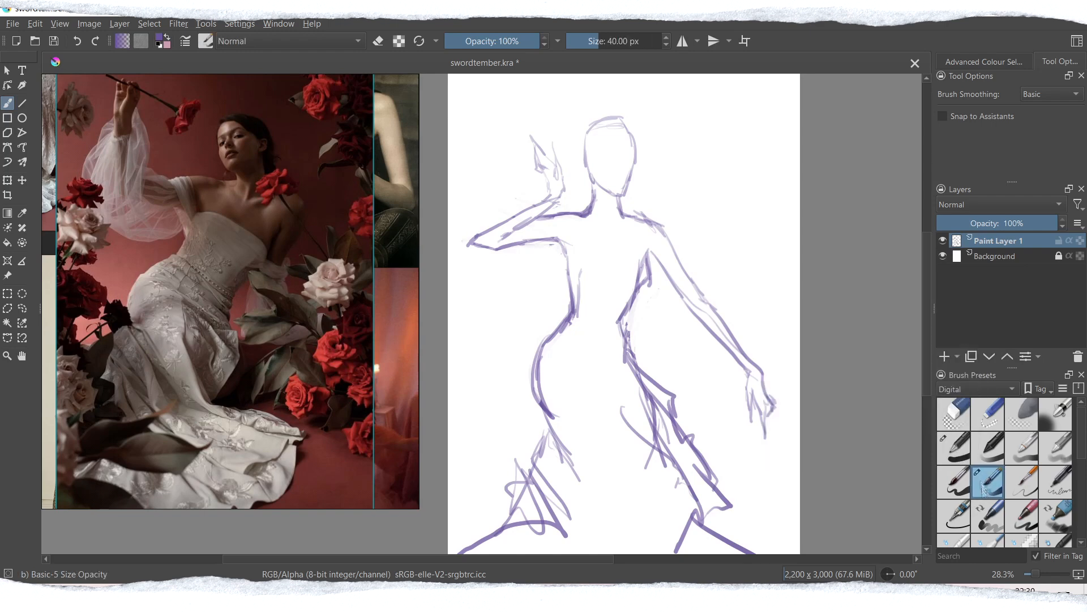
Redraw the lowered hand with fingers pointing outward and erase its old fingers.
{"action": "left_click_drag", "start_coordinate": [763, 370], "coordinate": [781, 397]}
{"action": "left_click_drag", "start_coordinate": [752, 385], "coordinate": [790, 430]}
{"action": "key", "text": "e"}
{"action": "left_click_drag", "start_coordinate": [749, 396], "coordinate": [765, 432]}
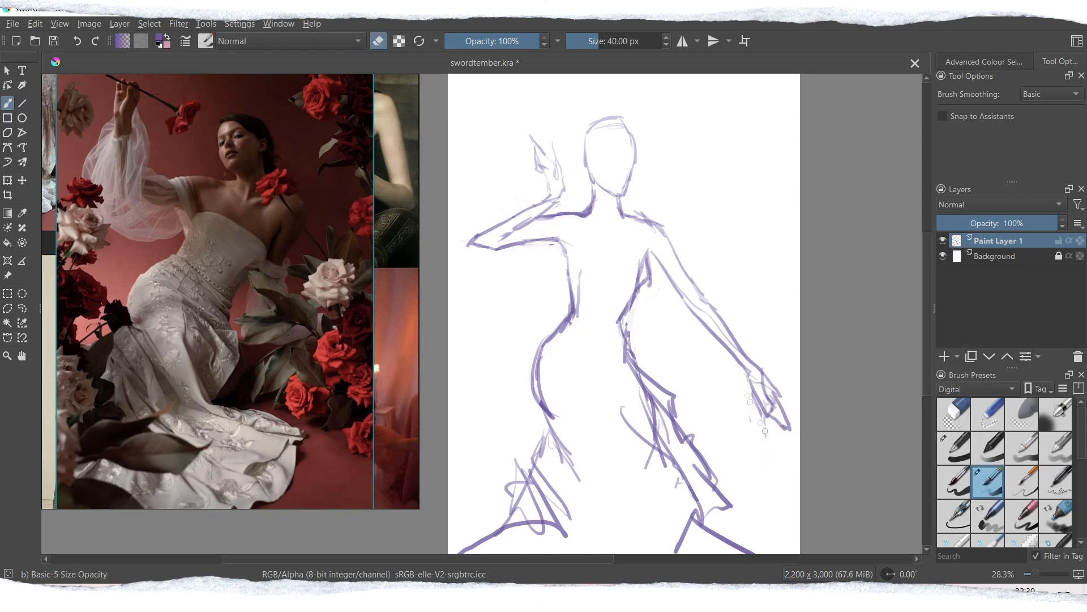
Redraw the top of the head lower, erasing the old crown and stray lines in the lowered hand.
{"action": "key", "text": "e"}
{"action": "mouse_move", "coordinate": [590, 126]}
{"action": "left_mouse_down"}
{"action": "mouse_move", "coordinate": [630, 137]}
{"action": "mouse_move", "coordinate": [629, 190]}
{"action": "mouse_move", "coordinate": [606, 120]}
{"action": "mouse_move", "coordinate": [626, 126]}
{"action": "left_mouse_up"}
{"action": "key", "text": "e"}
{"action": "left_click_drag", "start_coordinate": [773, 414], "coordinate": [763, 378]}
Shorten the lowered hand by pushing it inward with the Distort Move brush at 578.71 px.
{"action": "scroll", "coordinate": [1029, 494], "scroll_direction": "down", "scroll_amount": 5}
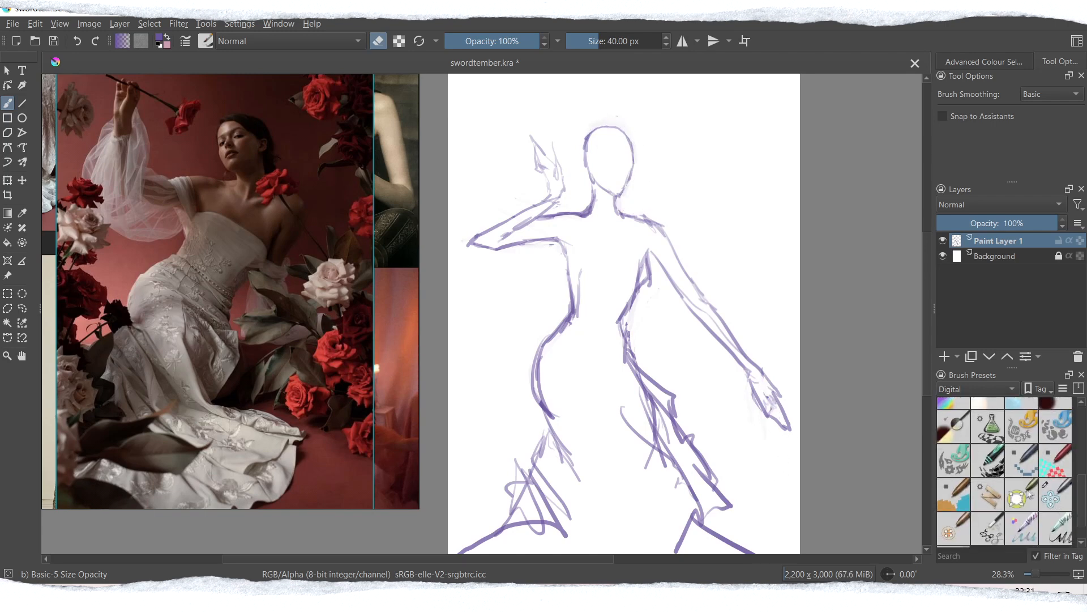
{"action": "left_click", "coordinate": [1056, 493]}
{"action": "left_click_drag", "start_coordinate": [771, 436], "coordinate": [751, 377]}
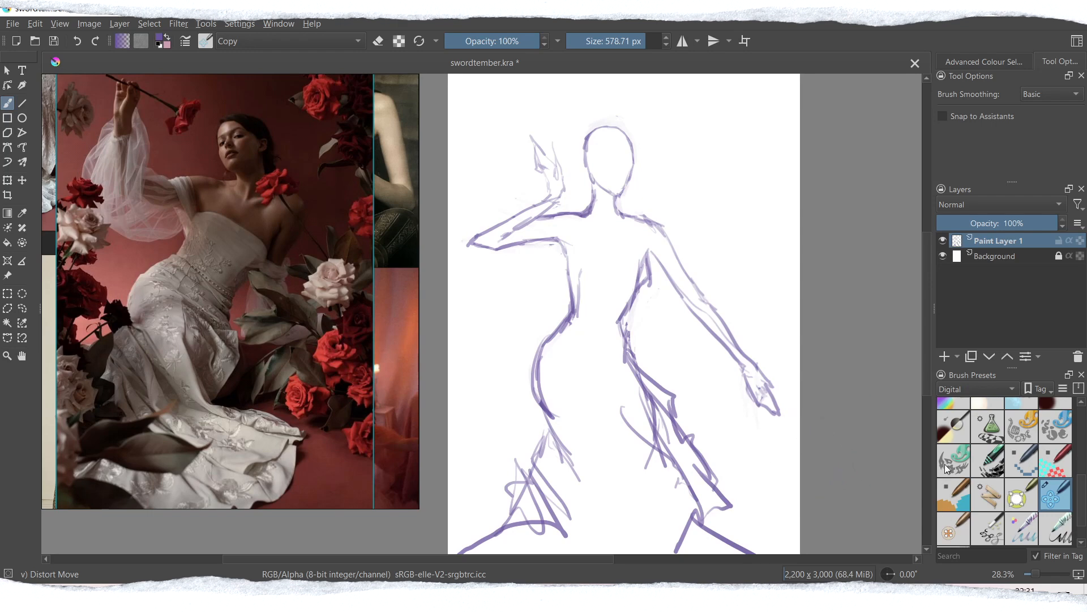
Switch back to the Basic-5 Size Opacity brush and save the drawing.
{"action": "left_click_drag", "start_coordinate": [1079, 495], "coordinate": [1080, 418]}
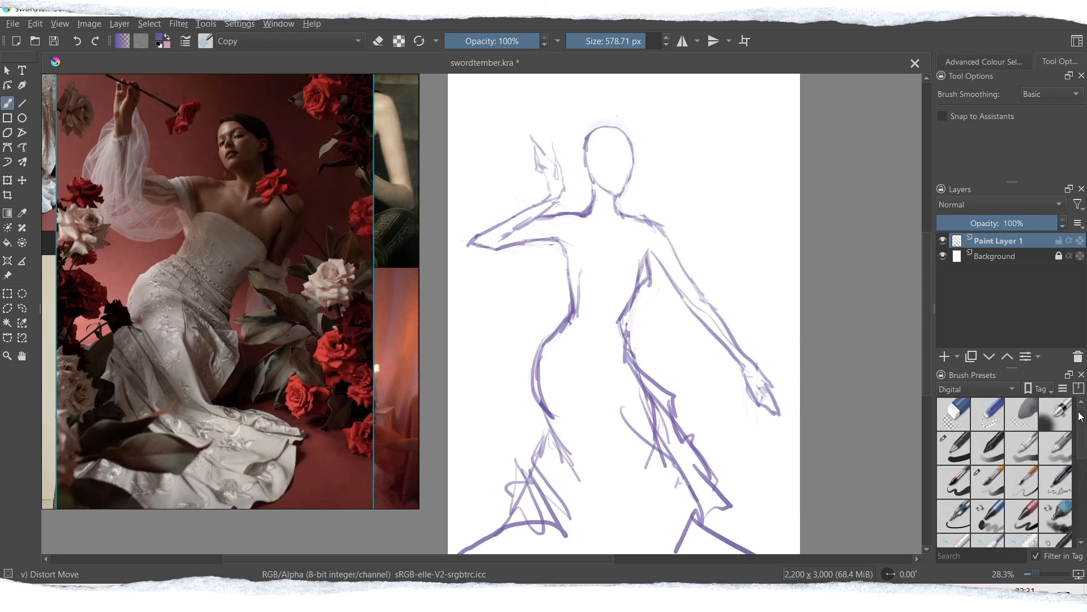
{"action": "left_click", "coordinate": [994, 484]}
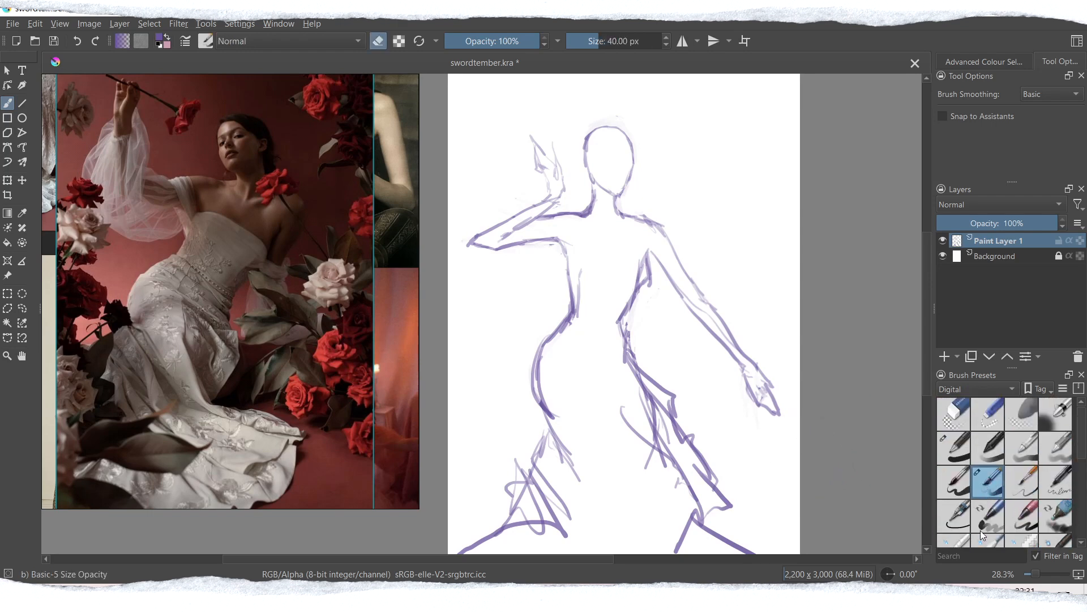
{"action": "mouse_move", "coordinate": [981, 530]}
{"action": "key", "text": "ctrl+s"}
Bring the black lace dress photo forward on the reference board and enlarge it to show the gown.
{"action": "left_click_drag", "start_coordinate": [189, 134], "coordinate": [282, 417]}
{"action": "left_click_drag", "start_coordinate": [282, 210], "coordinate": [311, 235]}
{"action": "left_click_drag", "start_coordinate": [114, 318], "coordinate": [264, 243]}
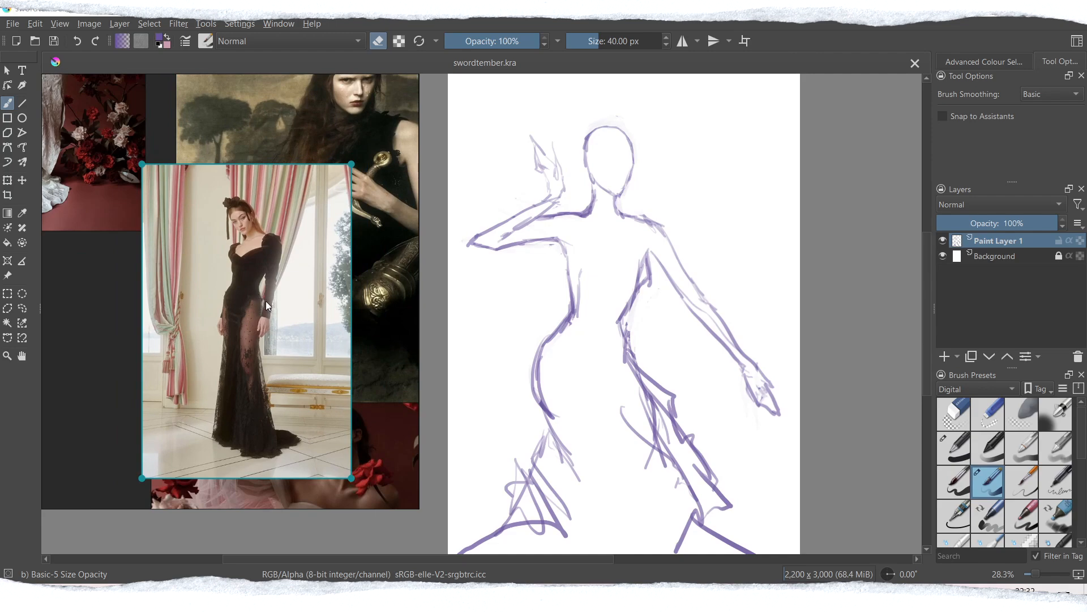
{"action": "scroll", "coordinate": [266, 301], "scroll_direction": "up", "scroll_amount": 5}
{"action": "scroll", "coordinate": [266, 301], "scroll_direction": "down", "scroll_amount": 3}
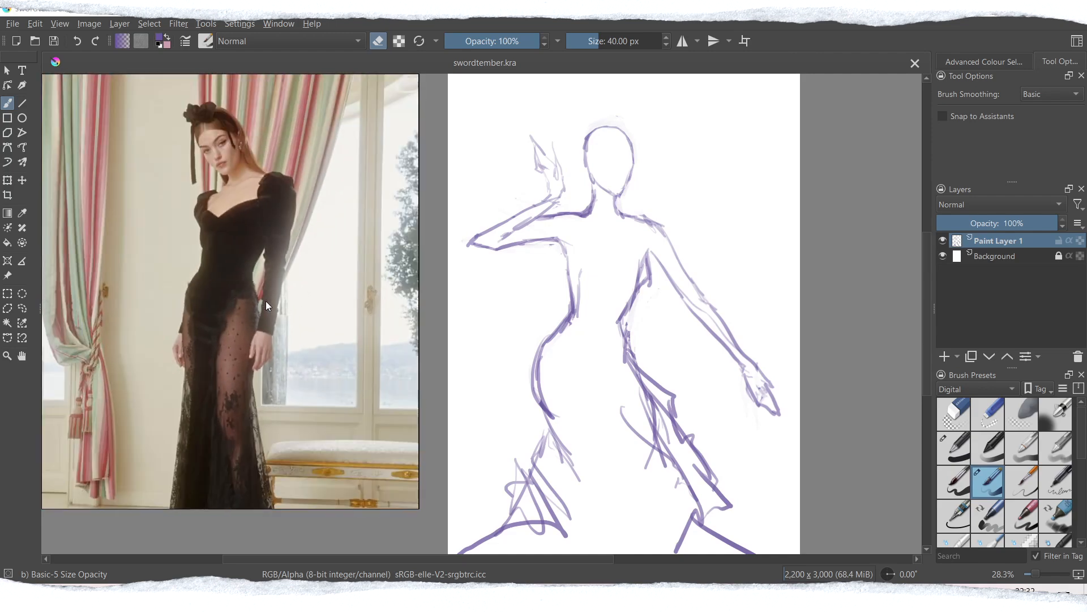
{"action": "left_click_drag", "start_coordinate": [339, 315], "coordinate": [329, 275]}
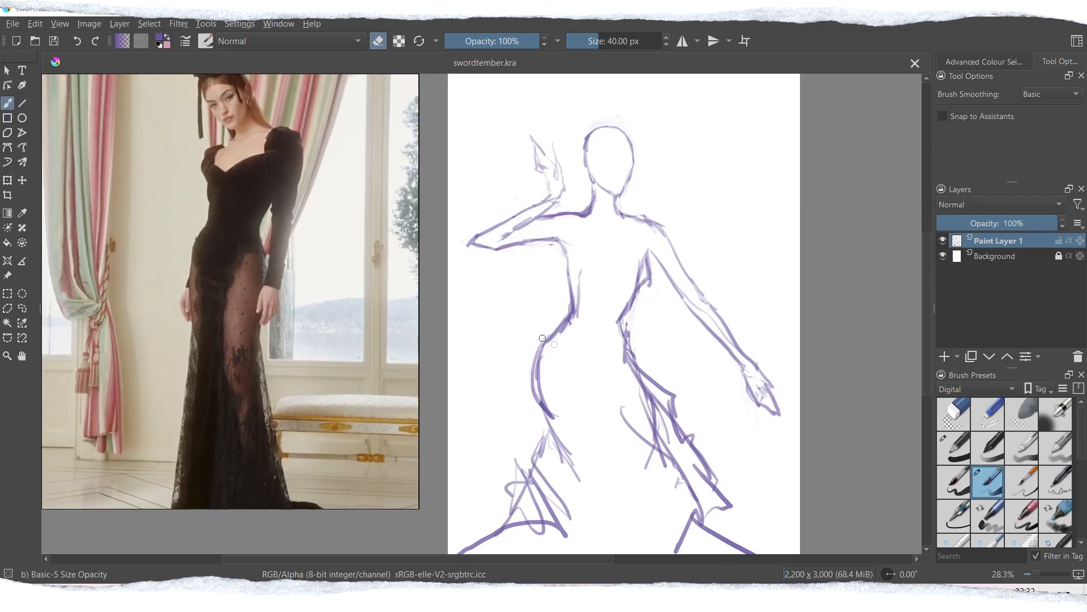
Draw a sweetheart neckline across the figure's chest.
{"action": "left_click_drag", "start_coordinate": [579, 247], "coordinate": [628, 278]}
{"action": "key", "text": "e"}
{"action": "key", "text": "ctrl+z"}
{"action": "left_click_drag", "start_coordinate": [617, 274], "coordinate": [580, 258]}
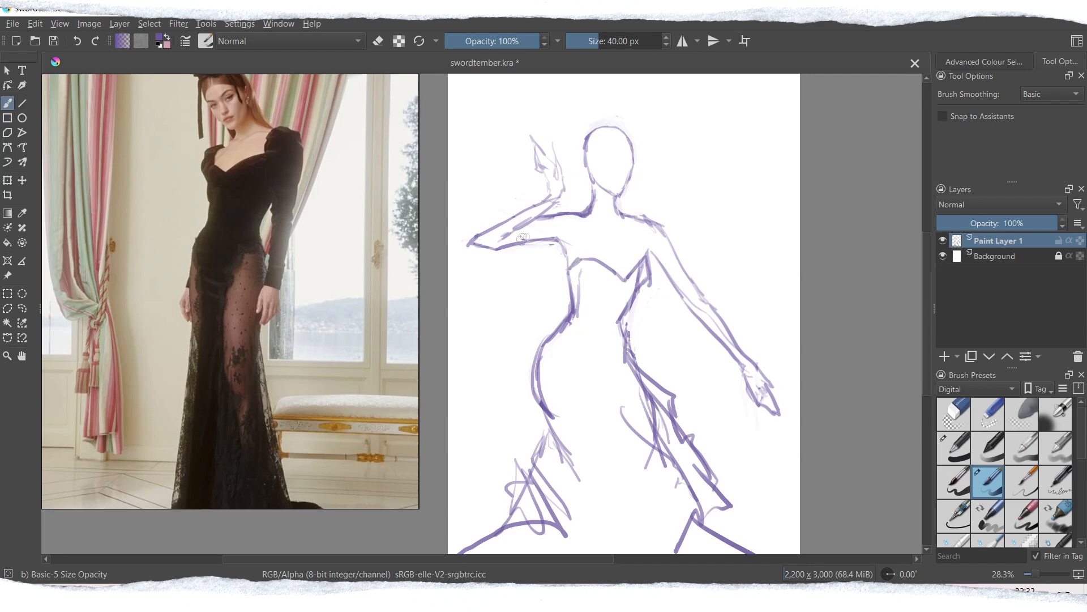
Sketch puffed sleeves around both shoulders of the dress.
{"action": "mouse_move", "coordinate": [566, 210]}
{"action": "left_mouse_down"}
{"action": "mouse_move", "coordinate": [562, 248]}
{"action": "mouse_move", "coordinate": [537, 245]}
{"action": "mouse_move", "coordinate": [548, 251]}
{"action": "left_mouse_up"}
{"action": "left_click_drag", "start_coordinate": [554, 208], "coordinate": [571, 225]}
{"action": "mouse_move", "coordinate": [569, 257]}
{"action": "left_mouse_down"}
{"action": "mouse_move", "coordinate": [605, 270]}
{"action": "mouse_move", "coordinate": [530, 245]}
{"action": "left_mouse_up"}
{"action": "key", "text": "ctrl+z"}
{"action": "key", "text": "ctrl+z"}
{"action": "left_click_drag", "start_coordinate": [558, 208], "coordinate": [575, 205]}
{"action": "mouse_move", "coordinate": [667, 234]}
{"action": "left_mouse_down"}
{"action": "mouse_move", "coordinate": [649, 254]}
{"action": "mouse_move", "coordinate": [669, 220]}
{"action": "left_mouse_up"}
{"action": "left_click_drag", "start_coordinate": [673, 218], "coordinate": [683, 254]}
{"action": "left_click_drag", "start_coordinate": [660, 229], "coordinate": [646, 253]}
{"action": "mouse_move", "coordinate": [638, 211]}
{"action": "left_mouse_down"}
{"action": "mouse_move", "coordinate": [667, 219]}
{"action": "mouse_move", "coordinate": [690, 274]}
{"action": "left_mouse_up"}
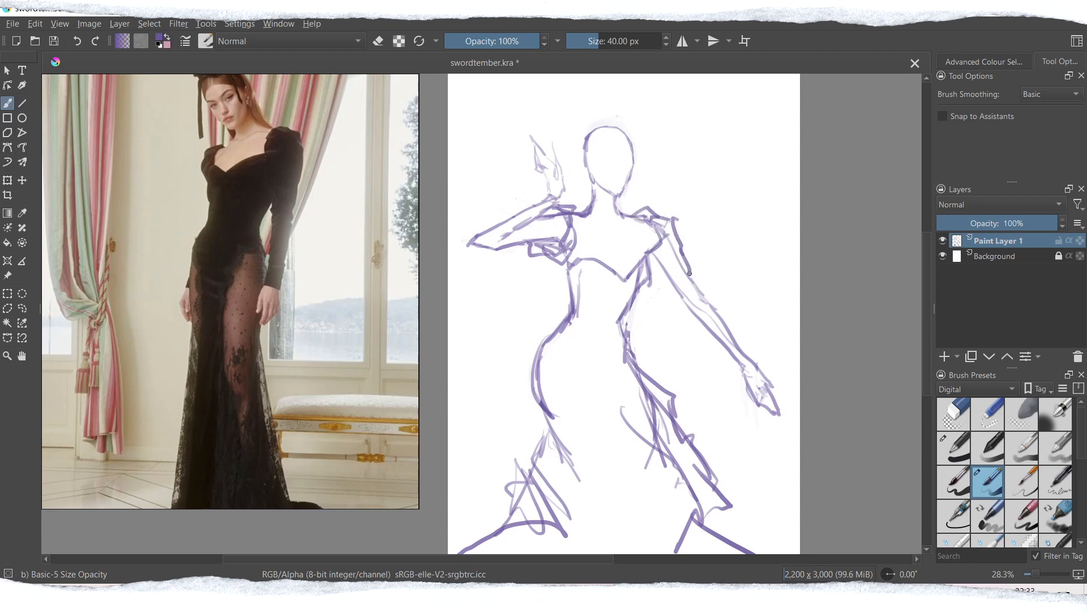
Draw the front skirt panel edges running from the hip down to the hem on both sides.
{"action": "mouse_move", "coordinate": [537, 347]}
{"action": "left_mouse_down"}
{"action": "mouse_move", "coordinate": [587, 339]}
{"action": "mouse_move", "coordinate": [603, 525]}
{"action": "left_mouse_up"}
{"action": "mouse_move", "coordinate": [602, 451]}
{"action": "left_mouse_down"}
{"action": "mouse_move", "coordinate": [609, 535]}
{"action": "mouse_move", "coordinate": [586, 553]}
{"action": "mouse_move", "coordinate": [579, 535]}
{"action": "left_mouse_up"}
{"action": "key", "text": "ctrl+z"}
{"action": "left_click_drag", "start_coordinate": [579, 535], "coordinate": [552, 554]}
{"action": "left_click_drag", "start_coordinate": [636, 552], "coordinate": [644, 409]}
{"action": "left_click_drag", "start_coordinate": [638, 453], "coordinate": [633, 375]}
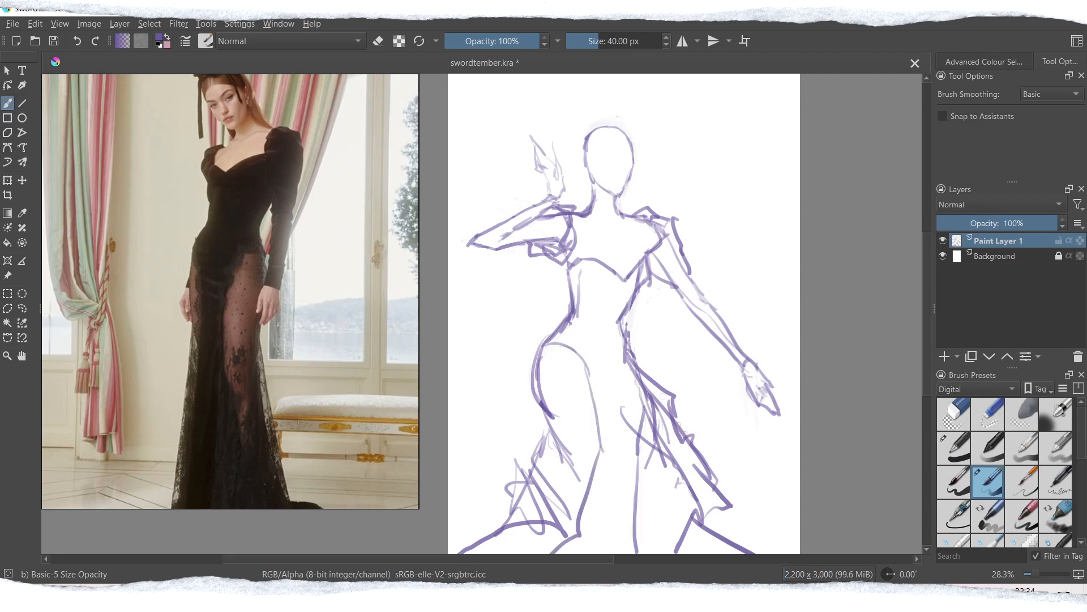
Add ruffled edges along the front skirt opening and wide outer skirt lines flaring out on both sides.
{"action": "mouse_move", "coordinate": [550, 350]}
{"action": "left_mouse_down"}
{"action": "mouse_move", "coordinate": [570, 354]}
{"action": "mouse_move", "coordinate": [597, 437]}
{"action": "mouse_move", "coordinate": [581, 524]}
{"action": "left_mouse_up"}
{"action": "left_click_drag", "start_coordinate": [642, 432], "coordinate": [640, 551]}
{"action": "left_click_drag", "start_coordinate": [552, 445], "coordinate": [505, 522]}
{"action": "left_click_drag", "start_coordinate": [534, 366], "coordinate": [451, 513]}
{"action": "left_click_drag", "start_coordinate": [703, 445], "coordinate": [801, 536]}
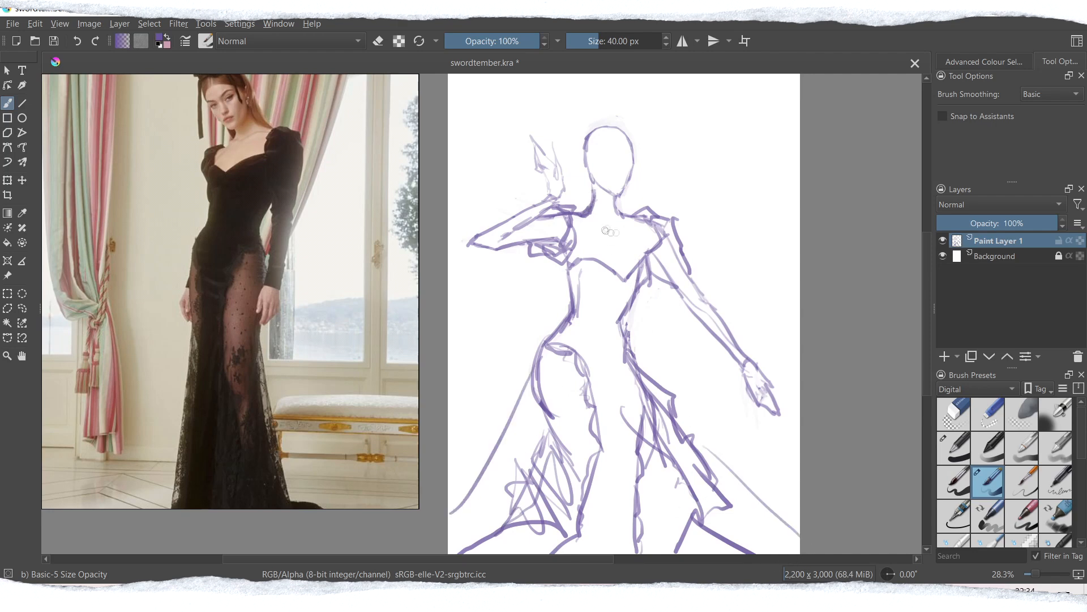
Add neck and collarbone lines above the neckline.
{"action": "left_click_drag", "start_coordinate": [613, 229], "coordinate": [633, 222]}
{"action": "left_click_drag", "start_coordinate": [598, 201], "coordinate": [605, 229]}
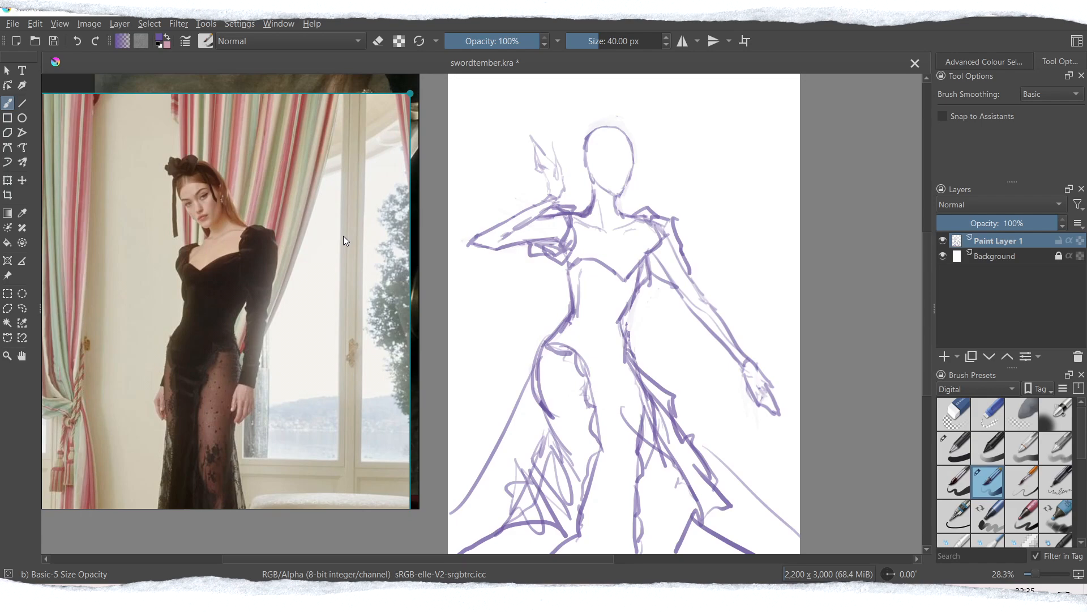
Bring the photo of the red-haired woman with the sword forward on the reference board and enlarge it.
{"action": "scroll", "coordinate": [343, 235], "scroll_direction": "down", "scroll_amount": 4}
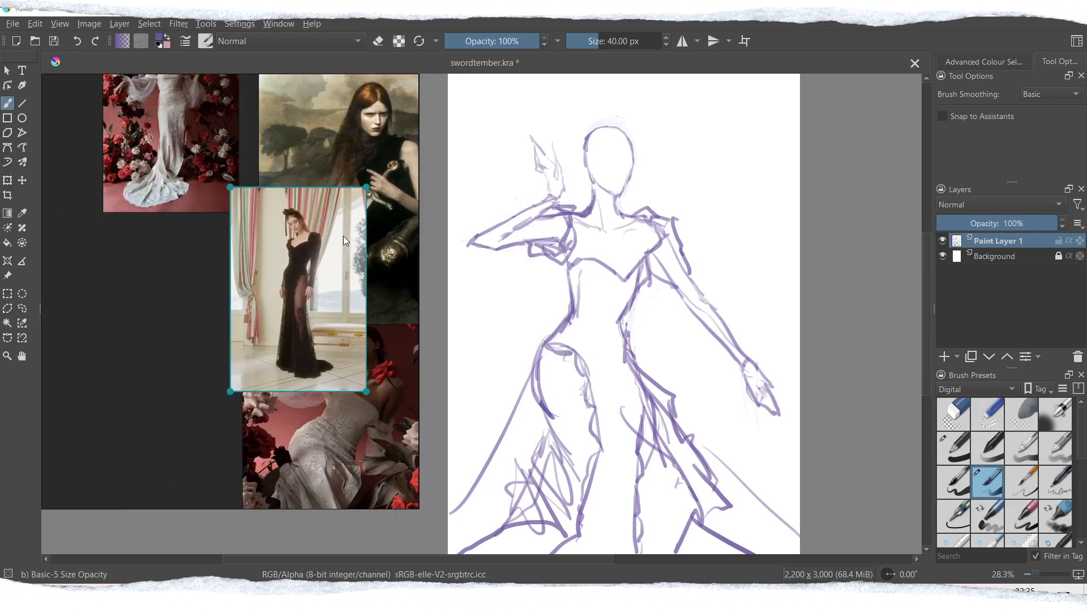
{"action": "left_click", "coordinate": [351, 144]}
{"action": "left_click_drag", "start_coordinate": [360, 139], "coordinate": [242, 199]}
{"action": "scroll", "coordinate": [243, 199], "scroll_direction": "up", "scroll_amount": 3}
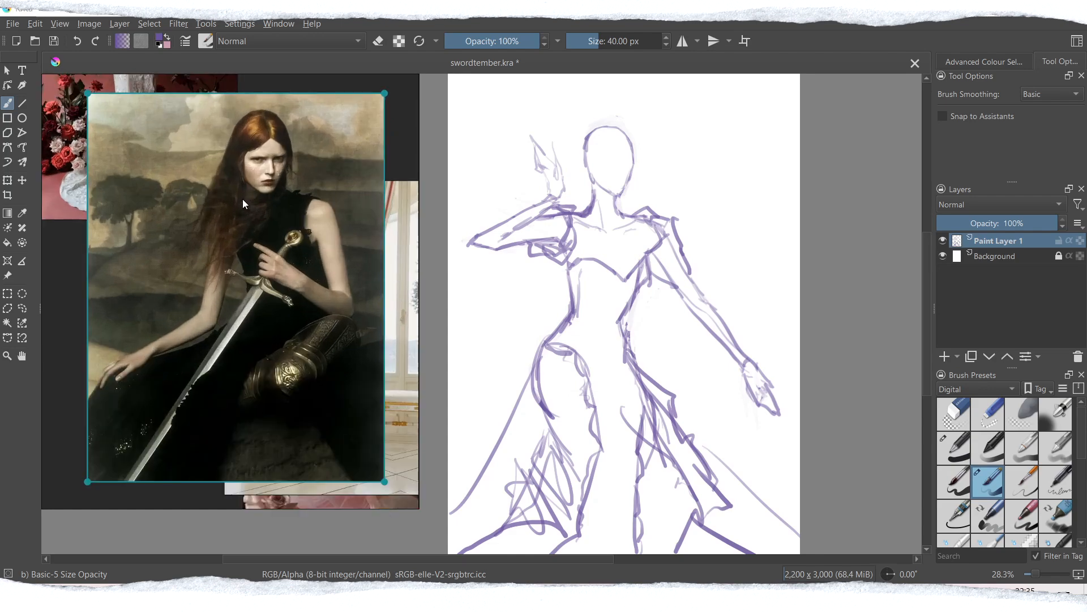
{"action": "scroll", "coordinate": [242, 199], "scroll_direction": "up", "scroll_amount": 3}
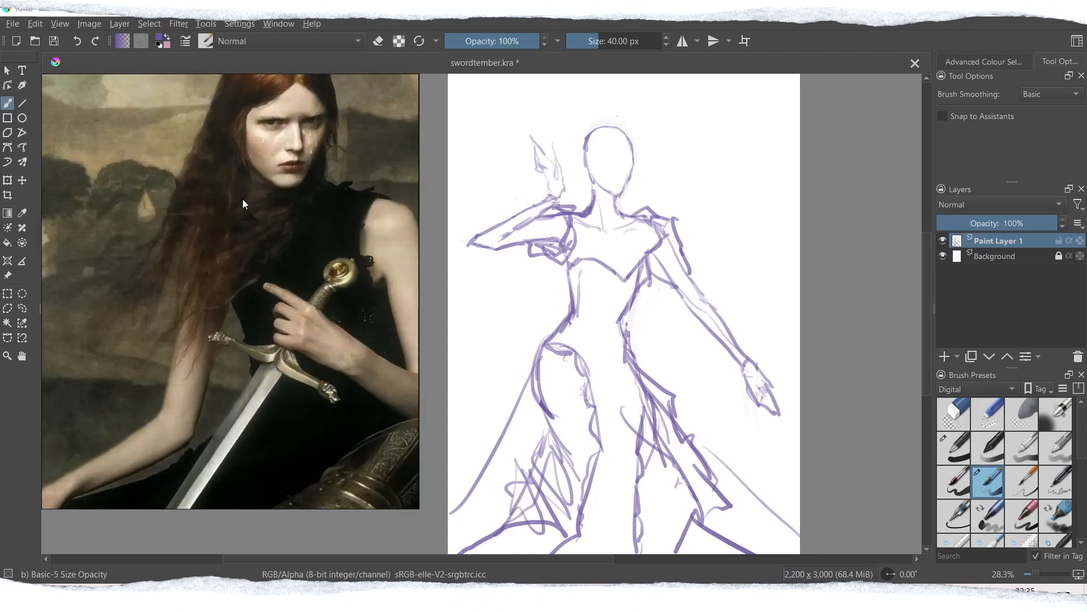
{"action": "left_click_drag", "start_coordinate": [294, 163], "coordinate": [263, 222]}
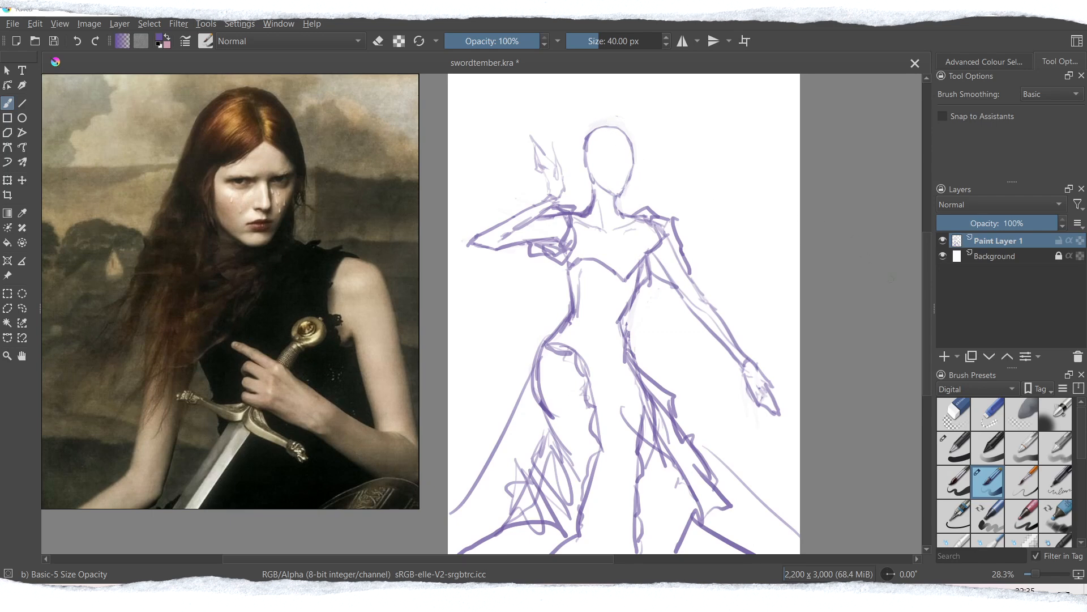
Add a new paint layer and sketch the parted hairline across the forehead.
{"action": "left_click", "coordinate": [944, 357]}
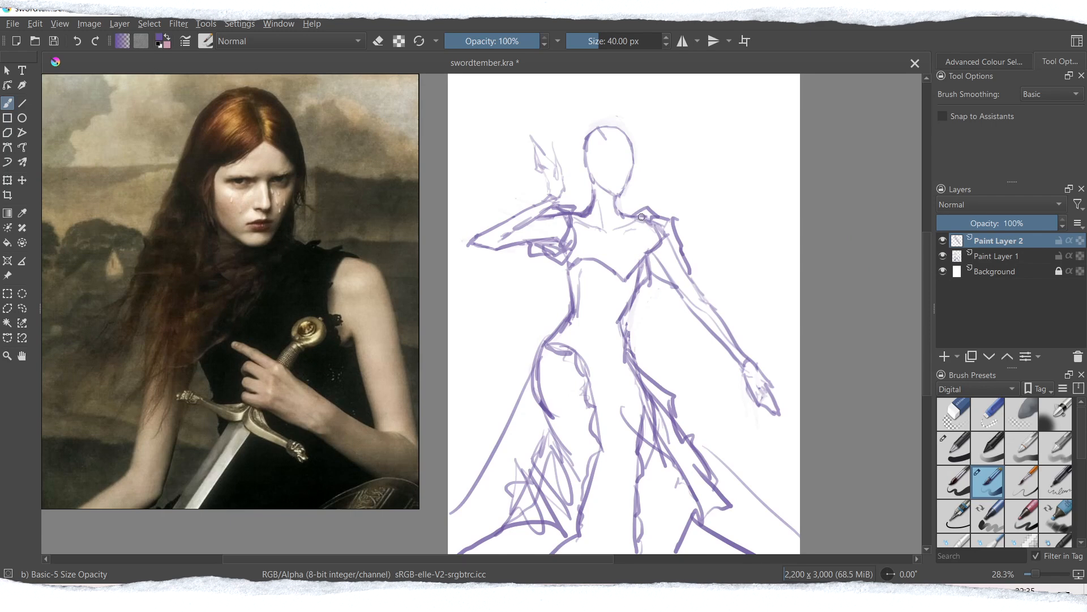
{"action": "left_click_drag", "start_coordinate": [608, 141], "coordinate": [631, 156]}
{"action": "key", "text": "ctrl+z"}
{"action": "left_click_drag", "start_coordinate": [606, 140], "coordinate": [588, 160]}
{"action": "mouse_move", "coordinate": [600, 126]}
{"action": "left_mouse_down"}
{"action": "mouse_move", "coordinate": [628, 137]}
{"action": "mouse_move", "coordinate": [601, 125]}
{"action": "left_mouse_up"}
{"action": "key", "text": "ctrl+z"}
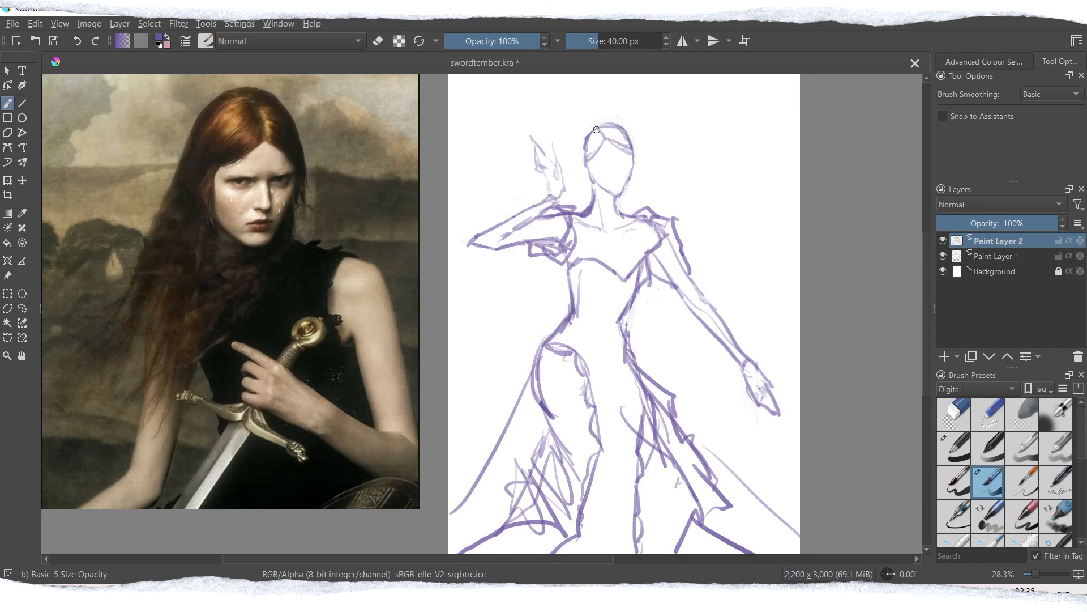
Draw the outer hair contour from the crown to the shoulder on the raised-arm side.
{"action": "left_click_drag", "start_coordinate": [595, 128], "coordinate": [561, 210]}
{"action": "key", "text": "ctrl+z"}
{"action": "left_click_drag", "start_coordinate": [580, 157], "coordinate": [568, 209]}
{"action": "key", "text": "ctrl+z"}
{"action": "left_click_drag", "start_coordinate": [580, 157], "coordinate": [568, 207]}
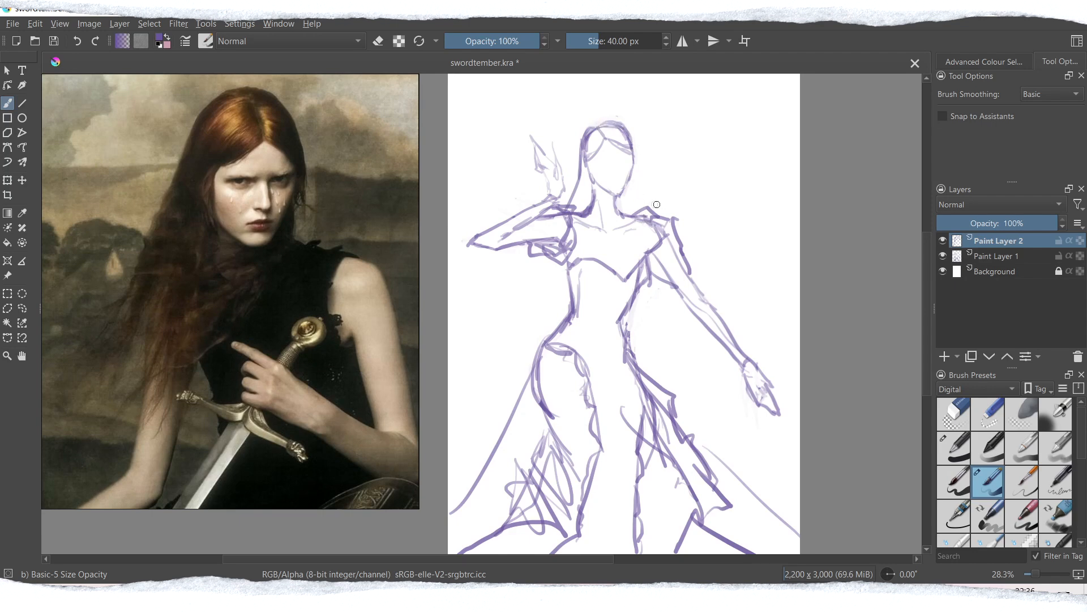
Draw the hair contour falling from the head to the shoulder on the lowered-arm side.
{"action": "left_click_drag", "start_coordinate": [633, 140], "coordinate": [655, 202]}
{"action": "key", "text": "ctrl+z"}
{"action": "left_click_drag", "start_coordinate": [630, 146], "coordinate": [652, 219]}
{"action": "key", "text": "ctrl+z"}
{"action": "left_click_drag", "start_coordinate": [636, 151], "coordinate": [650, 213]}
Sketch long flowing hair lines behind the body on both sides, reaching down past the hips.
{"action": "mouse_move", "coordinate": [652, 289]}
{"action": "left_mouse_down"}
{"action": "mouse_move", "coordinate": [695, 385]}
{"action": "mouse_move", "coordinate": [701, 450]}
{"action": "left_mouse_up"}
{"action": "mouse_move", "coordinate": [553, 264]}
{"action": "left_mouse_down"}
{"action": "mouse_move", "coordinate": [488, 397]}
{"action": "mouse_move", "coordinate": [506, 425]}
{"action": "mouse_move", "coordinate": [465, 455]}
{"action": "left_mouse_up"}
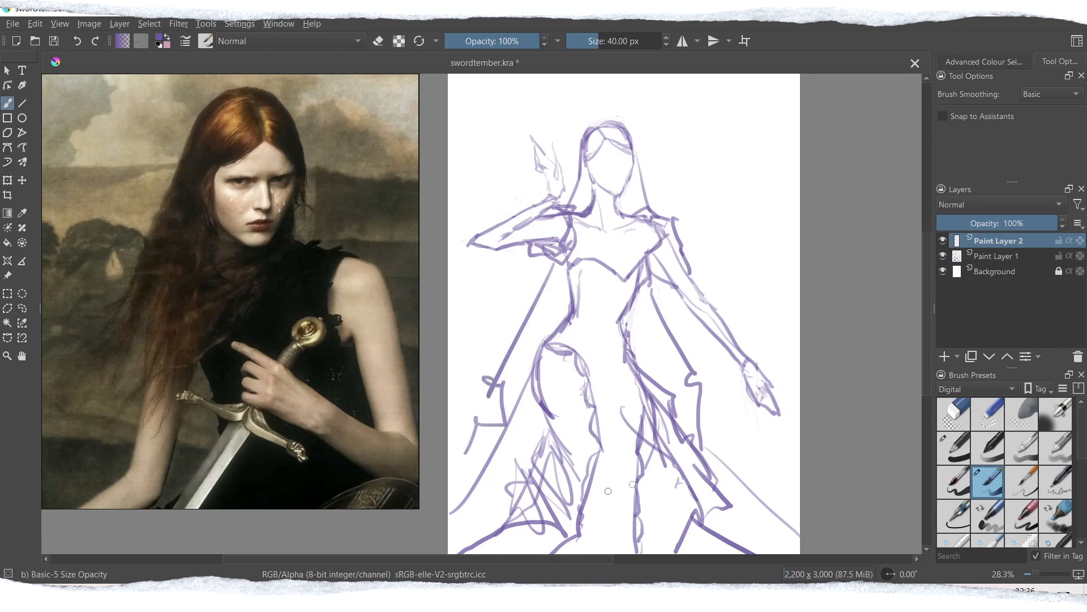
{"action": "mouse_move", "coordinate": [531, 288]}
{"action": "left_mouse_down"}
{"action": "mouse_move", "coordinate": [522, 353]}
{"action": "mouse_move", "coordinate": [504, 346]}
{"action": "left_mouse_up"}
{"action": "left_click_drag", "start_coordinate": [569, 266], "coordinate": [533, 289]}
{"action": "left_click_drag", "start_coordinate": [662, 281], "coordinate": [708, 402]}
{"action": "left_click_drag", "start_coordinate": [706, 401], "coordinate": [789, 470]}
{"action": "left_click_drag", "start_coordinate": [789, 470], "coordinate": [800, 512]}
Add short connecting strokes and ends to the hair shapes behind the waist.
{"action": "left_click_drag", "start_coordinate": [533, 288], "coordinate": [577, 299]}
{"action": "left_click_drag", "start_coordinate": [506, 347], "coordinate": [520, 369]}
{"action": "left_click_drag", "start_coordinate": [521, 359], "coordinate": [540, 373]}
{"action": "left_click_drag", "start_coordinate": [694, 381], "coordinate": [679, 403]}
Erase the long lower parts of the hair lines on both sides, shortening the hair to about hip level.
{"action": "key", "text": "e"}
{"action": "left_click_drag", "start_coordinate": [504, 363], "coordinate": [466, 454]}
{"action": "left_click_drag", "start_coordinate": [709, 363], "coordinate": [799, 512]}
{"action": "left_click_drag", "start_coordinate": [701, 451], "coordinate": [701, 408]}
{"action": "mouse_move", "coordinate": [663, 283]}
{"action": "left_mouse_down"}
{"action": "mouse_move", "coordinate": [706, 361]}
{"action": "mouse_move", "coordinate": [688, 343]}
{"action": "left_mouse_up"}
{"action": "key", "text": "e"}
{"action": "left_click_drag", "start_coordinate": [689, 342], "coordinate": [691, 371]}
{"action": "key", "text": "ctrl+z"}
Add inner hair strands framing the face from the parting down to the shoulders.
{"action": "mouse_move", "coordinate": [593, 148]}
{"action": "left_mouse_down"}
{"action": "mouse_move", "coordinate": [590, 193]}
{"action": "mouse_move", "coordinate": [575, 222]}
{"action": "left_mouse_up"}
{"action": "left_click_drag", "start_coordinate": [628, 148], "coordinate": [632, 208]}
{"action": "key", "text": "ctrl+z"}
{"action": "mouse_move", "coordinate": [606, 140]}
{"action": "left_mouse_down"}
{"action": "mouse_move", "coordinate": [630, 153]}
{"action": "mouse_move", "coordinate": [653, 215]}
{"action": "left_mouse_up"}
Refine the jawline on Paint Layer 1 and sketch the eyes, nose and mouth on a new layer.
{"action": "left_click", "coordinate": [1004, 260]}
{"action": "left_click_drag", "start_coordinate": [631, 163], "coordinate": [617, 194]}
{"action": "key", "text": "Insert"}
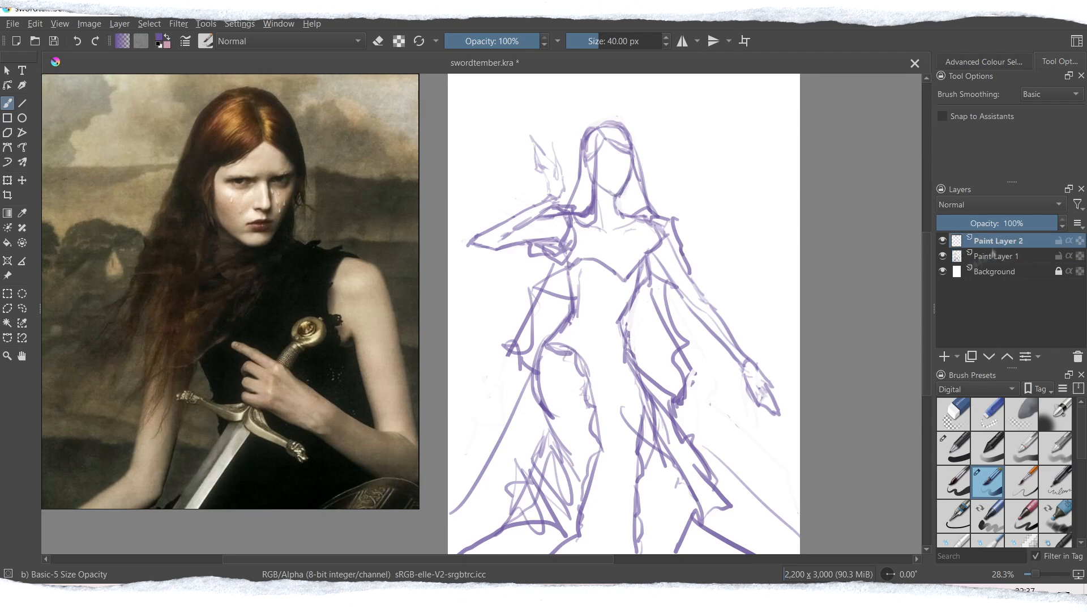
{"action": "mouse_move", "coordinate": [601, 161]}
{"action": "left_mouse_down"}
{"action": "mouse_move", "coordinate": [629, 162]}
{"action": "mouse_move", "coordinate": [620, 188]}
{"action": "mouse_move", "coordinate": [614, 157]}
{"action": "mouse_move", "coordinate": [628, 156]}
{"action": "left_mouse_up"}
{"action": "key", "text": "ctrl+z"}
{"action": "key", "text": "ctrl+z"}
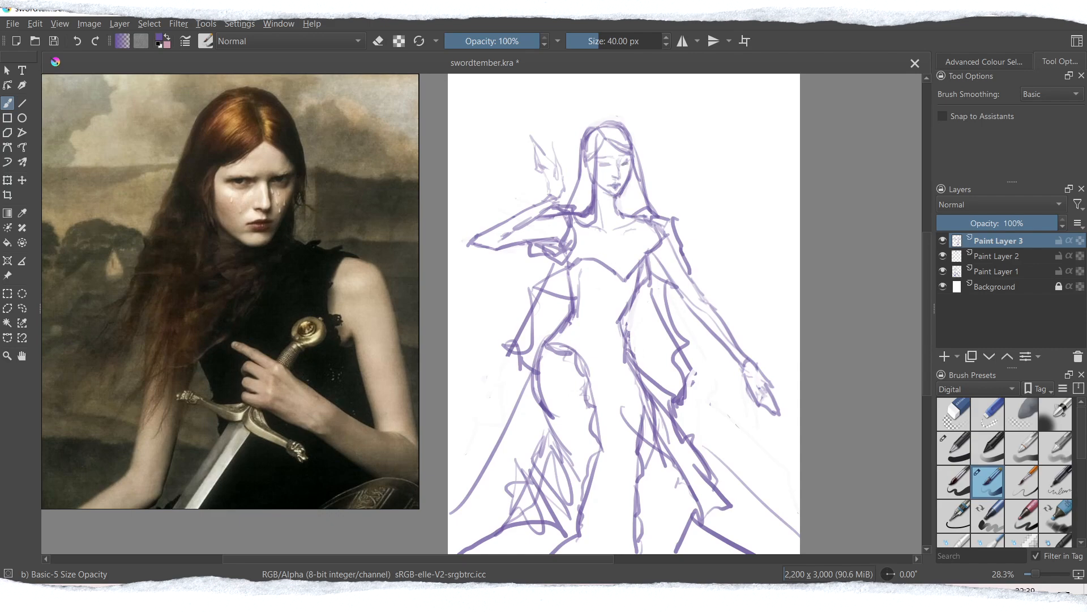
Redraw the fingers, palm and wrist of the raised hand on Paint Layer 1.
{"action": "key", "text": "ctrl+plus"}
{"action": "key", "text": "ctrl+plus"}
{"action": "key", "text": "ctrl+plus"}
{"action": "left_click", "coordinate": [997, 256]}
{"action": "left_click_drag", "start_coordinate": [928, 314], "coordinate": [927, 260]}
{"action": "left_click", "coordinate": [997, 271]}
{"action": "key", "text": "e"}
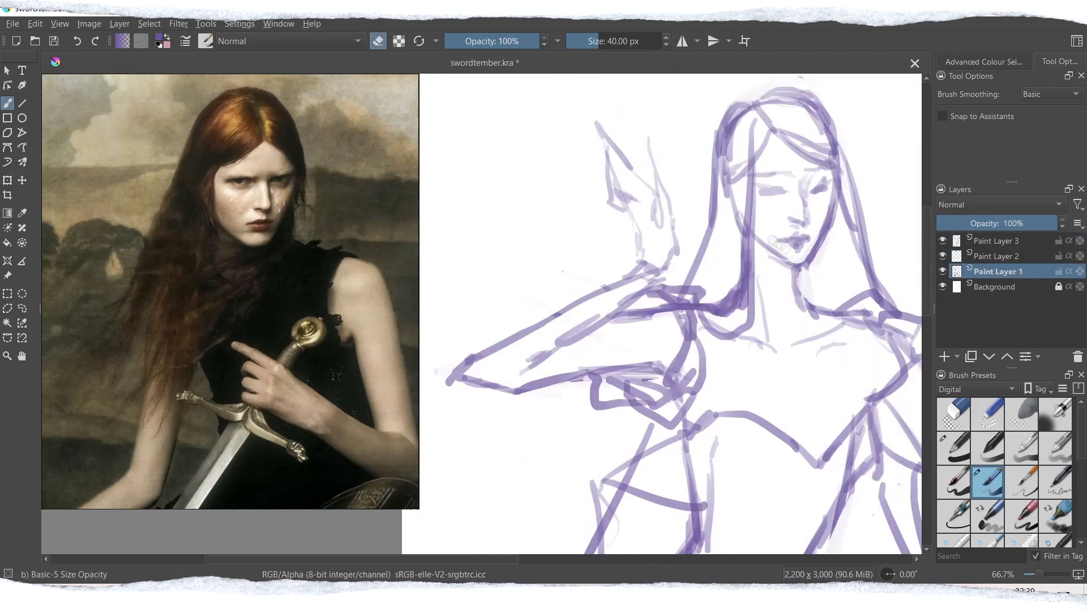
{"action": "key", "text": "e"}
{"action": "left_click_drag", "start_coordinate": [609, 164], "coordinate": [610, 202]}
{"action": "left_click_drag", "start_coordinate": [612, 202], "coordinate": [645, 260]}
{"action": "left_click_drag", "start_coordinate": [653, 152], "coordinate": [676, 248]}
{"action": "mouse_move", "coordinate": [627, 165]}
{"action": "left_mouse_down"}
{"action": "mouse_move", "coordinate": [654, 198]}
{"action": "mouse_move", "coordinate": [660, 222]}
{"action": "mouse_move", "coordinate": [637, 197]}
{"action": "mouse_move", "coordinate": [659, 244]}
{"action": "left_mouse_up"}
{"action": "left_click_drag", "start_coordinate": [637, 244], "coordinate": [649, 257]}
Reshape the fingers, palm and wrist of the raised hand on Paint Layer 1 using the Distort Move brush at varying sizes.
{"action": "left_click_drag", "start_coordinate": [385, 559], "coordinate": [437, 560]}
{"action": "left_click_drag", "start_coordinate": [1082, 442], "coordinate": [1081, 516]}
{"action": "left_click", "coordinate": [1056, 474]}
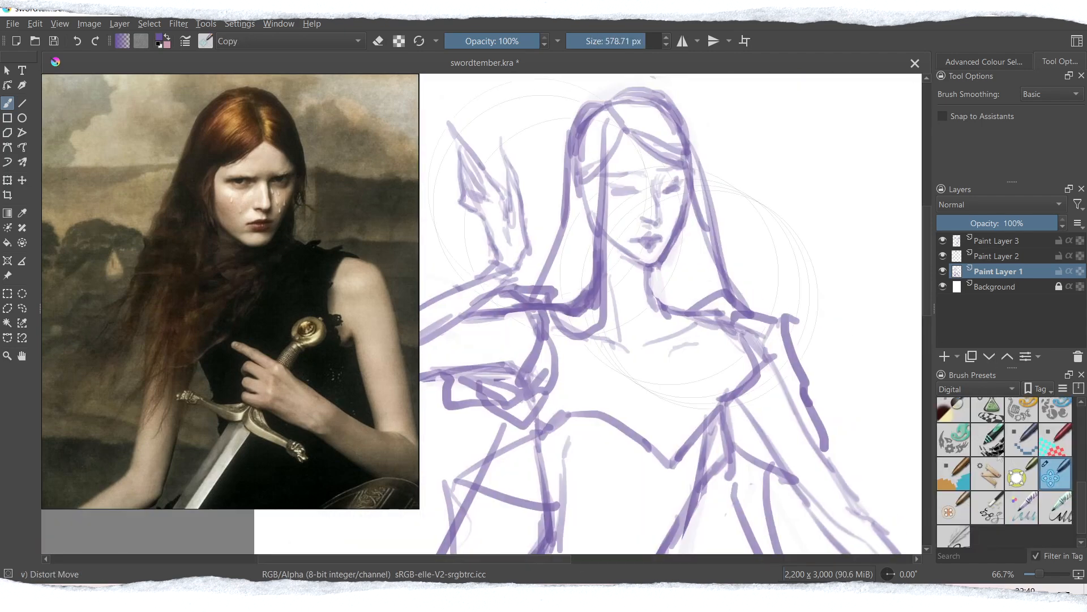
{"action": "left_click", "coordinate": [630, 41]}
{"action": "left_click_drag", "start_coordinate": [470, 144], "coordinate": [475, 157]}
{"action": "left_click_drag", "start_coordinate": [517, 217], "coordinate": [518, 225]}
{"action": "left_click_drag", "start_coordinate": [474, 116], "coordinate": [479, 121]}
{"action": "left_click_drag", "start_coordinate": [465, 184], "coordinate": [472, 184]}
{"action": "left_click", "coordinate": [624, 41]}
{"action": "left_click_drag", "start_coordinate": [468, 244], "coordinate": [473, 242]}
{"action": "left_click", "coordinate": [607, 41]}
{"action": "left_click_drag", "start_coordinate": [456, 121], "coordinate": [458, 128]}
Nudge the lines of the lowered hand on Paint Layer 1 with a resized Distort Move brush.
{"action": "left_click_drag", "start_coordinate": [928, 258], "coordinate": [928, 320]}
{"action": "left_click_drag", "start_coordinate": [482, 559], "coordinate": [570, 559]}
{"action": "left_click", "coordinate": [630, 42]}
{"action": "left_click_drag", "start_coordinate": [760, 521], "coordinate": [751, 515]}
Clean up the hair lines on both sides of the face with the Basic-5 Size Opacity brush in eraser mode.
{"action": "left_click_drag", "start_coordinate": [599, 559], "coordinate": [488, 559]}
{"action": "mouse_move", "coordinate": [927, 335]}
{"action": "left_mouse_down"}
{"action": "mouse_move", "coordinate": [928, 268]}
{"action": "mouse_move", "coordinate": [927, 321]}
{"action": "mouse_move", "coordinate": [927, 312]}
{"action": "left_mouse_up"}
{"action": "key", "text": "ctrl+minus"}
{"action": "key", "text": "ctrl+minus"}
{"action": "left_click_drag", "start_coordinate": [544, 559], "coordinate": [526, 560]}
{"action": "left_click_drag", "start_coordinate": [1082, 508], "coordinate": [1082, 429]}
{"action": "left_click", "coordinate": [988, 482]}
{"action": "left_click_drag", "start_coordinate": [608, 148], "coordinate": [608, 208]}
{"action": "left_click_drag", "start_coordinate": [659, 163], "coordinate": [659, 186]}
{"action": "left_click", "coordinate": [1002, 256]}
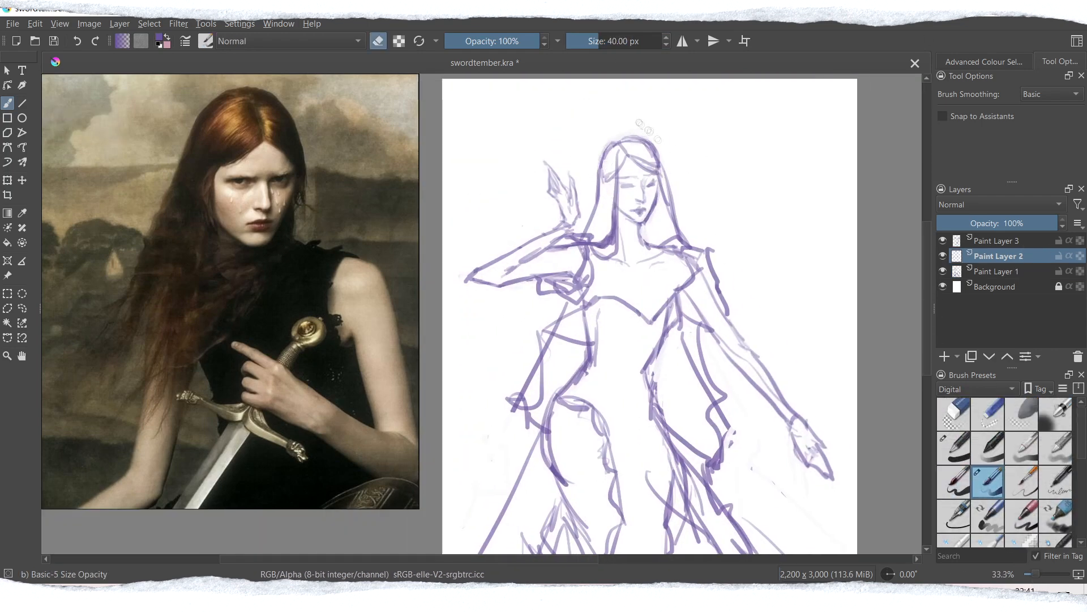
Strengthen the eyes, nose and lips on Paint Layer 3 and erase stray strokes around the face.
{"action": "left_click", "coordinate": [1005, 241]}
{"action": "key", "text": "e"}
{"action": "mouse_move", "coordinate": [621, 187]}
{"action": "left_mouse_down"}
{"action": "mouse_move", "coordinate": [659, 186]}
{"action": "mouse_move", "coordinate": [634, 185]}
{"action": "mouse_move", "coordinate": [655, 184]}
{"action": "mouse_move", "coordinate": [645, 214]}
{"action": "left_mouse_up"}
{"action": "scroll", "coordinate": [642, 213], "scroll_direction": "up", "scroll_amount": 1}
{"action": "key", "text": "e"}
{"action": "mouse_move", "coordinate": [715, 218]}
{"action": "left_mouse_down"}
{"action": "mouse_move", "coordinate": [727, 224]}
{"action": "mouse_move", "coordinate": [777, 181]}
{"action": "left_mouse_up"}
{"action": "key", "text": "e"}
Refine the eyebrow area on Paint Layer 3 with the Basic-5 Size Opacity brush at 40 px.
{"action": "scroll", "coordinate": [1056, 462], "scroll_direction": "down", "scroll_amount": 5}
{"action": "left_click", "coordinate": [1055, 462]}
{"action": "left_click", "coordinate": [606, 41]}
{"action": "key", "text": "Page_Down"}
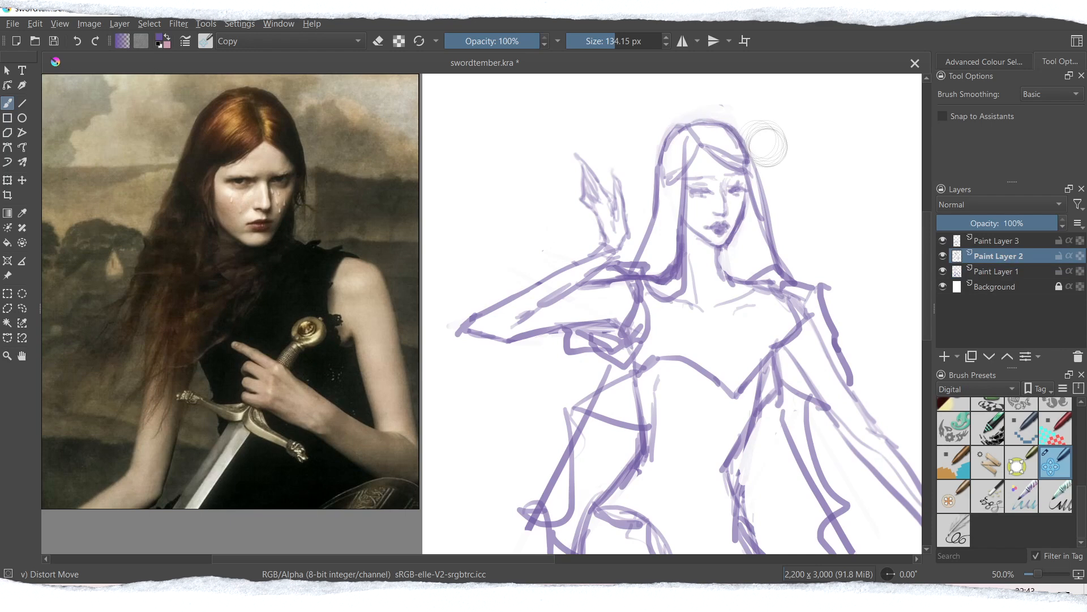
{"action": "key", "text": "Page_Up"}
{"action": "key", "text": "slash"}
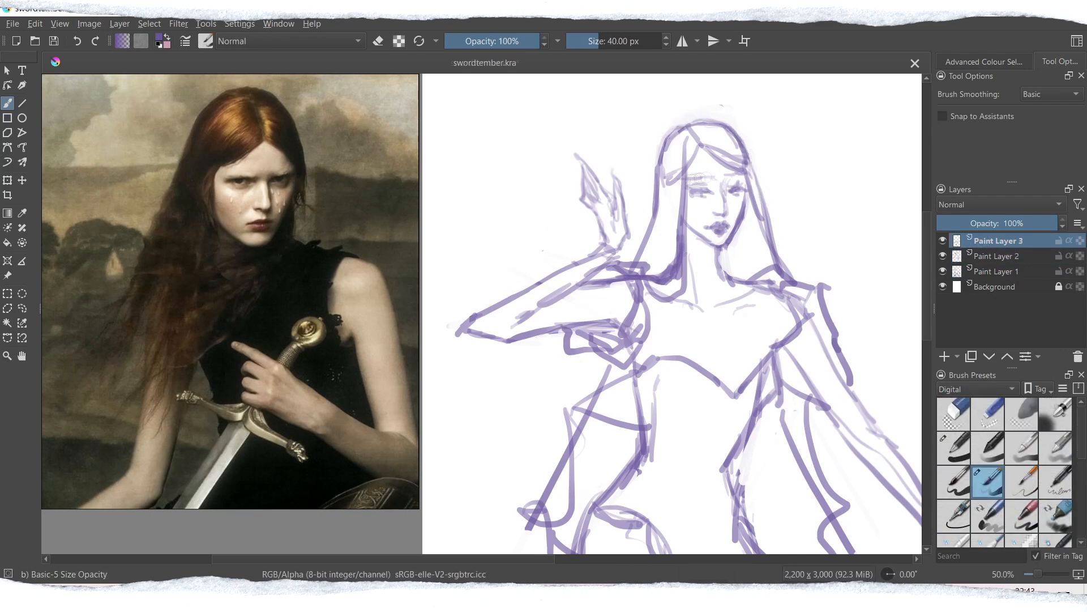
{"action": "mouse_move", "coordinate": [701, 152]}
{"action": "left_mouse_down"}
{"action": "mouse_move", "coordinate": [676, 178]}
{"action": "mouse_move", "coordinate": [745, 169]}
{"action": "left_mouse_up"}
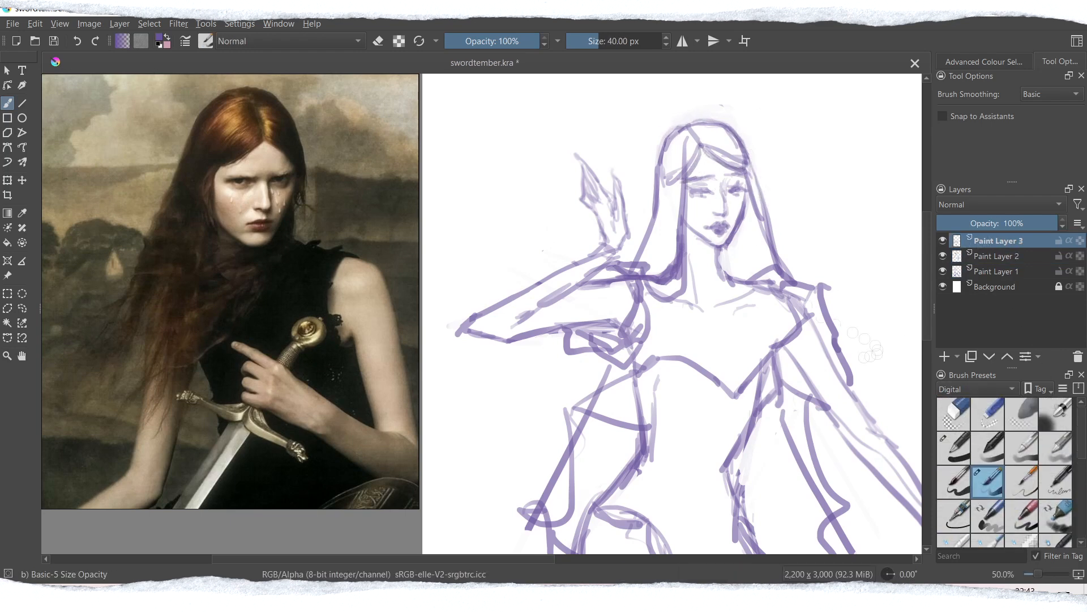
Merge Paint Layer 3 with Paint Layer 2 below it.
{"action": "key", "text": "ctrl+minus"}
{"action": "key", "text": "ctrl+minus"}
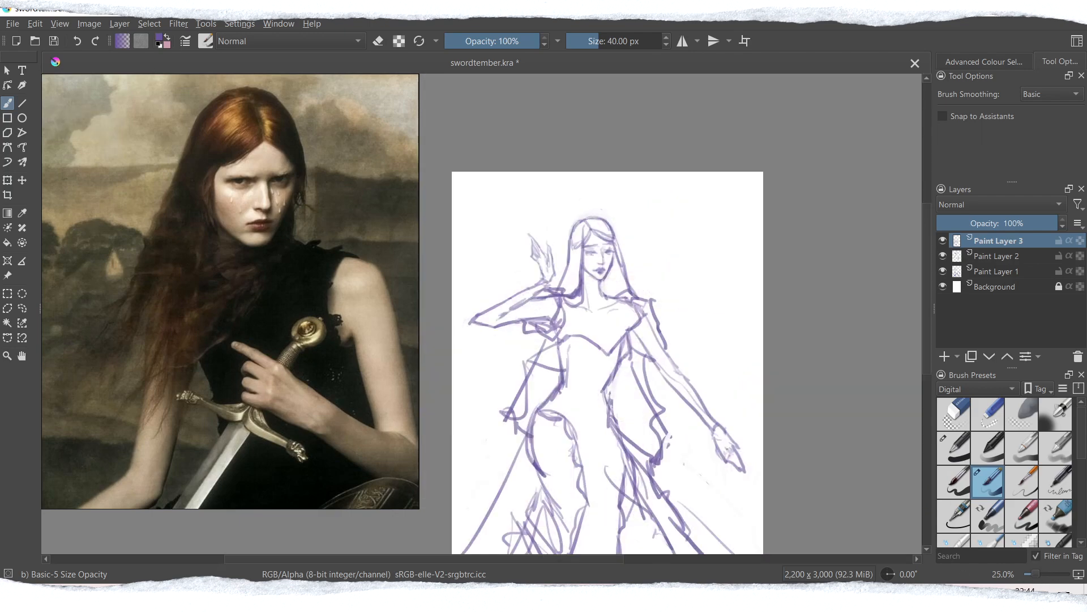
{"action": "left_click_drag", "start_coordinate": [926, 288], "coordinate": [927, 318]}
{"action": "key", "text": "ctrl+e"}
Nudge the crown of the hair on Paint Layer 1 with Distort Move, and return to the 40 px Basic-5 Size Opacity brush.
{"action": "key", "text": "slash"}
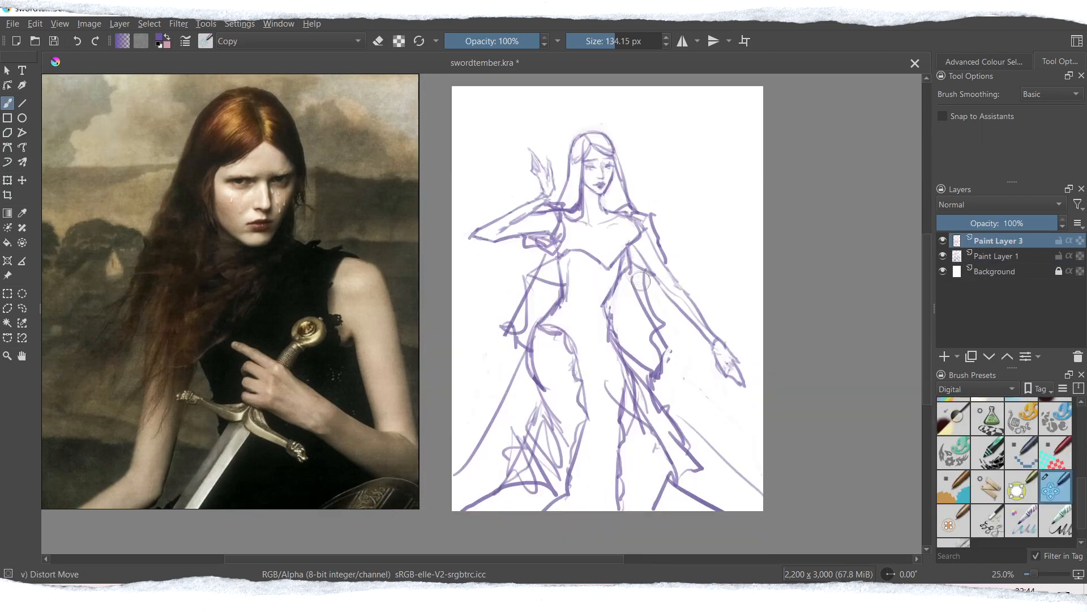
{"action": "left_click", "coordinate": [998, 256]}
{"action": "left_click_drag", "start_coordinate": [589, 114], "coordinate": [623, 124]}
{"action": "left_click", "coordinate": [626, 41]}
{"action": "left_click", "coordinate": [983, 242]}
{"action": "left_click", "coordinate": [1000, 258]}
{"action": "key", "text": "slash"}
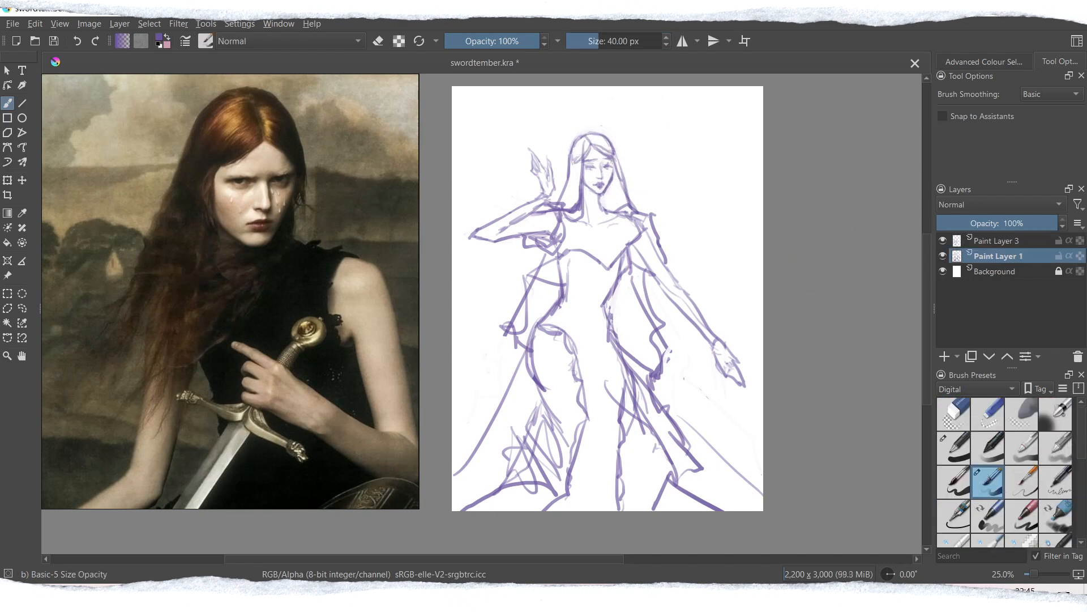
{"action": "key", "text": "slash"}
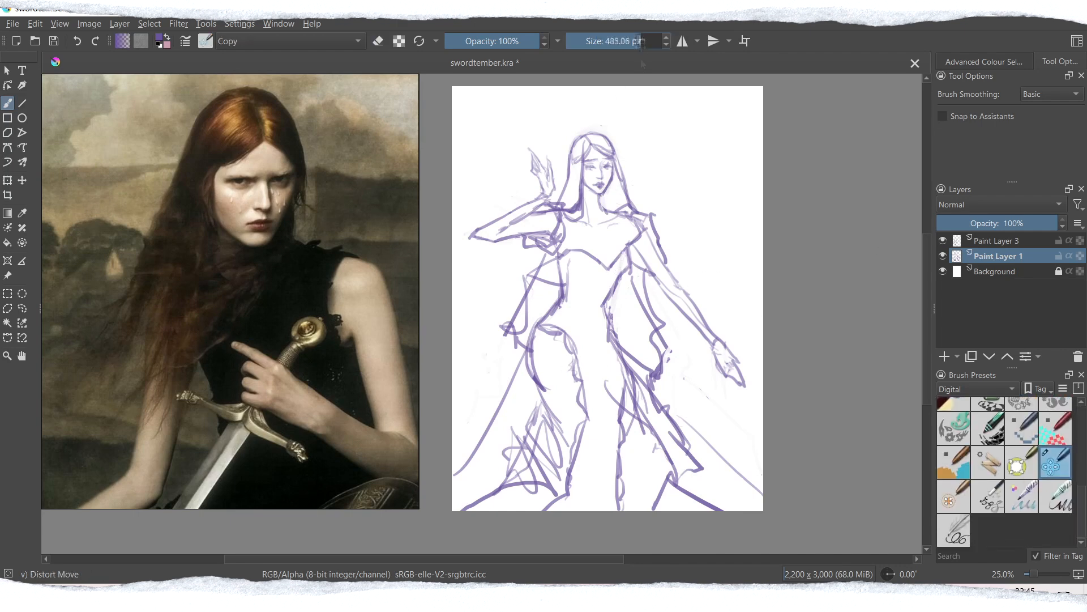
{"action": "key", "text": "slash"}
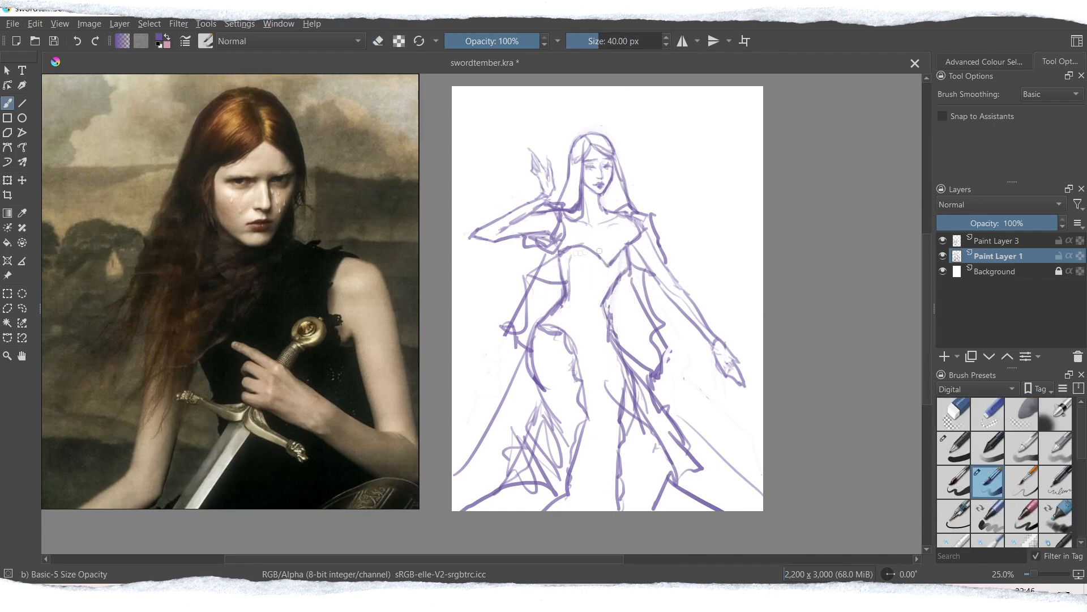
{"action": "key", "text": "e"}
{"action": "key", "text": "e"}
Sketch a long sword running diagonally from the raised hand to the lowered hand on a new layer, with pommel and curved crossguard.
{"action": "key", "text": "Insert"}
{"action": "left_click", "coordinate": [22, 103]}
{"action": "left_click_drag", "start_coordinate": [501, 132], "coordinate": [756, 388]}
{"action": "key", "text": "ctrl+z"}
{"action": "key", "text": "b"}
{"action": "left_click_drag", "start_coordinate": [525, 155], "coordinate": [487, 172]}
{"action": "left_click_drag", "start_coordinate": [514, 152], "coordinate": [560, 122]}
{"action": "left_click_drag", "start_coordinate": [487, 105], "coordinate": [524, 150]}
{"action": "left_click_drag", "start_coordinate": [498, 127], "coordinate": [519, 165]}
Block in loose, round flower shapes along both sides of the figure on a new layer with a broad brush.
{"action": "left_click", "coordinate": [944, 356]}
{"action": "left_click", "coordinate": [626, 40]}
{"action": "left_click_drag", "start_coordinate": [459, 288], "coordinate": [498, 329]}
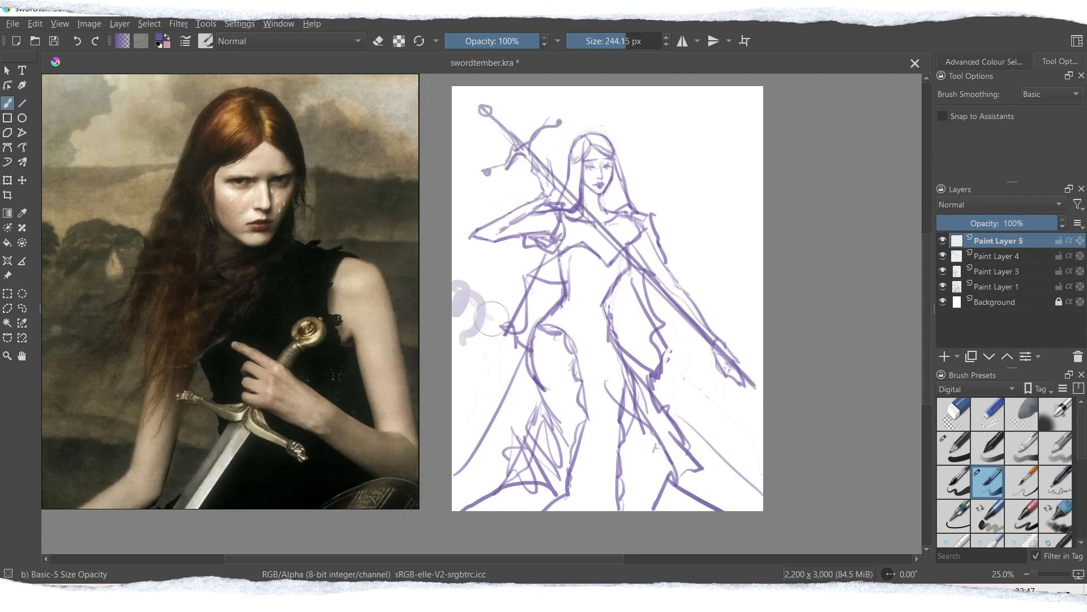
{"action": "key", "text": "ctrl+z"}
{"action": "left_click_drag", "start_coordinate": [501, 286], "coordinate": [505, 313]}
{"action": "left_click_drag", "start_coordinate": [459, 373], "coordinate": [507, 379]}
{"action": "left_click_drag", "start_coordinate": [702, 306], "coordinate": [736, 311]}
{"action": "left_click_drag", "start_coordinate": [725, 271], "coordinate": [684, 335]}
{"action": "left_click_drag", "start_coordinate": [477, 322], "coordinate": [501, 327]}
{"action": "left_click_drag", "start_coordinate": [466, 279], "coordinate": [511, 279]}
{"action": "left_click_drag", "start_coordinate": [497, 430], "coordinate": [525, 447]}
{"action": "left_click_drag", "start_coordinate": [470, 170], "coordinate": [510, 260]}
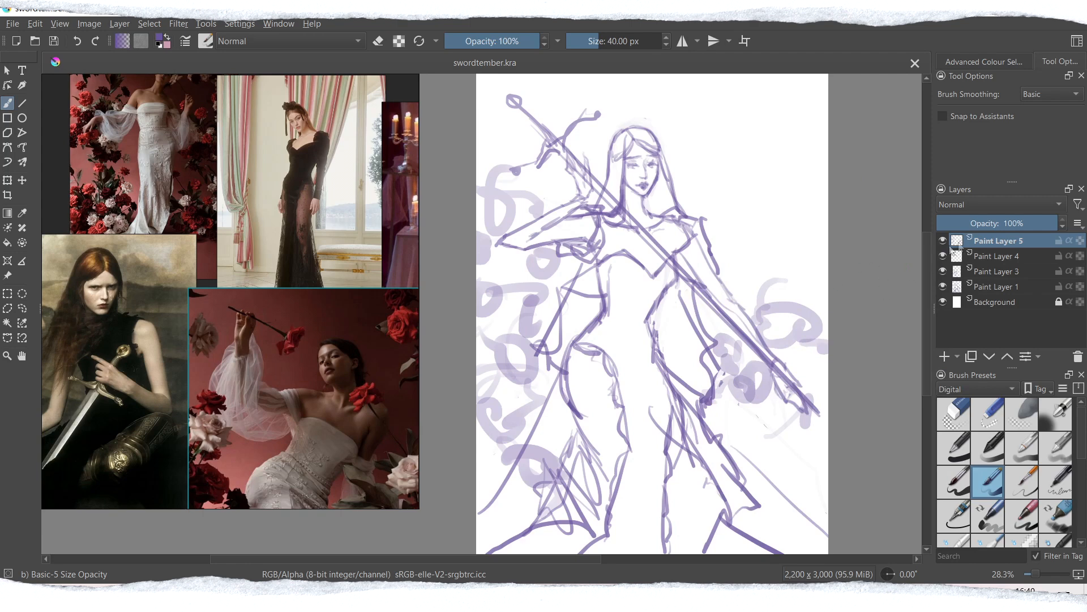
Hide and reshow Paint Layers 5, 4 and 3 one at a time to examine what each contains.
{"action": "left_click", "coordinate": [943, 241]}
{"action": "left_click", "coordinate": [944, 241]}
{"action": "left_click", "coordinate": [943, 256]}
{"action": "left_click", "coordinate": [943, 256]}
{"action": "left_click", "coordinate": [943, 271]}
{"action": "left_click", "coordinate": [944, 272]}
Compact the flower shapes beside the lowered hand on Paint Layer 5 using Distort Move at 518.89 px, and reselect Basic-5 Size Opacity.
{"action": "left_click_drag", "start_coordinate": [1081, 442], "coordinate": [1081, 519]}
{"action": "left_click", "coordinate": [1055, 508]}
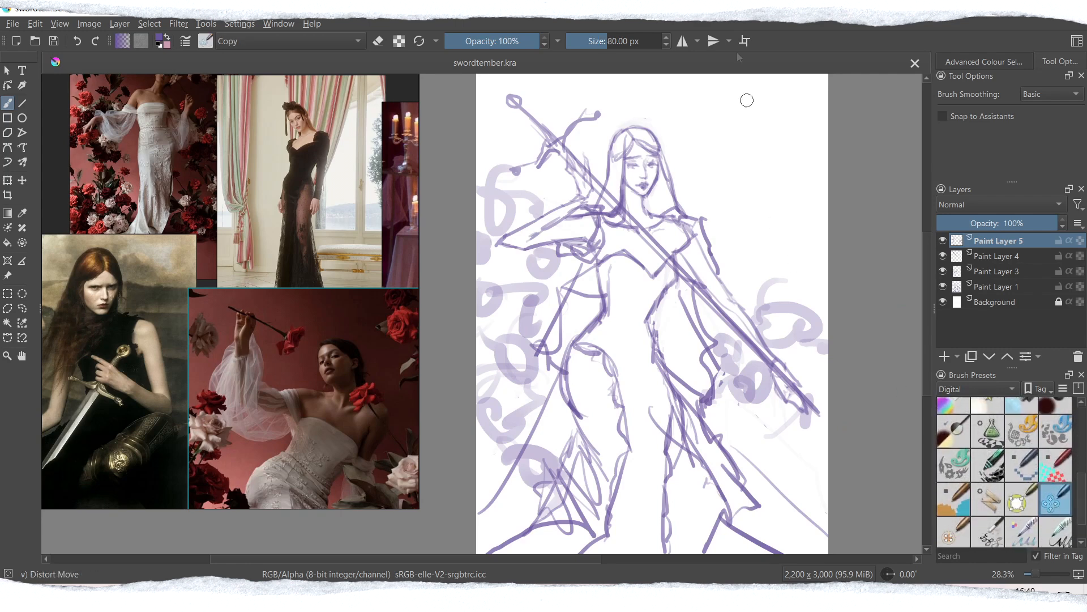
{"action": "left_click", "coordinate": [631, 42]}
{"action": "left_click", "coordinate": [643, 41]}
{"action": "mouse_move", "coordinate": [759, 295]}
{"action": "left_mouse_down"}
{"action": "mouse_move", "coordinate": [789, 365]}
{"action": "mouse_move", "coordinate": [827, 351]}
{"action": "left_mouse_up"}
{"action": "mouse_move", "coordinate": [814, 297]}
{"action": "left_mouse_down"}
{"action": "mouse_move", "coordinate": [814, 340]}
{"action": "mouse_move", "coordinate": [812, 319]}
{"action": "left_mouse_up"}
{"action": "left_click_drag", "start_coordinate": [769, 268], "coordinate": [771, 299]}
{"action": "mouse_move", "coordinate": [785, 249]}
{"action": "left_mouse_down"}
{"action": "mouse_move", "coordinate": [785, 285]}
{"action": "mouse_move", "coordinate": [786, 269]}
{"action": "mouse_move", "coordinate": [746, 255]}
{"action": "mouse_move", "coordinate": [771, 303]}
{"action": "mouse_move", "coordinate": [788, 293]}
{"action": "mouse_move", "coordinate": [844, 308]}
{"action": "mouse_move", "coordinate": [815, 352]}
{"action": "mouse_move", "coordinate": [840, 345]}
{"action": "mouse_move", "coordinate": [833, 324]}
{"action": "mouse_move", "coordinate": [819, 358]}
{"action": "left_mouse_up"}
{"action": "mouse_move", "coordinate": [799, 306]}
{"action": "left_mouse_down"}
{"action": "mouse_move", "coordinate": [721, 318]}
{"action": "mouse_move", "coordinate": [806, 362]}
{"action": "mouse_move", "coordinate": [799, 391]}
{"action": "mouse_move", "coordinate": [772, 388]}
{"action": "mouse_move", "coordinate": [789, 451]}
{"action": "left_mouse_up"}
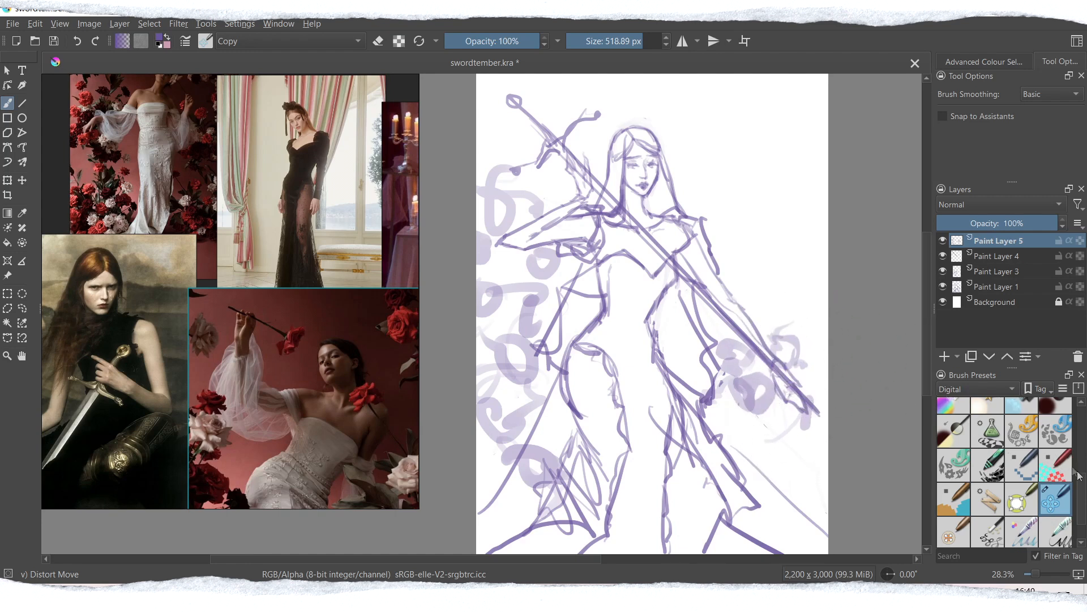
{"action": "scroll", "coordinate": [1083, 499], "scroll_direction": "up", "scroll_amount": 10}
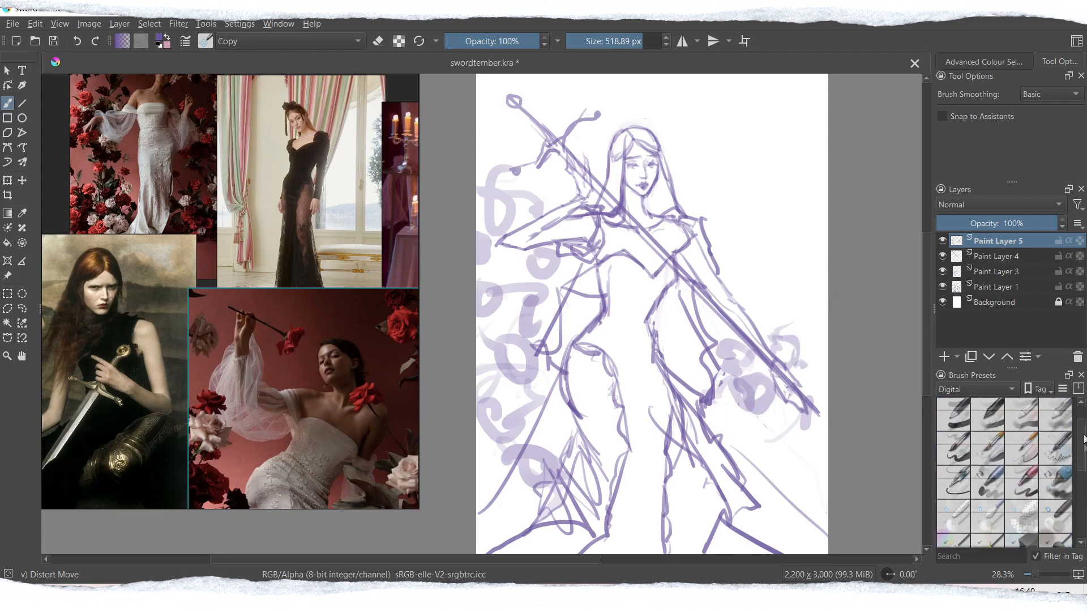
{"action": "left_click", "coordinate": [994, 496]}
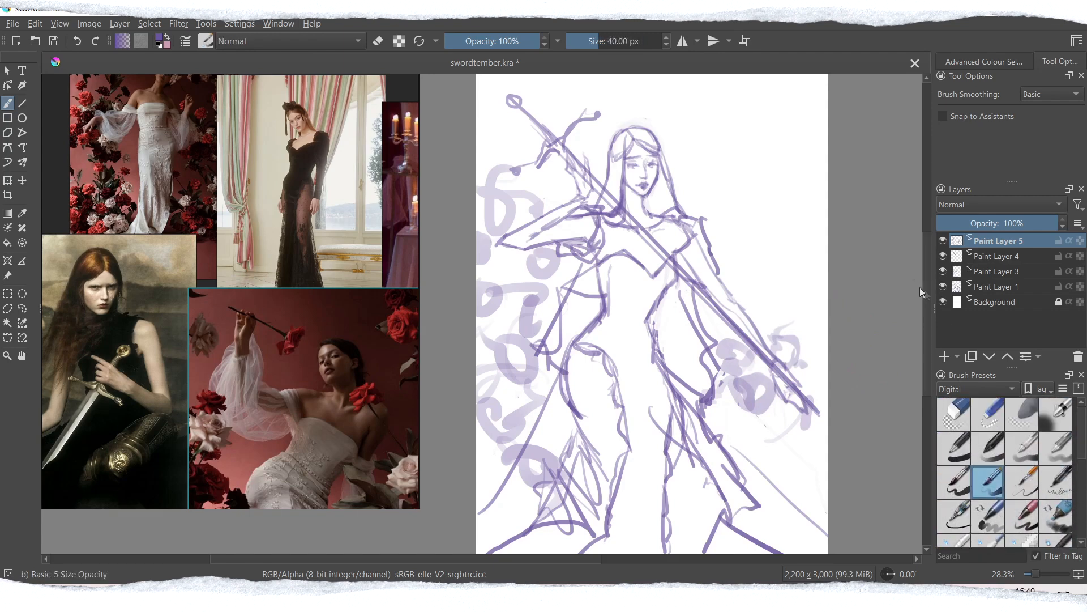
Check the figure in mirrored view and adjust its lines on Paint Layer 1 with Distort Move at 223.81 px.
{"action": "key", "text": "m"}
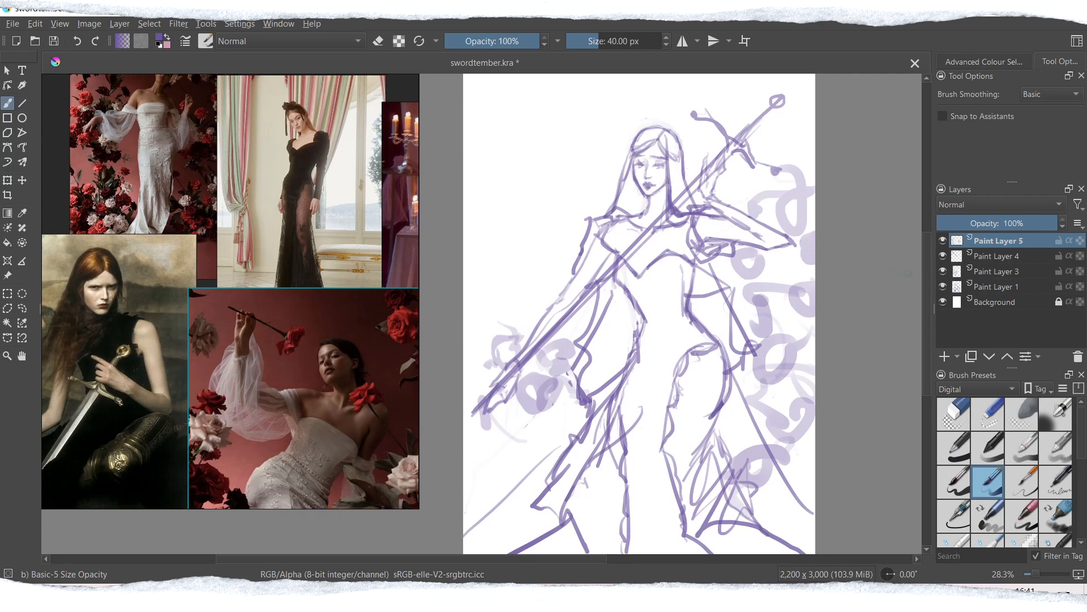
{"action": "mouse_move", "coordinate": [923, 268]}
{"action": "left_mouse_down"}
{"action": "mouse_move", "coordinate": [922, 279]}
{"action": "mouse_move", "coordinate": [923, 268]}
{"action": "left_mouse_up"}
{"action": "left_click", "coordinate": [993, 288]}
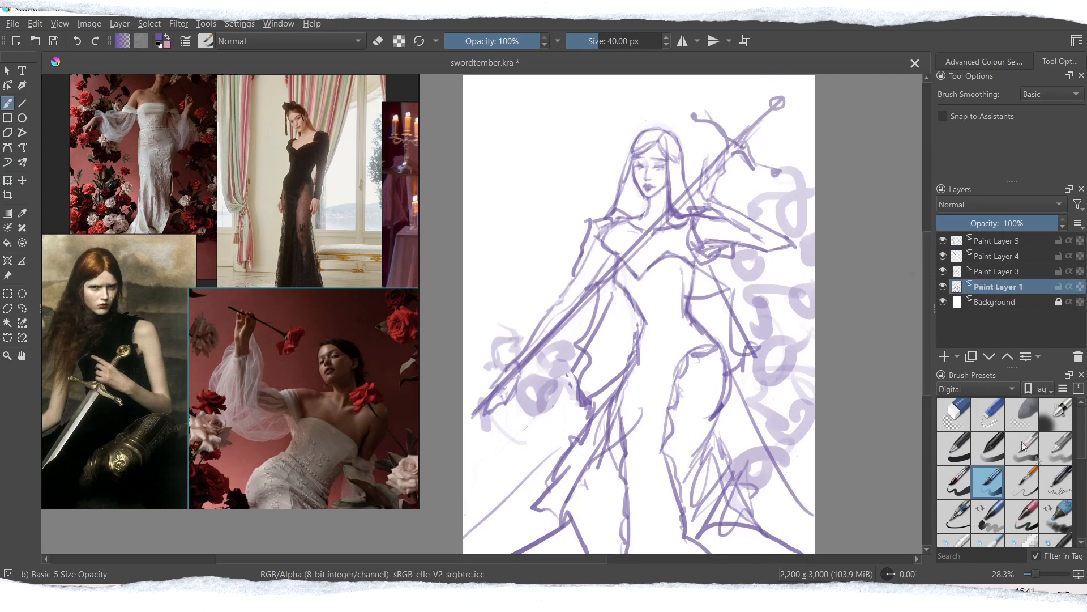
{"action": "left_click_drag", "start_coordinate": [1082, 452], "coordinate": [1082, 526]}
{"action": "left_click", "coordinate": [1055, 475]}
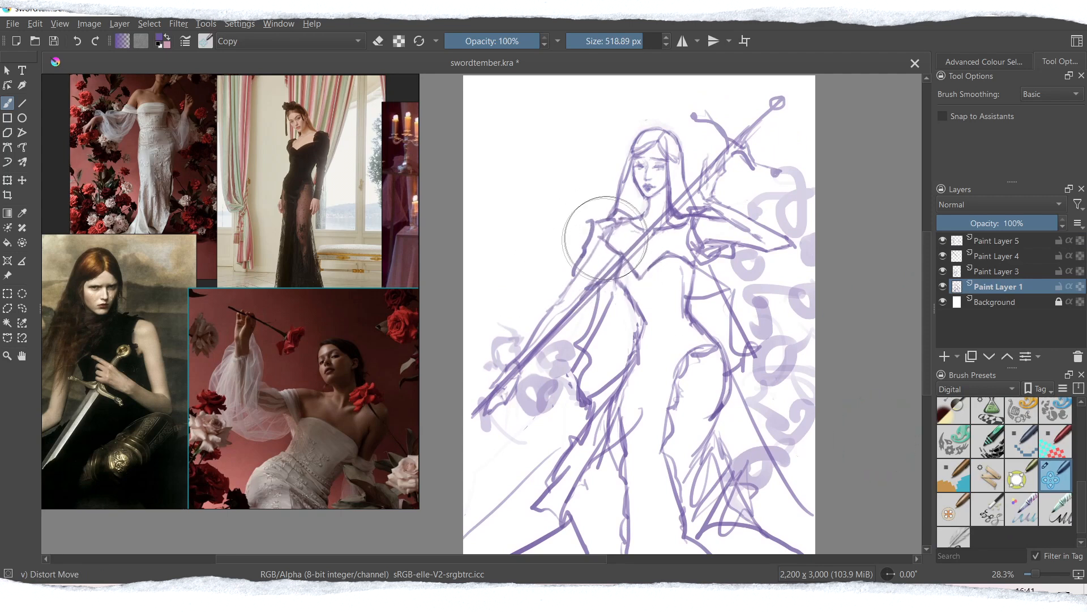
{"action": "left_click_drag", "start_coordinate": [619, 183], "coordinate": [460, 182], "text": "shift"}
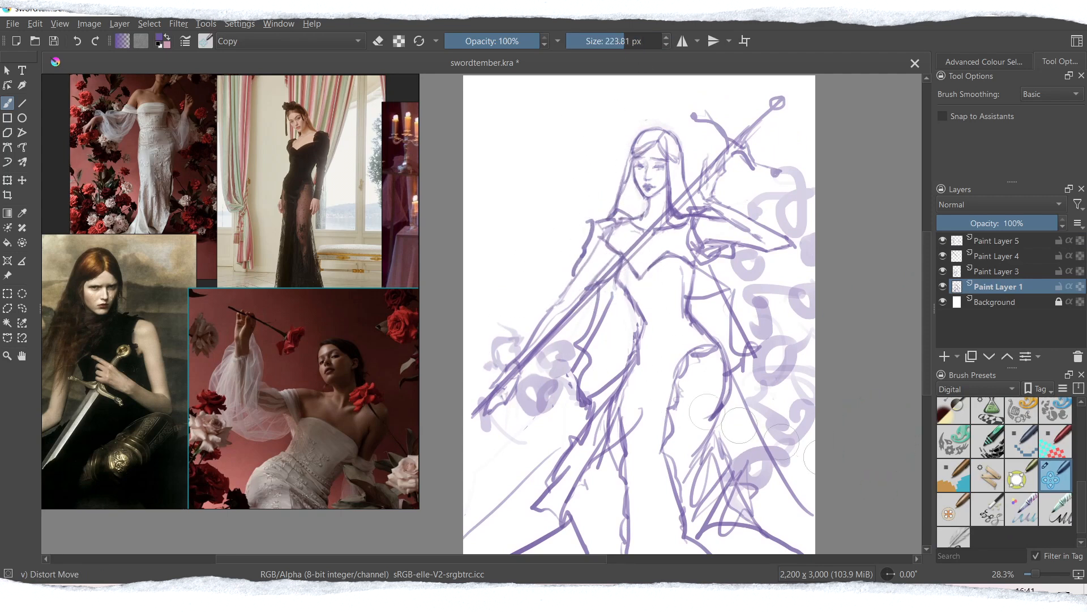
{"action": "key", "text": "m"}
{"action": "left_click_drag", "start_coordinate": [587, 559], "coordinate": [442, 560]}
Group Paint Layers 5, 4, 3 and 1 under the name sketch and lower the group's opacity to 40%.
{"action": "left_click", "coordinate": [997, 240]}
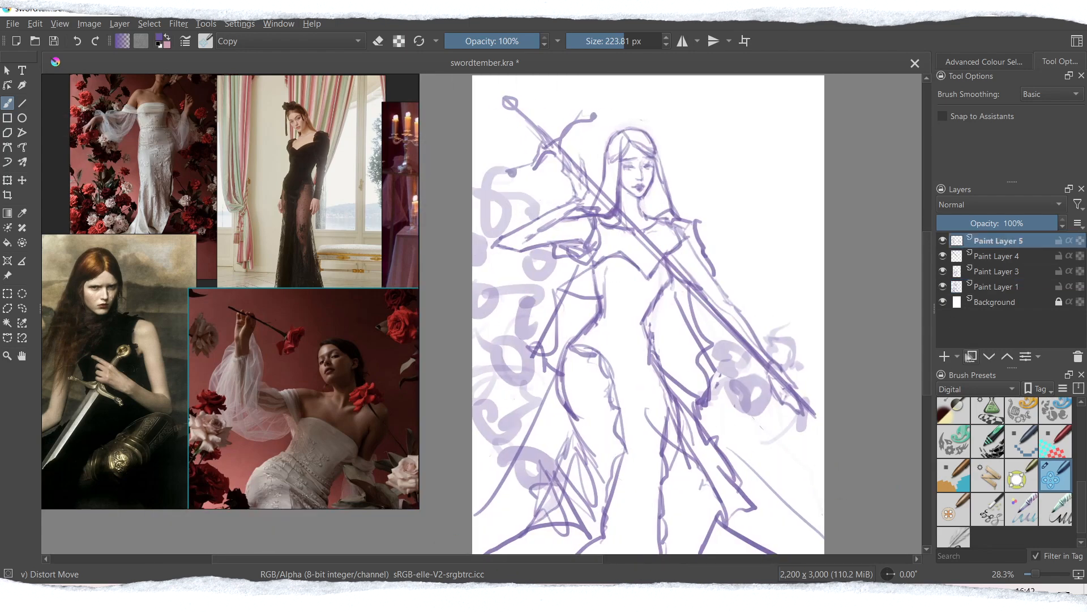
{"action": "left_click", "coordinate": [1000, 287], "text": "shift"}
{"action": "right_click", "coordinate": [1008, 257]}
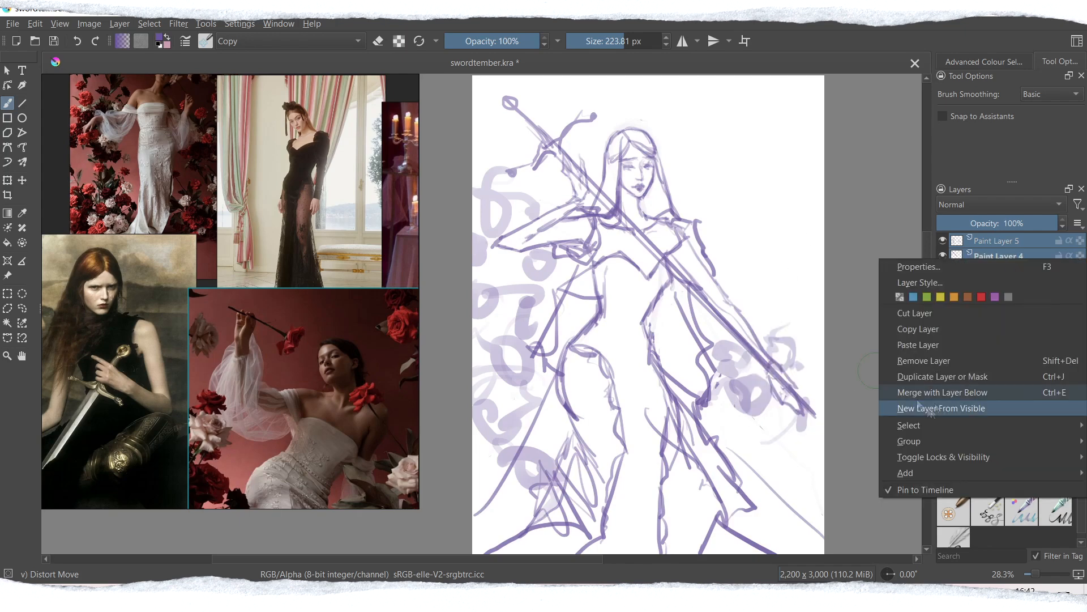
{"action": "mouse_move", "coordinate": [930, 445]}
{"action": "left_click", "coordinate": [733, 440]}
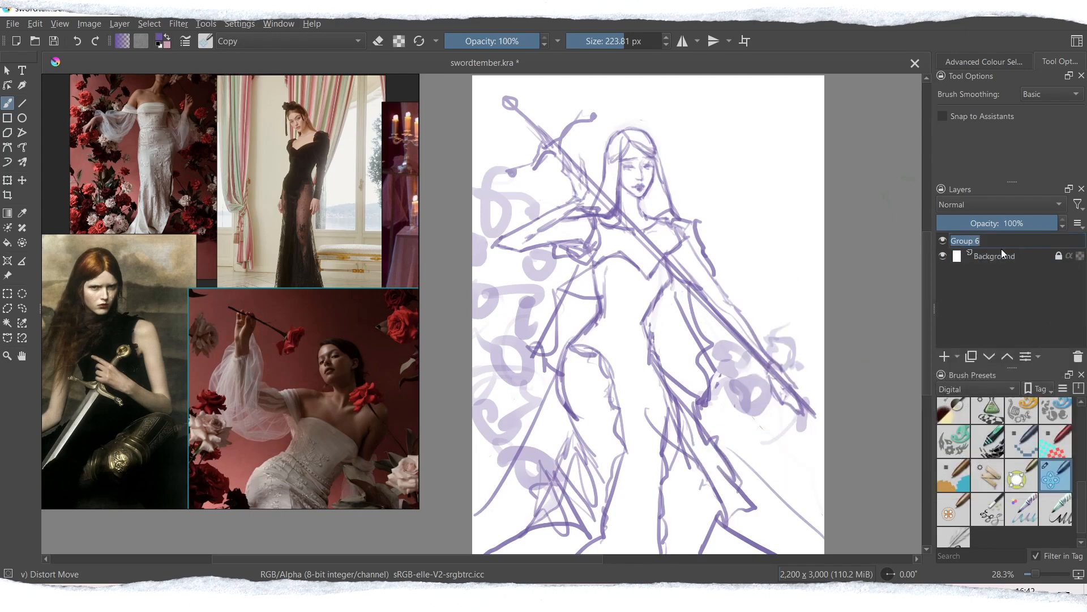
{"action": "left_click", "coordinate": [986, 222]}
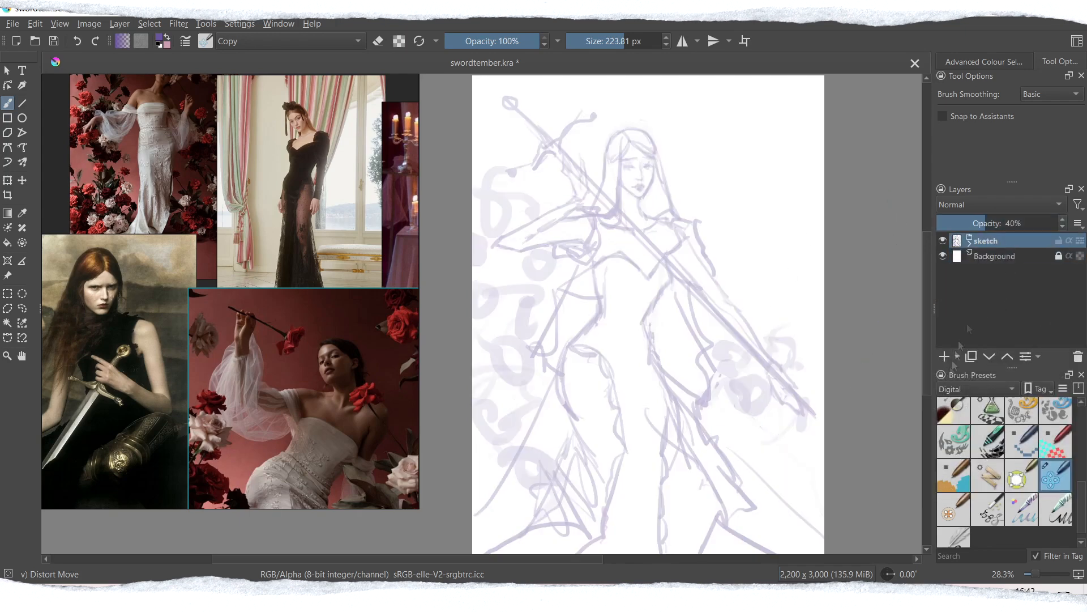
Import the kiwihug paper texture image as a layer and place it beneath the sketch group.
{"action": "left_click", "coordinate": [119, 23]}
{"action": "mouse_move", "coordinate": [253, 103]}
{"action": "left_click", "coordinate": [388, 151]}
{"action": "left_click_drag", "start_coordinate": [985, 205], "coordinate": [983, 360]}
{"action": "left_click", "coordinate": [855, 295]}
{"action": "left_click", "coordinate": [877, 418]}
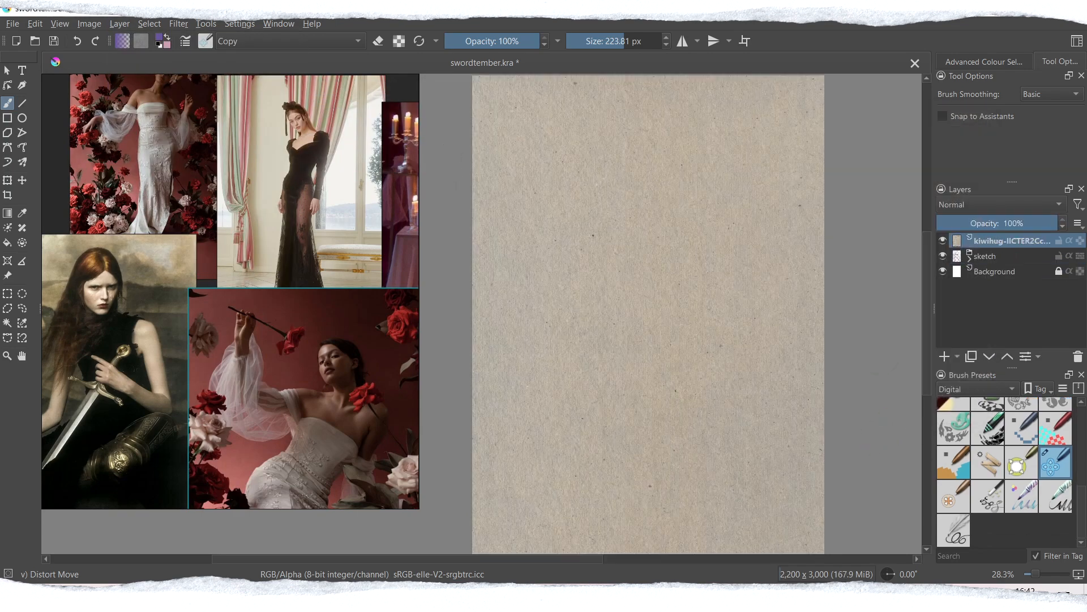
{"action": "left_click_drag", "start_coordinate": [995, 244], "coordinate": [1005, 266]}
Duplicate the paper texture layer and set the copy's blending mode to Screen.
{"action": "left_click", "coordinate": [971, 357]}
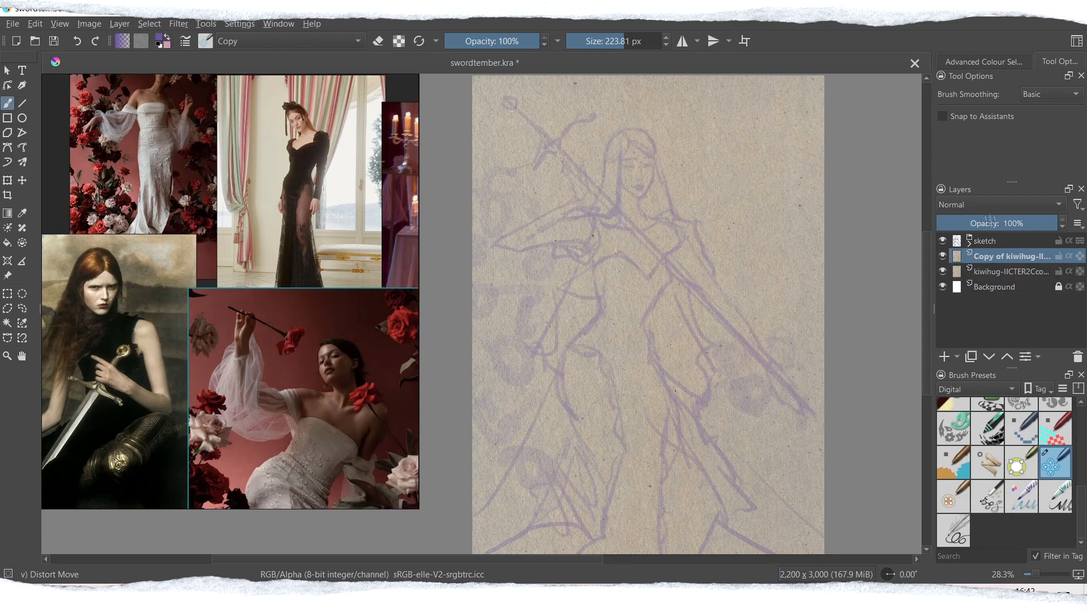
{"action": "left_click", "coordinate": [995, 205]}
{"action": "left_click", "coordinate": [969, 236]}
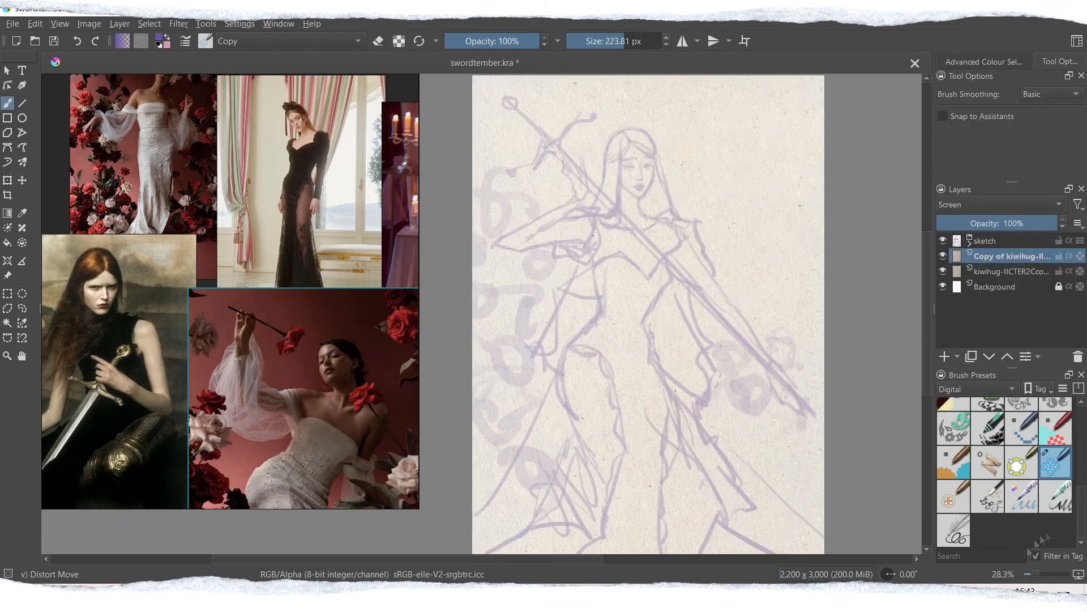
Narrow the reference board so that it covers less of the canvas around the head.
{"action": "left_click_drag", "start_coordinate": [1036, 574], "coordinate": [1042, 574]}
{"action": "left_click_drag", "start_coordinate": [384, 559], "coordinate": [501, 555]}
{"action": "left_click_drag", "start_coordinate": [927, 327], "coordinate": [927, 232]}
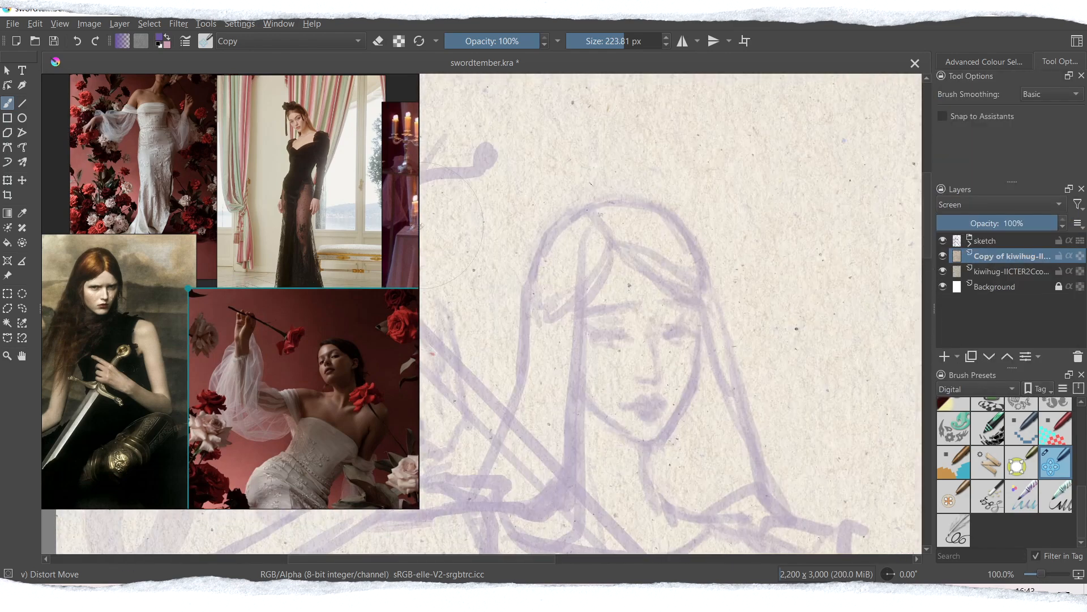
{"action": "left_click_drag", "start_coordinate": [415, 233], "coordinate": [259, 234]}
{"action": "mouse_move", "coordinate": [927, 257]}
{"action": "left_mouse_down"}
{"action": "mouse_move", "coordinate": [929, 204]}
{"action": "mouse_move", "coordinate": [930, 271]}
{"action": "mouse_move", "coordinate": [925, 258]}
{"action": "left_mouse_up"}
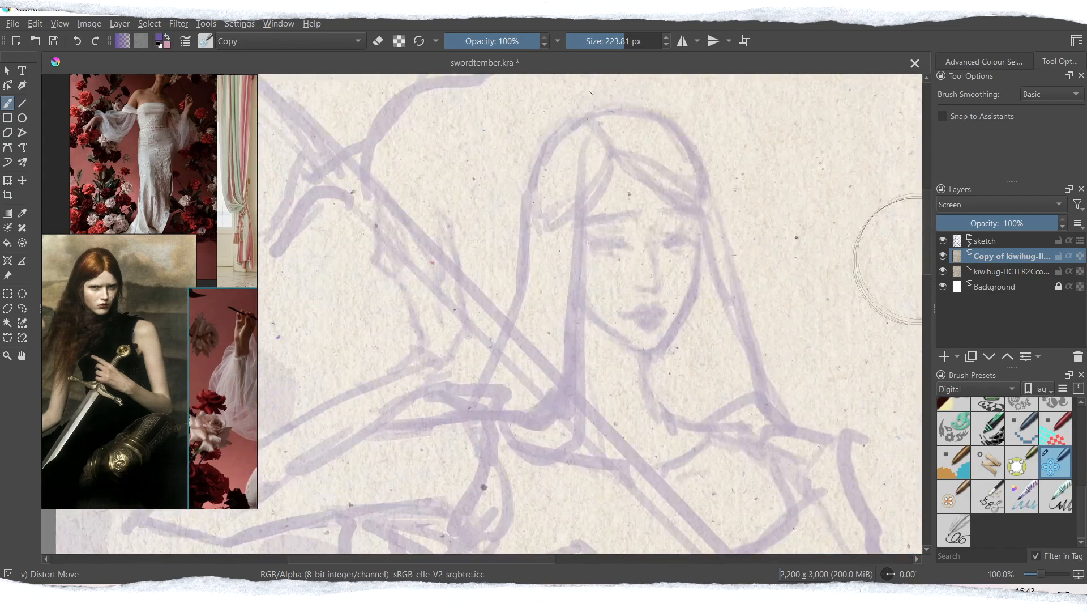
Merge the Screen-mode texture copy into the paper texture layer beneath it.
{"action": "left_click_drag", "start_coordinate": [1042, 574], "coordinate": [1036, 573]}
{"action": "left_click_drag", "start_coordinate": [927, 245], "coordinate": [936, 287]}
{"action": "key", "text": "ctrl+e"}
Add a paint layer named lineart and place it above the sketch group.
{"action": "left_click", "coordinate": [945, 357]}
{"action": "double_click", "coordinate": [994, 258]}
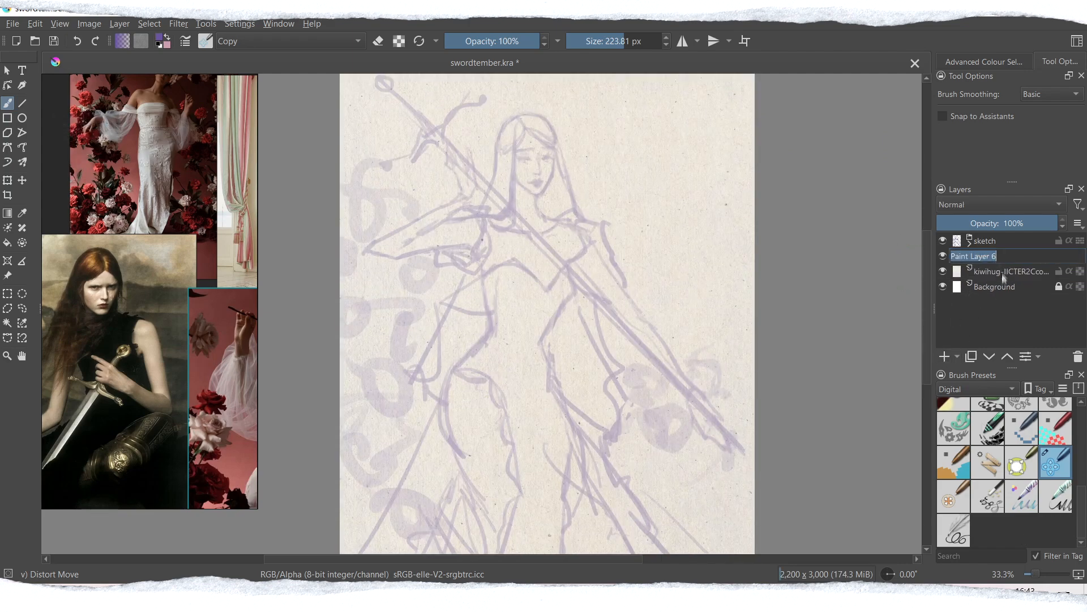
{"action": "type", "text": "lineart"}
{"action": "key", "text": "Return"}
{"action": "left_click_drag", "start_coordinate": [985, 286], "coordinate": [1025, 245]}
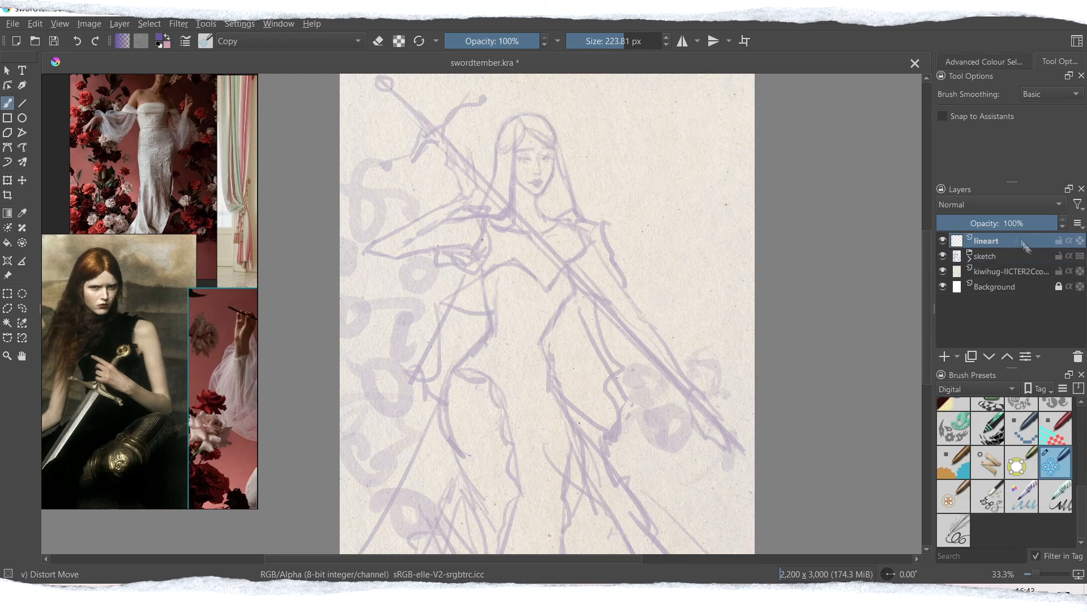
Choose the Pencil 1 Sketch (mypaint) brush from the watercolor presets and a dark reddish-brown foreground colour from the palette.
{"action": "left_click_drag", "start_coordinate": [1081, 506], "coordinate": [1082, 423]}
{"action": "left_click", "coordinate": [978, 389]}
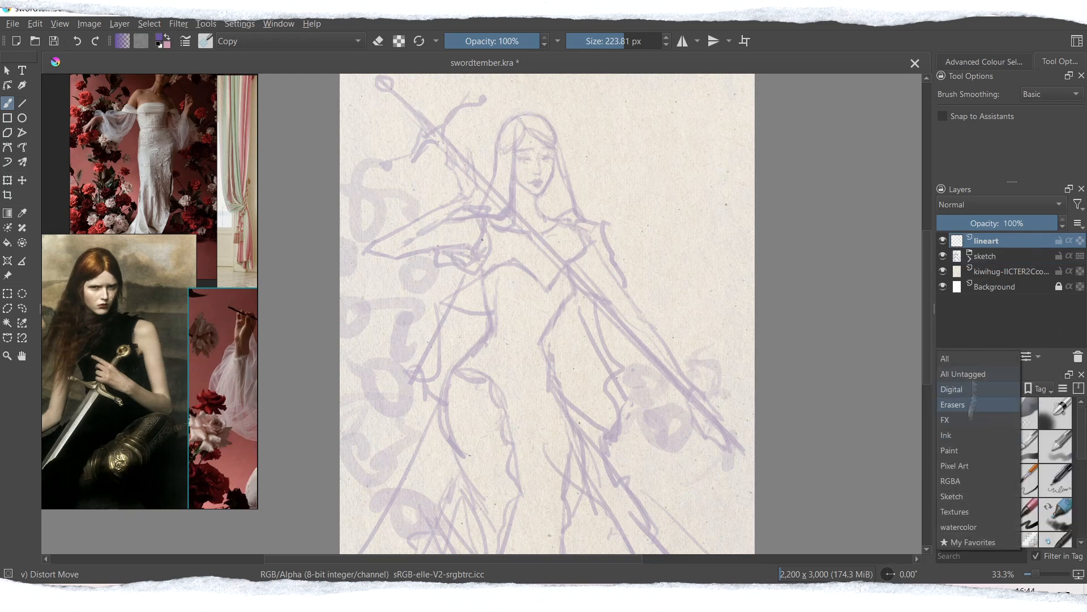
{"action": "left_click", "coordinate": [963, 526]}
{"action": "left_click", "coordinate": [986, 416]}
{"action": "left_click", "coordinate": [161, 40]}
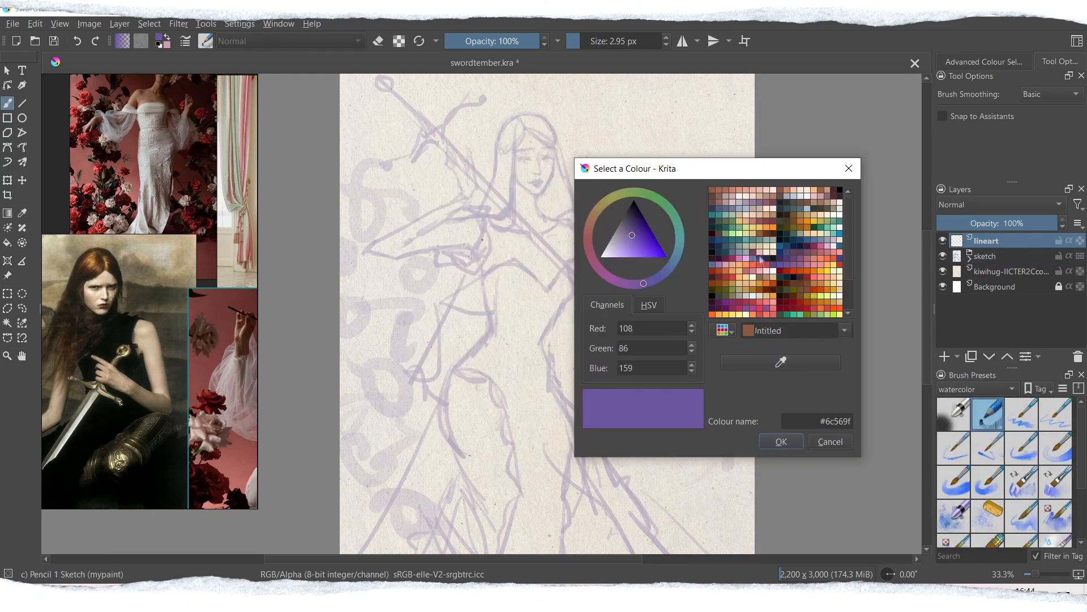
{"action": "left_click", "coordinate": [774, 208]}
{"action": "left_click", "coordinate": [782, 441]}
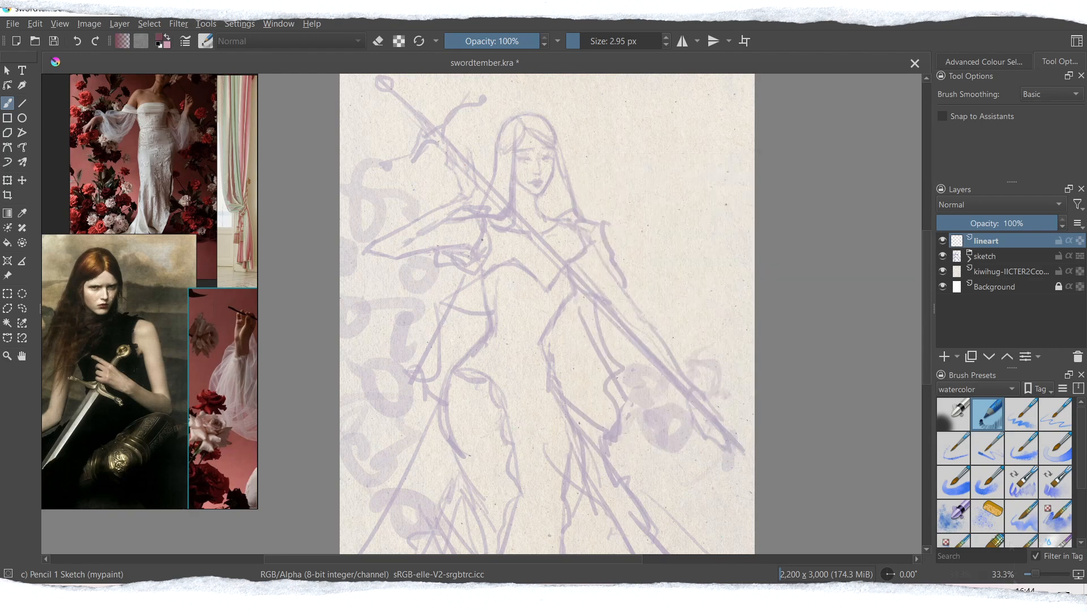
Ink the face contour, neck and inner hair strands falling to both shoulders on the lineart layer.
{"action": "key", "text": "ctrl+plus"}
{"action": "key", "text": "ctrl+plus"}
{"action": "left_click_drag", "start_coordinate": [568, 161], "coordinate": [524, 385]}
{"action": "left_click_drag", "start_coordinate": [628, 187], "coordinate": [680, 355]}
{"action": "left_click_drag", "start_coordinate": [626, 225], "coordinate": [553, 272]}
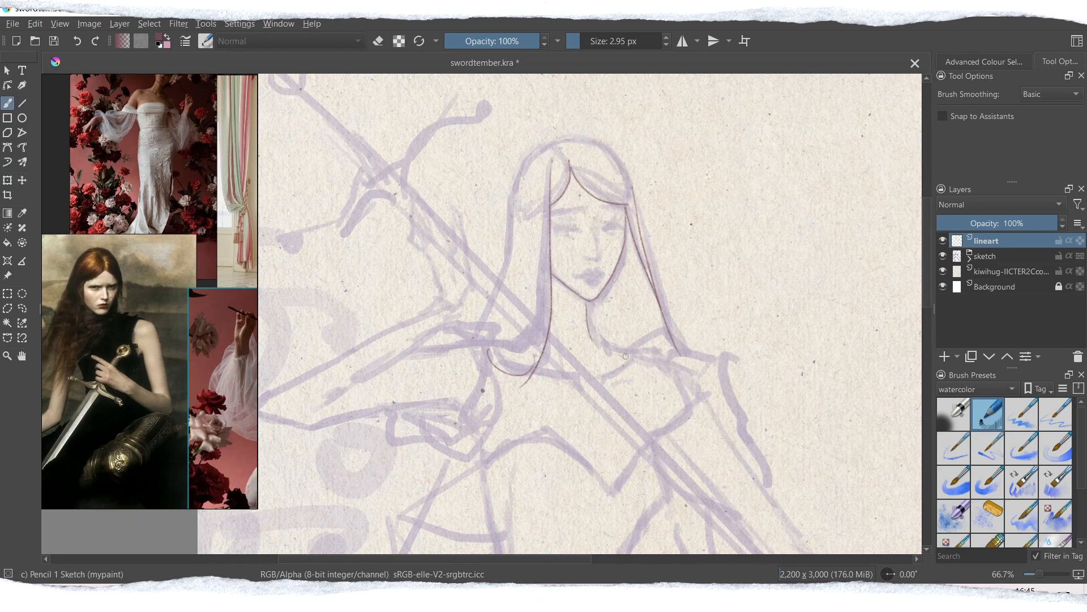
Ink the outer hair contour over the crown, the parting and extra strands around the forehead and neck.
{"action": "left_click_drag", "start_coordinate": [511, 209], "coordinate": [483, 318]}
{"action": "mouse_move", "coordinate": [535, 153]}
{"action": "left_mouse_down"}
{"action": "mouse_move", "coordinate": [595, 139]}
{"action": "mouse_move", "coordinate": [632, 188]}
{"action": "left_mouse_up"}
{"action": "left_click_drag", "start_coordinate": [554, 143], "coordinate": [568, 170]}
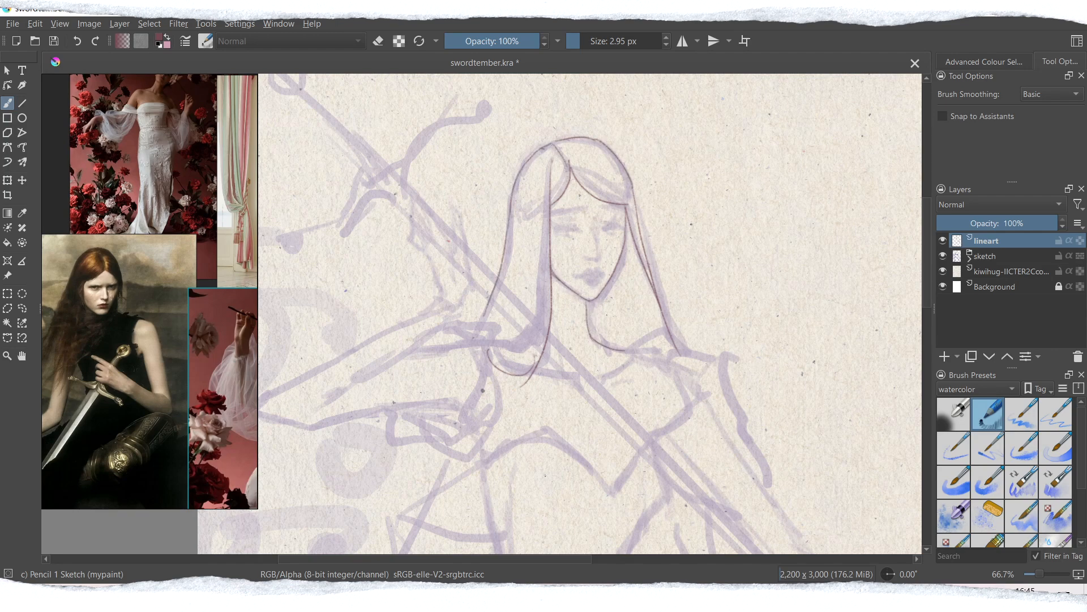
{"action": "left_click_drag", "start_coordinate": [549, 229], "coordinate": [491, 347]}
{"action": "left_click_drag", "start_coordinate": [570, 163], "coordinate": [631, 205]}
{"action": "mouse_move", "coordinate": [612, 163]}
{"action": "left_mouse_down"}
{"action": "mouse_move", "coordinate": [630, 187]}
{"action": "mouse_move", "coordinate": [638, 354]}
{"action": "left_mouse_up"}
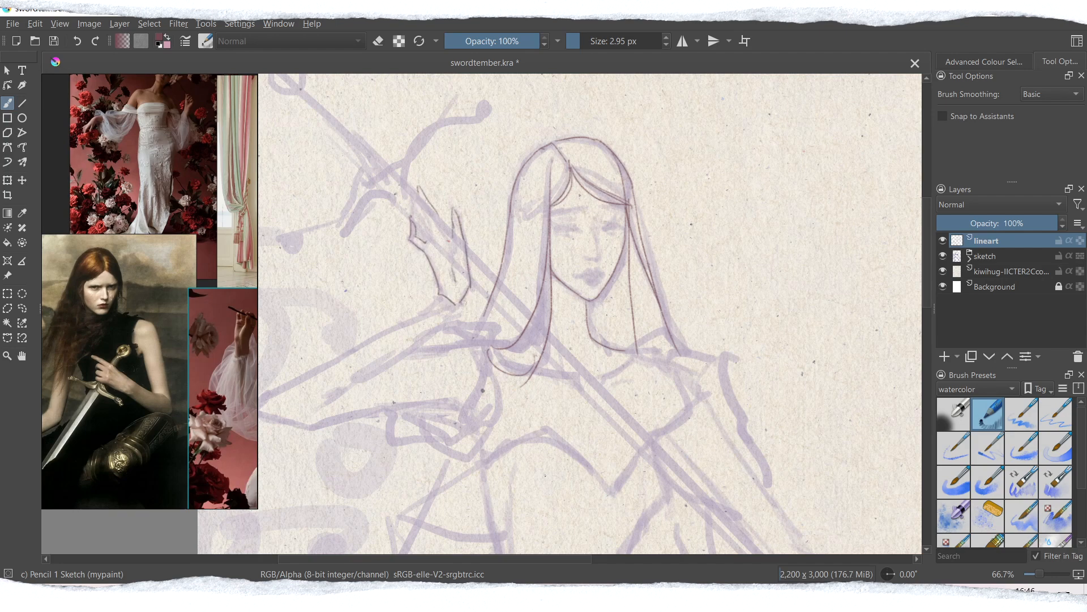
Ink the raised arm from elbow to wrist together with its hand beside the sword.
{"action": "left_click_drag", "start_coordinate": [435, 559], "coordinate": [409, 559]}
{"action": "left_click_drag", "start_coordinate": [513, 296], "coordinate": [329, 413]}
{"action": "mouse_move", "coordinate": [328, 415]}
{"action": "left_mouse_down"}
{"action": "mouse_move", "coordinate": [376, 432]}
{"action": "mouse_move", "coordinate": [522, 407]}
{"action": "left_mouse_up"}
{"action": "left_click_drag", "start_coordinate": [528, 307], "coordinate": [394, 404]}
{"action": "left_click_drag", "start_coordinate": [244, 195], "coordinate": [139, 313]}
{"action": "left_click_drag", "start_coordinate": [234, 445], "coordinate": [355, 607]}
{"action": "left_click_drag", "start_coordinate": [193, 317], "coordinate": [122, 207]}
Ink the jagged outline of the puffed sleeve on the raised arm.
{"action": "left_click_drag", "start_coordinate": [515, 320], "coordinate": [562, 323]}
{"action": "left_click_drag", "start_coordinate": [562, 323], "coordinate": [560, 357]}
{"action": "left_click_drag", "start_coordinate": [558, 358], "coordinate": [574, 410]}
{"action": "left_click_drag", "start_coordinate": [574, 411], "coordinate": [554, 449]}
{"action": "left_click_drag", "start_coordinate": [554, 448], "coordinate": [503, 441]}
{"action": "left_click_drag", "start_coordinate": [457, 419], "coordinate": [482, 445]}
Ink the shoulder and ruffled sleeve outline of the lowered arm.
{"action": "left_click_drag", "start_coordinate": [696, 347], "coordinate": [739, 329]}
{"action": "left_click_drag", "start_coordinate": [739, 330], "coordinate": [794, 373]}
{"action": "left_click_drag", "start_coordinate": [795, 372], "coordinate": [841, 493]}
{"action": "left_click_drag", "start_coordinate": [926, 252], "coordinate": [927, 286]}
{"action": "mouse_move", "coordinate": [738, 222]}
{"action": "left_mouse_down"}
{"action": "mouse_move", "coordinate": [759, 263]}
{"action": "mouse_move", "coordinate": [732, 287]}
{"action": "mouse_move", "coordinate": [779, 222]}
{"action": "left_mouse_up"}
{"action": "left_click_drag", "start_coordinate": [776, 222], "coordinate": [759, 265]}
Ink the pointed neckline and the upper sides of the bodice.
{"action": "left_click_drag", "start_coordinate": [555, 319], "coordinate": [568, 422]}
{"action": "left_click_drag", "start_coordinate": [738, 339], "coordinate": [670, 450]}
{"action": "mouse_move", "coordinate": [555, 319]}
{"action": "left_mouse_down"}
{"action": "mouse_move", "coordinate": [619, 284]}
{"action": "mouse_move", "coordinate": [707, 314]}
{"action": "left_mouse_up"}
{"action": "left_click_drag", "start_coordinate": [927, 284], "coordinate": [928, 326]}
Ink the waist and hips and continue the gown's outer contour down the skirt.
{"action": "mouse_move", "coordinate": [569, 243]}
{"action": "left_mouse_down"}
{"action": "mouse_move", "coordinate": [487, 365]}
{"action": "mouse_move", "coordinate": [502, 506]}
{"action": "left_mouse_up"}
{"action": "left_click_drag", "start_coordinate": [673, 265], "coordinate": [716, 381]}
{"action": "left_click_drag", "start_coordinate": [927, 286], "coordinate": [927, 370]}
{"action": "left_click_drag", "start_coordinate": [498, 145], "coordinate": [465, 233]}
{"action": "left_click_drag", "start_coordinate": [464, 232], "coordinate": [303, 444]}
{"action": "left_click_drag", "start_coordinate": [927, 388], "coordinate": [927, 363]}
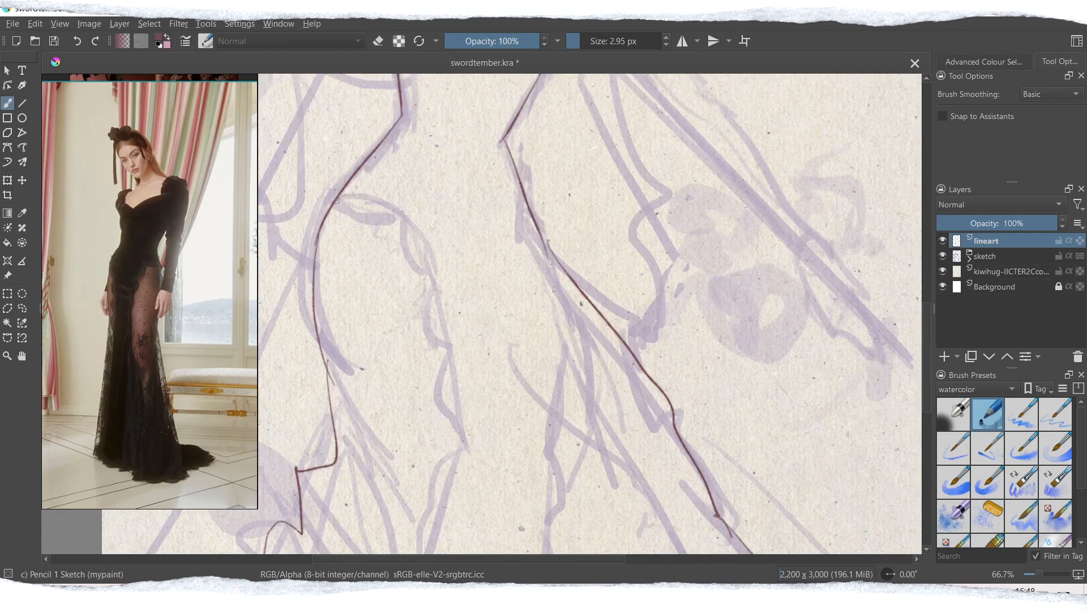
Ink the inner slit edges of the skirt over both legs.
{"action": "left_click_drag", "start_coordinate": [337, 197], "coordinate": [463, 425]}
{"action": "left_click_drag", "start_coordinate": [928, 357], "coordinate": [927, 393]}
{"action": "left_click_drag", "start_coordinate": [459, 309], "coordinate": [359, 528]}
{"action": "left_click_drag", "start_coordinate": [577, 184], "coordinate": [552, 526]}
{"action": "left_click_drag", "start_coordinate": [927, 393], "coordinate": [928, 357]}
{"action": "left_click_drag", "start_coordinate": [560, 277], "coordinate": [567, 382]}
Add the scalloped trim along the thigh slit and the zigzag folds beside it.
{"action": "left_click_drag", "start_coordinate": [339, 197], "coordinate": [401, 210]}
{"action": "mouse_move", "coordinate": [403, 213]}
{"action": "left_mouse_down"}
{"action": "mouse_move", "coordinate": [437, 278]}
{"action": "mouse_move", "coordinate": [451, 352]}
{"action": "left_mouse_up"}
{"action": "left_click_drag", "start_coordinate": [451, 353], "coordinate": [461, 430]}
{"action": "left_click_drag", "start_coordinate": [460, 431], "coordinate": [419, 549]}
{"action": "left_click_drag", "start_coordinate": [330, 338], "coordinate": [418, 529]}
{"action": "left_click_drag", "start_coordinate": [927, 357], "coordinate": [927, 404]}
{"action": "left_click_drag", "start_coordinate": [302, 269], "coordinate": [366, 446]}
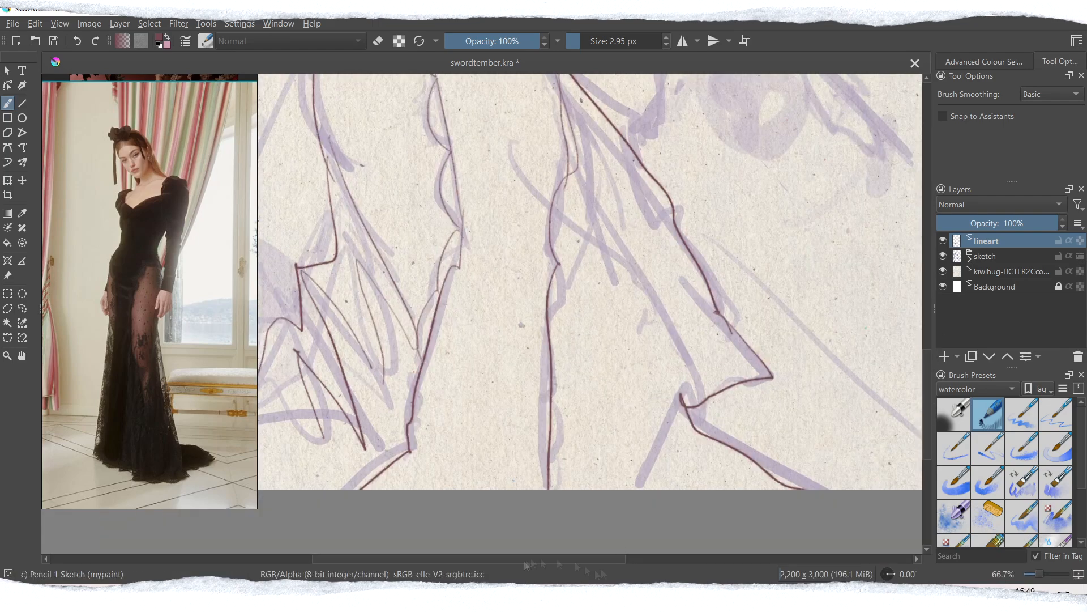
Complete the flared outer edge of the skirt and ink the lowered forearm with its hand.
{"action": "left_click_drag", "start_coordinate": [527, 560], "coordinate": [464, 560]}
{"action": "left_click_drag", "start_coordinate": [730, 283], "coordinate": [875, 399]}
{"action": "left_click_drag", "start_coordinate": [927, 399], "coordinate": [928, 388]}
{"action": "left_click_drag", "start_coordinate": [465, 560], "coordinate": [555, 559]}
{"action": "mouse_move", "coordinate": [927, 417]}
{"action": "left_mouse_down"}
{"action": "mouse_move", "coordinate": [927, 322]}
{"action": "mouse_move", "coordinate": [927, 359]}
{"action": "left_mouse_up"}
{"action": "left_click_drag", "start_coordinate": [589, 202], "coordinate": [788, 461]}
{"action": "left_click_drag", "start_coordinate": [714, 426], "coordinate": [780, 521]}
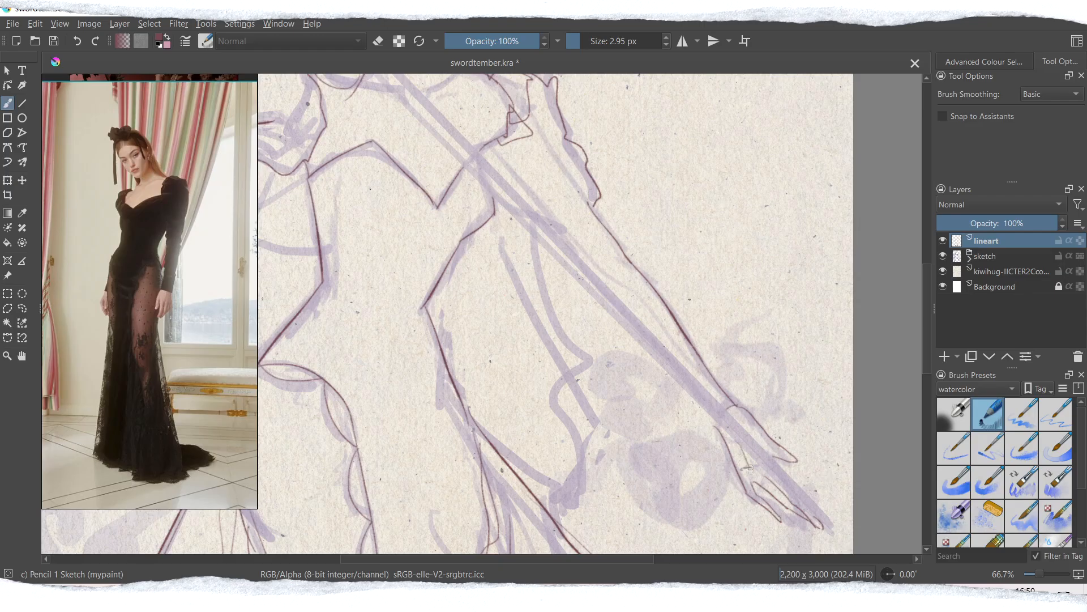
Ink the draped cloth hanging from the sleeves on both sides of the hips.
{"action": "left_click_drag", "start_coordinate": [492, 199], "coordinate": [483, 196]}
{"action": "left_click_drag", "start_coordinate": [509, 560], "coordinate": [430, 559]}
{"action": "left_click_drag", "start_coordinate": [495, 169], "coordinate": [389, 387]}
{"action": "left_click_drag", "start_coordinate": [404, 382], "coordinate": [454, 412]}
{"action": "left_click_drag", "start_coordinate": [735, 233], "coordinate": [810, 391]}
{"action": "left_click_drag", "start_coordinate": [818, 426], "coordinate": [765, 505]}
Draw long thin fold lines running down the length of the skirt.
{"action": "mouse_move", "coordinate": [927, 365]}
{"action": "left_mouse_down"}
{"action": "mouse_move", "coordinate": [916, 444]}
{"action": "mouse_move", "coordinate": [927, 387]}
{"action": "left_mouse_up"}
{"action": "left_click_drag", "start_coordinate": [678, 114], "coordinate": [687, 552]}
{"action": "left_click_drag", "start_coordinate": [655, 90], "coordinate": [622, 552]}
{"action": "left_click_drag", "start_coordinate": [927, 388], "coordinate": [927, 303]}
Ink the bodice's seam under the bust and its pointed waist, and add folds to the draped cloth.
{"action": "mouse_move", "coordinate": [536, 268]}
{"action": "left_mouse_down"}
{"action": "mouse_move", "coordinate": [627, 298]}
{"action": "mouse_move", "coordinate": [660, 273]}
{"action": "mouse_move", "coordinate": [685, 302]}
{"action": "left_mouse_up"}
{"action": "key", "text": "ctrl+z"}
{"action": "key", "text": "ctrl+z"}
{"action": "left_click_drag", "start_coordinate": [552, 346], "coordinate": [649, 372]}
{"action": "mouse_move", "coordinate": [927, 313]}
{"action": "left_mouse_down"}
{"action": "mouse_move", "coordinate": [917, 249]}
{"action": "mouse_move", "coordinate": [910, 341]}
{"action": "left_mouse_up"}
{"action": "left_click_drag", "start_coordinate": [734, 186], "coordinate": [702, 385]}
{"action": "left_click_drag", "start_coordinate": [499, 149], "coordinate": [447, 361]}
{"action": "key", "text": "ctrl+z"}
{"action": "mouse_move", "coordinate": [927, 340]}
{"action": "left_mouse_down"}
{"action": "mouse_move", "coordinate": [927, 431]}
{"action": "mouse_move", "coordinate": [927, 253]}
{"action": "left_mouse_up"}
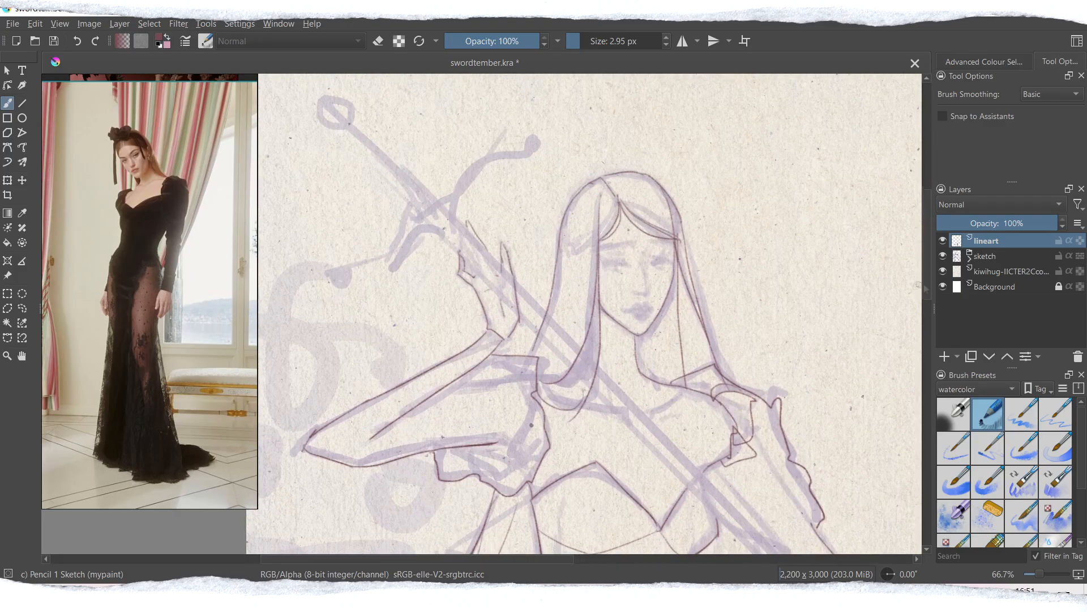
Add a paint layer above lineart and ink the sword's pommel, grip and curved crossguard on it.
{"action": "left_click", "coordinate": [945, 356]}
{"action": "left_click_drag", "start_coordinate": [325, 101], "coordinate": [346, 121]}
{"action": "left_click_drag", "start_coordinate": [343, 96], "coordinate": [439, 214]}
{"action": "left_click_drag", "start_coordinate": [413, 205], "coordinate": [323, 282]}
{"action": "left_click_drag", "start_coordinate": [441, 228], "coordinate": [338, 287]}
{"action": "mouse_move", "coordinate": [443, 204]}
{"action": "left_mouse_down"}
{"action": "mouse_move", "coordinate": [528, 142]}
{"action": "mouse_move", "coordinate": [529, 126]}
{"action": "left_mouse_up"}
{"action": "mouse_move", "coordinate": [488, 155]}
{"action": "left_mouse_down"}
{"action": "mouse_move", "coordinate": [432, 192]}
{"action": "mouse_move", "coordinate": [456, 222]}
{"action": "left_mouse_up"}
{"action": "left_click_drag", "start_coordinate": [485, 153], "coordinate": [411, 179]}
{"action": "left_click_drag", "start_coordinate": [361, 127], "coordinate": [422, 204]}
{"action": "key", "text": "ctrl+z"}
{"action": "key", "text": "ctrl+z"}
Draw the sword blade's long edges with the Line tool, from the crossguard to the lowered hand.
{"action": "left_click", "coordinate": [22, 103]}
{"action": "left_click_drag", "start_coordinate": [1040, 574], "coordinate": [1037, 574]}
{"action": "left_click_drag", "start_coordinate": [928, 265], "coordinate": [927, 306]}
{"action": "left_click_drag", "start_coordinate": [464, 152], "coordinate": [768, 454]}
{"action": "mouse_move", "coordinate": [468, 151]}
{"action": "left_mouse_down"}
{"action": "mouse_move", "coordinate": [767, 455]}
{"action": "mouse_move", "coordinate": [667, 438]}
{"action": "left_mouse_up"}
{"action": "key", "text": "b"}
{"action": "scroll", "coordinate": [711, 439], "scroll_direction": "up", "scroll_amount": 2}
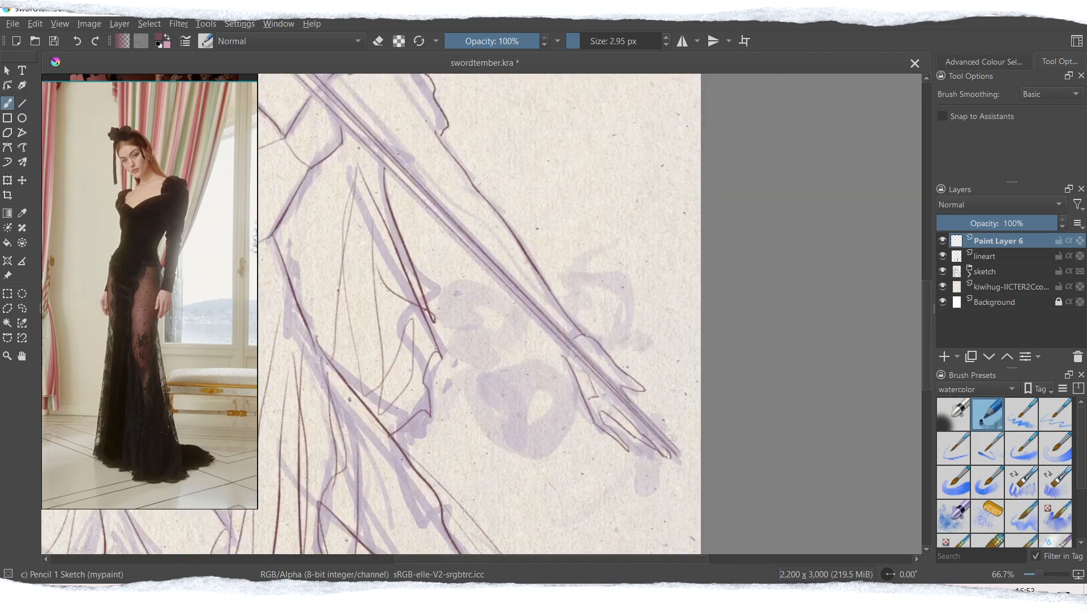
Return to the lineart layer and draw gathered folds inside the raised arm's puffed sleeve.
{"action": "key", "text": "Page_Down"}
{"action": "key", "text": "Page_Up"}
{"action": "key", "text": "Page_Down"}
{"action": "left_click_drag", "start_coordinate": [482, 226], "coordinate": [799, 498]}
{"action": "left_click_drag", "start_coordinate": [375, 303], "coordinate": [485, 307]}
{"action": "mouse_move", "coordinate": [399, 328]}
{"action": "left_mouse_down"}
{"action": "mouse_move", "coordinate": [443, 369]}
{"action": "mouse_move", "coordinate": [479, 348]}
{"action": "left_mouse_up"}
{"action": "left_click_drag", "start_coordinate": [398, 272], "coordinate": [449, 237]}
Draw gathered folds and ruffle lines in the lowered arm's sleeve.
{"action": "left_click_drag", "start_coordinate": [657, 349], "coordinate": [713, 422]}
{"action": "left_click_drag", "start_coordinate": [703, 334], "coordinate": [753, 393]}
{"action": "left_click_drag", "start_coordinate": [693, 309], "coordinate": [731, 333]}
{"action": "mouse_move", "coordinate": [696, 349]}
{"action": "left_mouse_down"}
{"action": "mouse_move", "coordinate": [722, 416]}
{"action": "mouse_move", "coordinate": [751, 378]}
{"action": "left_mouse_up"}
{"action": "left_click_drag", "start_coordinate": [747, 396], "coordinate": [705, 415]}
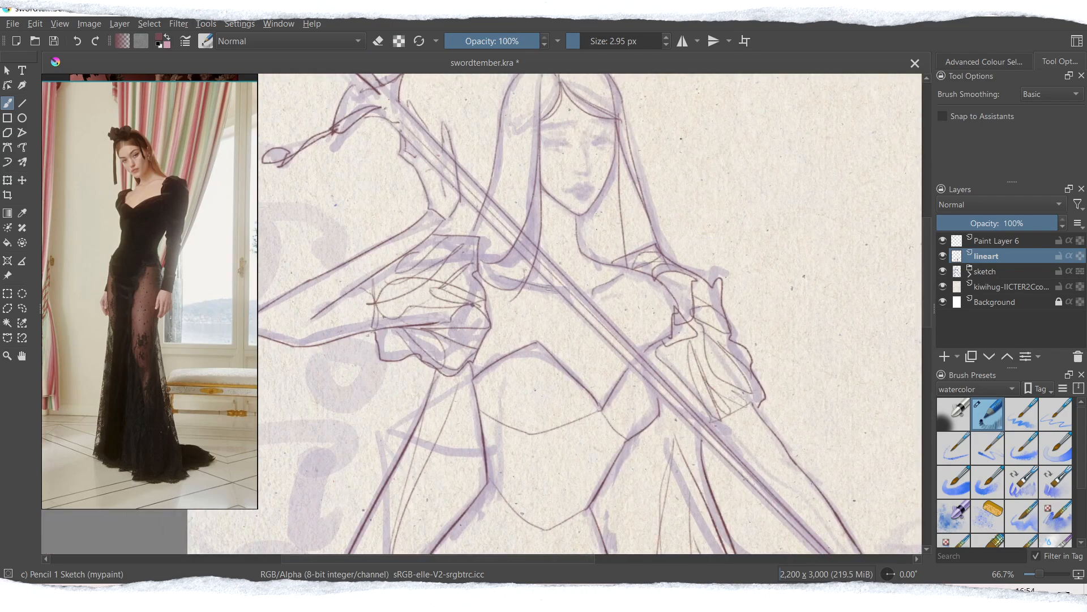
{"action": "left_click_drag", "start_coordinate": [633, 311], "coordinate": [614, 304]}
Add a new paint layer above Paint Layer 6 for the facial features.
{"action": "left_click", "coordinate": [997, 240]}
{"action": "left_click", "coordinate": [945, 357]}
{"action": "scroll", "coordinate": [482, 313], "scroll_direction": "up", "scroll_amount": 1}
{"action": "left_click_drag", "start_coordinate": [599, 170], "coordinate": [600, 257]}
{"action": "left_click_drag", "start_coordinate": [577, 225], "coordinate": [621, 232]}
{"action": "left_click_drag", "start_coordinate": [618, 227], "coordinate": [590, 228]}
{"action": "left_click_drag", "start_coordinate": [674, 219], "coordinate": [647, 222]}
{"action": "mouse_move", "coordinate": [574, 224]}
{"action": "left_mouse_down"}
{"action": "mouse_move", "coordinate": [635, 231]}
{"action": "mouse_move", "coordinate": [617, 226]}
{"action": "left_mouse_up"}
{"action": "key", "text": "ctrl+z"}
{"action": "key", "text": "ctrl+z"}
{"action": "key", "text": "ctrl+z"}
{"action": "key", "text": "ctrl+z"}
{"action": "key", "text": "ctrl+z"}
{"action": "key", "text": "ctrl+z"}
Ink the lowered eyes with lashes, the nose, the lips and the slanted eyebrows on Paint Layer 7.
{"action": "left_click_drag", "start_coordinate": [582, 226], "coordinate": [606, 234]}
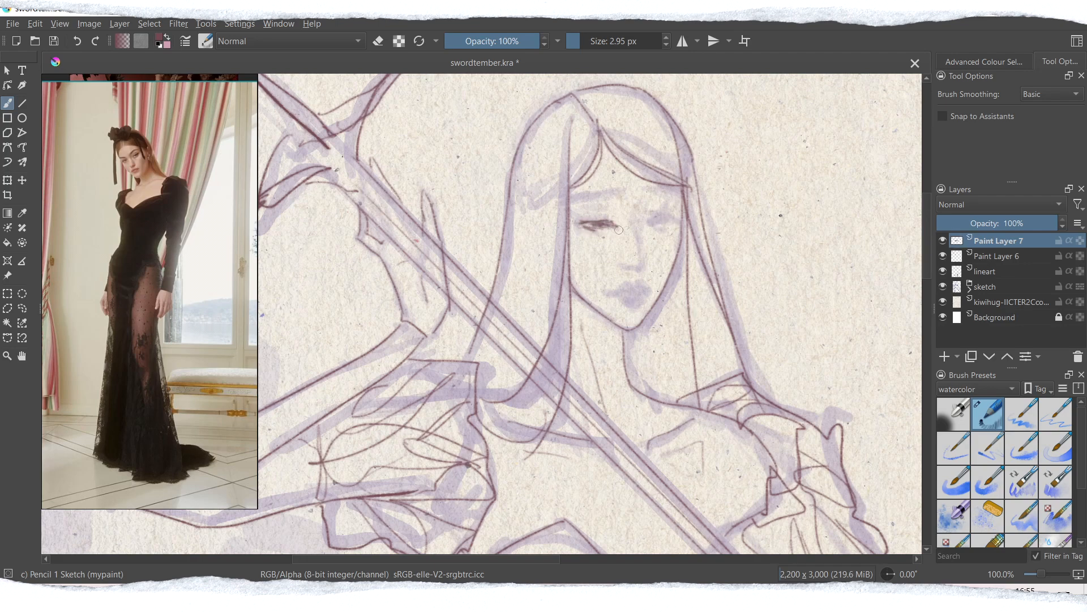
{"action": "mouse_move", "coordinate": [577, 219]}
{"action": "left_mouse_down"}
{"action": "mouse_move", "coordinate": [678, 214]}
{"action": "mouse_move", "coordinate": [624, 267]}
{"action": "left_mouse_up"}
{"action": "mouse_move", "coordinate": [623, 293]}
{"action": "left_mouse_down"}
{"action": "mouse_move", "coordinate": [640, 280]}
{"action": "mouse_move", "coordinate": [649, 290]}
{"action": "left_mouse_up"}
{"action": "left_click_drag", "start_coordinate": [619, 306], "coordinate": [636, 308]}
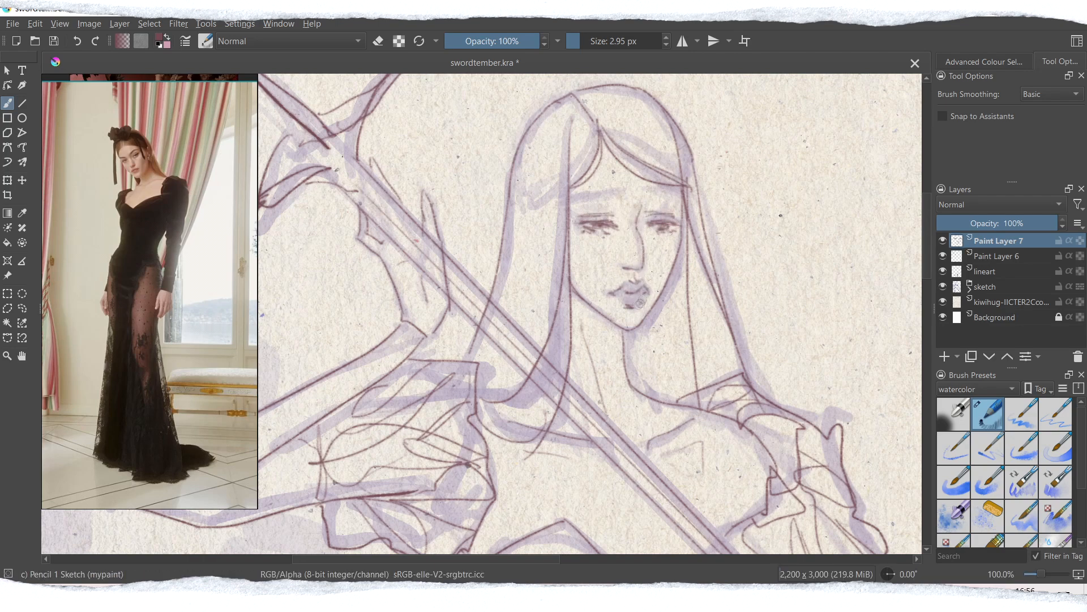
{"action": "mouse_move", "coordinate": [571, 208]}
{"action": "left_mouse_down"}
{"action": "mouse_move", "coordinate": [612, 192]}
{"action": "mouse_move", "coordinate": [673, 201]}
{"action": "left_mouse_up"}
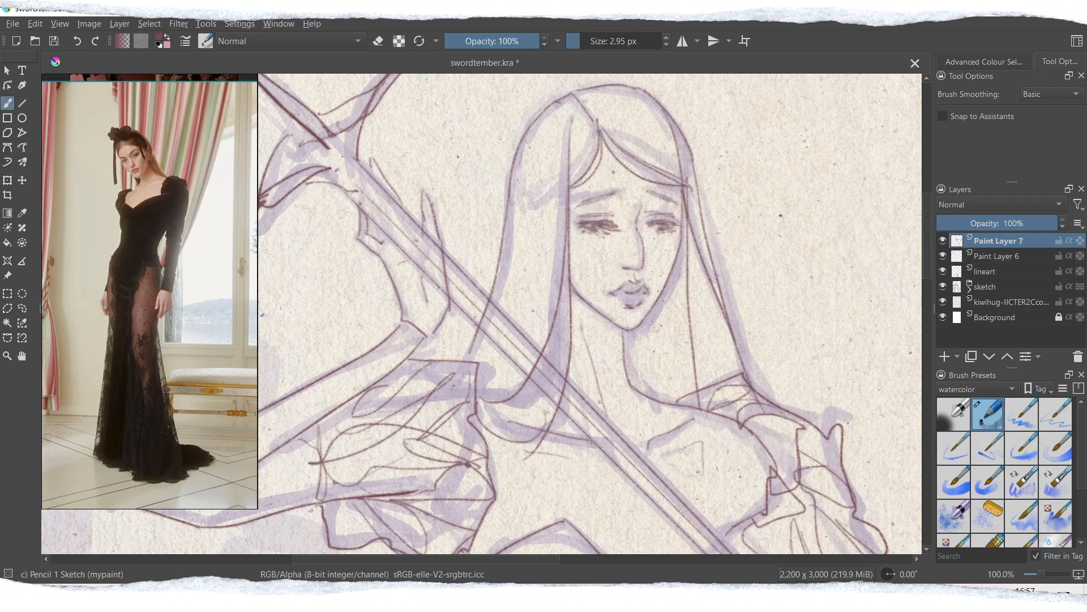
Mirror the image horizontally and nudge the mouth and one eye with the Distort Move brush from the Digital presets.
{"action": "left_click", "coordinate": [89, 24]}
{"action": "left_click", "coordinate": [138, 185]}
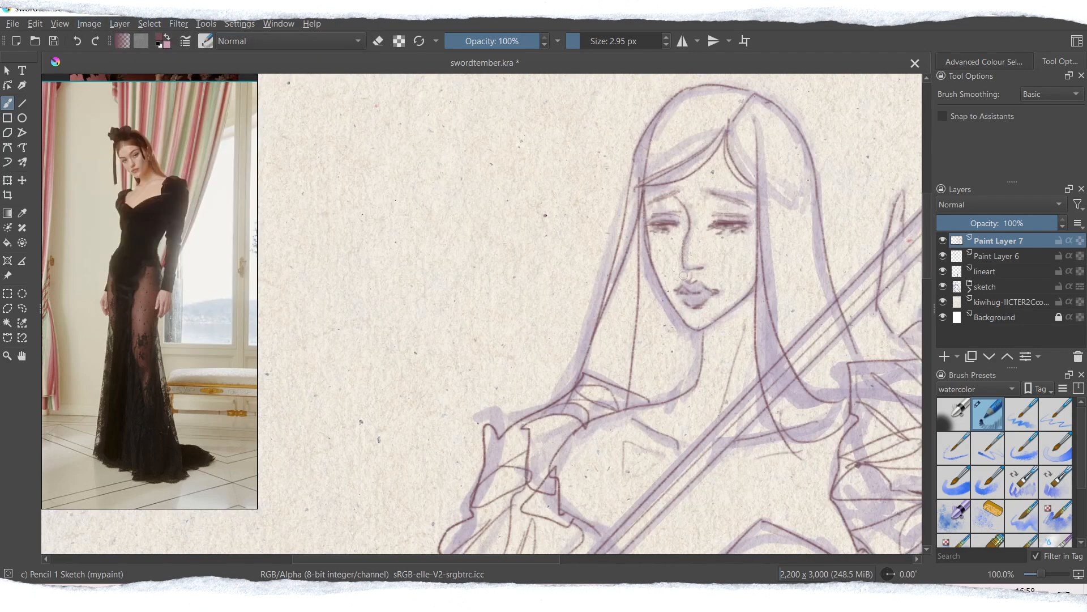
{"action": "left_click", "coordinate": [978, 390]}
{"action": "left_click", "coordinate": [957, 244]}
{"action": "scroll", "coordinate": [1011, 470], "scroll_direction": "down", "scroll_amount": 10}
{"action": "left_click", "coordinate": [1056, 464]}
{"action": "left_click_drag", "start_coordinate": [683, 290], "coordinate": [687, 288]}
{"action": "left_click_drag", "start_coordinate": [659, 227], "coordinate": [666, 226]}
Reshape the jaw and cheek contour on the lineart layer with a resized Distort Move brush.
{"action": "left_click", "coordinate": [998, 257]}
{"action": "left_click", "coordinate": [1007, 272]}
{"action": "left_click", "coordinate": [616, 41]}
{"action": "left_click_drag", "start_coordinate": [703, 341], "coordinate": [708, 342]}
{"action": "left_click_drag", "start_coordinate": [649, 271], "coordinate": [647, 273]}
Adjust the eyes and nose on Paint Layer 7 with Distort Move, starting at about 75 px, and mirror the image back.
{"action": "left_click", "coordinate": [998, 242]}
{"action": "left_click", "coordinate": [998, 257]}
{"action": "left_click", "coordinate": [607, 42]}
{"action": "left_click", "coordinate": [998, 241]}
{"action": "left_click_drag", "start_coordinate": [692, 221], "coordinate": [687, 222]}
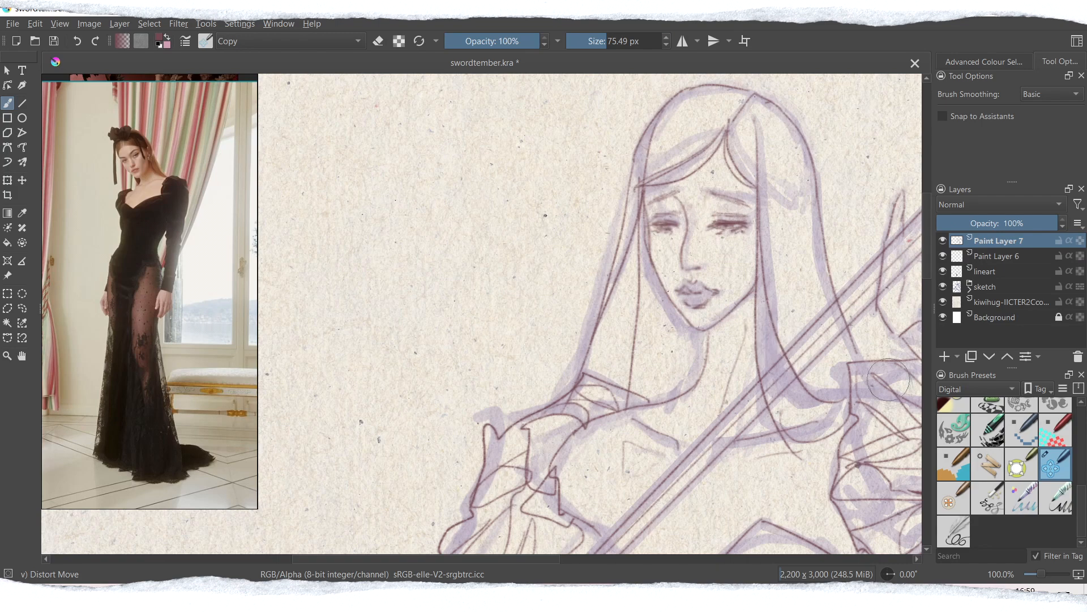
{"action": "left_click", "coordinate": [627, 41]}
{"action": "left_click", "coordinate": [611, 42]}
{"action": "left_click", "coordinate": [605, 41]}
{"action": "left_click_drag", "start_coordinate": [727, 224], "coordinate": [725, 224]}
{"action": "left_click", "coordinate": [89, 24]}
{"action": "left_click", "coordinate": [148, 169]}
Return to the lineart layer with the watercolor preset Pencil 1 Sketch and add a hair strand along the forehead.
{"action": "left_click", "coordinate": [984, 271]}
{"action": "left_click", "coordinate": [979, 389]}
{"action": "left_click", "coordinate": [962, 527]}
{"action": "left_click", "coordinate": [987, 414]}
{"action": "left_click_drag", "start_coordinate": [599, 131], "coordinate": [571, 185]}
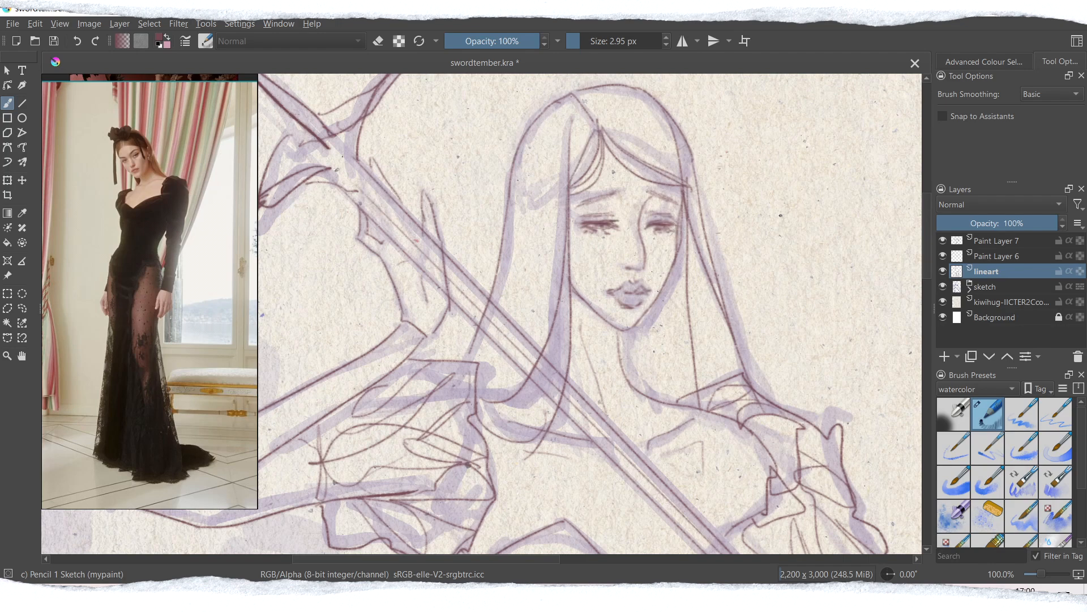
Switch from the lineart layer to Paint Layer 7 and hide the sketch layer.
{"action": "key", "text": "e"}
{"action": "key", "text": "Page_Up"}
{"action": "key", "text": "Page_Up"}
{"action": "key", "text": "e"}
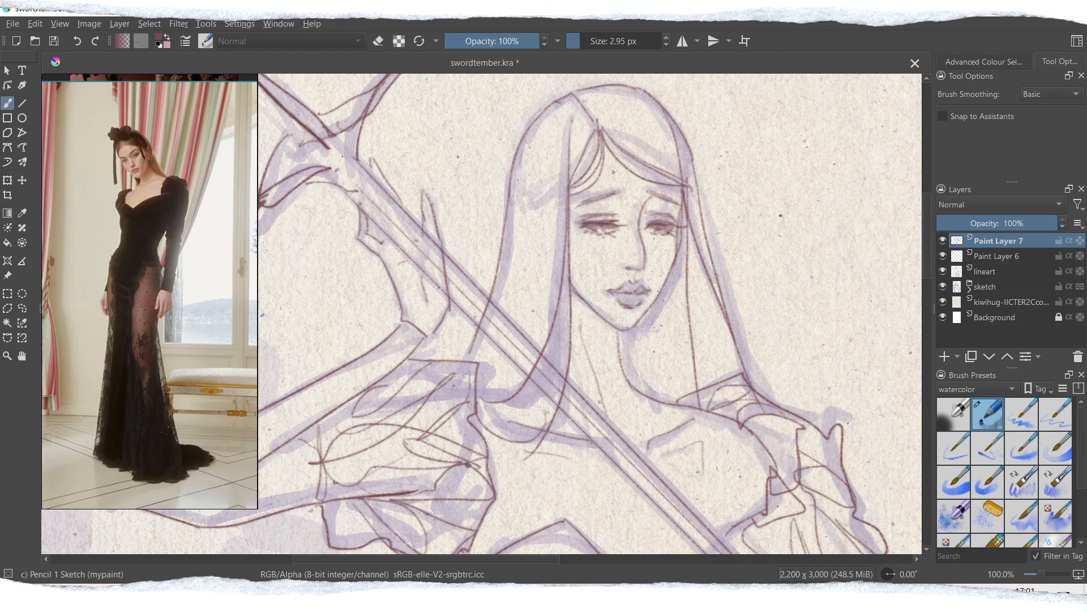
{"action": "left_click", "coordinate": [943, 286]}
{"action": "key", "text": "minus"}
{"action": "key", "text": "minus"}
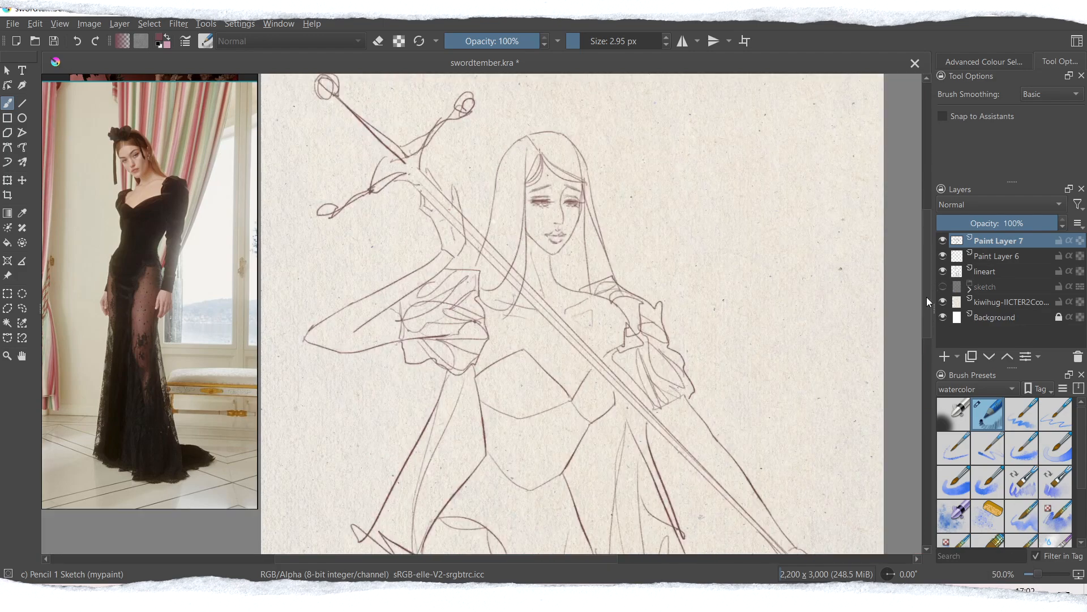
{"action": "scroll", "coordinate": [1076, 475], "scroll_direction": "down", "scroll_amount": 2}
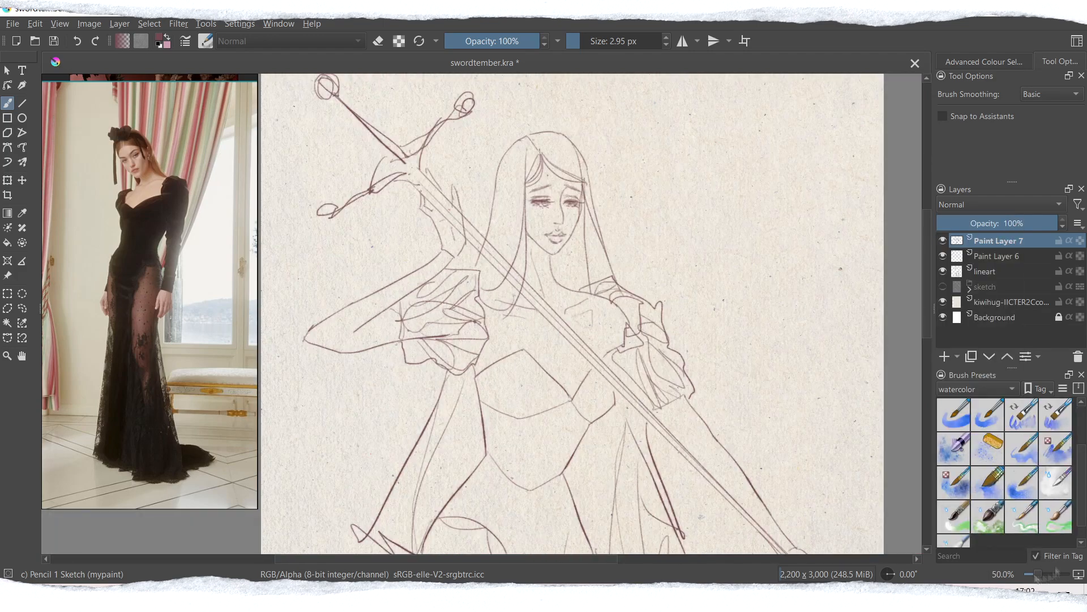
Refine the nose bridge, nose tip and one eyebrow on Paint Layer 7 with the sketch pencil.
{"action": "scroll", "coordinate": [483, 188], "scroll_direction": "up", "scroll_amount": 3}
{"action": "left_click_drag", "start_coordinate": [712, 188], "coordinate": [714, 288]}
{"action": "mouse_move", "coordinate": [710, 263]}
{"action": "left_mouse_down"}
{"action": "mouse_move", "coordinate": [713, 283]}
{"action": "mouse_move", "coordinate": [687, 283]}
{"action": "left_mouse_up"}
{"action": "left_click_drag", "start_coordinate": [717, 199], "coordinate": [729, 185]}
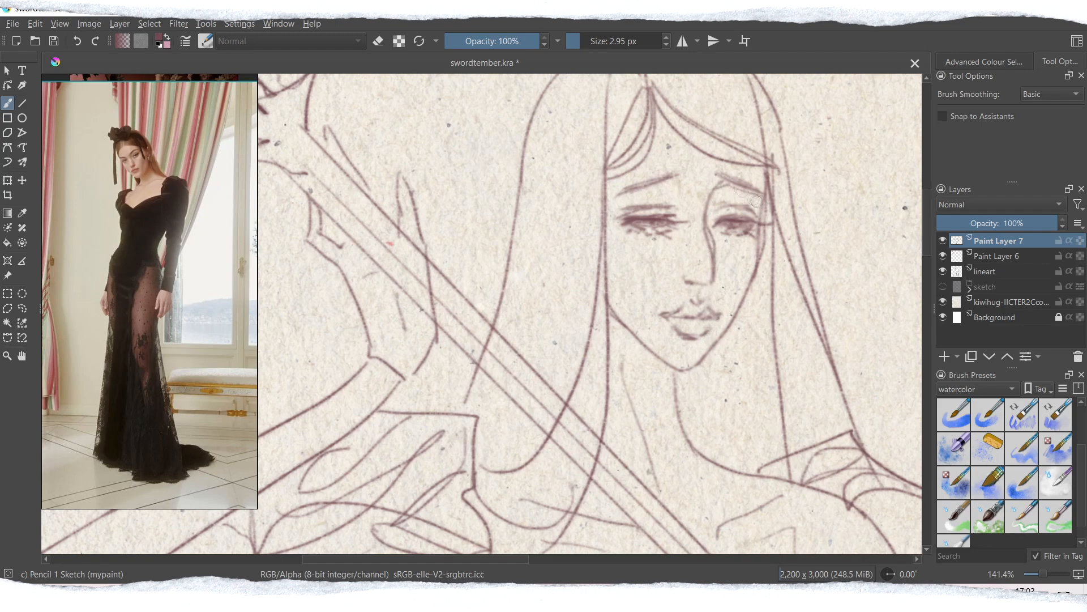
{"action": "key", "text": "e"}
{"action": "key", "text": "e"}
{"action": "mouse_move", "coordinate": [709, 187]}
{"action": "left_mouse_down"}
{"action": "mouse_move", "coordinate": [704, 220]}
{"action": "mouse_move", "coordinate": [745, 207]}
{"action": "left_mouse_up"}
Nudge the eye and brow area with the Distort Move brush from the Digital presets, enlarging it to about 181 px.
{"action": "left_click", "coordinate": [978, 389]}
{"action": "left_click", "coordinate": [977, 267]}
{"action": "scroll", "coordinate": [1040, 470], "scroll_direction": "down", "scroll_amount": 5}
{"action": "left_click", "coordinate": [1056, 462]}
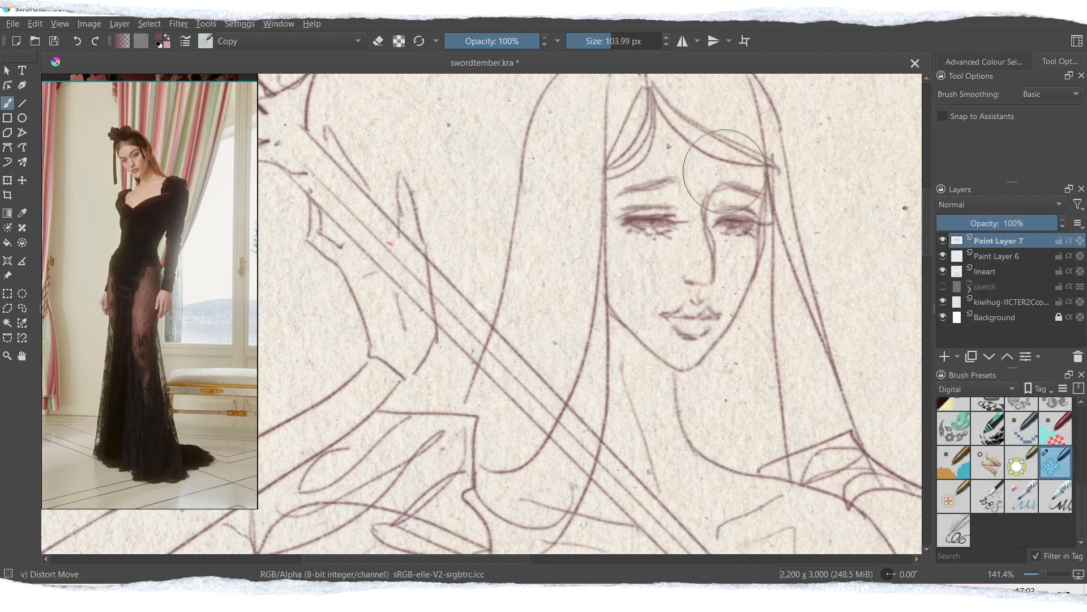
{"action": "left_click", "coordinate": [991, 272]}
{"action": "scroll", "coordinate": [680, 283], "scroll_direction": "up", "scroll_amount": 2}
{"action": "left_click", "coordinate": [628, 39]}
{"action": "left_click_drag", "start_coordinate": [640, 163], "coordinate": [640, 172]}
{"action": "left_click_drag", "start_coordinate": [731, 194], "coordinate": [731, 200]}
{"action": "left_click", "coordinate": [620, 40]}
{"action": "left_click_drag", "start_coordinate": [654, 180], "coordinate": [652, 188]}
{"action": "left_click_drag", "start_coordinate": [741, 231], "coordinate": [740, 238]}
{"action": "left_click", "coordinate": [997, 241]}
{"action": "left_click", "coordinate": [989, 271]}
{"action": "scroll", "coordinate": [1006, 470], "scroll_direction": "up", "scroll_amount": 5}
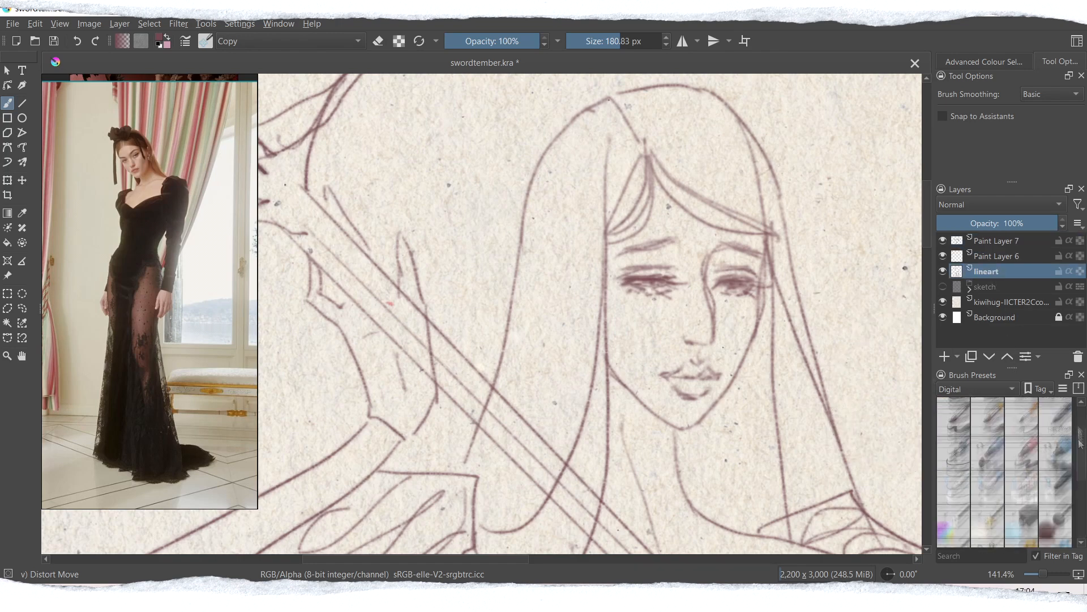
Return to the watercolor preset Pencil 1 Sketch at about 1 px and draw hair strands across the forehead on the lineart layer.
{"action": "left_click", "coordinate": [978, 389]}
{"action": "left_click", "coordinate": [978, 511]}
{"action": "left_click", "coordinate": [988, 414]}
{"action": "left_click", "coordinate": [576, 40]}
{"action": "left_click_drag", "start_coordinate": [666, 196], "coordinate": [757, 234]}
{"action": "left_click_drag", "start_coordinate": [659, 165], "coordinate": [765, 226]}
{"action": "left_click_drag", "start_coordinate": [644, 171], "coordinate": [598, 239]}
{"action": "left_click_drag", "start_coordinate": [609, 153], "coordinate": [601, 392]}
Add a new layer above Paint Layer 7 and draw hair strands framing the face plus extra eyelashes.
{"action": "left_click", "coordinate": [997, 241]}
{"action": "left_click", "coordinate": [944, 356]}
{"action": "left_click_drag", "start_coordinate": [604, 265], "coordinate": [569, 453]}
{"action": "left_click_drag", "start_coordinate": [778, 198], "coordinate": [812, 368]}
{"action": "left_click_drag", "start_coordinate": [774, 238], "coordinate": [823, 393]}
{"action": "left_click_drag", "start_coordinate": [773, 317], "coordinate": [774, 536]}
{"action": "left_click_drag", "start_coordinate": [640, 153], "coordinate": [612, 208]}
{"action": "mouse_move", "coordinate": [622, 273]}
{"action": "left_mouse_down"}
{"action": "mouse_move", "coordinate": [756, 280]}
{"action": "mouse_move", "coordinate": [778, 292]}
{"action": "mouse_move", "coordinate": [715, 285]}
{"action": "mouse_move", "coordinate": [731, 305]}
{"action": "left_mouse_up"}
{"action": "mouse_move", "coordinate": [739, 296]}
{"action": "left_mouse_down"}
{"action": "mouse_move", "coordinate": [722, 316]}
{"action": "mouse_move", "coordinate": [748, 307]}
{"action": "left_mouse_up"}
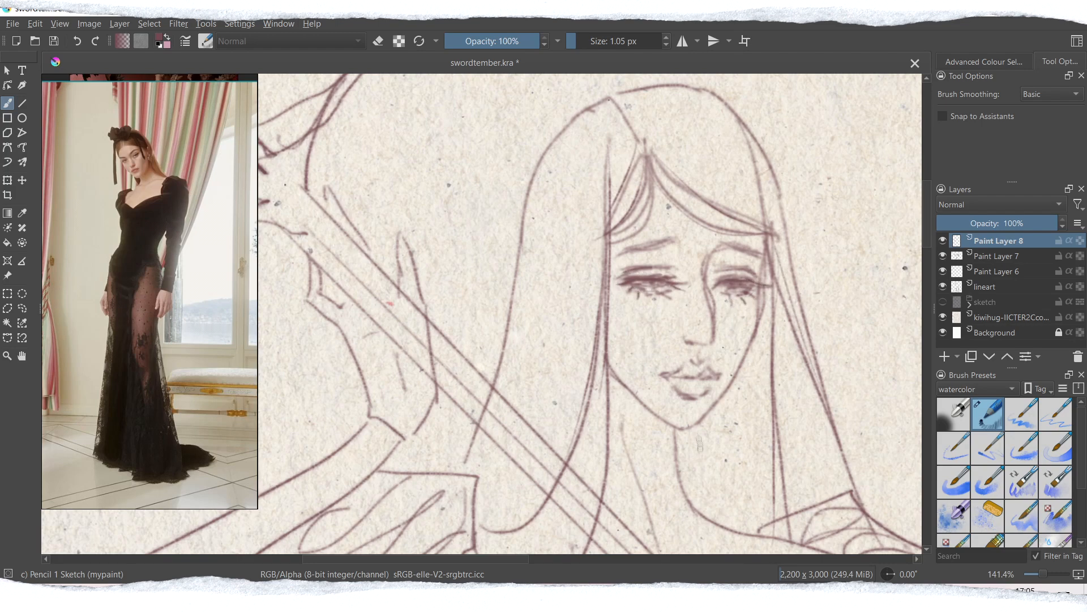
Draw fine long strands down the hair on both sides of the face on Paint Layer 8.
{"action": "left_click", "coordinate": [1043, 576]}
{"action": "left_click_drag", "start_coordinate": [600, 156], "coordinate": [556, 354]}
{"action": "left_click_drag", "start_coordinate": [602, 212], "coordinate": [540, 433]}
{"action": "left_click_drag", "start_coordinate": [598, 246], "coordinate": [539, 433]}
{"action": "left_click_drag", "start_coordinate": [587, 307], "coordinate": [501, 531]}
{"action": "left_click_drag", "start_coordinate": [583, 229], "coordinate": [509, 453]}
{"action": "mouse_move", "coordinate": [552, 175]}
{"action": "left_mouse_down"}
{"action": "mouse_move", "coordinate": [521, 387]}
{"action": "mouse_move", "coordinate": [552, 276]}
{"action": "left_mouse_up"}
{"action": "left_click_drag", "start_coordinate": [534, 363], "coordinate": [520, 416]}
{"action": "left_click_drag", "start_coordinate": [761, 335], "coordinate": [745, 529]}
{"action": "mouse_move", "coordinate": [927, 232]}
{"action": "left_mouse_down"}
{"action": "mouse_move", "coordinate": [927, 309]}
{"action": "mouse_move", "coordinate": [927, 227]}
{"action": "left_mouse_up"}
Add fine strands over the crown and fringe, and accent the eyelashes and lips.
{"action": "mouse_move", "coordinate": [657, 205]}
{"action": "left_mouse_down"}
{"action": "mouse_move", "coordinate": [761, 276]}
{"action": "mouse_move", "coordinate": [759, 233]}
{"action": "left_mouse_up"}
{"action": "left_click_drag", "start_coordinate": [651, 183], "coordinate": [754, 234]}
{"action": "mouse_move", "coordinate": [650, 168]}
{"action": "left_mouse_down"}
{"action": "mouse_move", "coordinate": [762, 219]}
{"action": "mouse_move", "coordinate": [759, 204]}
{"action": "left_mouse_up"}
{"action": "mouse_move", "coordinate": [669, 208]}
{"action": "left_mouse_down"}
{"action": "mouse_move", "coordinate": [771, 261]}
{"action": "mouse_move", "coordinate": [782, 315]}
{"action": "left_mouse_up"}
{"action": "left_click_drag", "start_coordinate": [628, 174], "coordinate": [613, 236]}
{"action": "left_click_drag", "start_coordinate": [682, 283], "coordinate": [617, 297]}
{"action": "left_click_drag", "start_coordinate": [733, 286], "coordinate": [765, 309]}
{"action": "left_click_drag", "start_coordinate": [723, 424], "coordinate": [714, 433]}
{"action": "left_click_drag", "start_coordinate": [669, 417], "coordinate": [660, 423]}
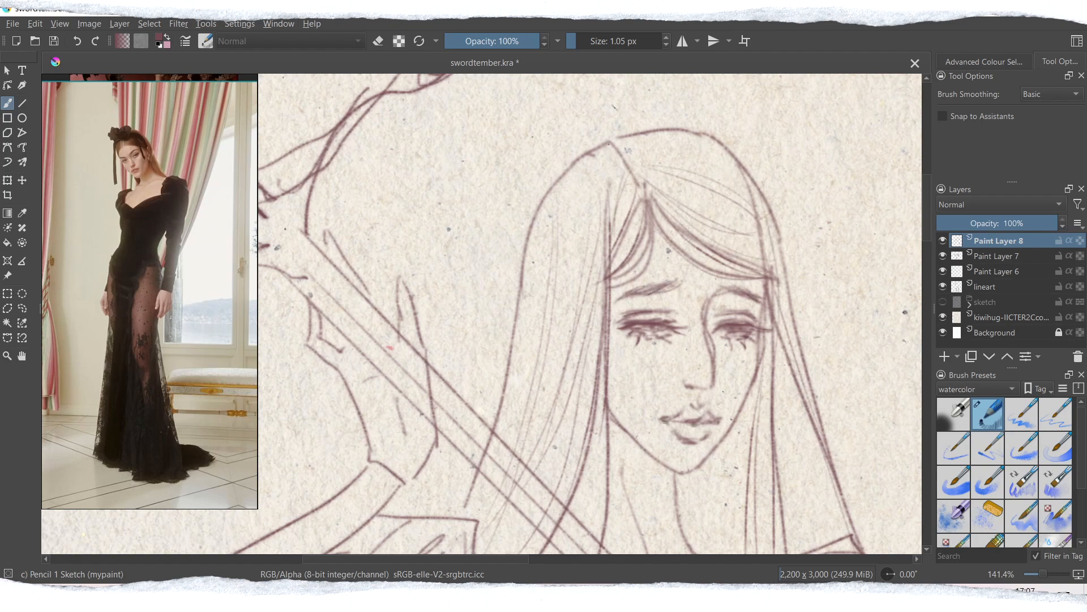
Clean up the lineart layer around the raised hand and the sword blade using a Digital preset in erase mode.
{"action": "left_click_drag", "start_coordinate": [1044, 574], "coordinate": [1038, 574]}
{"action": "mouse_move", "coordinate": [927, 284]}
{"action": "left_mouse_down"}
{"action": "mouse_move", "coordinate": [924, 346]}
{"action": "mouse_move", "coordinate": [925, 312]}
{"action": "left_mouse_up"}
{"action": "left_click", "coordinate": [987, 286]}
{"action": "left_click", "coordinate": [978, 389]}
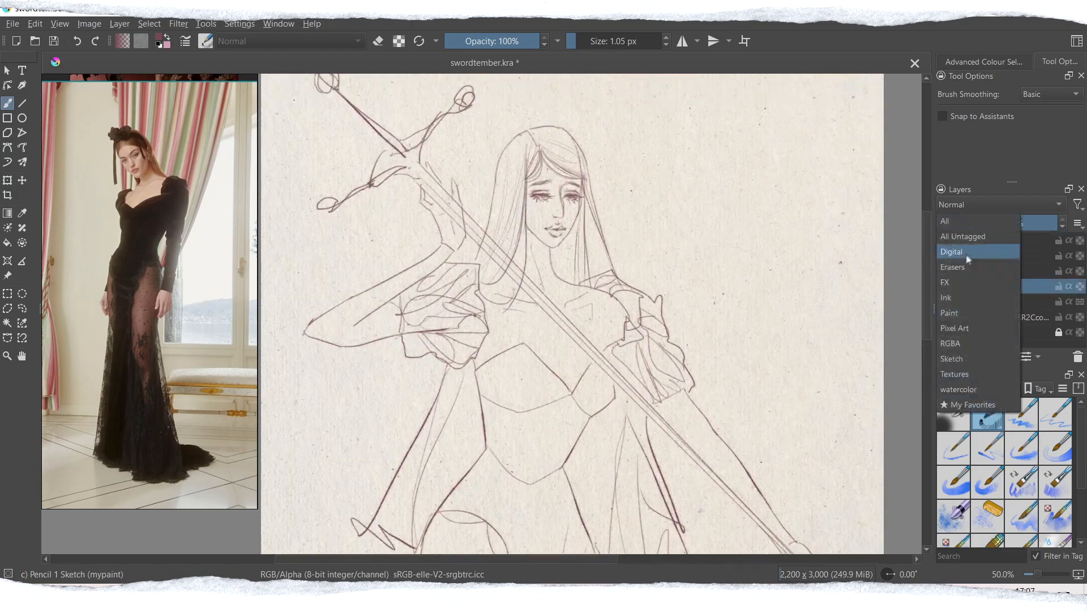
{"action": "left_click", "coordinate": [969, 255]}
{"action": "left_click", "coordinate": [954, 448]}
{"action": "key", "text": "e"}
{"action": "left_click_drag", "start_coordinate": [459, 220], "coordinate": [446, 194]}
{"action": "left_click", "coordinate": [596, 41]}
{"action": "mouse_move", "coordinate": [483, 238]}
{"action": "left_mouse_down"}
{"action": "mouse_move", "coordinate": [521, 280]}
{"action": "mouse_move", "coordinate": [507, 265]}
{"action": "left_mouse_up"}
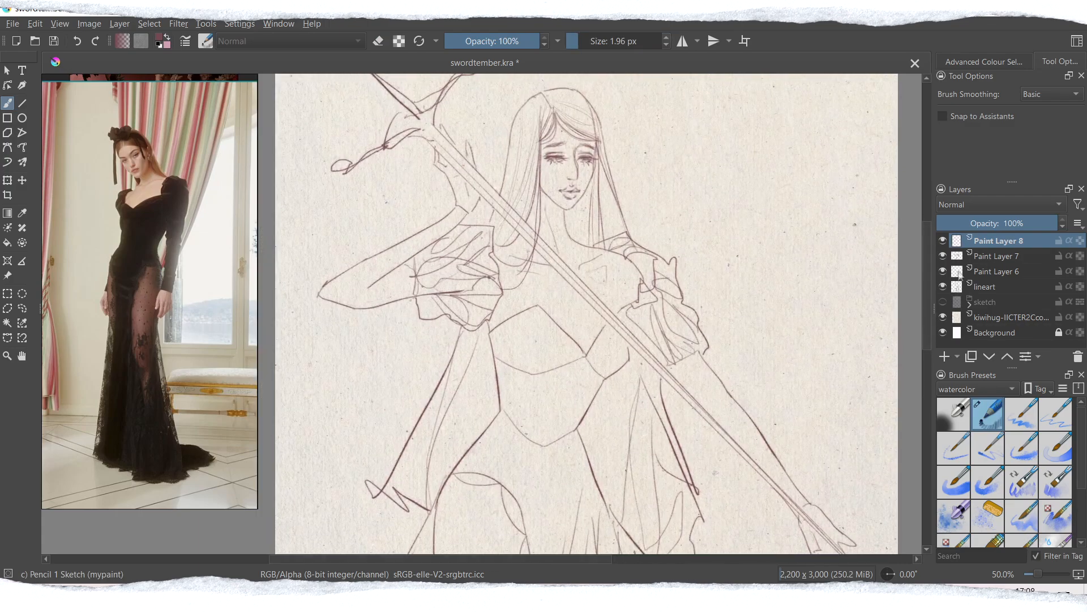
Outline flowers beside the raised arm on a new layer, and erase part of the elbow lines on the lineart layer.
{"action": "key", "text": "Insert"}
{"action": "left_click_drag", "start_coordinate": [278, 181], "coordinate": [379, 247]}
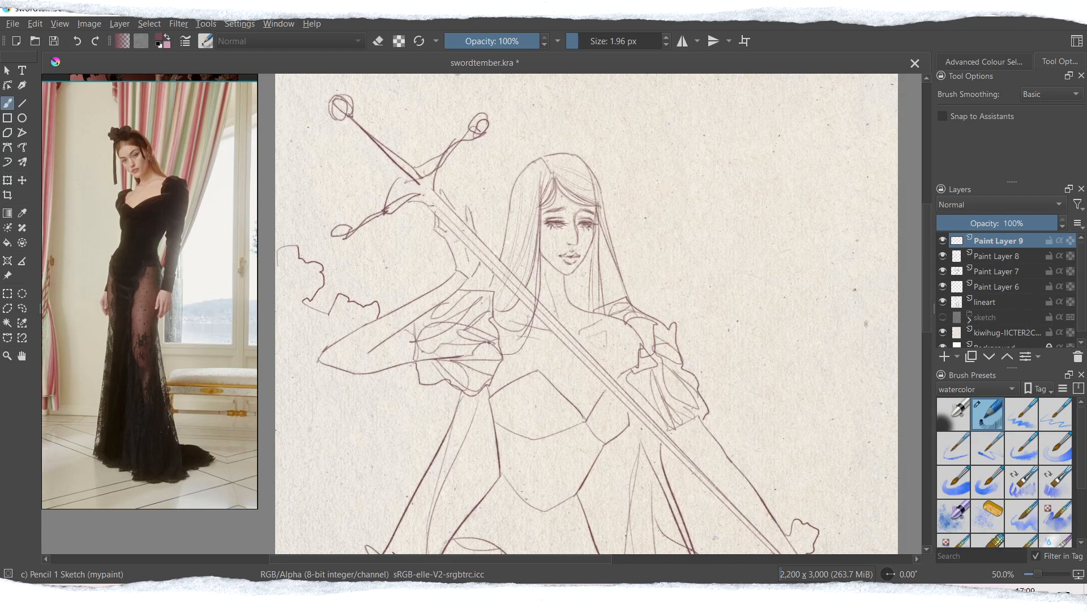
{"action": "left_click", "coordinate": [1008, 303]}
{"action": "key", "text": "e"}
{"action": "mouse_move", "coordinate": [375, 373]}
{"action": "left_mouse_down"}
{"action": "mouse_move", "coordinate": [415, 365]}
{"action": "mouse_move", "coordinate": [409, 326]}
{"action": "left_mouse_up"}
{"action": "key", "text": "e"}
Try nudging the raised forearm with Distort Move from the Digital presets, undo it, and set the brush to about 230 px.
{"action": "mouse_move", "coordinate": [927, 269]}
{"action": "left_mouse_down"}
{"action": "mouse_move", "coordinate": [927, 301]}
{"action": "mouse_move", "coordinate": [926, 250]}
{"action": "mouse_move", "coordinate": [921, 265]}
{"action": "left_mouse_up"}
{"action": "left_click", "coordinate": [975, 389]}
{"action": "left_click", "coordinate": [967, 257]}
{"action": "left_click_drag", "start_coordinate": [1081, 430], "coordinate": [1082, 513]}
{"action": "left_click", "coordinate": [1056, 462]}
{"action": "left_click", "coordinate": [640, 40]}
{"action": "left_click_drag", "start_coordinate": [451, 286], "coordinate": [426, 307]}
{"action": "key", "text": "ctrl+z"}
{"action": "left_click", "coordinate": [625, 40]}
Shift the elbow of the raised arm slightly with Distort Move and save the drawing.
{"action": "left_click_drag", "start_coordinate": [1037, 574], "coordinate": [1031, 574]}
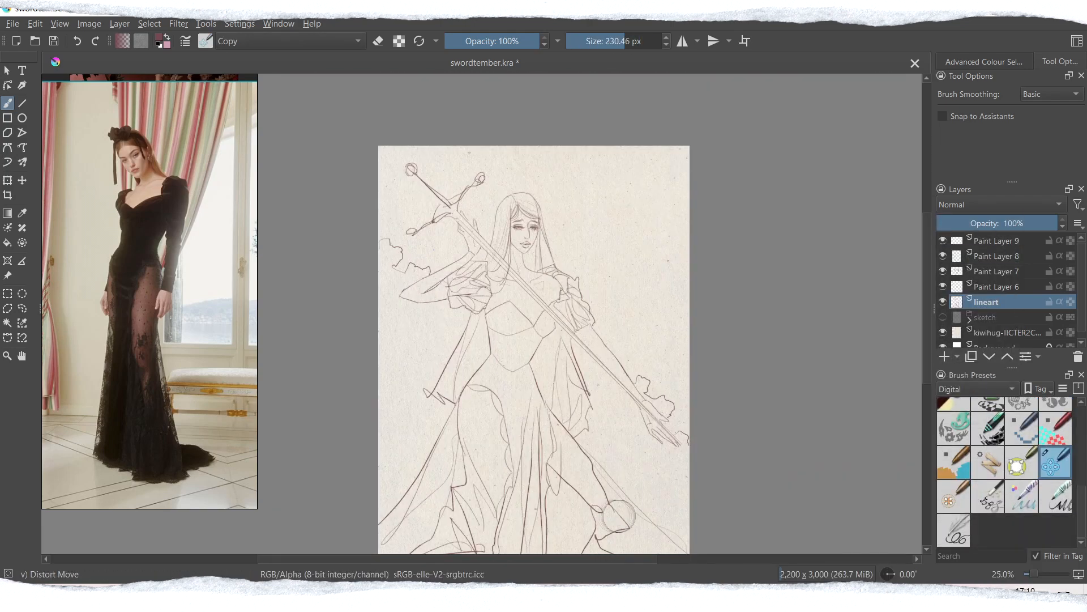
{"action": "left_click_drag", "start_coordinate": [926, 305], "coordinate": [927, 321]}
{"action": "left_click_drag", "start_coordinate": [401, 250], "coordinate": [407, 247]}
{"action": "left_click_drag", "start_coordinate": [1035, 574], "coordinate": [1038, 574]}
{"action": "left_click_drag", "start_coordinate": [927, 333], "coordinate": [926, 313]}
{"action": "left_click_drag", "start_coordinate": [331, 283], "coordinate": [330, 276]}
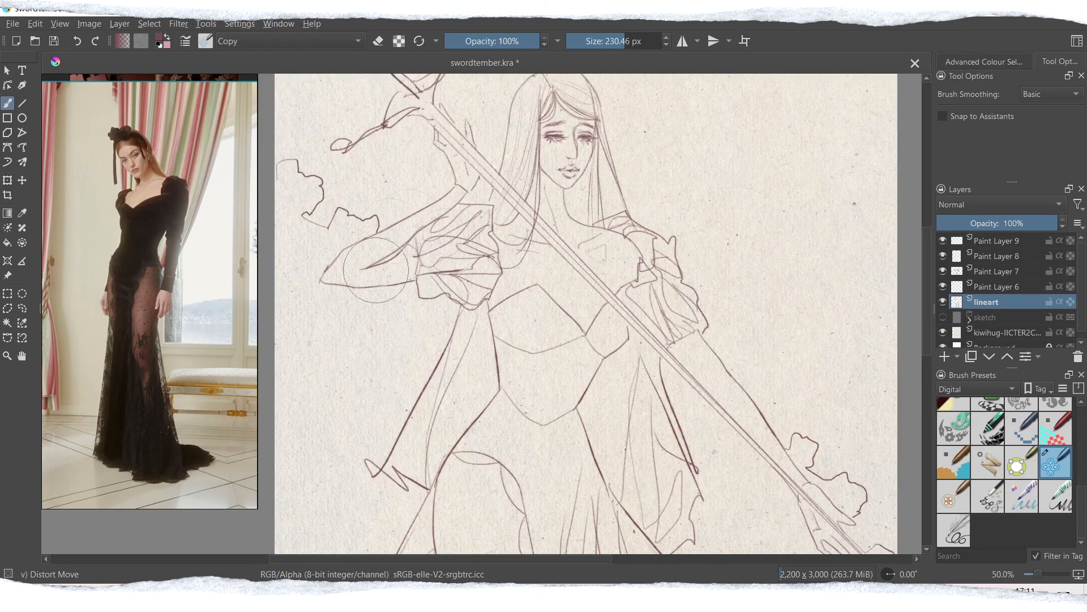
{"action": "left_click_drag", "start_coordinate": [926, 312], "coordinate": [926, 292]}
{"action": "key", "text": "ctrl+s"}
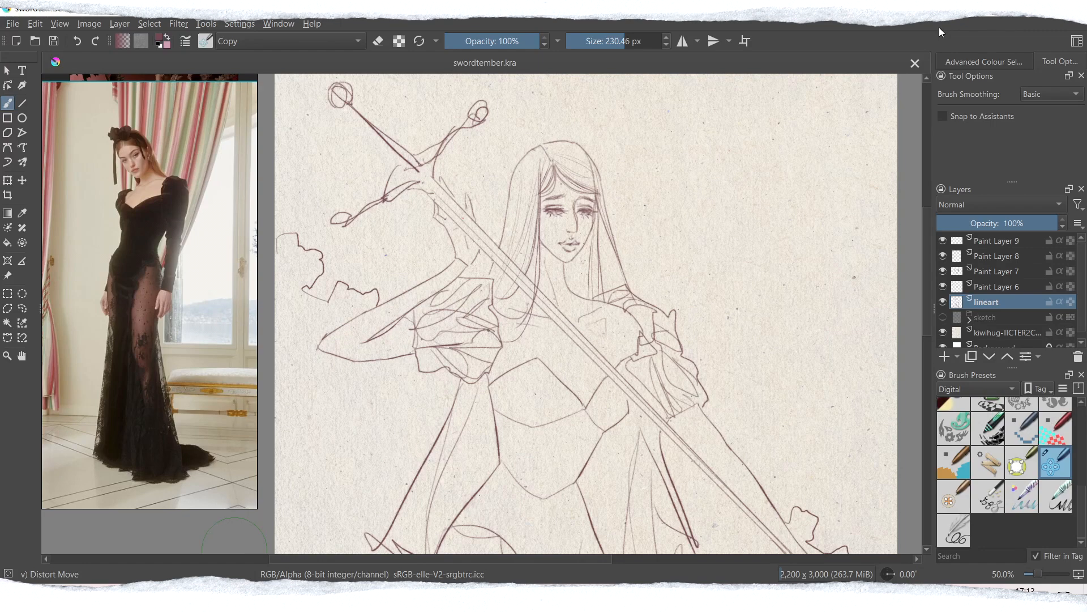
Undo the last elbow shift and switch back to the watercolor preset Pencil 1 Sketch.
{"action": "key", "text": "ctrl+z"}
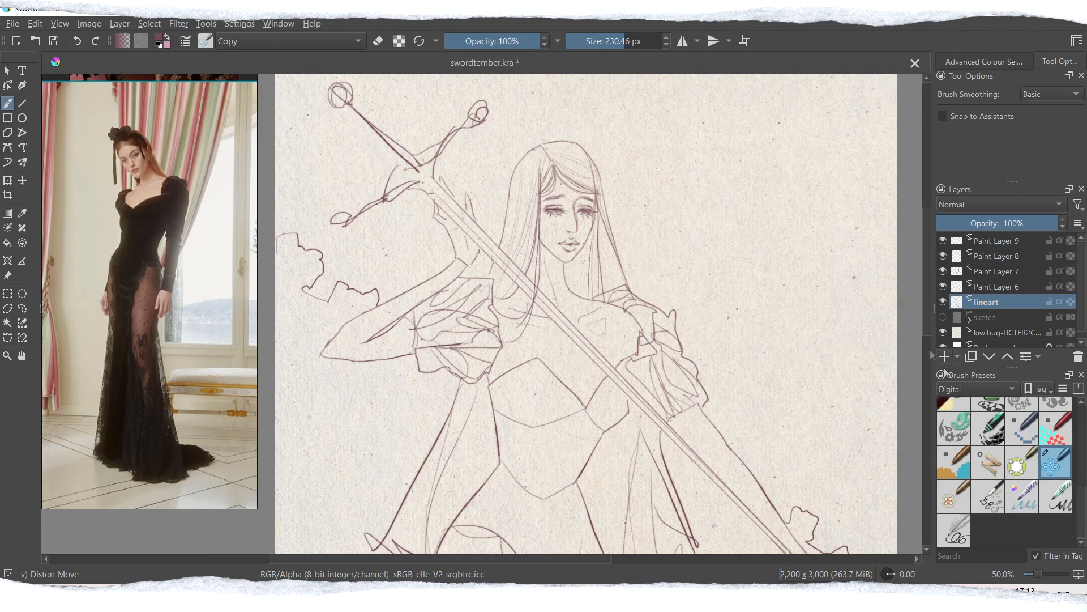
{"action": "scroll", "coordinate": [1067, 494], "scroll_direction": "up", "scroll_amount": 5}
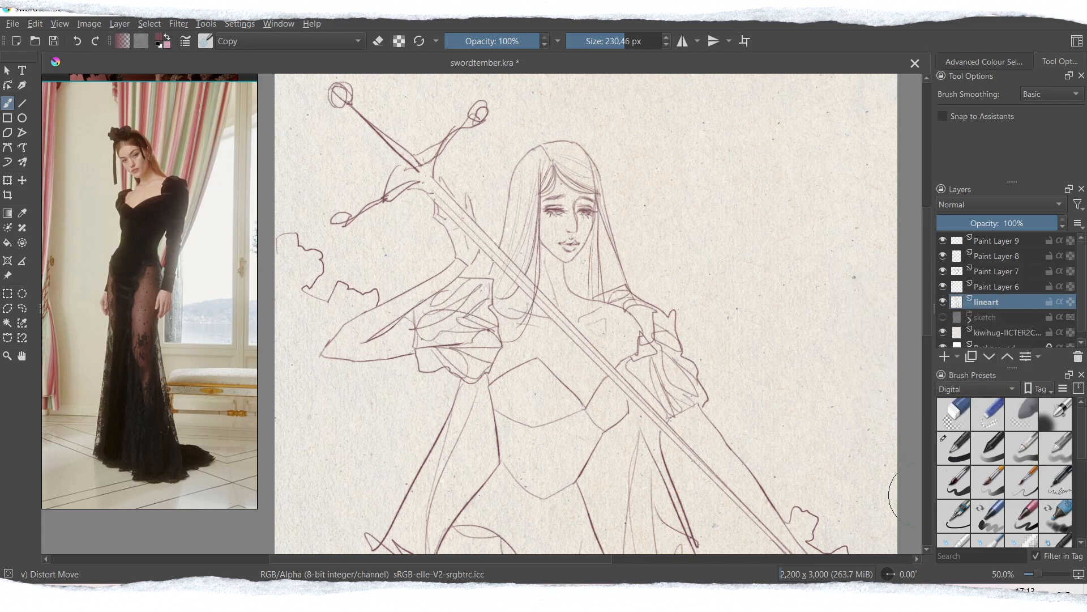
{"action": "left_click", "coordinate": [967, 392]}
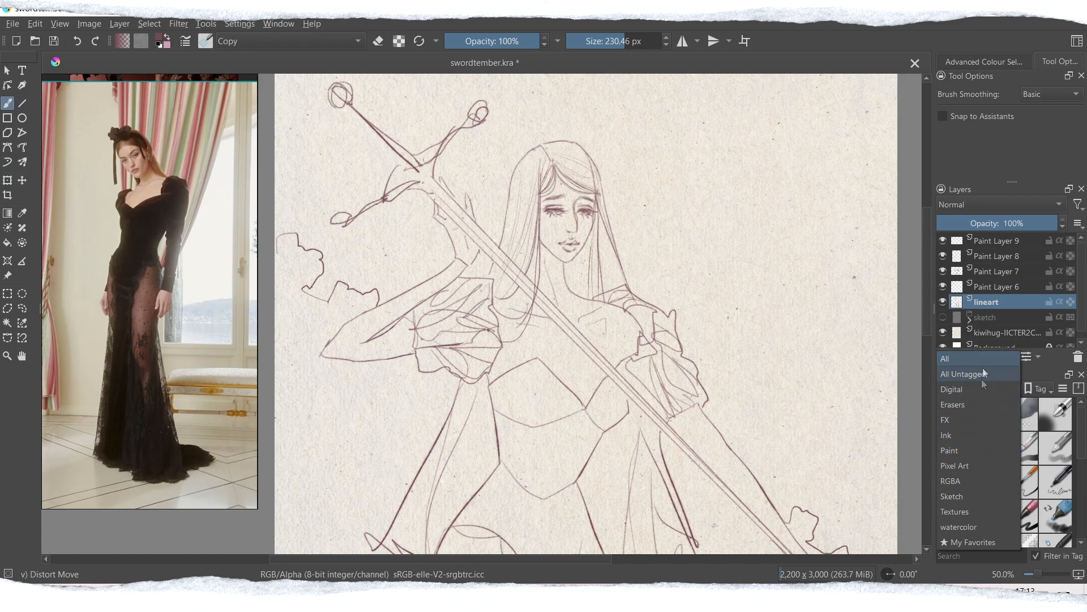
{"action": "left_click", "coordinate": [959, 527]}
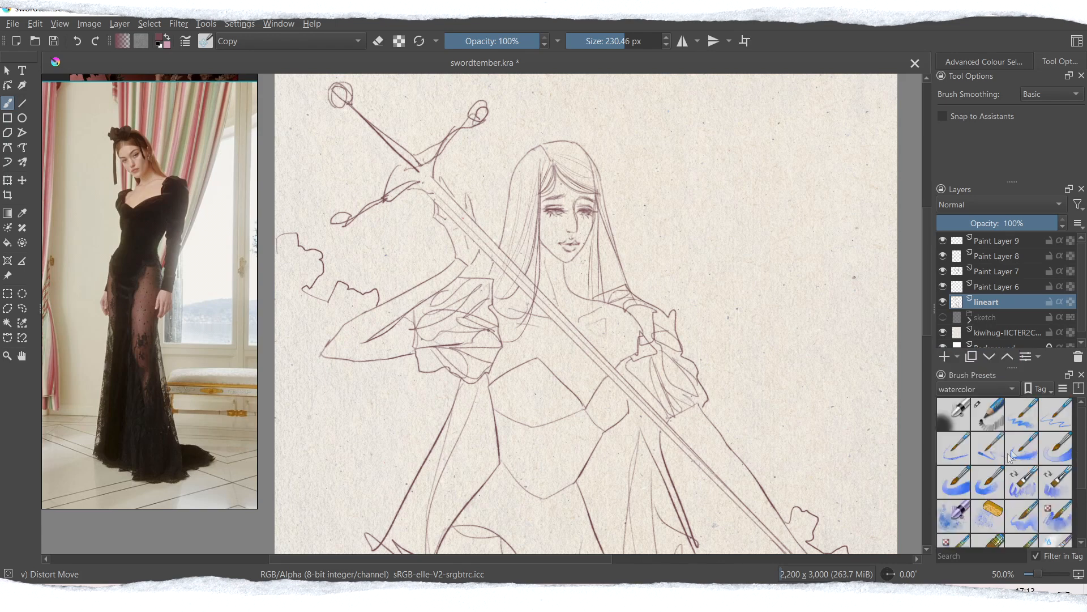
{"action": "left_click", "coordinate": [988, 419]}
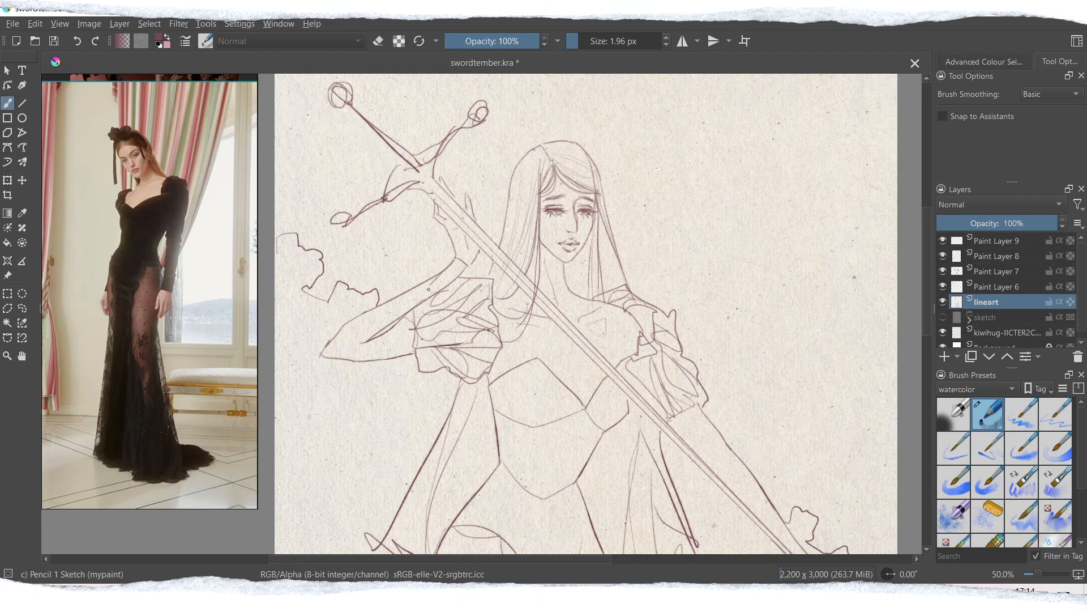
Redraw the raised forearm's upper contour from the wrist toward the elbow, undoing strokes until the line fits.
{"action": "left_click_drag", "start_coordinate": [1035, 572], "coordinate": [1041, 570]}
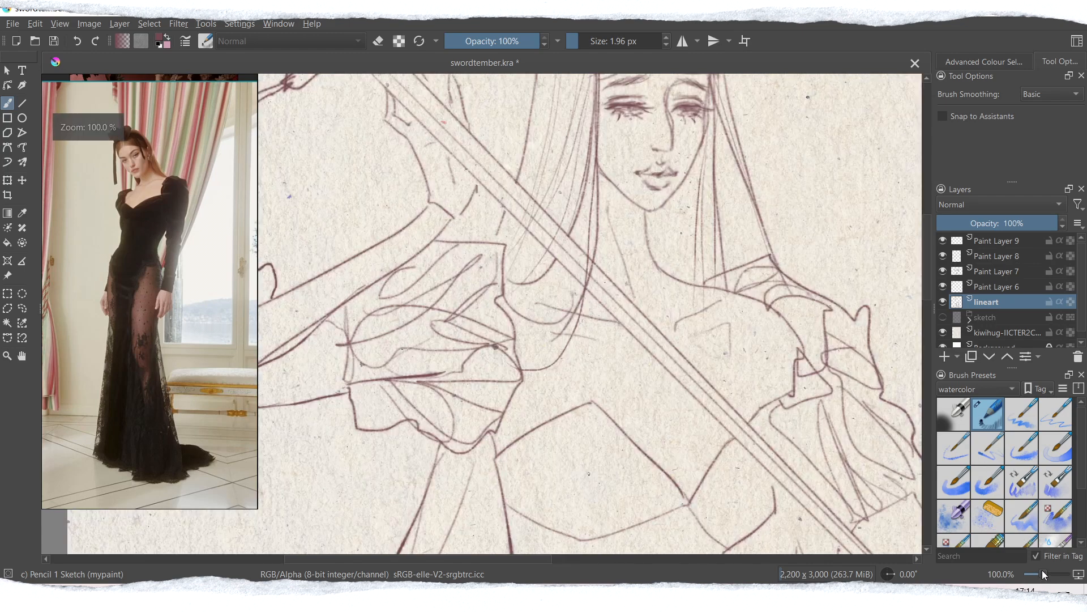
{"action": "left_click_drag", "start_coordinate": [492, 558], "coordinate": [437, 569]}
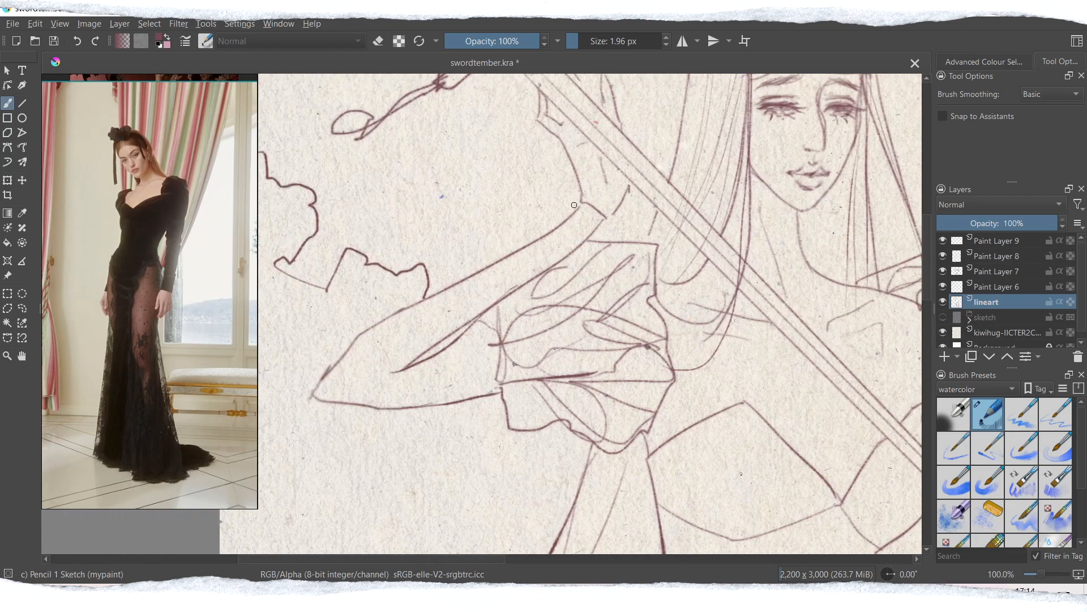
{"action": "left_click_drag", "start_coordinate": [576, 205], "coordinate": [525, 249]}
{"action": "key", "text": "ctrl+z"}
{"action": "left_click_drag", "start_coordinate": [581, 198], "coordinate": [517, 252]}
{"action": "key", "text": "ctrl+z"}
{"action": "left_click_drag", "start_coordinate": [575, 207], "coordinate": [483, 277]}
{"action": "key", "text": "ctrl+z"}
{"action": "left_click_drag", "start_coordinate": [579, 203], "coordinate": [491, 269]}
{"action": "key", "text": "ctrl+z"}
{"action": "left_click_drag", "start_coordinate": [578, 204], "coordinate": [463, 289]}
Draw the wrist curve and the forearm's lower contour running from the wrist to the puffed sleeve.
{"action": "mouse_move", "coordinate": [627, 187]}
{"action": "left_mouse_down"}
{"action": "mouse_move", "coordinate": [620, 212]}
{"action": "mouse_move", "coordinate": [584, 238]}
{"action": "mouse_move", "coordinate": [607, 220]}
{"action": "left_mouse_up"}
{"action": "key", "text": "ctrl+z"}
{"action": "left_click_drag", "start_coordinate": [621, 210], "coordinate": [604, 224]}
{"action": "left_click_drag", "start_coordinate": [609, 220], "coordinate": [570, 255]}
{"action": "key", "text": "ctrl+z"}
{"action": "key", "text": "ctrl+z"}
{"action": "left_click_drag", "start_coordinate": [608, 220], "coordinate": [506, 297]}
{"action": "left_click_drag", "start_coordinate": [573, 256], "coordinate": [490, 329]}
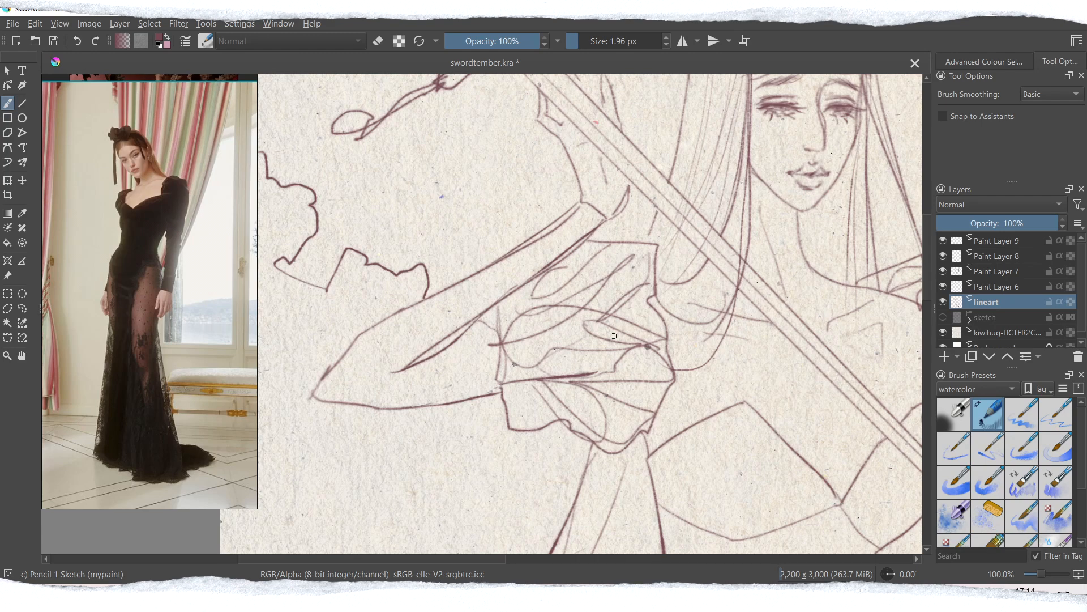
Erase the doubled strokes along the forearm and wrist with the eraser reduced to about 2.3 px.
{"action": "key", "text": "e"}
{"action": "left_click", "coordinate": [582, 41]}
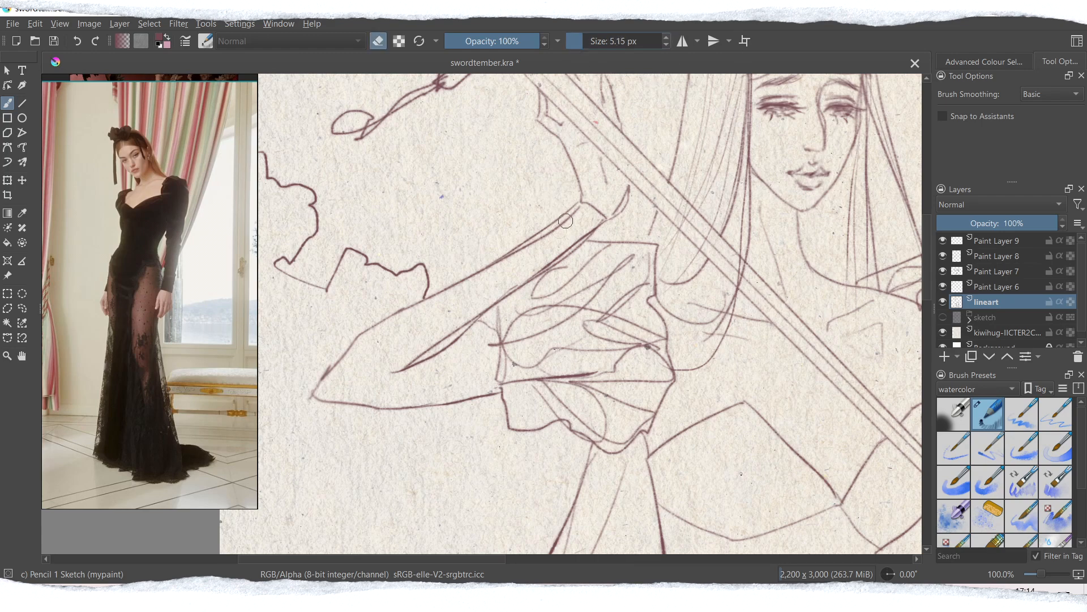
{"action": "left_click", "coordinate": [577, 43]}
{"action": "left_click_drag", "start_coordinate": [514, 256], "coordinate": [510, 256]}
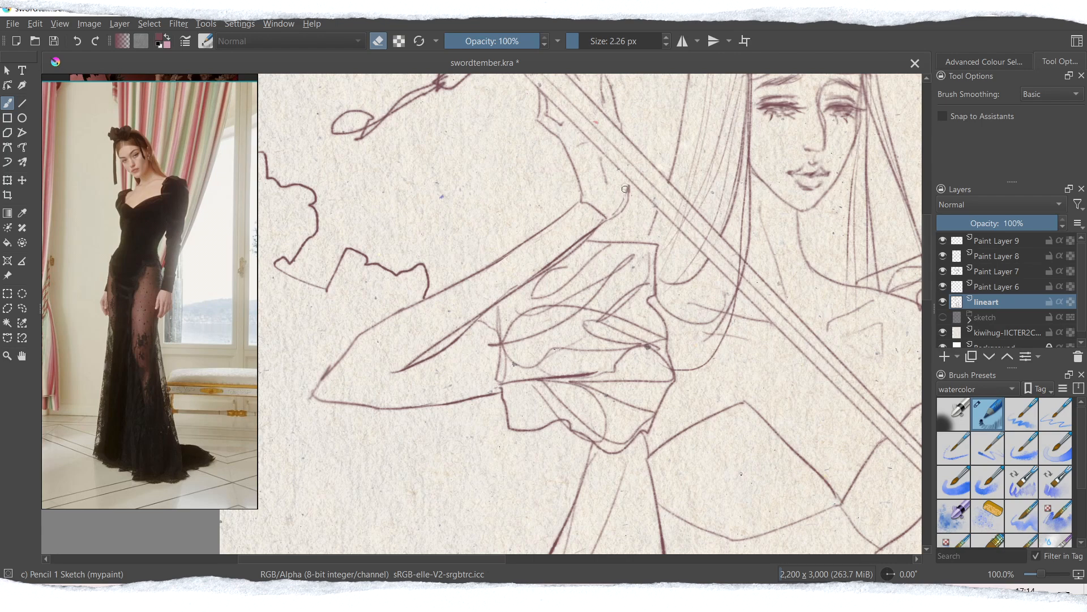
{"action": "left_click_drag", "start_coordinate": [626, 195], "coordinate": [620, 207]}
{"action": "left_click_drag", "start_coordinate": [583, 246], "coordinate": [528, 282]}
Redraw the sleeve's upper edge, the elbow point and the underside of the raised arm.
{"action": "key", "text": "e"}
{"action": "left_click_drag", "start_coordinate": [589, 240], "coordinate": [565, 251]}
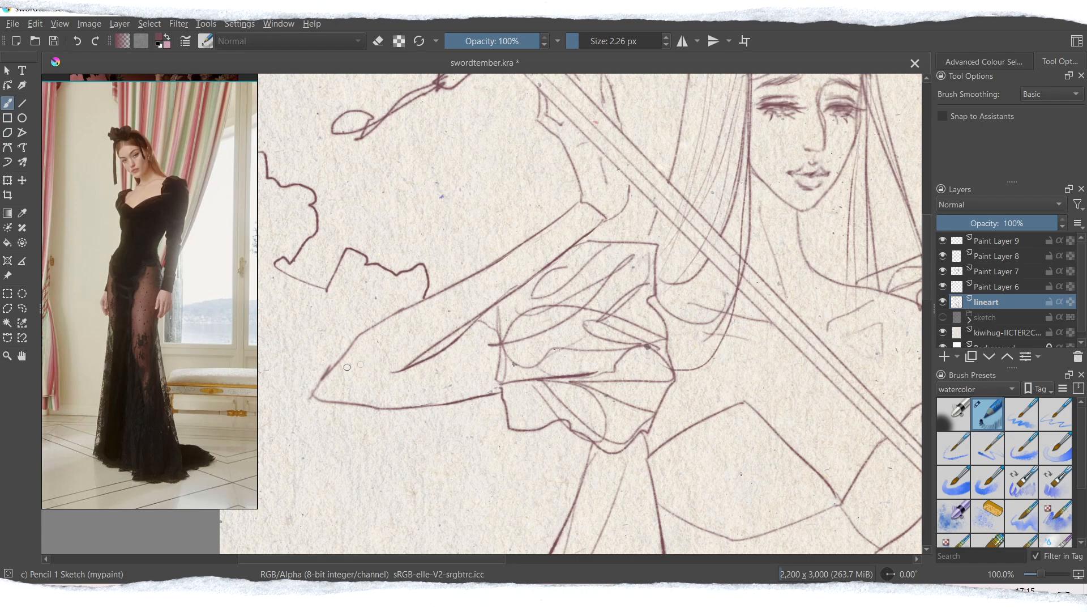
{"action": "left_click_drag", "start_coordinate": [357, 337], "coordinate": [312, 398]}
{"action": "left_click_drag", "start_coordinate": [315, 388], "coordinate": [333, 409]}
{"action": "key", "text": "ctrl+z"}
{"action": "left_click_drag", "start_coordinate": [330, 409], "coordinate": [408, 414]}
{"action": "left_click_drag", "start_coordinate": [379, 410], "coordinate": [399, 409]}
Erase the doubled strokes at the elbow and inner arm fold, and strengthen the forearm's lower line beside the sleeve.
{"action": "key", "text": "e"}
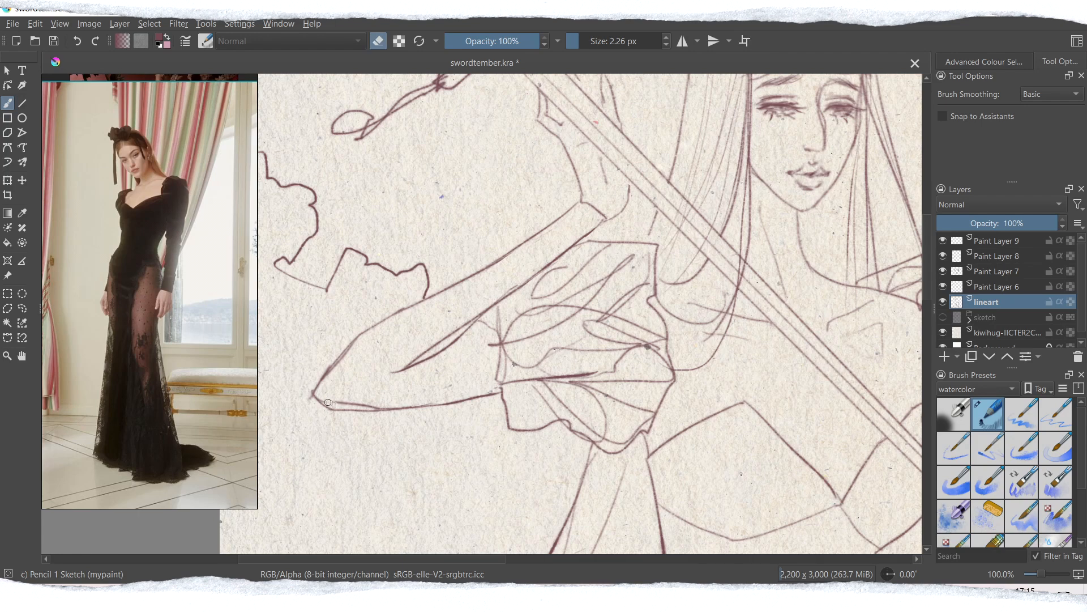
{"action": "mouse_move", "coordinate": [319, 398]}
{"action": "left_mouse_down"}
{"action": "mouse_move", "coordinate": [373, 405]}
{"action": "mouse_move", "coordinate": [354, 402]}
{"action": "left_mouse_up"}
{"action": "mouse_move", "coordinate": [413, 375]}
{"action": "left_mouse_down"}
{"action": "mouse_move", "coordinate": [398, 365]}
{"action": "mouse_move", "coordinate": [427, 364]}
{"action": "left_mouse_up"}
{"action": "left_click_drag", "start_coordinate": [465, 323], "coordinate": [408, 365]}
{"action": "key", "text": "e"}
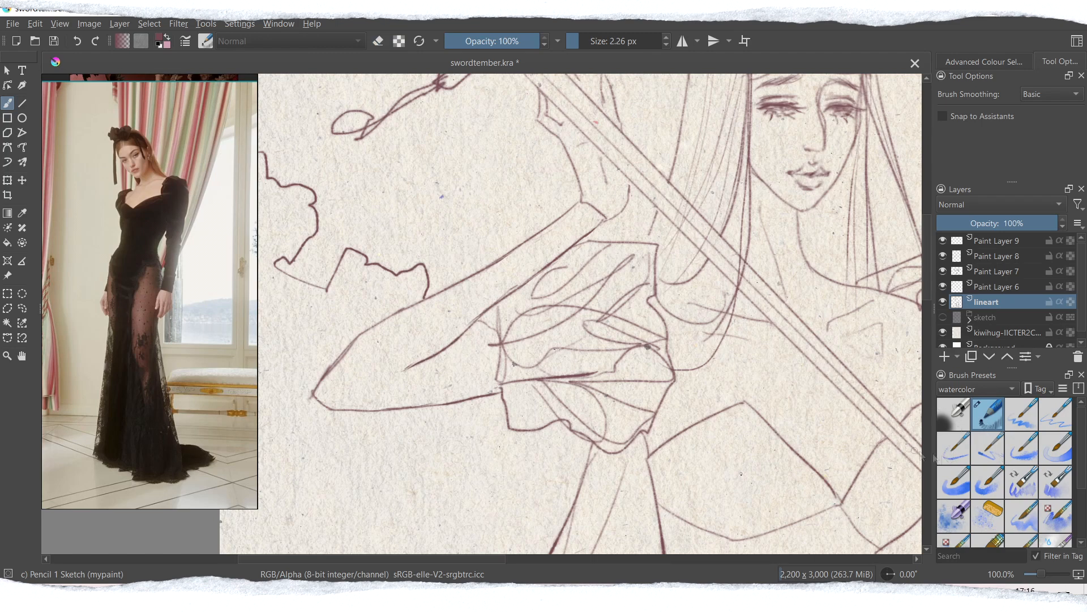
{"action": "left_click_drag", "start_coordinate": [530, 277], "coordinate": [453, 350]}
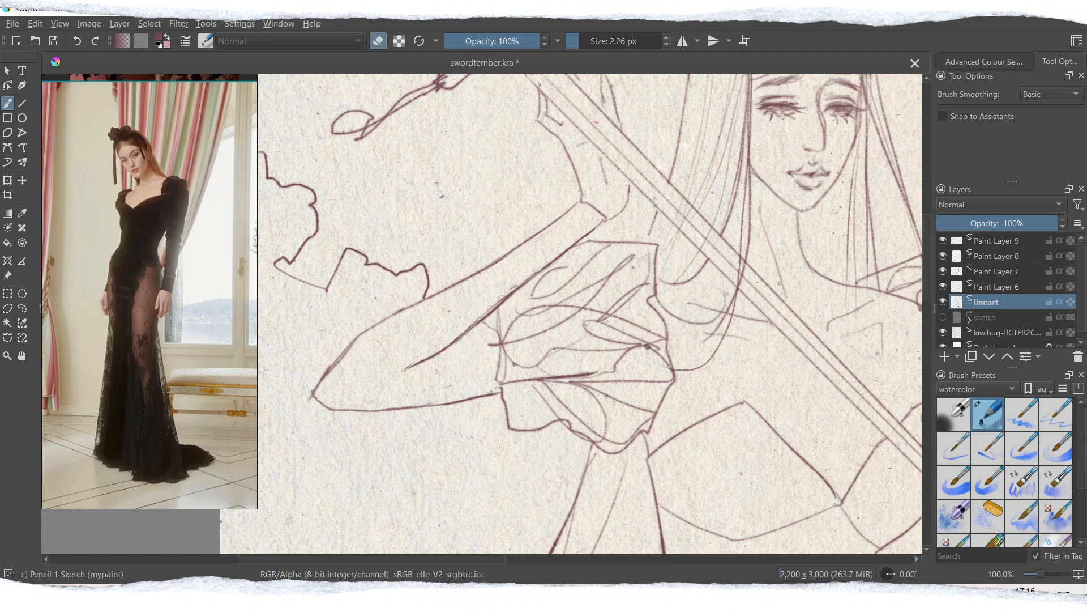
{"action": "left_click", "coordinate": [1039, 575]}
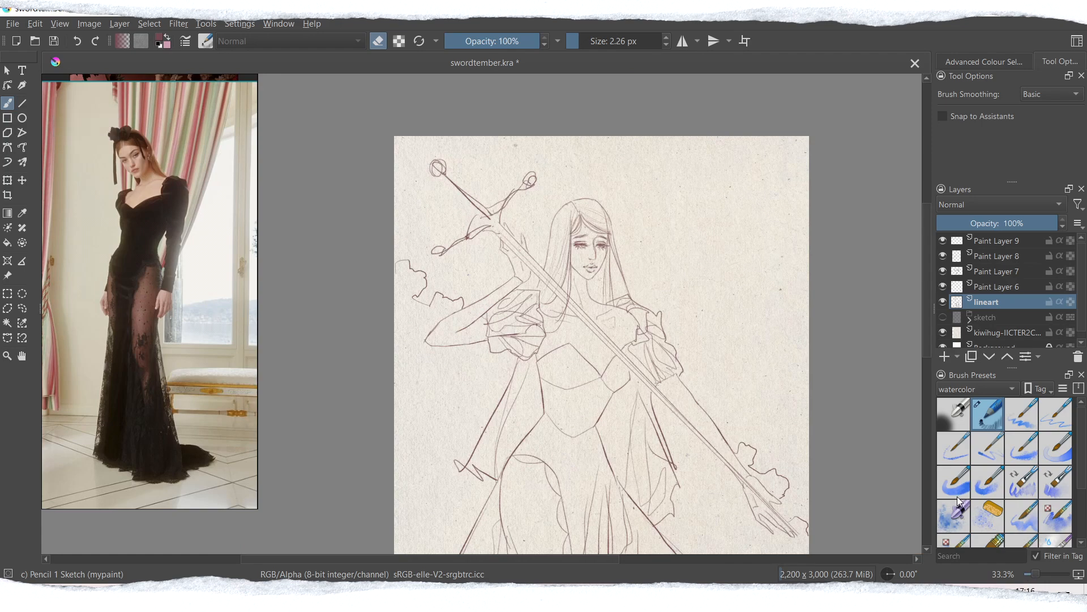
Nudge the raised arm's elbow and underside with the Distort Move brush from the Digital presets at about 374 px.
{"action": "mouse_move", "coordinate": [957, 501]}
{"action": "key", "text": "e"}
{"action": "left_click", "coordinate": [975, 389]}
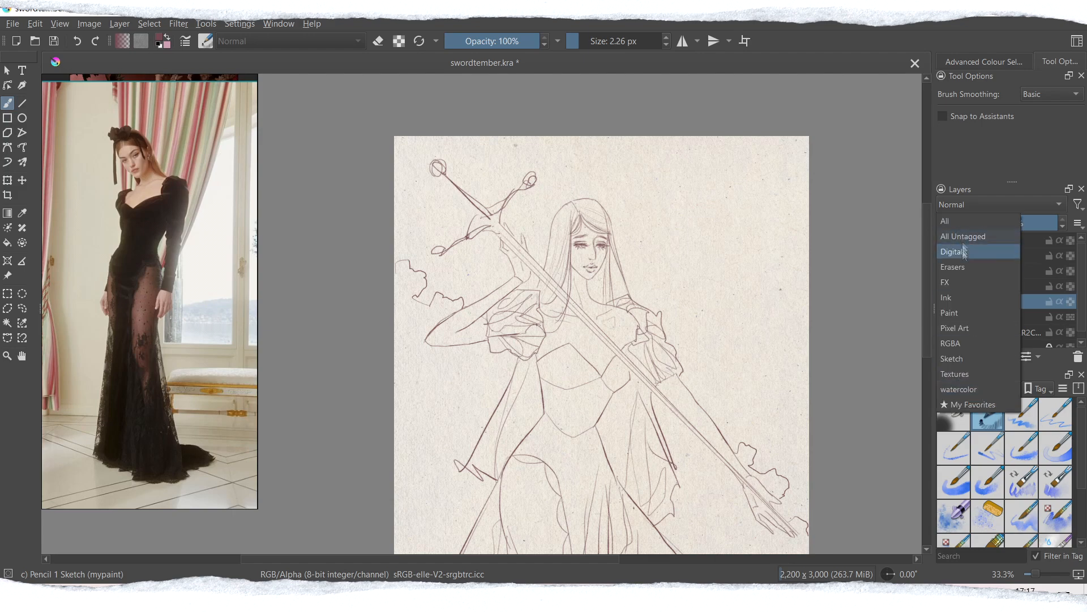
{"action": "left_click", "coordinate": [959, 250]}
{"action": "left_click", "coordinate": [1056, 461]}
{"action": "left_click_drag", "start_coordinate": [448, 337], "coordinate": [451, 335]}
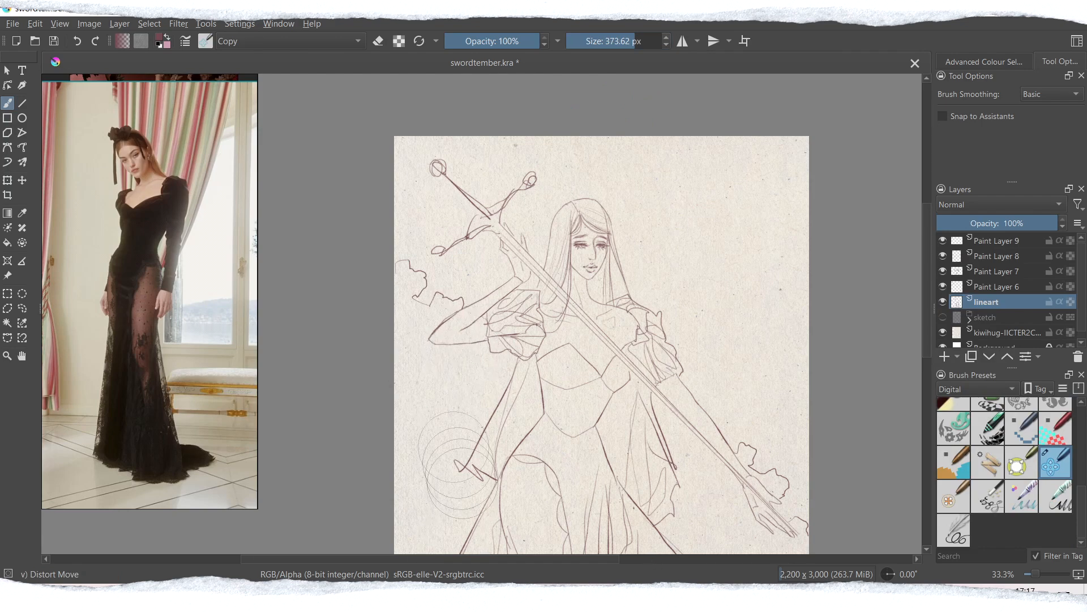
{"action": "left_click_drag", "start_coordinate": [514, 345], "coordinate": [482, 352]}
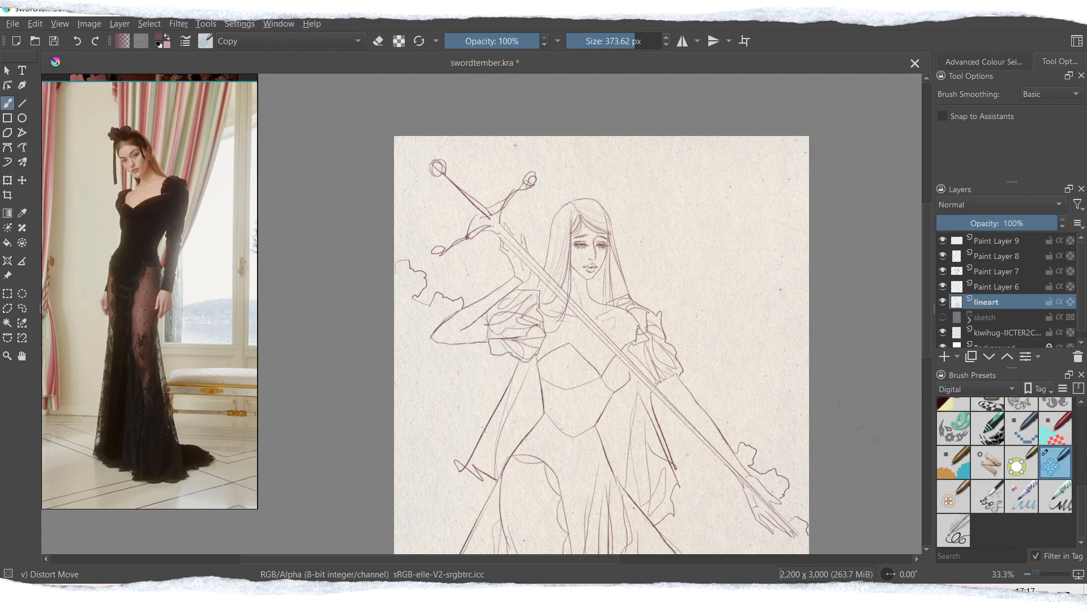
{"action": "left_click_drag", "start_coordinate": [926, 322], "coordinate": [920, 360]}
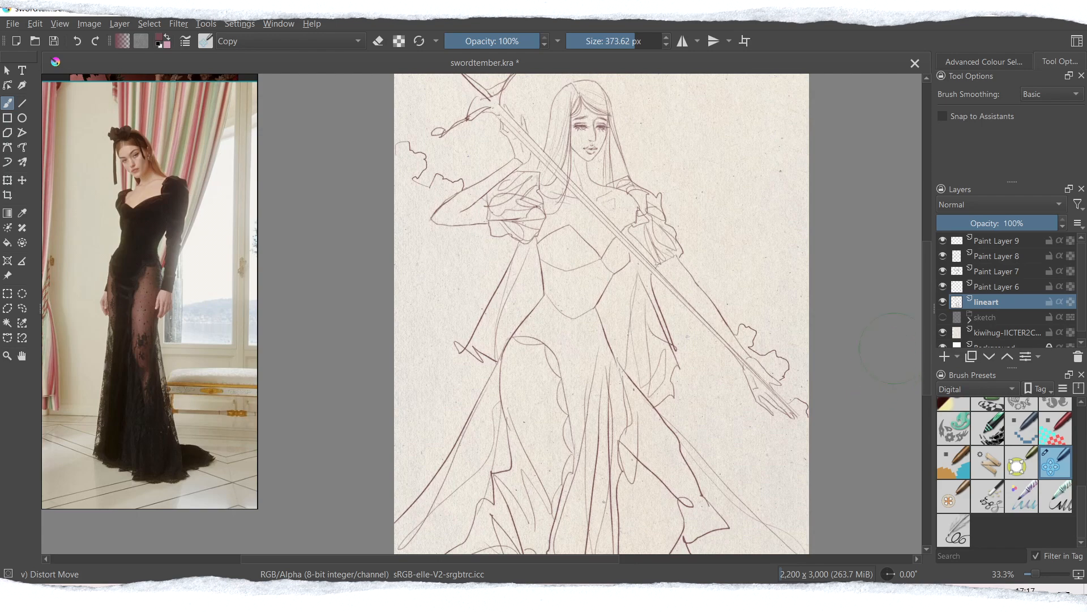
{"action": "left_click_drag", "start_coordinate": [924, 315], "coordinate": [928, 281]}
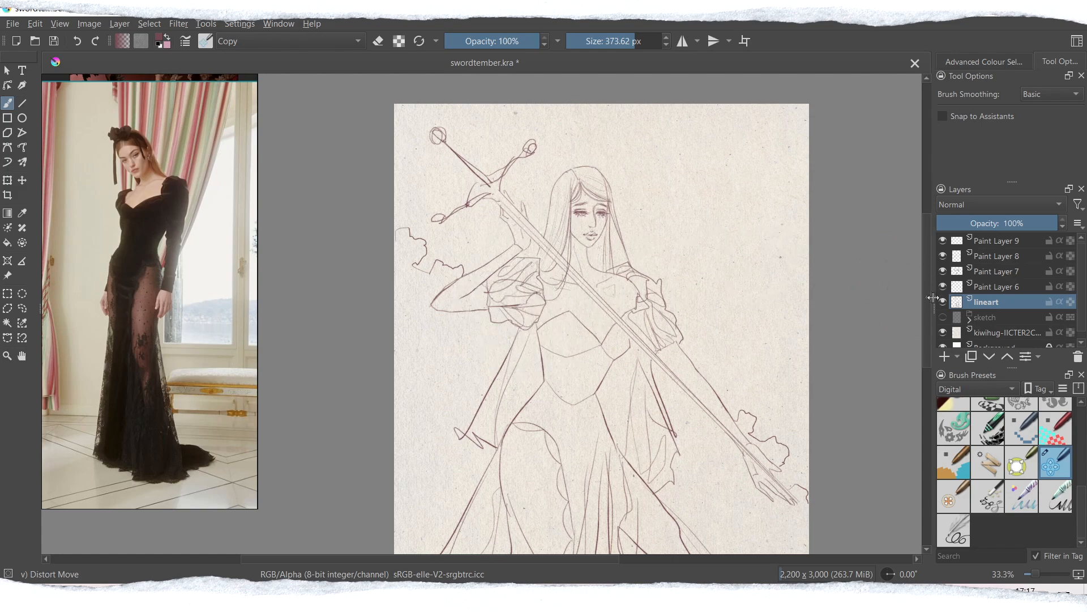
{"action": "scroll", "coordinate": [919, 315], "scroll_direction": "down", "scroll_amount": 5}
{"action": "scroll", "coordinate": [915, 342], "scroll_direction": "up", "scroll_amount": 3}
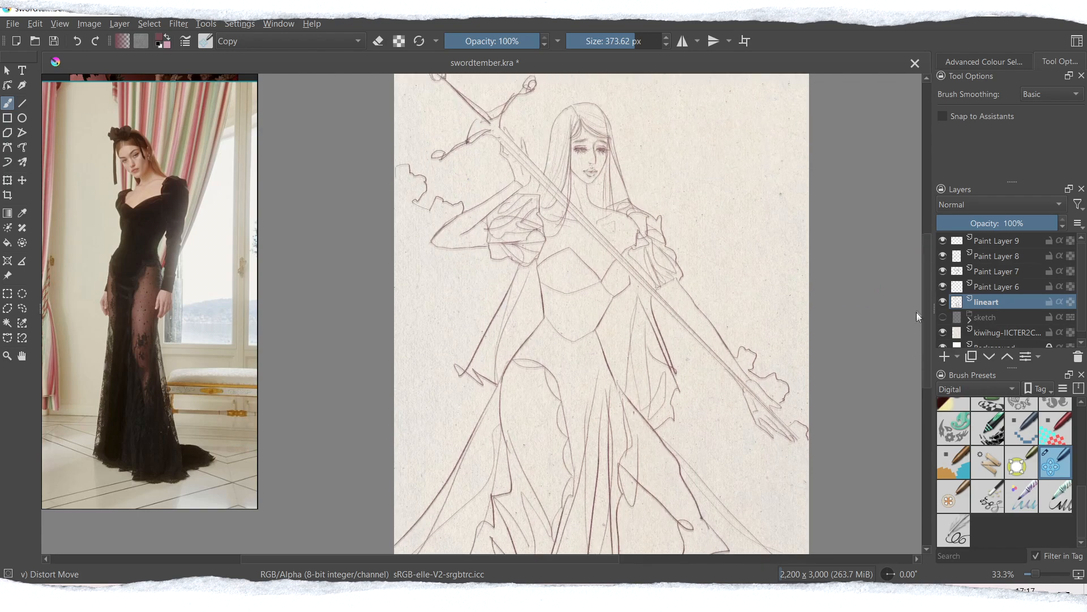
Group Paint Layers 6 to 9 with the lineart layer and name the group "lineart".
{"action": "scroll", "coordinate": [918, 309], "scroll_direction": "up", "scroll_amount": 2}
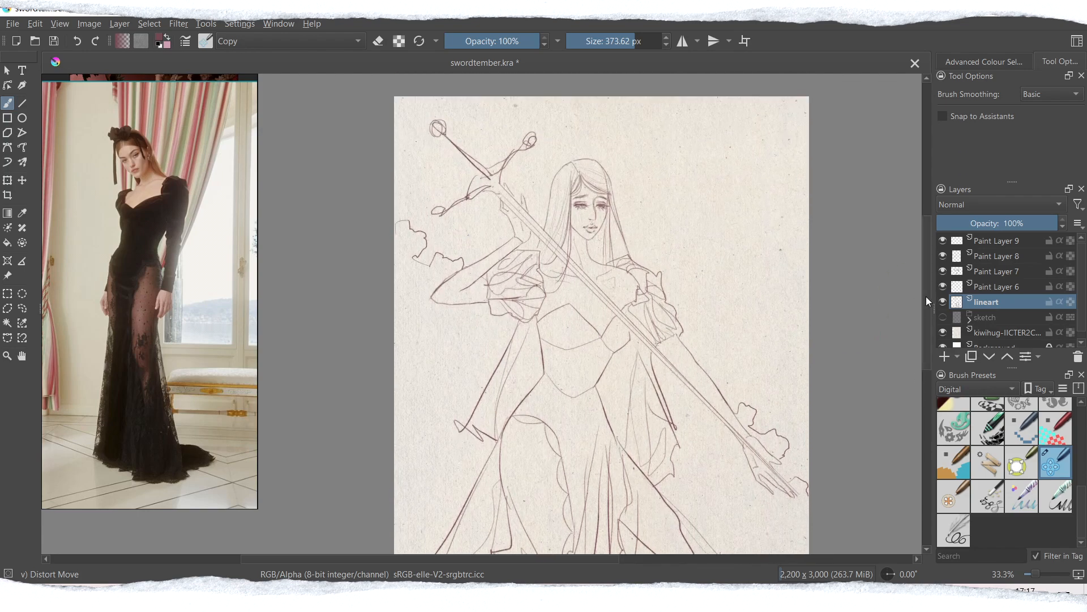
{"action": "scroll", "coordinate": [924, 300], "scroll_direction": "down", "scroll_amount": 1}
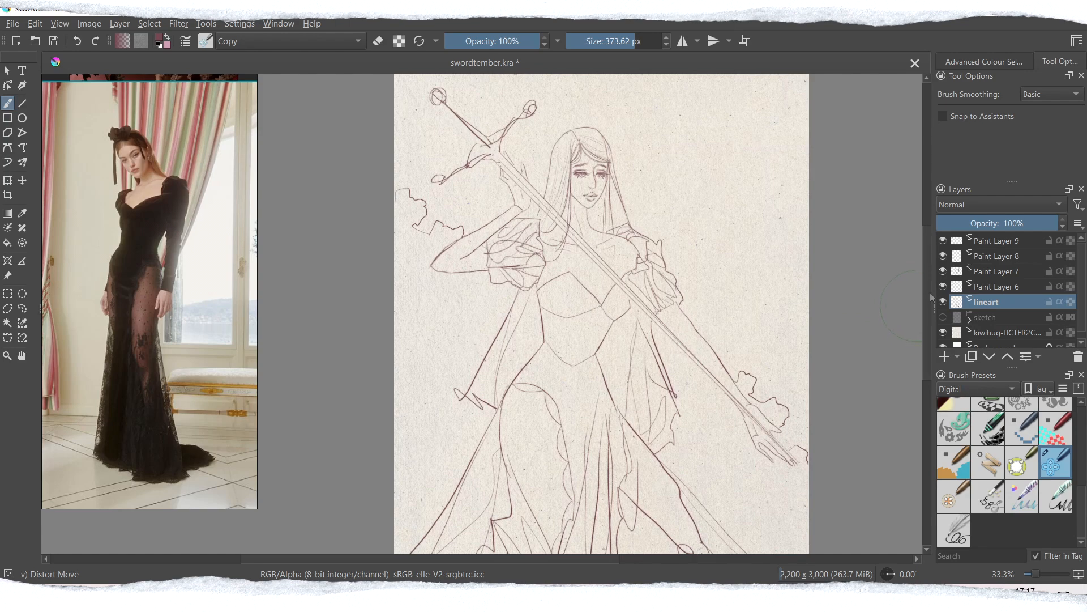
{"action": "left_click", "coordinate": [1006, 244]}
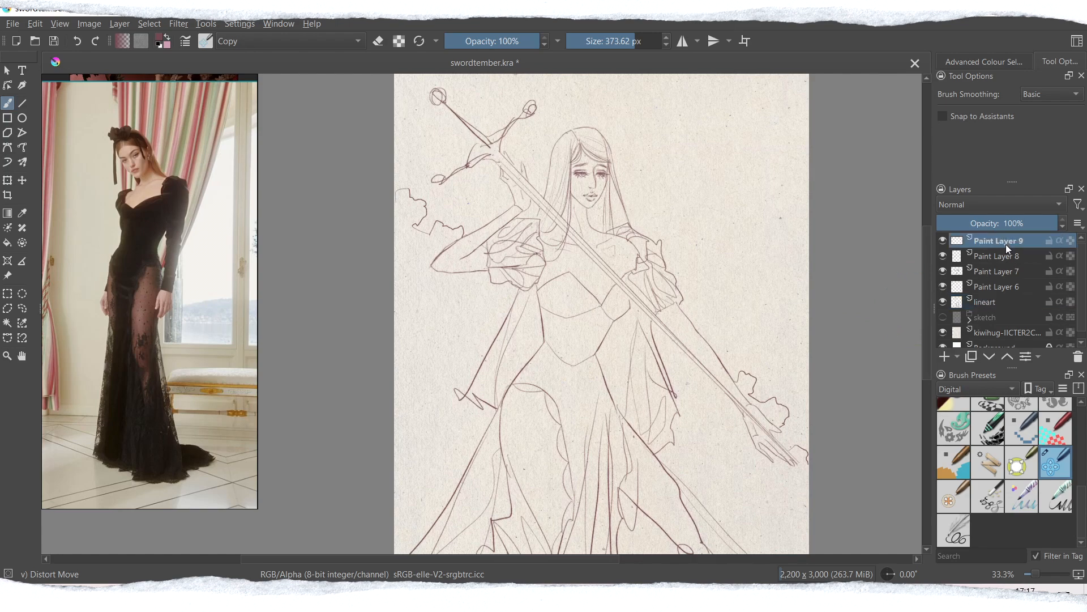
{"action": "left_click", "coordinate": [1002, 302], "text": "shift"}
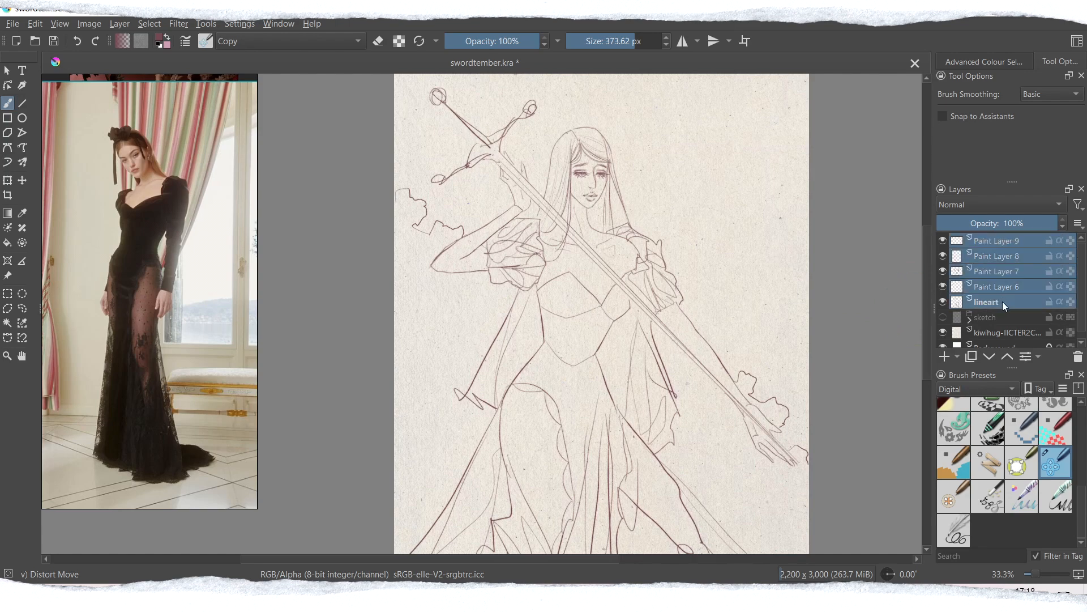
{"action": "right_click", "coordinate": [990, 269]}
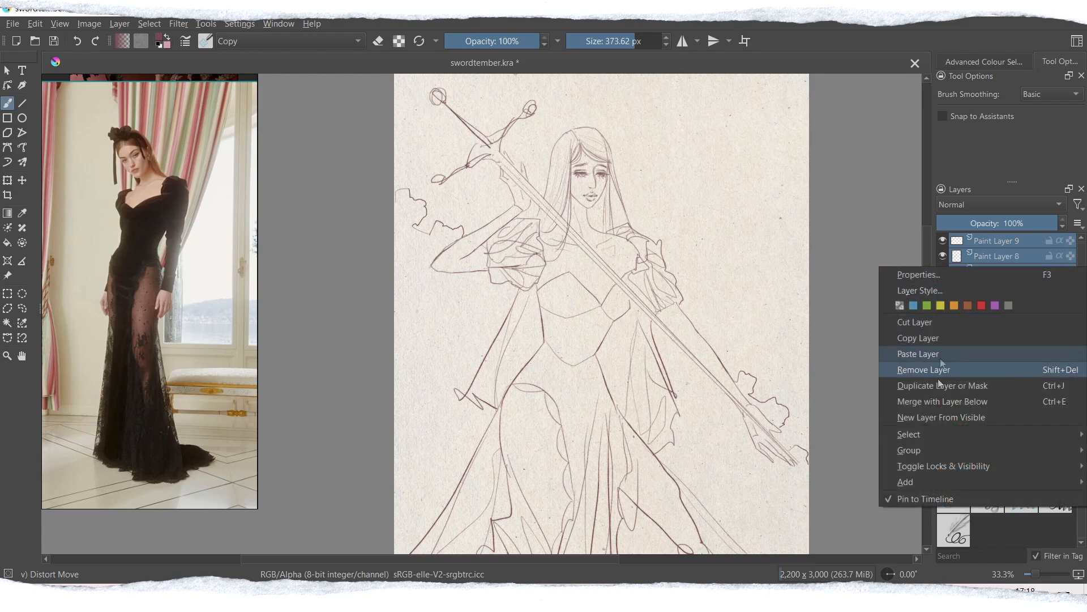
{"action": "mouse_move", "coordinate": [929, 448]}
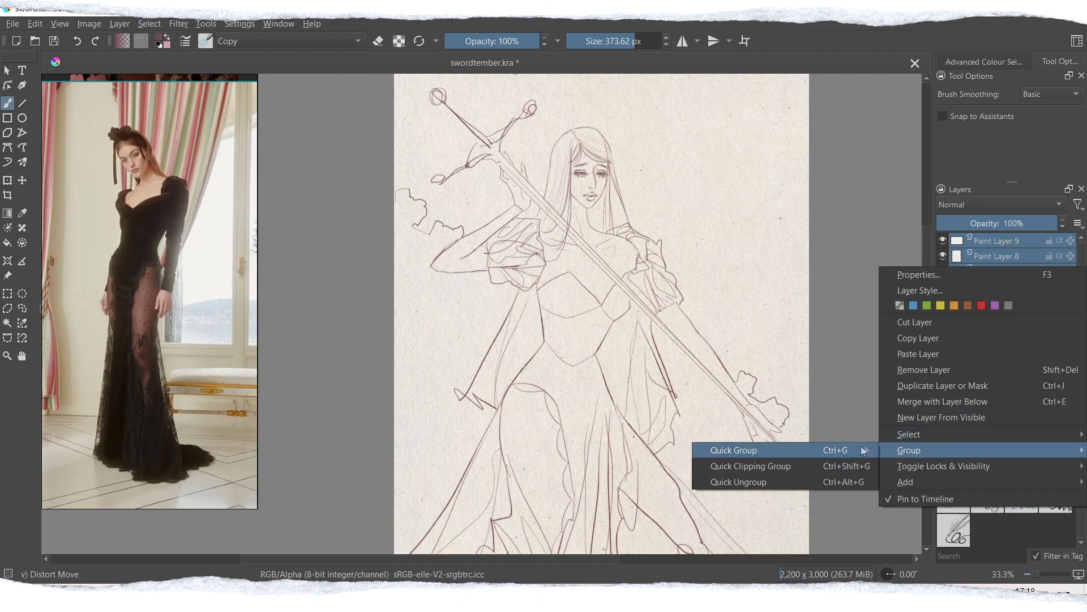
{"action": "left_click", "coordinate": [827, 450]}
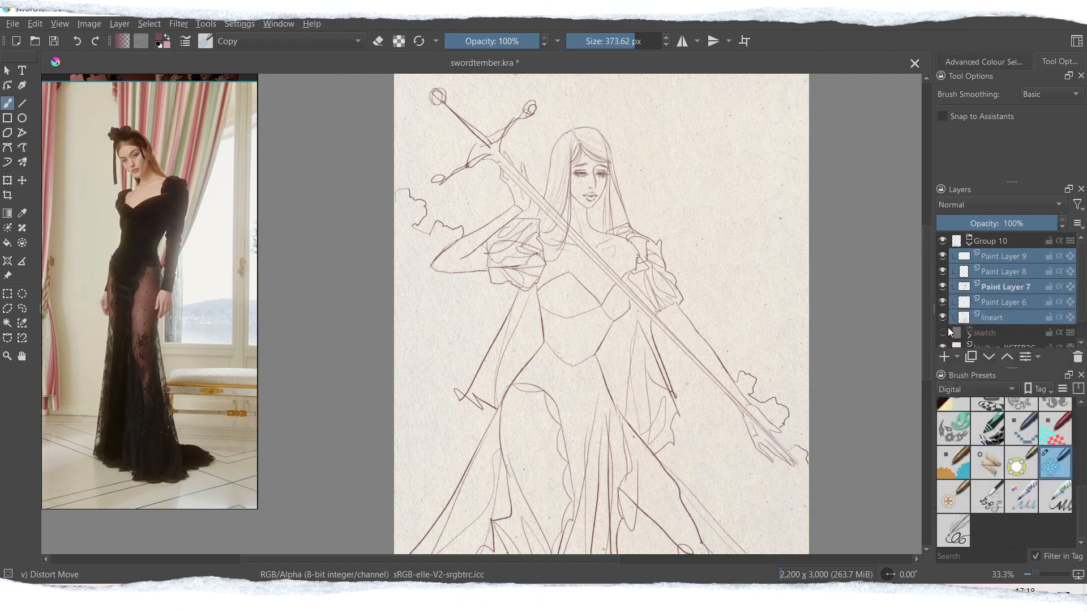
{"action": "left_click", "coordinate": [970, 243]}
{"action": "double_click", "coordinate": [991, 241]}
{"action": "type", "text": "lineart"}
{"action": "key", "text": "Return"}
Add a new layer, move it above the lineart group and name it "color".
{"action": "left_click", "coordinate": [1008, 272]}
{"action": "left_click", "coordinate": [945, 357]}
{"action": "left_click_drag", "start_coordinate": [996, 272], "coordinate": [1003, 234]}
{"action": "double_click", "coordinate": [992, 242]}
{"action": "type", "text": "color"}
{"action": "key", "text": "Return"}
Choose the WaterC Spread WideArea brush from the watercolor presets and set the color layer's blending mode to Multiply.
{"action": "left_click_drag", "start_coordinate": [927, 341], "coordinate": [919, 338]}
{"action": "left_click_drag", "start_coordinate": [1082, 499], "coordinate": [1081, 420]}
{"action": "left_click", "coordinate": [987, 390]}
{"action": "left_click", "coordinate": [961, 527]}
{"action": "left_click", "coordinate": [988, 463]}
{"action": "left_click", "coordinate": [1000, 205]}
{"action": "left_click", "coordinate": [963, 219]}
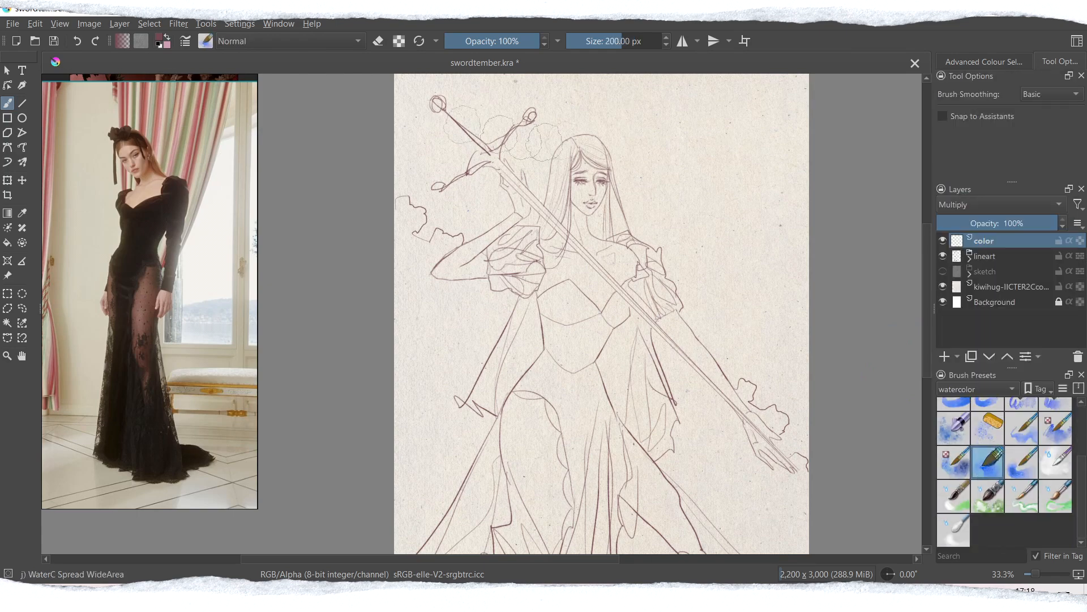
Pick a pale pink skin tone, about #f9e9e6, and paint the face, neck and chest with the brush at 200 px.
{"action": "left_click", "coordinate": [167, 36]}
{"action": "left_click", "coordinate": [159, 38]}
{"action": "left_click", "coordinate": [414, 213]}
{"action": "left_click_drag", "start_coordinate": [441, 231], "coordinate": [434, 236]}
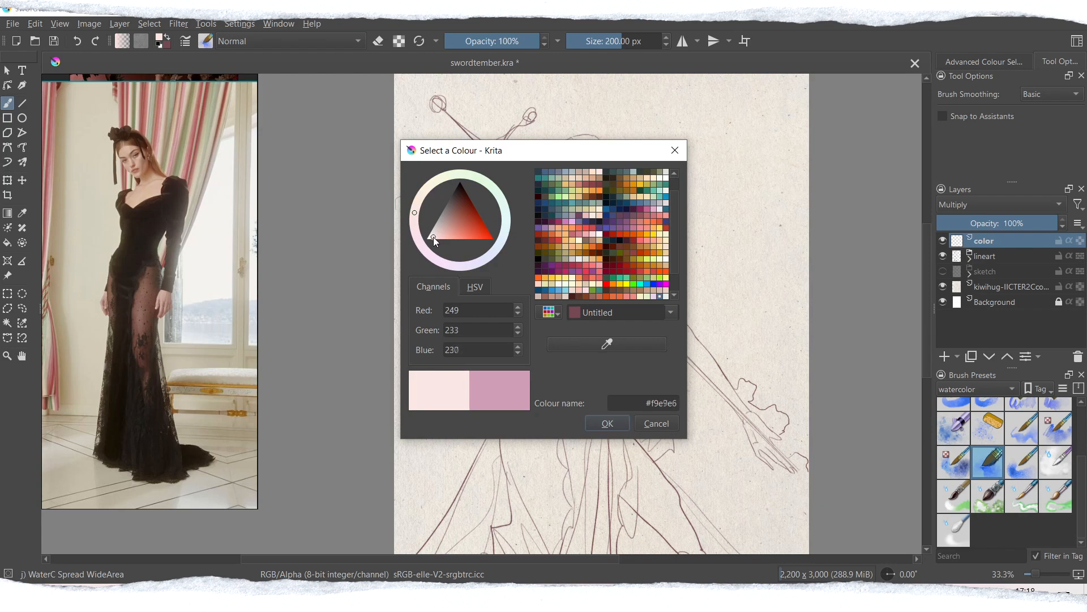
{"action": "left_click", "coordinate": [602, 422]}
{"action": "left_click_drag", "start_coordinate": [578, 184], "coordinate": [579, 201]}
{"action": "left_click_drag", "start_coordinate": [586, 164], "coordinate": [590, 207]}
{"action": "mouse_move", "coordinate": [583, 218]}
{"action": "left_mouse_down"}
{"action": "mouse_move", "coordinate": [608, 255]}
{"action": "mouse_move", "coordinate": [556, 272]}
{"action": "left_mouse_up"}
{"action": "key", "text": "ctrl+z"}
{"action": "left_click_drag", "start_coordinate": [583, 196], "coordinate": [589, 230]}
{"action": "mouse_move", "coordinate": [589, 229]}
{"action": "left_mouse_down"}
{"action": "mouse_move", "coordinate": [623, 269]}
{"action": "mouse_move", "coordinate": [558, 270]}
{"action": "left_mouse_up"}
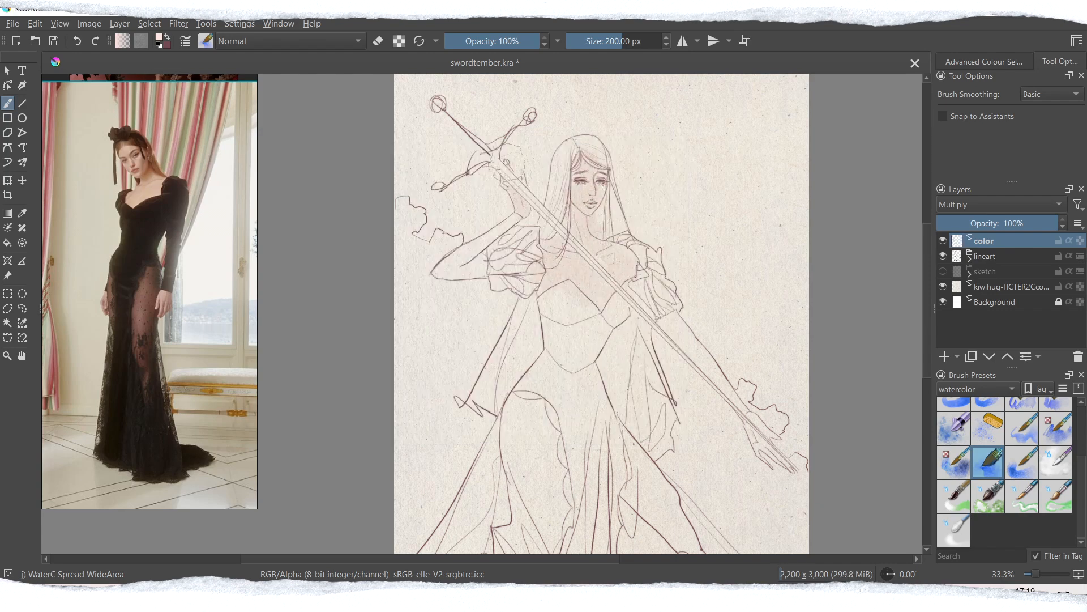
Paint the lowered hand and the exposed leg in the same pale skin tone.
{"action": "left_click_drag", "start_coordinate": [759, 448], "coordinate": [741, 423]}
{"action": "left_click_drag", "start_coordinate": [928, 312], "coordinate": [927, 340]}
{"action": "mouse_move", "coordinate": [536, 334]}
{"action": "left_mouse_down"}
{"action": "mouse_move", "coordinate": [543, 444]}
{"action": "mouse_move", "coordinate": [535, 340]}
{"action": "left_mouse_up"}
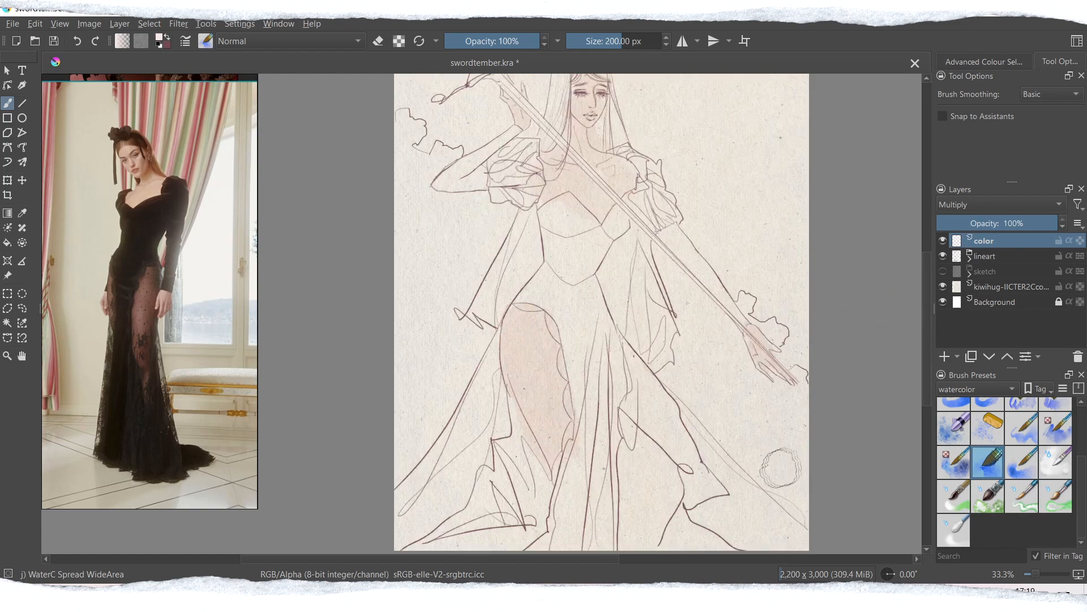
{"action": "left_click_drag", "start_coordinate": [927, 333], "coordinate": [927, 310]}
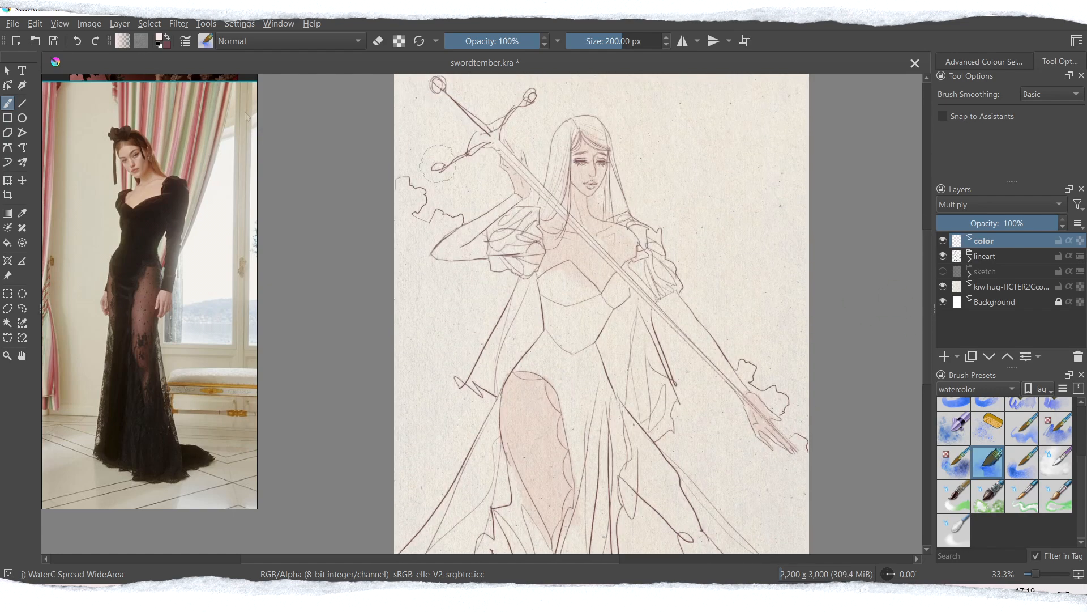
{"action": "left_click", "coordinate": [167, 36]}
{"action": "left_click", "coordinate": [159, 38]}
{"action": "left_click_drag", "start_coordinate": [444, 235], "coordinate": [446, 229]}
{"action": "left_click", "coordinate": [606, 424]}
{"action": "mouse_move", "coordinate": [426, 324]}
{"action": "left_mouse_down"}
{"action": "mouse_move", "coordinate": [406, 197]}
{"action": "mouse_move", "coordinate": [442, 237]}
{"action": "mouse_move", "coordinate": [416, 235]}
{"action": "mouse_move", "coordinate": [409, 205]}
{"action": "left_mouse_up"}
{"action": "key", "text": "ctrl+z"}
{"action": "left_click", "coordinate": [159, 38]}
{"action": "left_click", "coordinate": [607, 423]}
{"action": "key", "text": "ctrl+z"}
Pick pink #e4bac7 and wash it over the flower areas on both sides of the woman.
{"action": "left_click", "coordinate": [159, 38]}
{"action": "left_click", "coordinate": [442, 232]}
{"action": "left_click", "coordinate": [606, 423]}
{"action": "mouse_move", "coordinate": [423, 303]}
{"action": "left_mouse_down"}
{"action": "mouse_move", "coordinate": [402, 208]}
{"action": "mouse_move", "coordinate": [440, 233]}
{"action": "left_mouse_up"}
{"action": "mouse_move", "coordinate": [439, 294]}
{"action": "left_mouse_down"}
{"action": "mouse_move", "coordinate": [452, 439]}
{"action": "mouse_move", "coordinate": [432, 286]}
{"action": "mouse_move", "coordinate": [485, 385]}
{"action": "mouse_move", "coordinate": [411, 504]}
{"action": "left_mouse_up"}
{"action": "mouse_move", "coordinate": [703, 387]}
{"action": "left_mouse_down"}
{"action": "mouse_move", "coordinate": [776, 532]}
{"action": "mouse_move", "coordinate": [798, 405]}
{"action": "mouse_move", "coordinate": [767, 330]}
{"action": "left_mouse_up"}
Pick brown #b38b6e from the palette and paint the long hair falling on both sides of the waist.
{"action": "scroll", "coordinate": [772, 524], "scroll_direction": "down", "scroll_amount": 1}
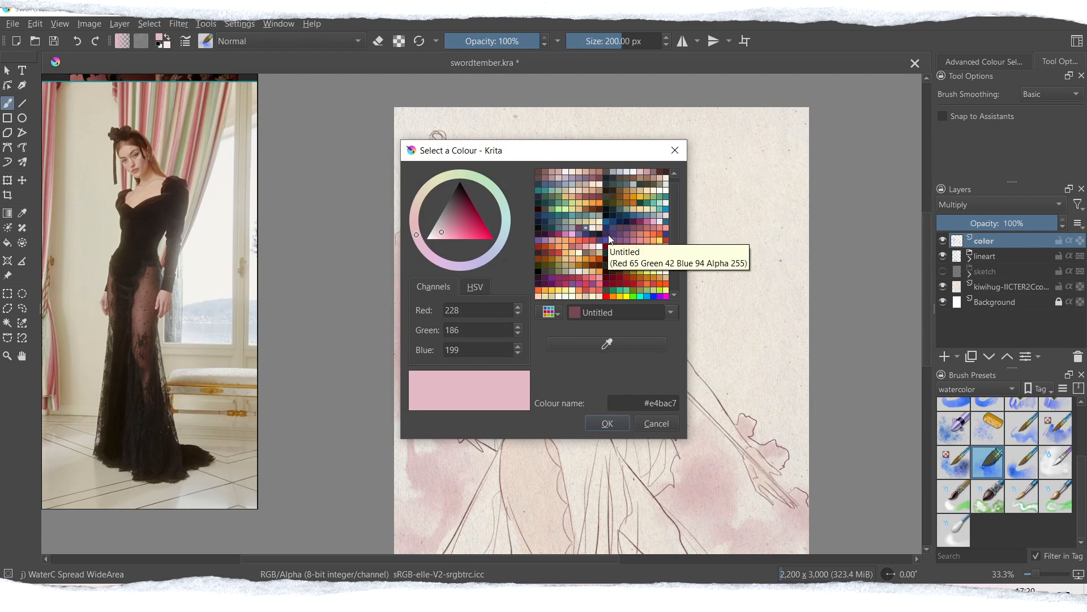
{"action": "left_click", "coordinate": [599, 204]}
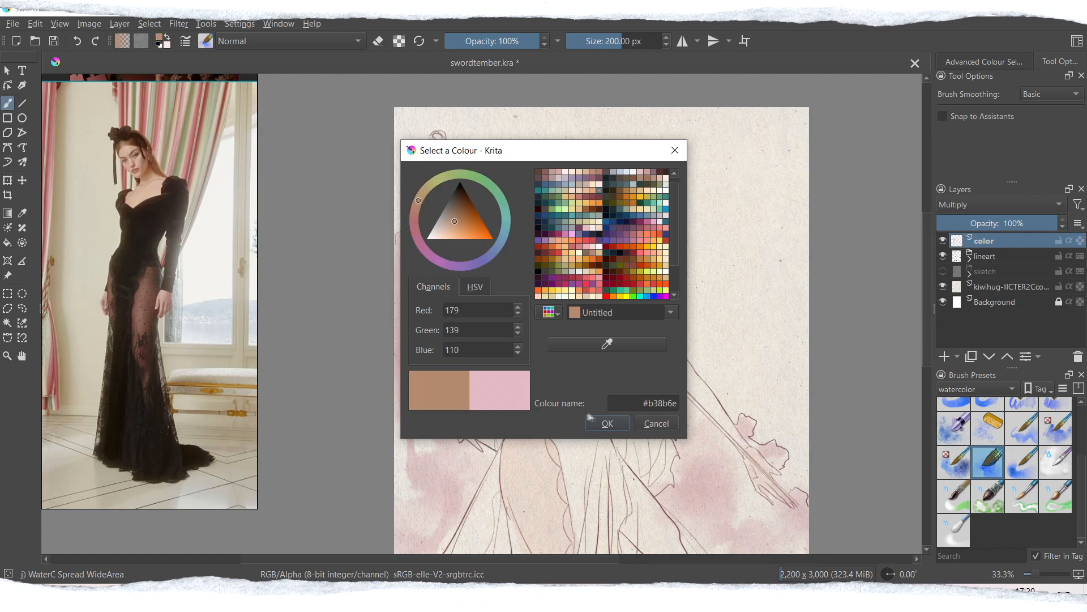
{"action": "left_click", "coordinate": [607, 423]}
{"action": "mouse_move", "coordinate": [552, 241]}
{"action": "left_mouse_down"}
{"action": "mouse_move", "coordinate": [566, 179]}
{"action": "mouse_move", "coordinate": [600, 182]}
{"action": "left_mouse_up"}
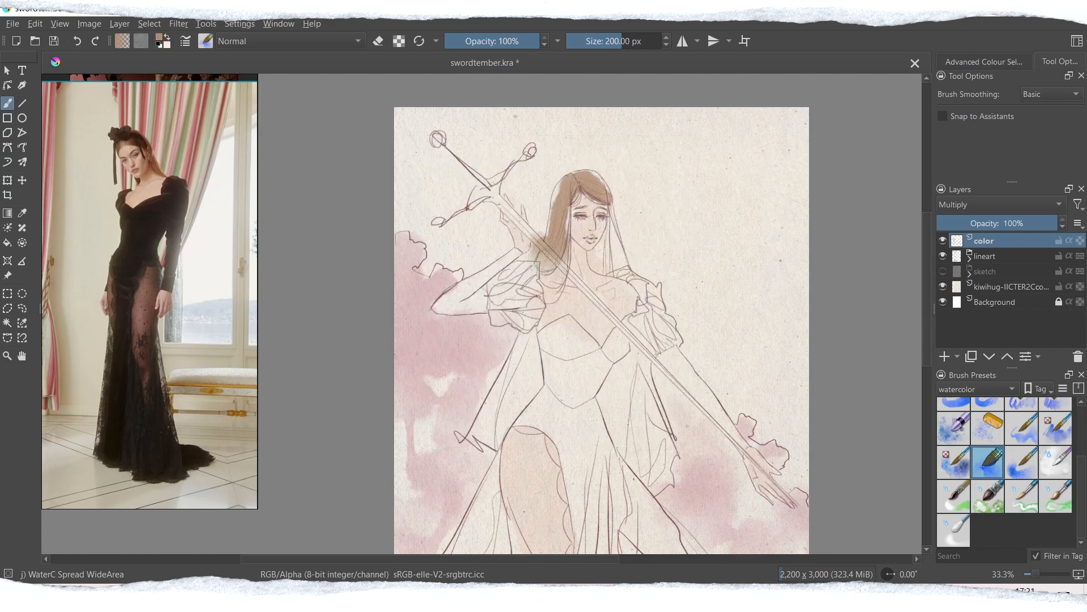
{"action": "key", "text": "ctrl+z"}
{"action": "mouse_move", "coordinate": [542, 284]}
{"action": "left_mouse_down"}
{"action": "mouse_move", "coordinate": [530, 397]}
{"action": "mouse_move", "coordinate": [478, 436]}
{"action": "mouse_move", "coordinate": [536, 368]}
{"action": "mouse_move", "coordinate": [533, 330]}
{"action": "left_mouse_up"}
{"action": "mouse_move", "coordinate": [594, 419]}
{"action": "left_mouse_down"}
{"action": "mouse_move", "coordinate": [628, 354]}
{"action": "mouse_move", "coordinate": [659, 499]}
{"action": "left_mouse_up"}
Reduce the brush to about 125 px and fill the hair around the face with brown.
{"action": "left_click_drag", "start_coordinate": [620, 42], "coordinate": [614, 41]}
{"action": "mouse_move", "coordinate": [567, 186]}
{"action": "left_mouse_down"}
{"action": "mouse_move", "coordinate": [547, 264]}
{"action": "mouse_move", "coordinate": [583, 178]}
{"action": "mouse_move", "coordinate": [619, 200]}
{"action": "mouse_move", "coordinate": [588, 182]}
{"action": "mouse_move", "coordinate": [601, 203]}
{"action": "left_mouse_up"}
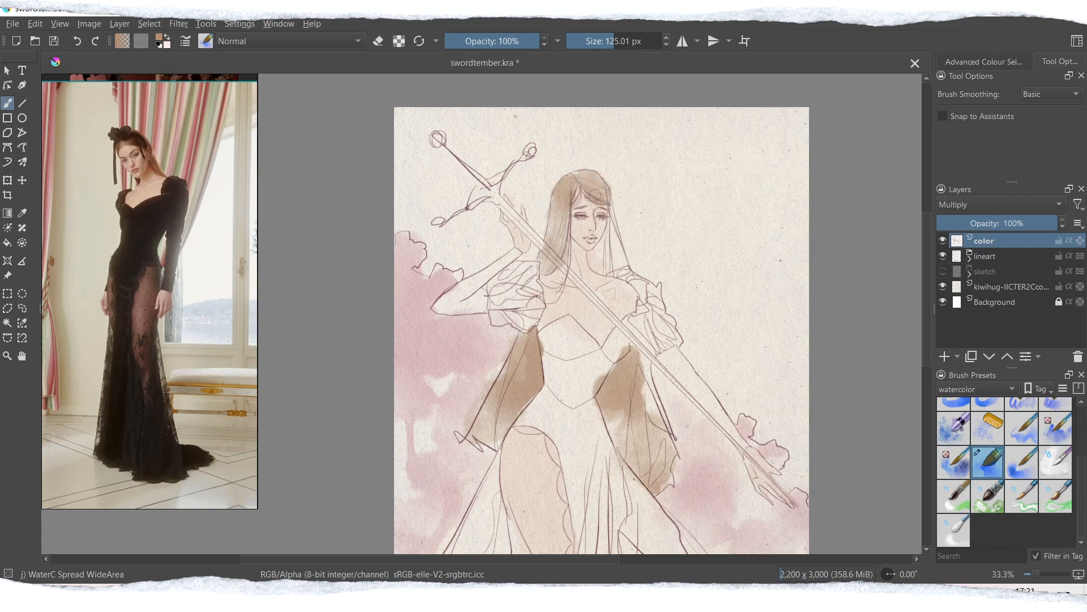
{"action": "key", "text": "ctrl+z"}
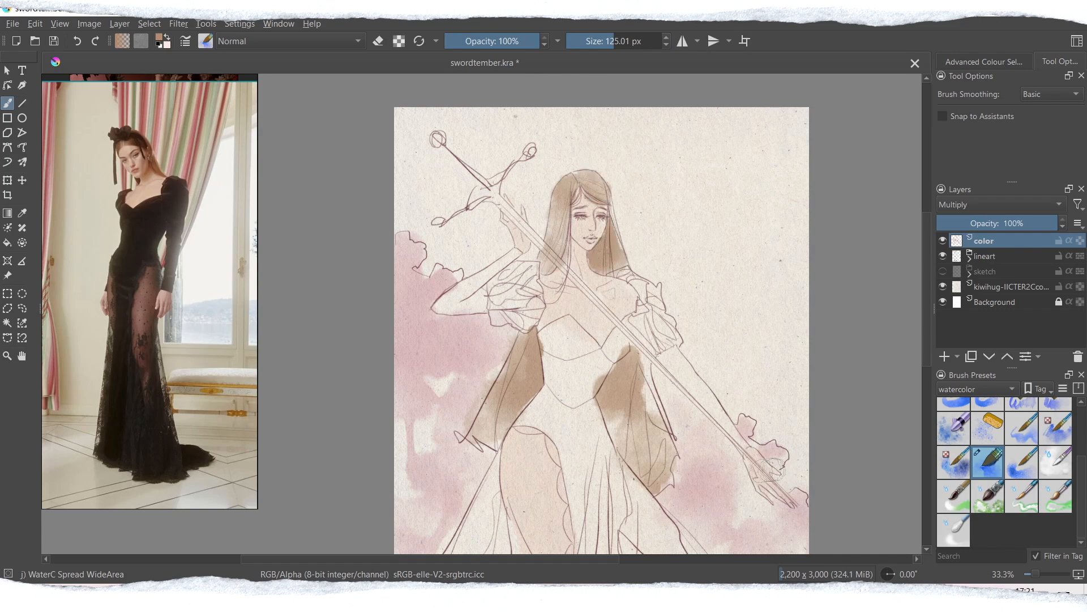
{"action": "mouse_move", "coordinate": [924, 269]}
{"action": "left_mouse_down"}
{"action": "mouse_move", "coordinate": [922, 309]}
{"action": "mouse_move", "coordinate": [919, 268]}
{"action": "mouse_move", "coordinate": [917, 278]}
{"action": "left_mouse_up"}
Set the brush blending mode to Multiply and layer darker brown over the lower hair and beside the face.
{"action": "left_click", "coordinate": [162, 44]}
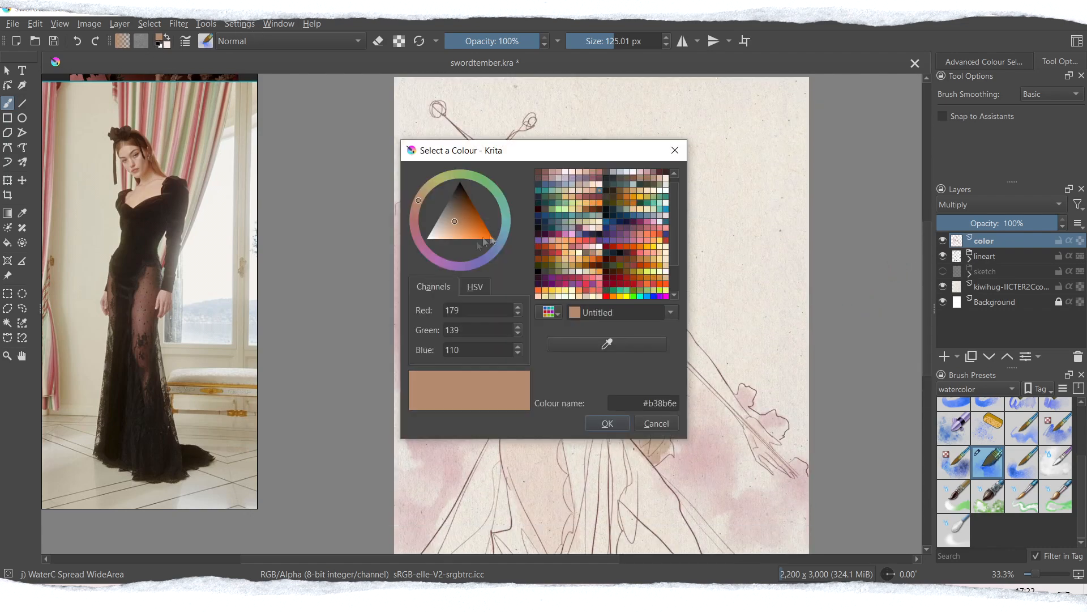
{"action": "left_click", "coordinate": [677, 151]}
{"action": "left_click", "coordinate": [286, 41]}
{"action": "left_click", "coordinate": [249, 120]}
{"action": "mouse_move", "coordinate": [521, 320]}
{"action": "left_mouse_down"}
{"action": "mouse_move", "coordinate": [481, 408]}
{"action": "mouse_move", "coordinate": [526, 374]}
{"action": "mouse_move", "coordinate": [499, 385]}
{"action": "mouse_move", "coordinate": [531, 358]}
{"action": "mouse_move", "coordinate": [534, 315]}
{"action": "left_mouse_up"}
{"action": "key", "text": "ctrl+z"}
{"action": "mouse_move", "coordinate": [620, 360]}
{"action": "left_mouse_down"}
{"action": "mouse_move", "coordinate": [626, 339]}
{"action": "mouse_move", "coordinate": [634, 427]}
{"action": "mouse_move", "coordinate": [671, 453]}
{"action": "left_mouse_up"}
{"action": "left_click_drag", "start_coordinate": [623, 204], "coordinate": [600, 246]}
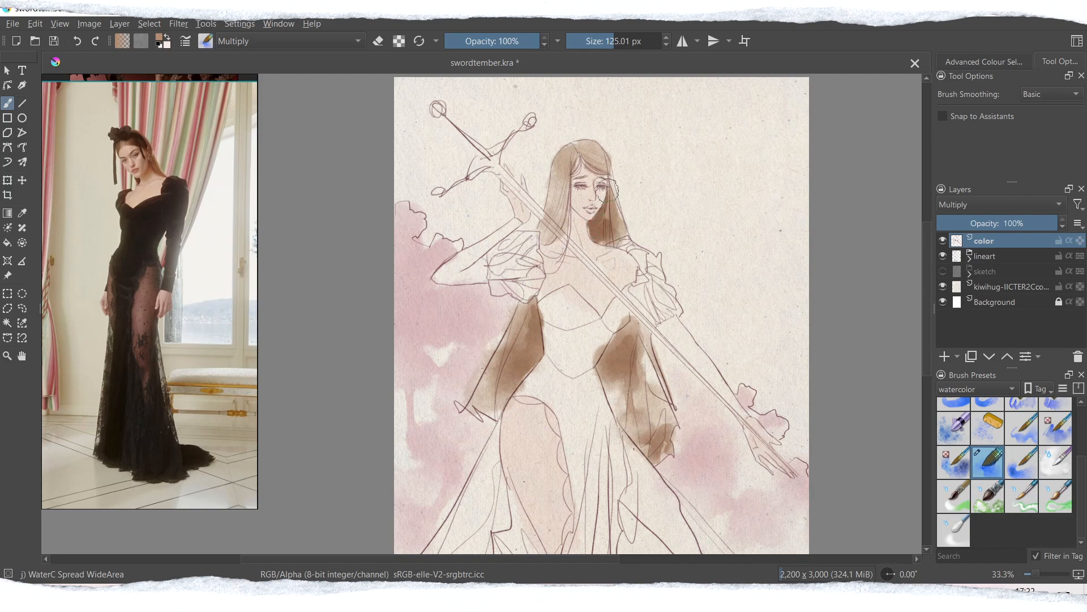
{"action": "left_click_drag", "start_coordinate": [564, 170], "coordinate": [542, 233]}
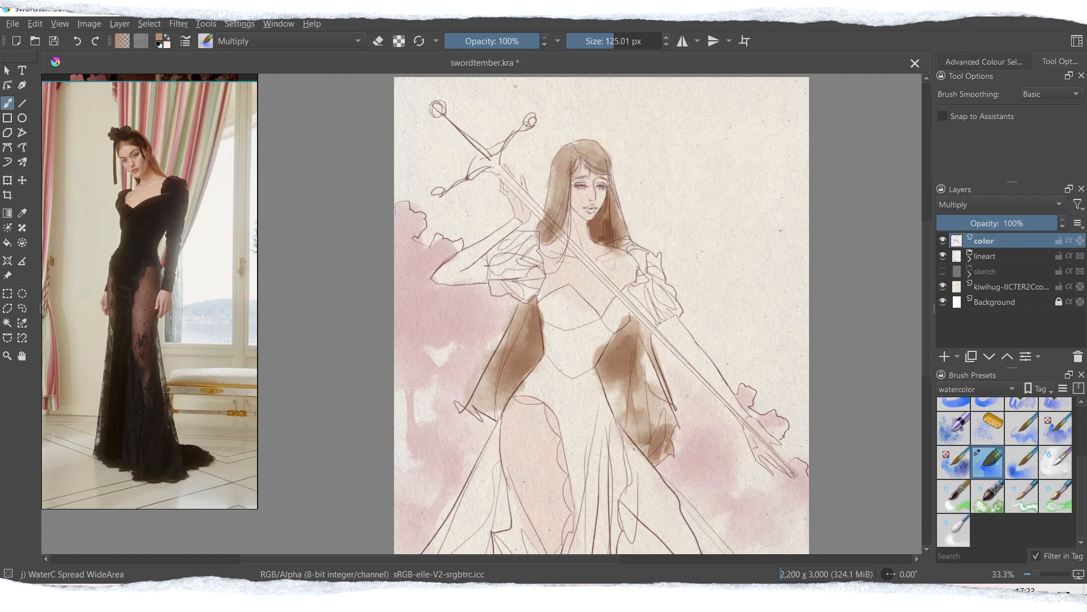
Switch back to the pale skin tone and layer shading over the hands, chest and exposed leg.
{"action": "key", "text": "e"}
{"action": "key", "text": "e"}
{"action": "left_click", "coordinate": [166, 38]}
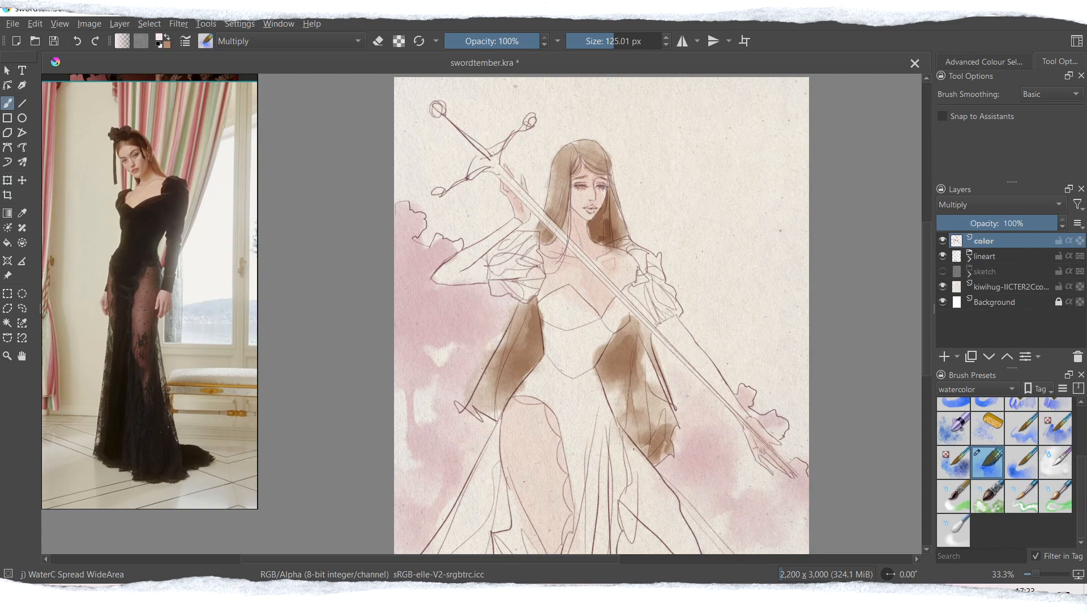
{"action": "scroll", "coordinate": [566, 423], "scroll_direction": "down", "scroll_amount": 2}
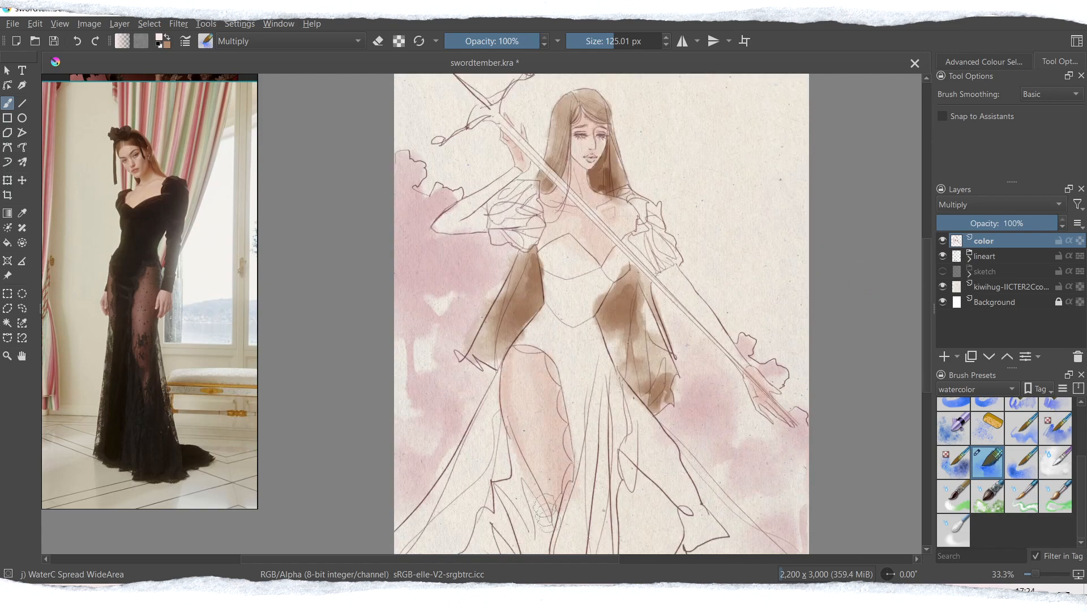
{"action": "scroll", "coordinate": [574, 156], "scroll_direction": "up", "scroll_amount": 2}
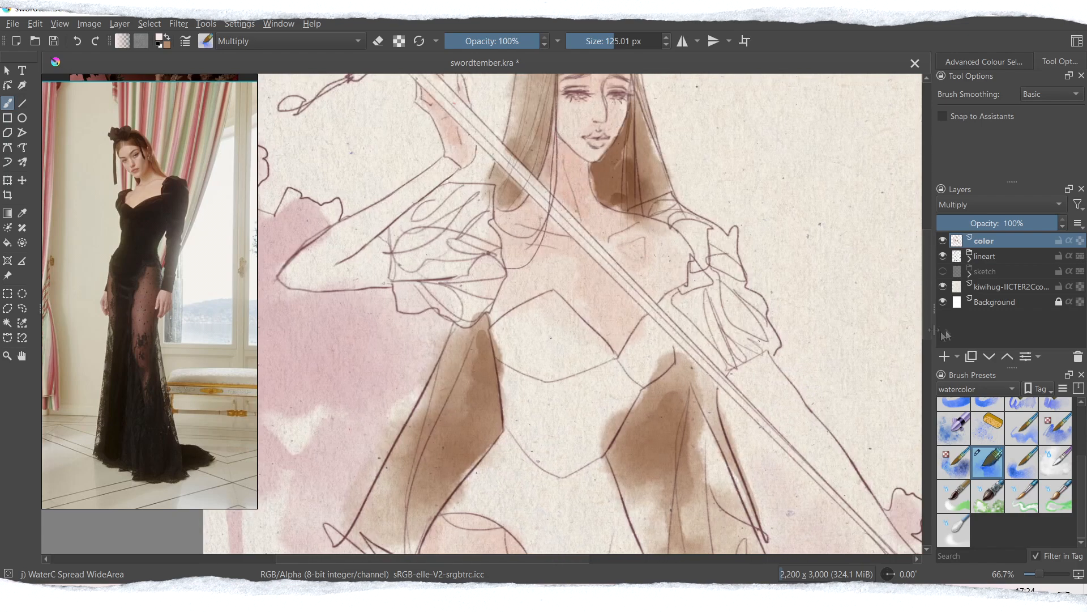
Deepen the skin shading on the neck, chest, collarbones and shoulders.
{"action": "scroll", "coordinate": [894, 297], "scroll_direction": "up", "scroll_amount": 3}
{"action": "mouse_move", "coordinate": [578, 182]}
{"action": "left_mouse_down"}
{"action": "mouse_move", "coordinate": [562, 244]}
{"action": "mouse_move", "coordinate": [599, 235]}
{"action": "mouse_move", "coordinate": [611, 213]}
{"action": "mouse_move", "coordinate": [594, 260]}
{"action": "left_mouse_up"}
{"action": "left_click_drag", "start_coordinate": [620, 439], "coordinate": [606, 409]}
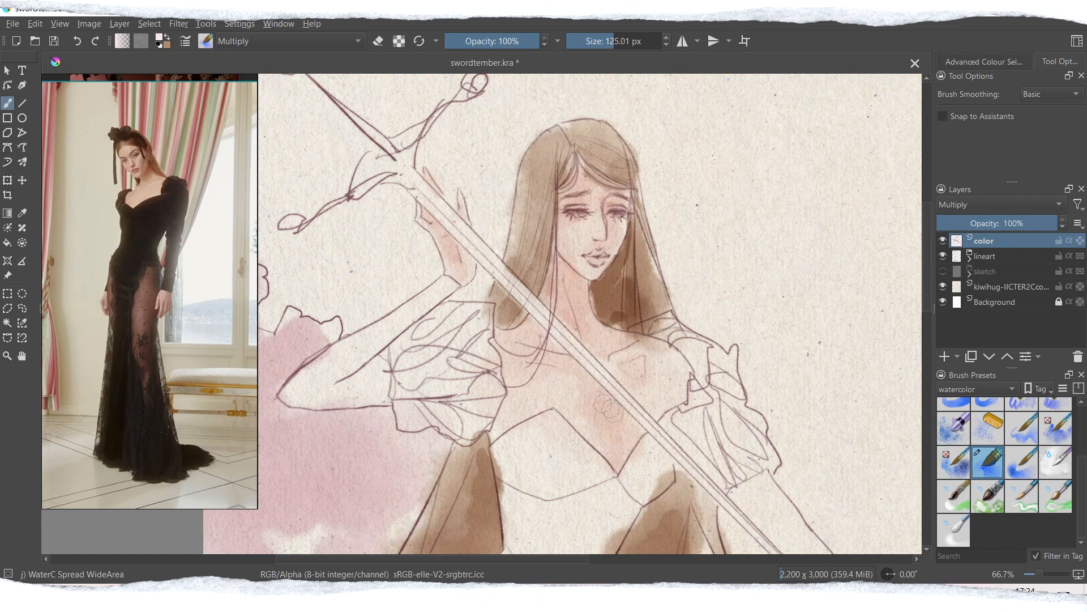
{"action": "left_click_drag", "start_coordinate": [674, 384], "coordinate": [635, 371]}
{"action": "left_click_drag", "start_coordinate": [511, 345], "coordinate": [518, 346]}
{"action": "mouse_move", "coordinate": [495, 425]}
{"action": "left_mouse_down"}
{"action": "mouse_move", "coordinate": [509, 409]}
{"action": "mouse_move", "coordinate": [509, 371]}
{"action": "mouse_move", "coordinate": [493, 430]}
{"action": "left_mouse_up"}
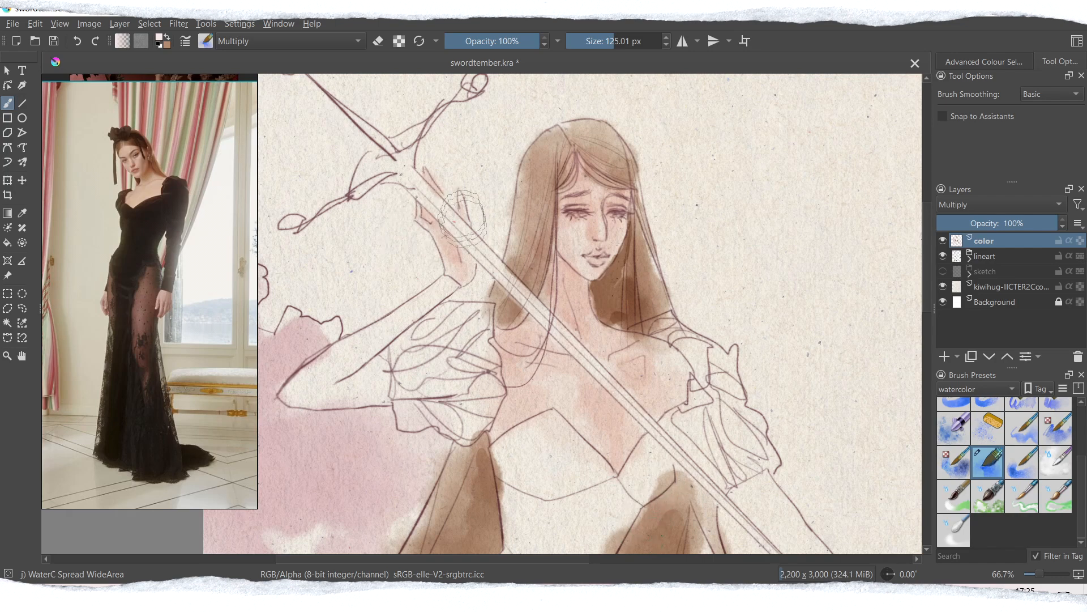
Pick a dark grey and paint the raised arm's sleeve and both puffed upper sleeves.
{"action": "left_click", "coordinate": [162, 41]}
{"action": "mouse_move", "coordinate": [459, 177]}
{"action": "left_mouse_down"}
{"action": "mouse_move", "coordinate": [414, 188]}
{"action": "mouse_move", "coordinate": [455, 173]}
{"action": "left_mouse_up"}
{"action": "left_click", "coordinate": [600, 401]}
{"action": "left_click_drag", "start_coordinate": [347, 351], "coordinate": [435, 367]}
{"action": "mouse_move", "coordinate": [465, 410]}
{"action": "left_mouse_down"}
{"action": "mouse_move", "coordinate": [441, 329]}
{"action": "mouse_move", "coordinate": [416, 307]}
{"action": "mouse_move", "coordinate": [441, 284]}
{"action": "mouse_move", "coordinate": [286, 391]}
{"action": "mouse_move", "coordinate": [384, 395]}
{"action": "left_mouse_up"}
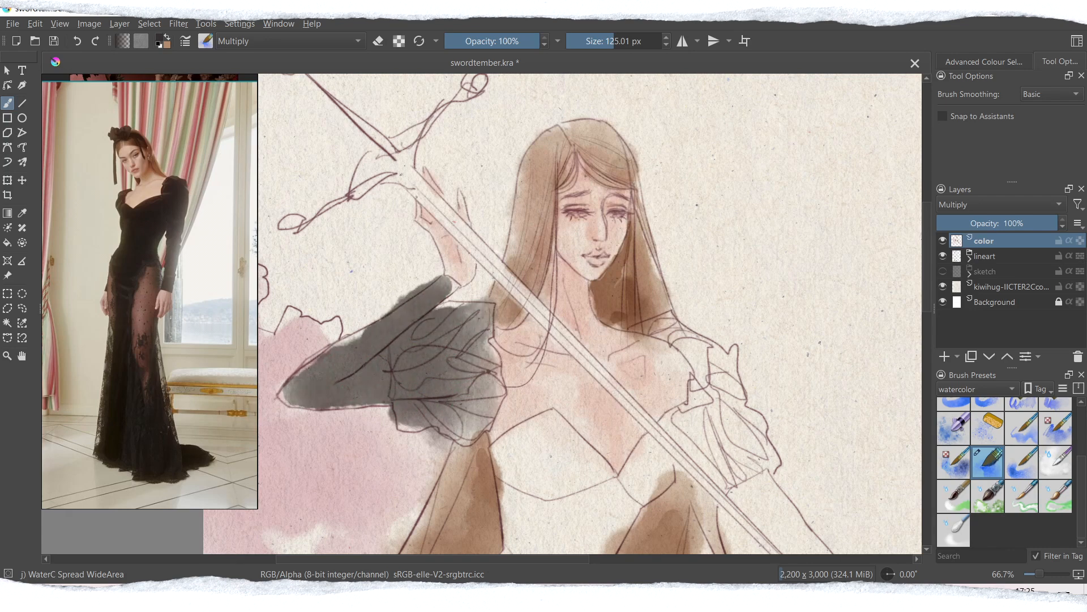
{"action": "mouse_move", "coordinate": [725, 408]}
{"action": "left_mouse_down"}
{"action": "mouse_move", "coordinate": [674, 329]}
{"action": "mouse_move", "coordinate": [646, 326]}
{"action": "mouse_move", "coordinate": [703, 430]}
{"action": "mouse_move", "coordinate": [730, 372]}
{"action": "mouse_move", "coordinate": [737, 453]}
{"action": "mouse_move", "coordinate": [679, 441]}
{"action": "mouse_move", "coordinate": [753, 459]}
{"action": "mouse_move", "coordinate": [761, 422]}
{"action": "left_mouse_up"}
Fill the gown's bodice with dark grey from the neckline to the pointed waist.
{"action": "scroll", "coordinate": [566, 340], "scroll_direction": "down", "scroll_amount": 3}
{"action": "mouse_move", "coordinate": [544, 306]}
{"action": "left_mouse_down"}
{"action": "mouse_move", "coordinate": [544, 374]}
{"action": "mouse_move", "coordinate": [510, 413]}
{"action": "mouse_move", "coordinate": [516, 280]}
{"action": "mouse_move", "coordinate": [572, 293]}
{"action": "left_mouse_up"}
{"action": "left_click_drag", "start_coordinate": [619, 343], "coordinate": [639, 311]}
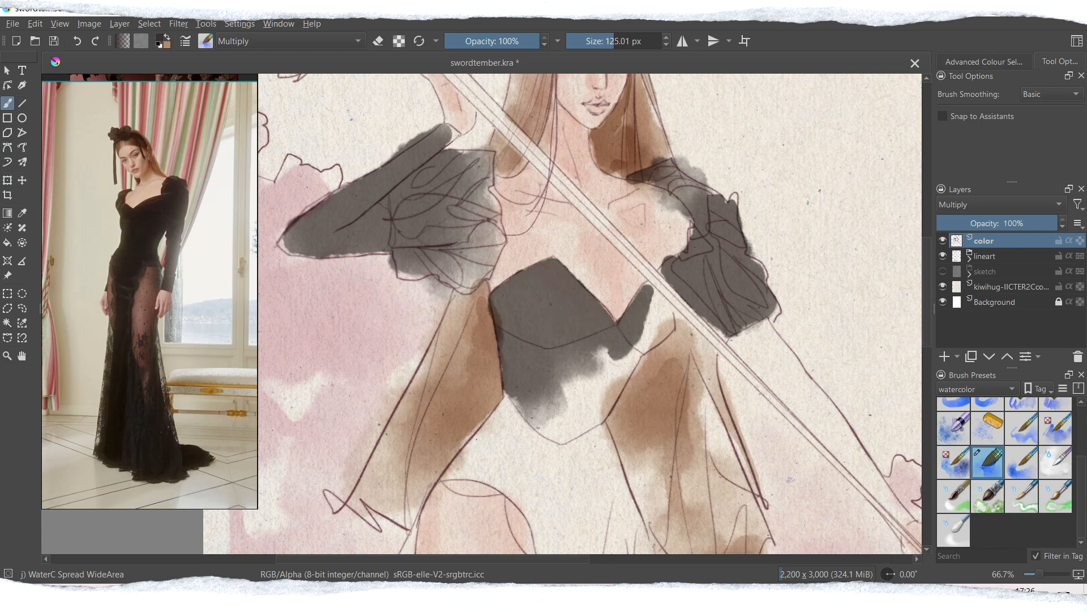
{"action": "mouse_move", "coordinate": [609, 371]}
{"action": "left_mouse_down"}
{"action": "mouse_move", "coordinate": [566, 425]}
{"action": "mouse_move", "coordinate": [625, 374]}
{"action": "left_mouse_up"}
Paint the gown's hip and the skirt's centre panel beside the exposed leg in dark grey.
{"action": "left_click_drag", "start_coordinate": [927, 292], "coordinate": [927, 340]}
{"action": "left_click_drag", "start_coordinate": [510, 222], "coordinate": [465, 257]}
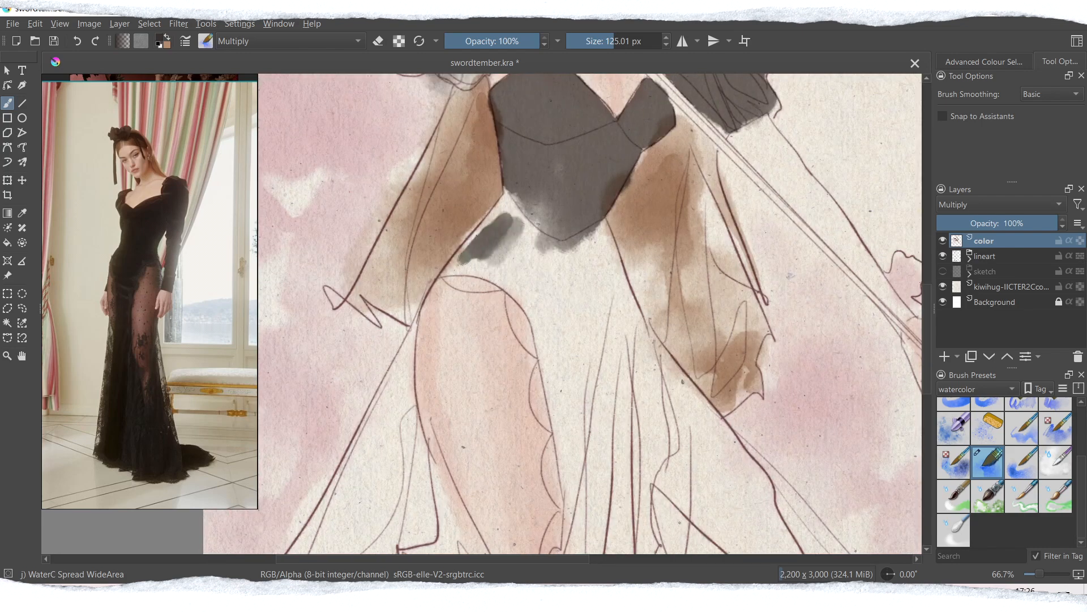
{"action": "mouse_move", "coordinate": [504, 204]}
{"action": "left_mouse_down"}
{"action": "mouse_move", "coordinate": [567, 297]}
{"action": "mouse_move", "coordinate": [456, 269]}
{"action": "mouse_move", "coordinate": [587, 388]}
{"action": "mouse_move", "coordinate": [575, 422]}
{"action": "mouse_move", "coordinate": [595, 277]}
{"action": "mouse_move", "coordinate": [577, 250]}
{"action": "mouse_move", "coordinate": [628, 396]}
{"action": "mouse_move", "coordinate": [583, 510]}
{"action": "left_mouse_up"}
{"action": "scroll", "coordinate": [611, 467], "scroll_direction": "down", "scroll_amount": 4}
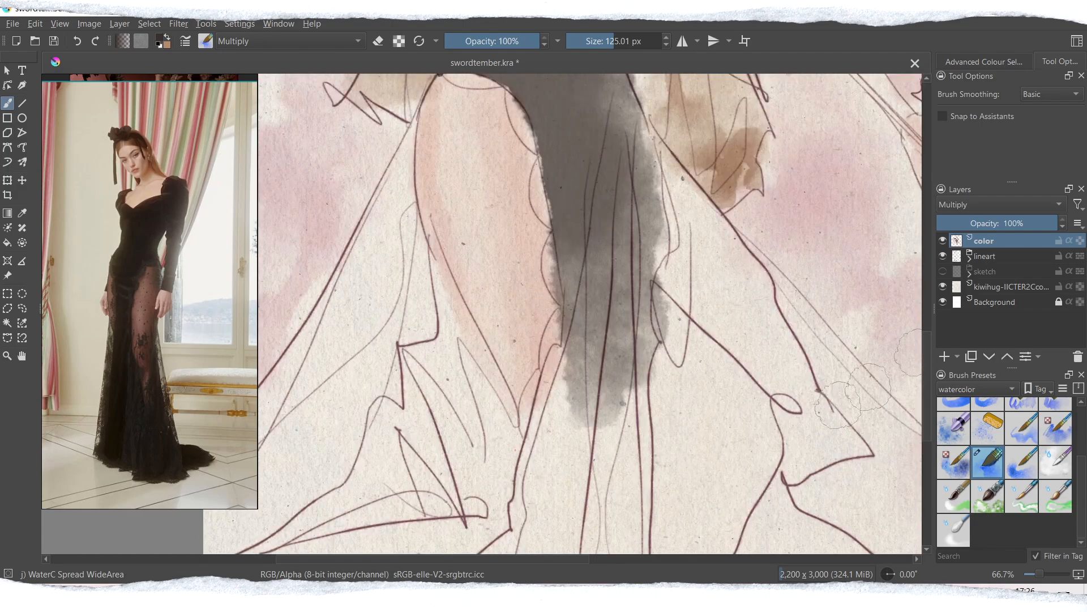
Paint the skirt panel on the outer side of the exposed leg in dark grey down to the hem.
{"action": "left_click_drag", "start_coordinate": [542, 563], "coordinate": [511, 562]}
{"action": "left_click_drag", "start_coordinate": [927, 362], "coordinate": [927, 374]}
{"action": "mouse_move", "coordinate": [467, 271]}
{"action": "left_mouse_down"}
{"action": "mouse_move", "coordinate": [462, 376]}
{"action": "mouse_move", "coordinate": [336, 419]}
{"action": "mouse_move", "coordinate": [470, 199]}
{"action": "mouse_move", "coordinate": [587, 444]}
{"action": "mouse_move", "coordinate": [339, 476]}
{"action": "left_mouse_up"}
{"action": "mouse_move", "coordinate": [484, 176]}
{"action": "left_mouse_down"}
{"action": "mouse_move", "coordinate": [497, 88]}
{"action": "mouse_move", "coordinate": [501, 180]}
{"action": "left_mouse_up"}
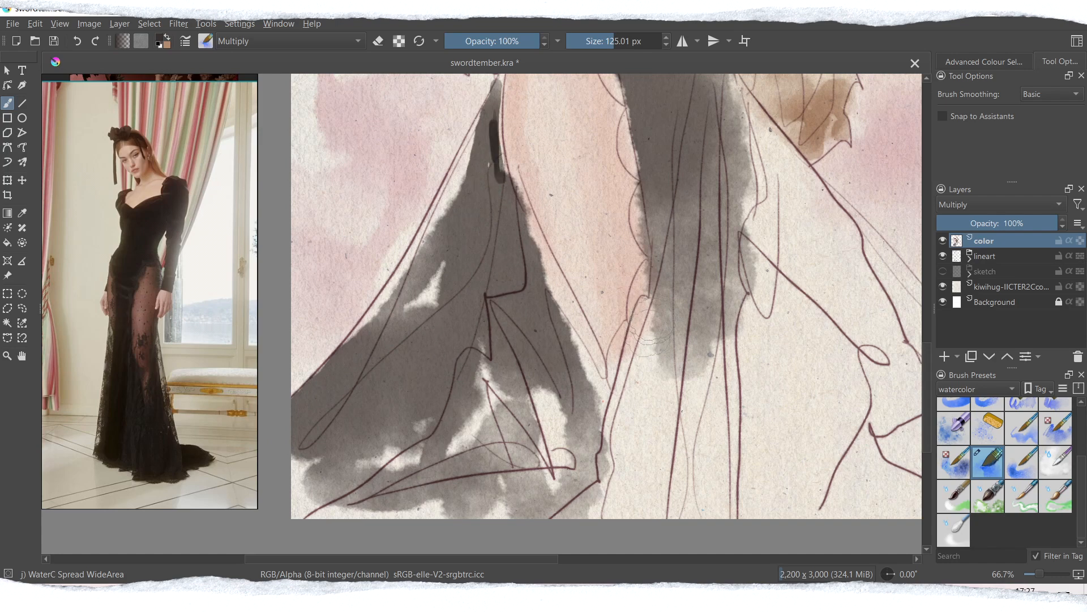
Extend the dark grey over the skirt's centre folds down to the hem.
{"action": "left_click_drag", "start_coordinate": [650, 344], "coordinate": [608, 510]}
{"action": "left_click_drag", "start_coordinate": [480, 561], "coordinate": [549, 562]}
{"action": "left_click_drag", "start_coordinate": [556, 145], "coordinate": [637, 312]}
{"action": "mouse_move", "coordinate": [550, 88]}
{"action": "left_mouse_down"}
{"action": "mouse_move", "coordinate": [697, 346]}
{"action": "mouse_move", "coordinate": [612, 447]}
{"action": "left_mouse_up"}
{"action": "left_click_drag", "start_coordinate": [532, 269], "coordinate": [558, 498]}
{"action": "left_click_drag", "start_coordinate": [500, 362], "coordinate": [476, 499]}
{"action": "left_click_drag", "start_coordinate": [499, 130], "coordinate": [491, 221]}
Fill the skirt's trailing panel on the side of the lowered arm with dark grey down to the hem.
{"action": "left_click_drag", "start_coordinate": [663, 470], "coordinate": [566, 498]}
{"action": "left_click_drag", "start_coordinate": [651, 382], "coordinate": [756, 499]}
{"action": "left_click_drag", "start_coordinate": [700, 395], "coordinate": [798, 498]}
{"action": "left_click_drag", "start_coordinate": [603, 175], "coordinate": [731, 352]}
{"action": "mouse_move", "coordinate": [674, 212]}
{"action": "left_mouse_down"}
{"action": "mouse_move", "coordinate": [892, 487]}
{"action": "mouse_move", "coordinate": [888, 455]}
{"action": "left_mouse_up"}
Paint the lowered arm's long sleeve in dark grey, finishing the narrow wrist with the brush at about 63 px.
{"action": "left_click_drag", "start_coordinate": [533, 559], "coordinate": [478, 553]}
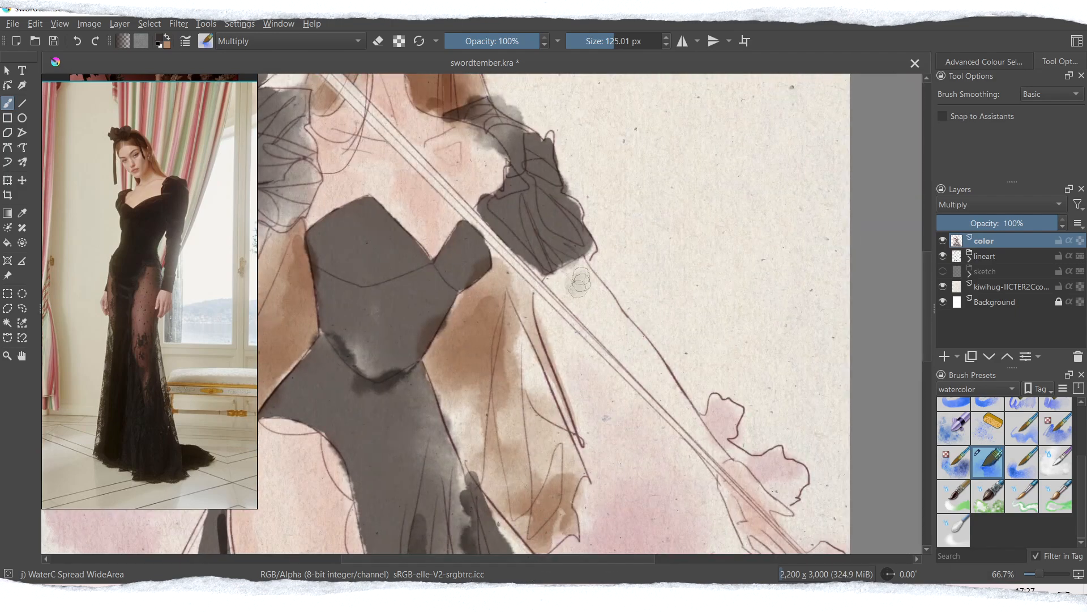
{"action": "left_click_drag", "start_coordinate": [580, 282], "coordinate": [698, 422]}
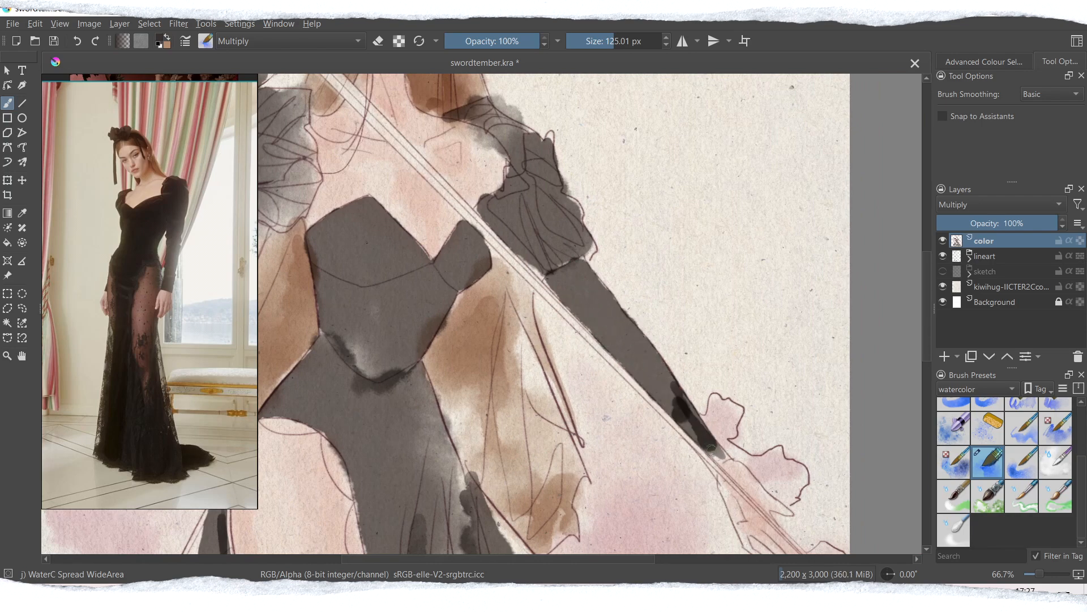
{"action": "left_click_drag", "start_coordinate": [581, 39], "coordinate": [574, 40]}
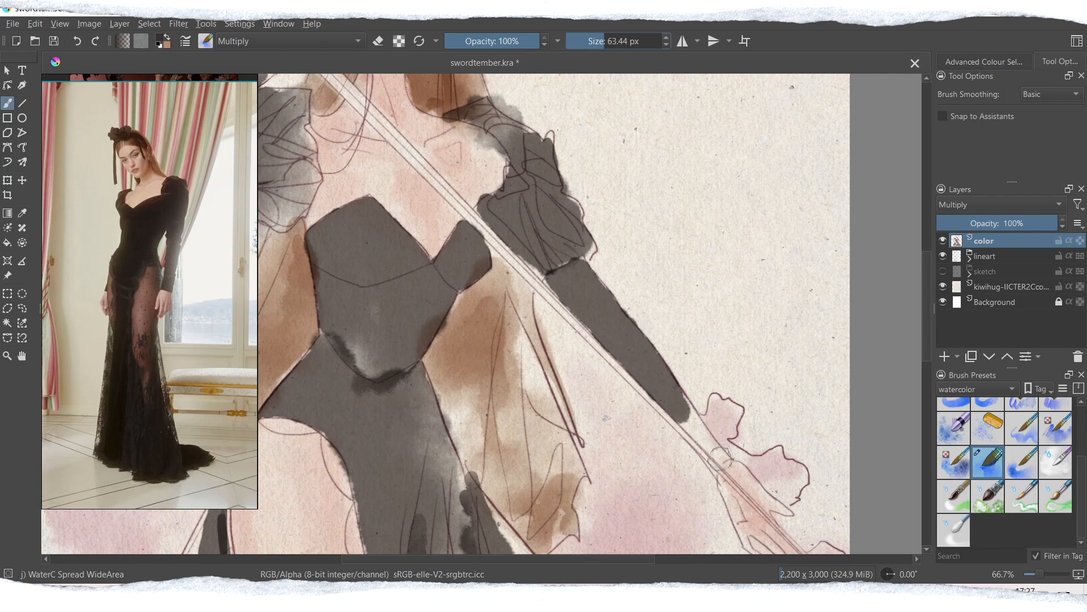
{"action": "left_click_drag", "start_coordinate": [716, 447], "coordinate": [679, 406]}
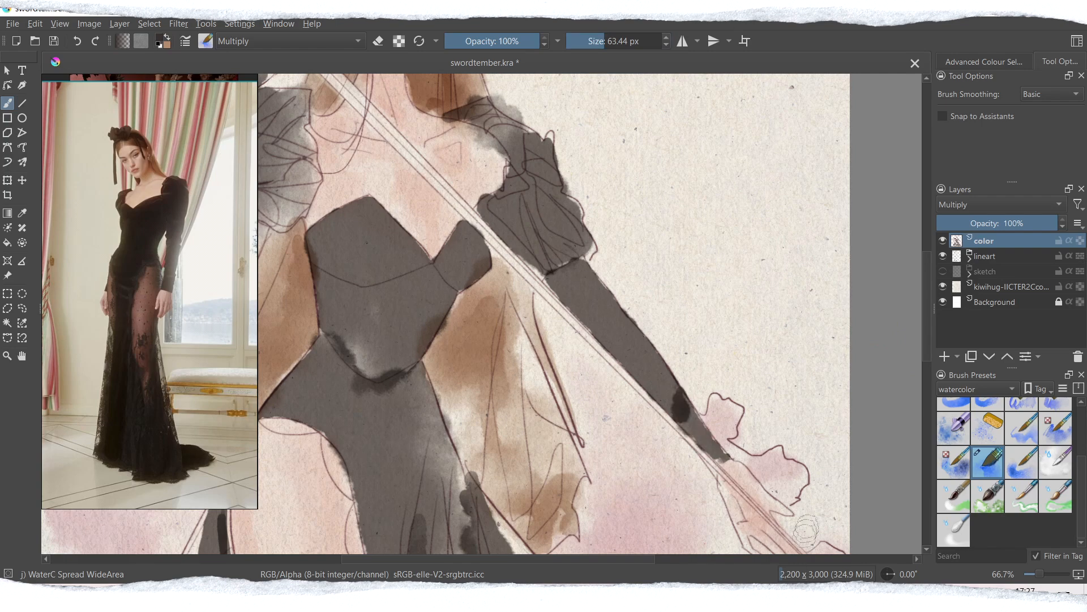
{"action": "left_click_drag", "start_coordinate": [554, 559], "coordinate": [525, 569]}
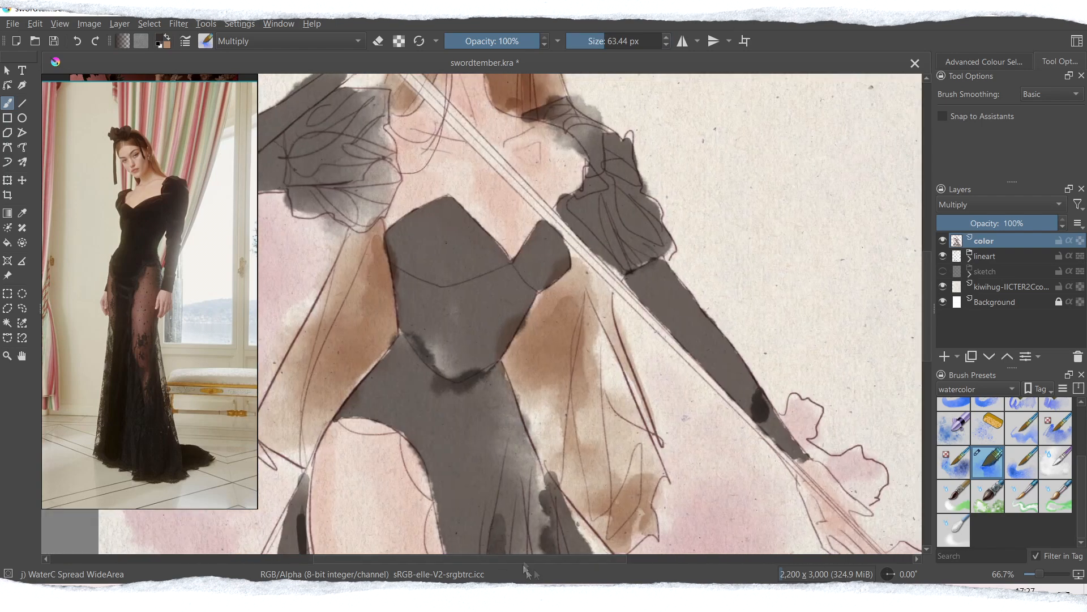
Set the brush opacity to 44% and save the drawing.
{"action": "left_click", "coordinate": [487, 36]}
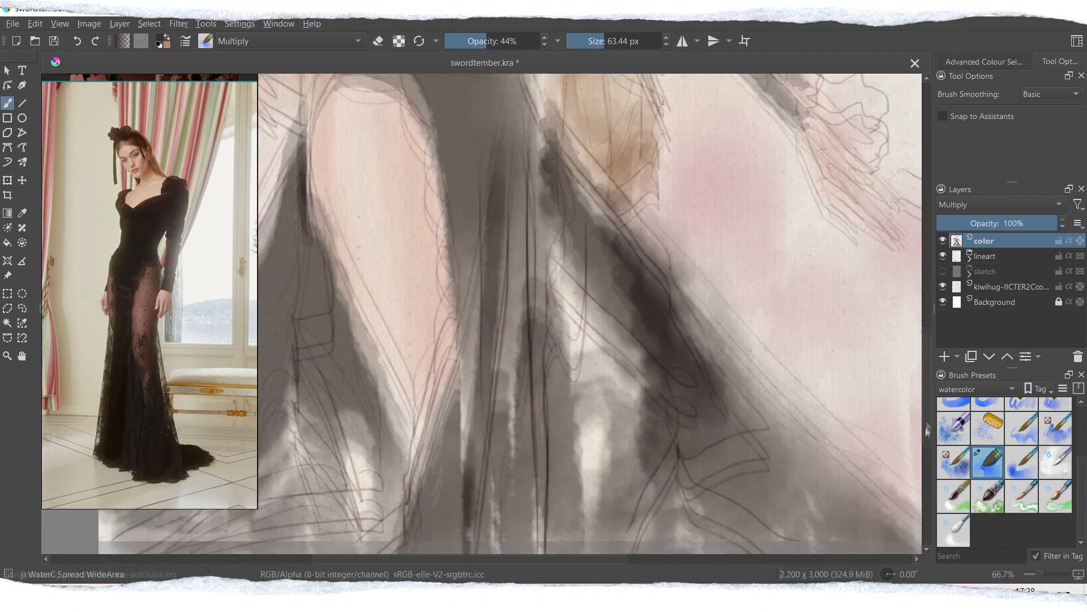
{"action": "scroll", "coordinate": [861, 356], "scroll_direction": "up", "scroll_amount": 5}
{"action": "left_click_drag", "start_coordinate": [457, 559], "coordinate": [400, 559]}
{"action": "left_click_drag", "start_coordinate": [927, 290], "coordinate": [928, 301]}
{"action": "left_click_drag", "start_coordinate": [1040, 574], "coordinate": [1035, 574]}
{"action": "left_click_drag", "start_coordinate": [928, 292], "coordinate": [936, 320]}
{"action": "key", "text": "ctrl+s"}
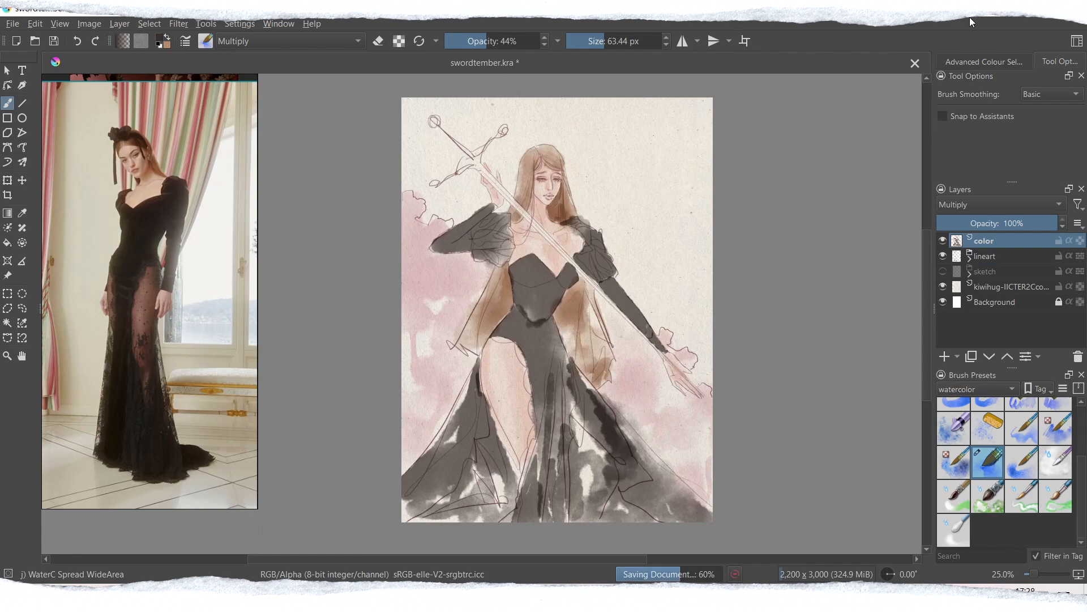
Choose a pale gold as the paint colour and wash the sword's crossguard with it.
{"action": "left_click_drag", "start_coordinate": [569, 559], "coordinate": [585, 559]}
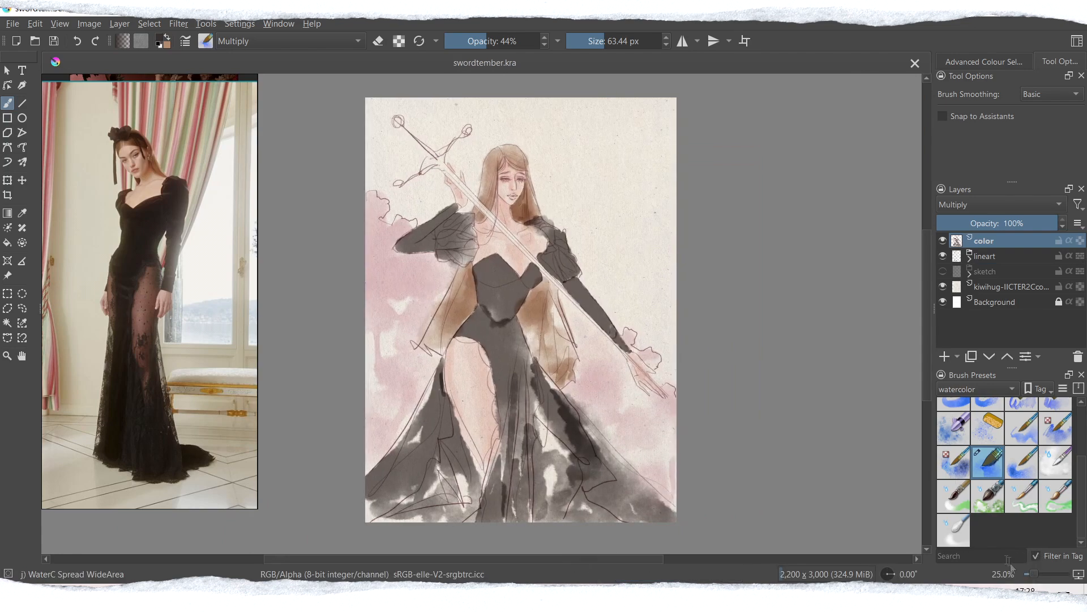
{"action": "left_click_drag", "start_coordinate": [1034, 574], "coordinate": [1040, 574]}
{"action": "left_click_drag", "start_coordinate": [929, 326], "coordinate": [928, 301]}
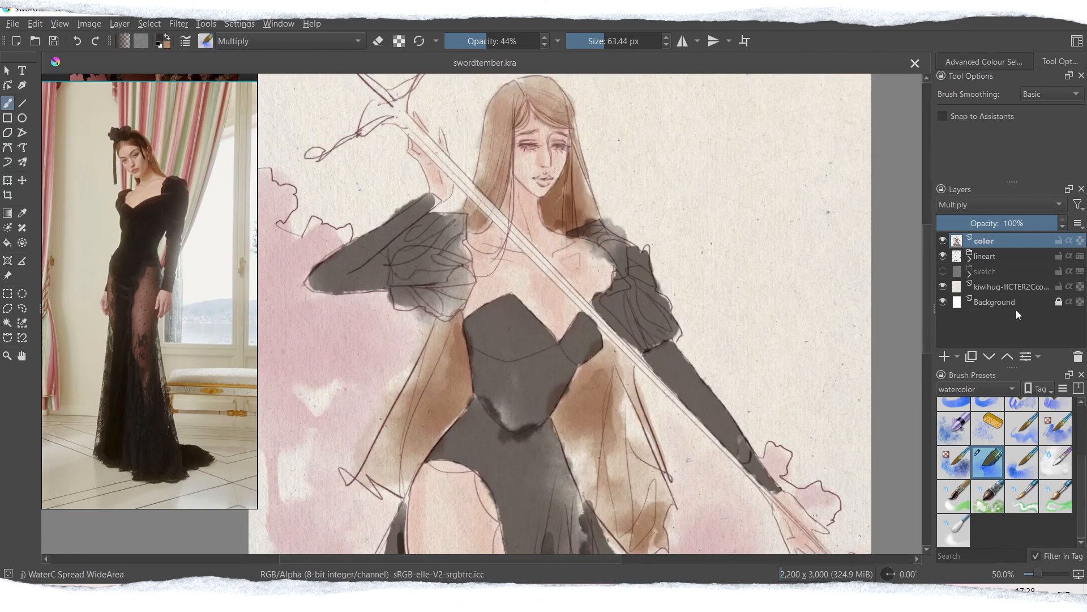
{"action": "left_click_drag", "start_coordinate": [927, 308], "coordinate": [927, 283]}
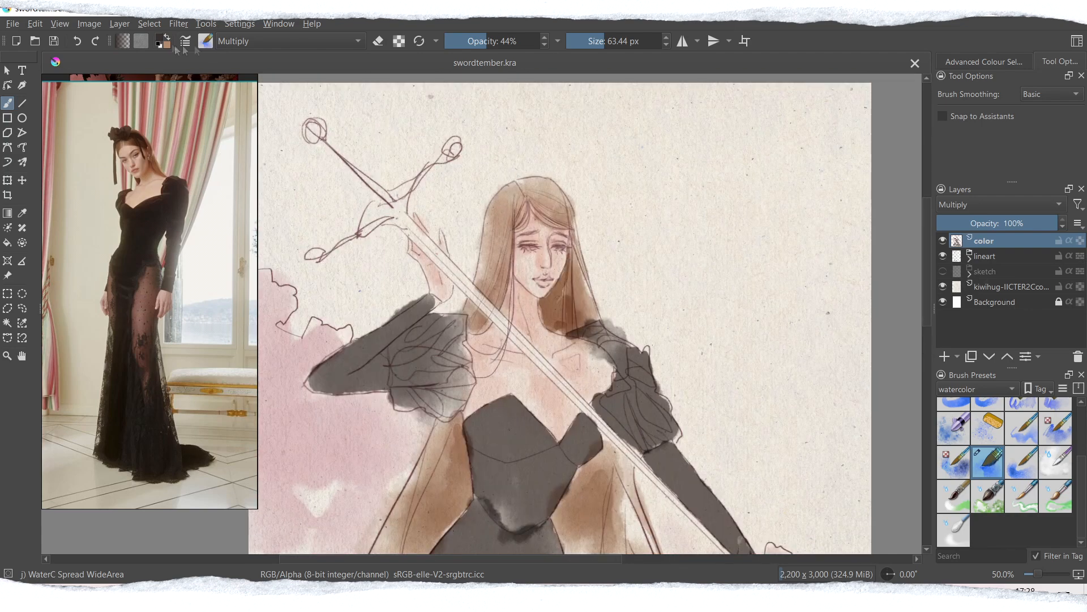
{"action": "left_click", "coordinate": [159, 40]}
{"action": "left_click", "coordinate": [448, 232]}
{"action": "left_click", "coordinate": [607, 423]}
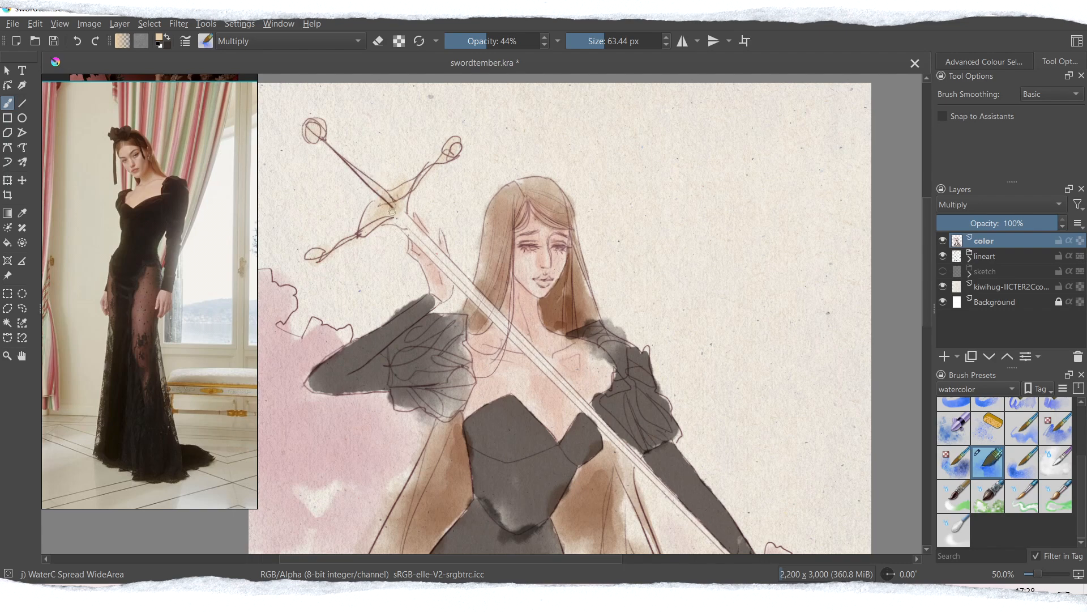
Extend the pale gold wash along the sword's blade down to the lowered hand.
{"action": "left_click_drag", "start_coordinate": [929, 281], "coordinate": [928, 302]}
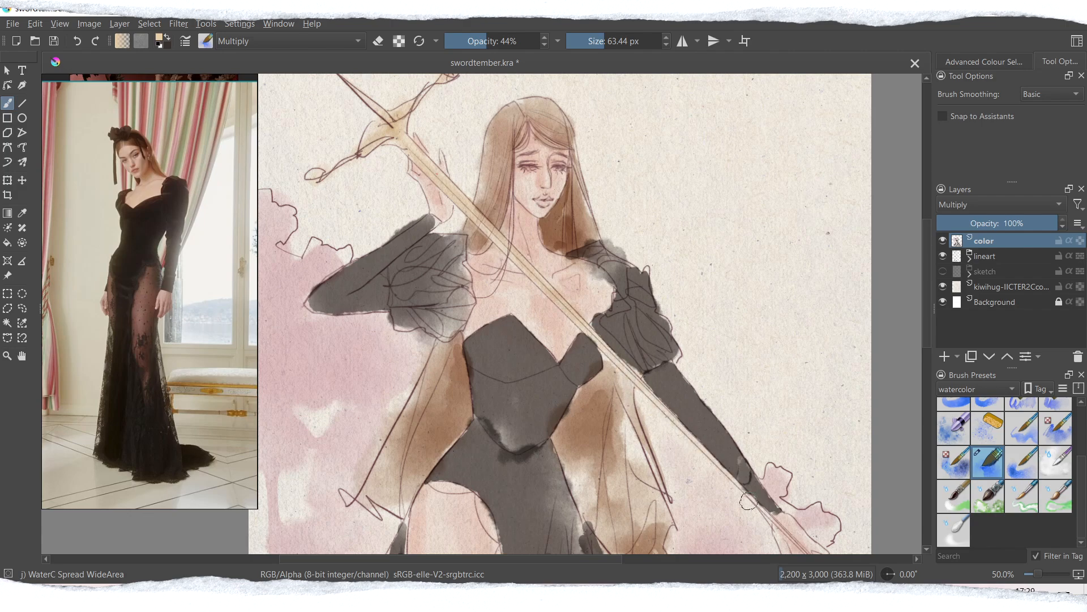
{"action": "left_click_drag", "start_coordinate": [748, 500], "coordinate": [745, 404]}
{"action": "left_click_drag", "start_coordinate": [929, 341], "coordinate": [929, 293]}
{"action": "mouse_move", "coordinate": [925, 255]}
{"action": "left_mouse_down"}
{"action": "mouse_move", "coordinate": [928, 310]}
{"action": "mouse_move", "coordinate": [918, 254]}
{"action": "left_mouse_up"}
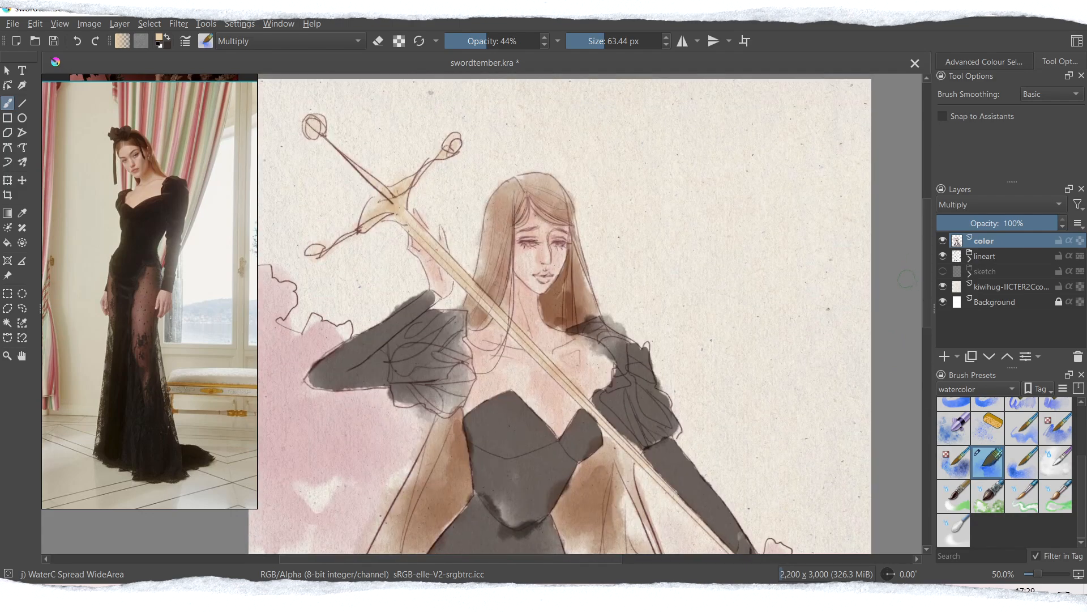
{"action": "left_click_drag", "start_coordinate": [929, 262], "coordinate": [917, 287]}
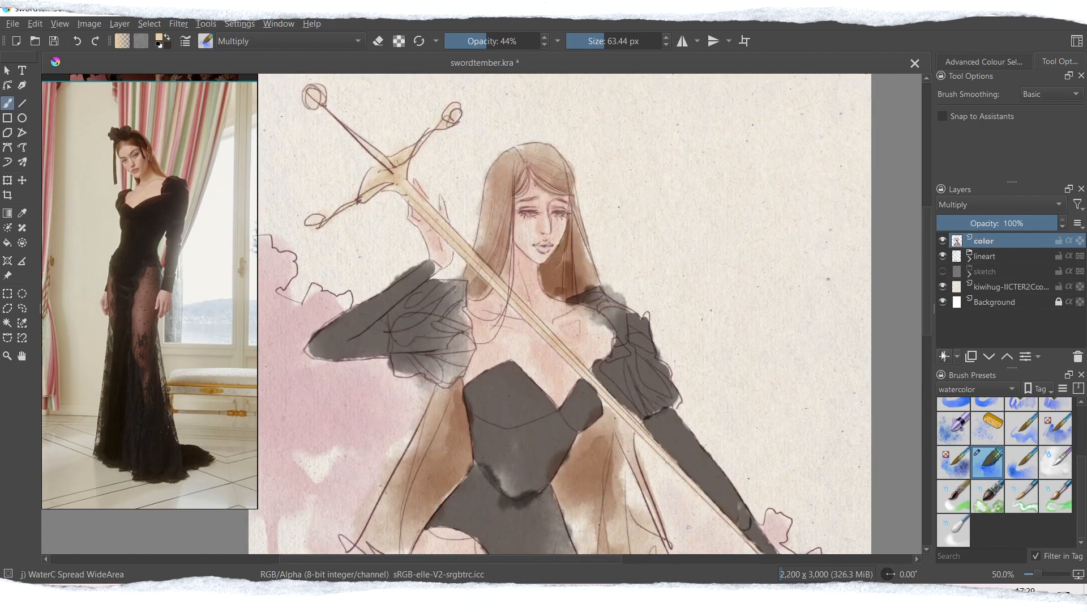
Add a paint layer above the color layer and try out watercolor brushes, settling on WaterC Flat Big-Grain Tilt.
{"action": "left_click", "coordinate": [944, 355]}
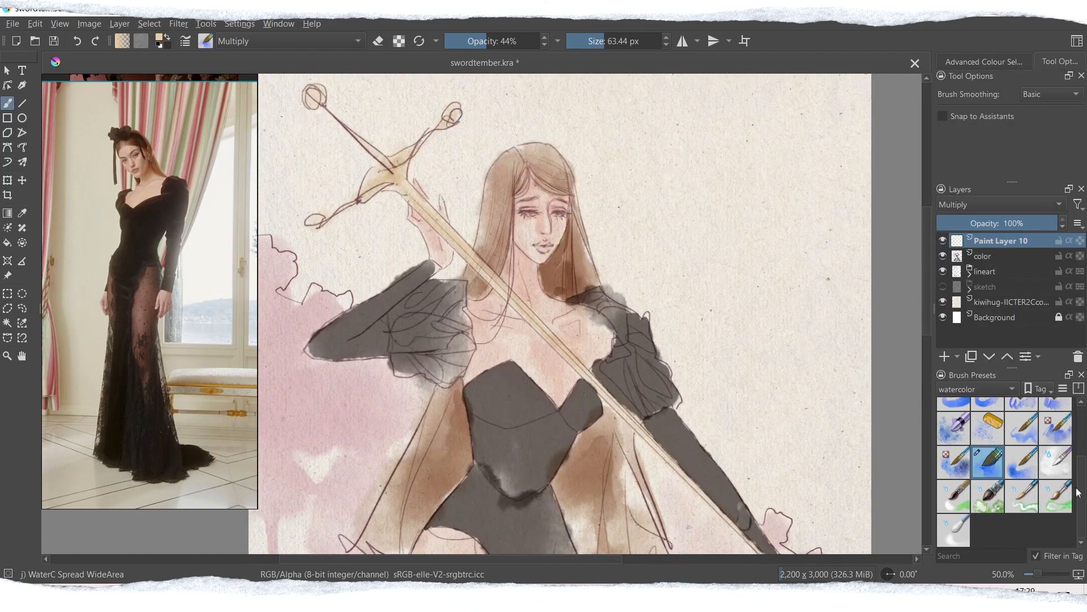
{"action": "scroll", "coordinate": [1065, 470], "scroll_direction": "up", "scroll_amount": 5}
{"action": "left_click", "coordinate": [1056, 482]}
{"action": "mouse_move", "coordinate": [675, 170]}
{"action": "left_mouse_down"}
{"action": "mouse_move", "coordinate": [760, 418]}
{"action": "mouse_move", "coordinate": [683, 240]}
{"action": "mouse_move", "coordinate": [738, 308]}
{"action": "left_mouse_up"}
{"action": "key", "text": "ctrl+z"}
{"action": "left_click", "coordinate": [1021, 481]}
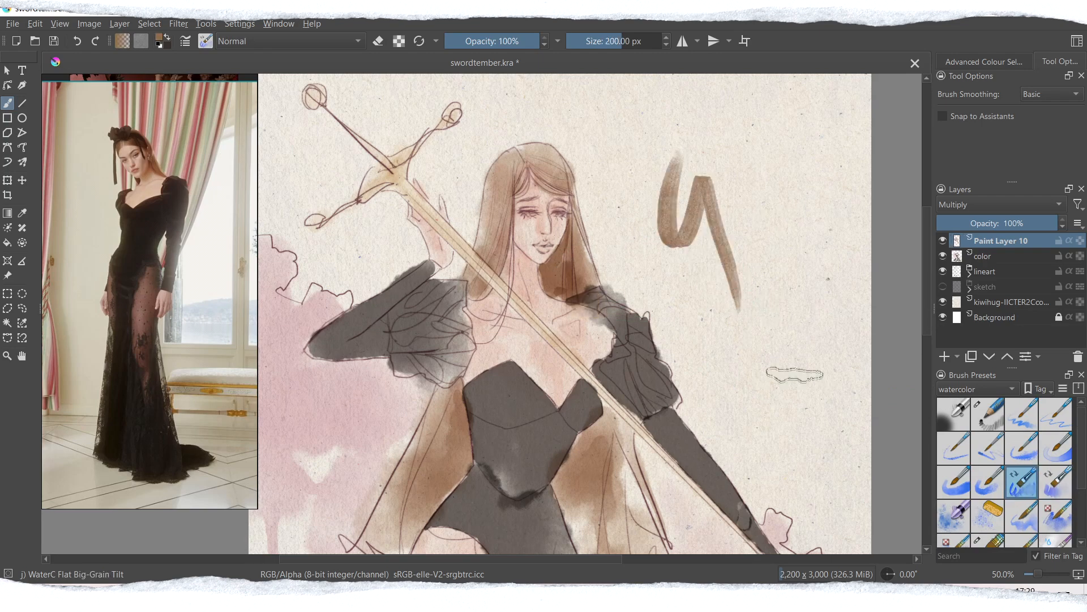
{"action": "key", "text": "ctrl+z"}
{"action": "mouse_move", "coordinate": [510, 177]}
{"action": "left_mouse_down"}
{"action": "mouse_move", "coordinate": [494, 271]}
{"action": "mouse_move", "coordinate": [481, 269]}
{"action": "mouse_move", "coordinate": [469, 292]}
{"action": "left_mouse_up"}
{"action": "key", "text": "ctrl+z"}
{"action": "key", "text": "ctrl+z"}
{"action": "left_click_drag", "start_coordinate": [491, 170], "coordinate": [474, 264]}
{"action": "key", "text": "ctrl+z"}
{"action": "left_click_drag", "start_coordinate": [483, 197], "coordinate": [468, 278]}
{"action": "key", "text": "ctrl+z"}
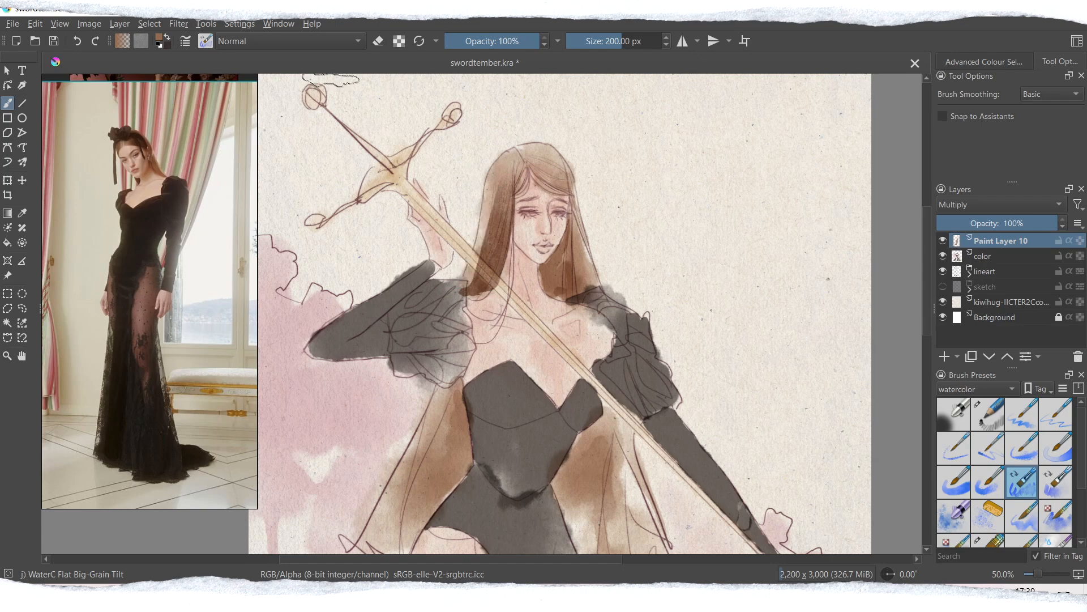
Set the brush's blending mode to Multiply and shade the hair beside the face and across the forehead in brown.
{"action": "left_click", "coordinate": [289, 41]}
{"action": "left_click", "coordinate": [255, 97]}
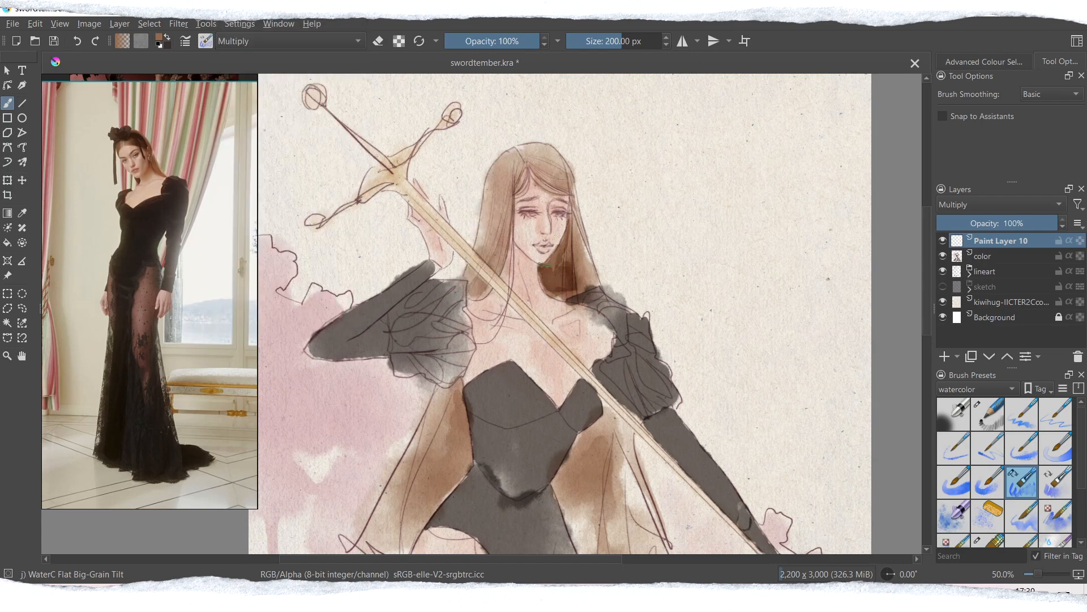
{"action": "left_click_drag", "start_coordinate": [568, 201], "coordinate": [581, 292]}
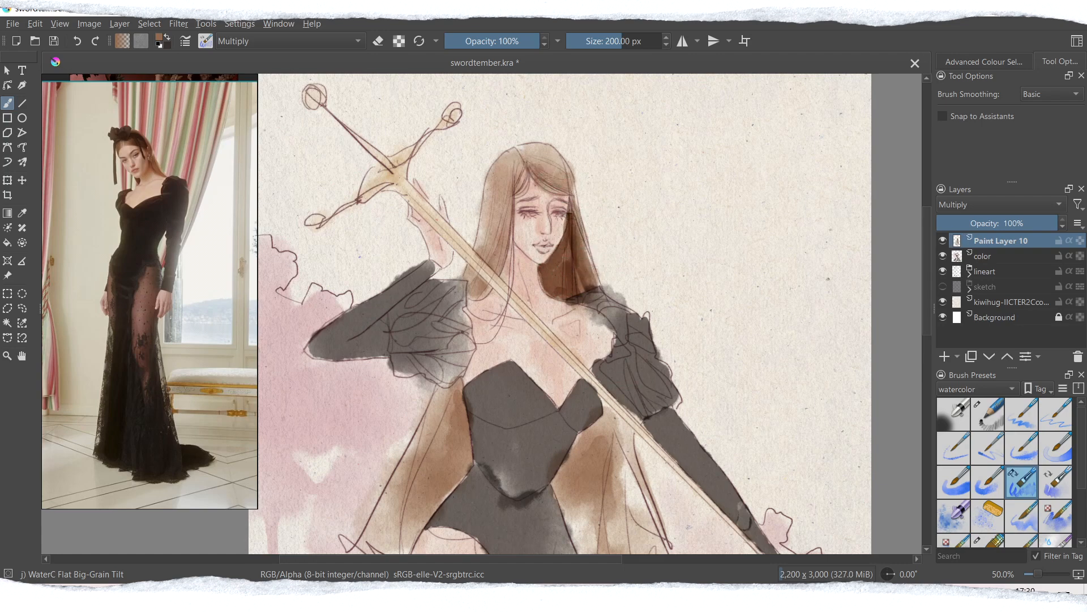
{"action": "left_click_drag", "start_coordinate": [551, 168], "coordinate": [563, 182]}
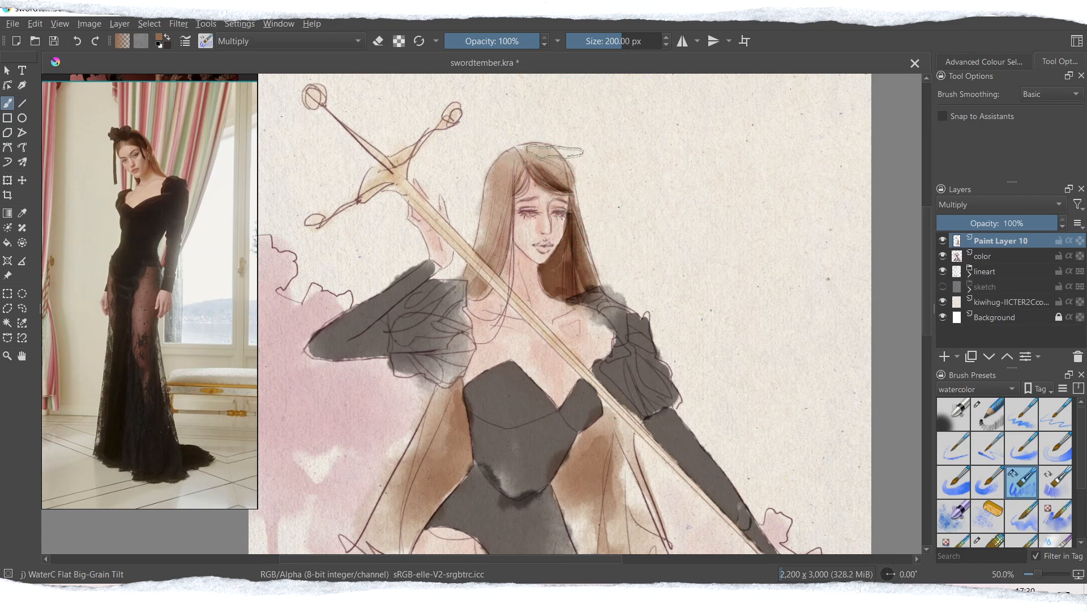
Lower the brush opacity to 45% and glaze brown shading over the hair on the sword side of the face.
{"action": "left_click_drag", "start_coordinate": [545, 158], "coordinate": [564, 179]}
{"action": "key", "text": "ctrl+z"}
{"action": "key", "text": "ctrl+z"}
{"action": "left_click", "coordinate": [488, 42]}
{"action": "left_click_drag", "start_coordinate": [479, 174], "coordinate": [489, 296]}
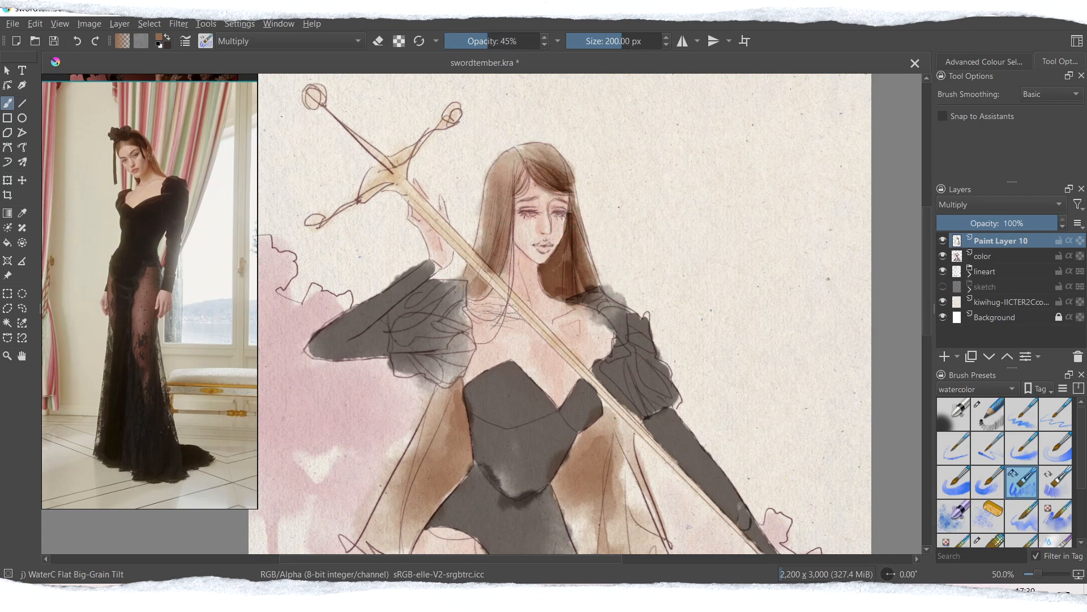
{"action": "left_click_drag", "start_coordinate": [505, 205], "coordinate": [505, 269]}
{"action": "mouse_move", "coordinate": [511, 219]}
{"action": "left_mouse_down"}
{"action": "mouse_move", "coordinate": [499, 283]}
{"action": "mouse_move", "coordinate": [488, 283]}
{"action": "left_mouse_up"}
Paint dark brown strands over the shoulder and down the lower hair with the brush at 100% opacity and 75.49 px.
{"action": "left_click_drag", "start_coordinate": [928, 279], "coordinate": [927, 301]}
{"action": "left_click_drag", "start_coordinate": [492, 41], "coordinate": [541, 42]}
{"action": "left_click", "coordinate": [606, 40]}
{"action": "left_click_drag", "start_coordinate": [510, 163], "coordinate": [472, 264]}
{"action": "key", "text": "ctrl+z"}
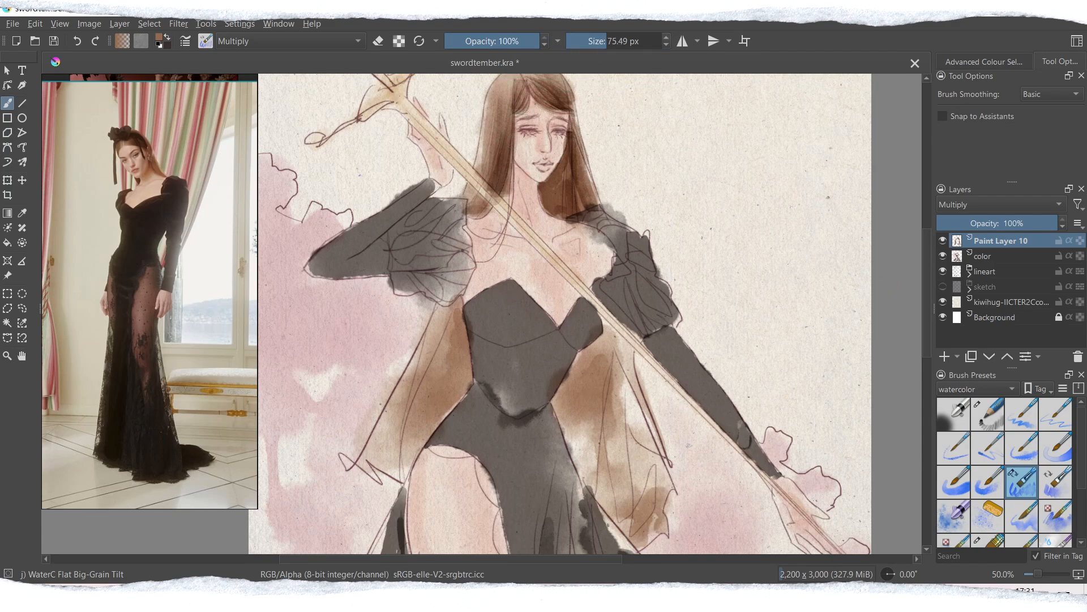
{"action": "left_click_drag", "start_coordinate": [514, 121], "coordinate": [471, 267]}
{"action": "left_click_drag", "start_coordinate": [510, 170], "coordinate": [467, 234]}
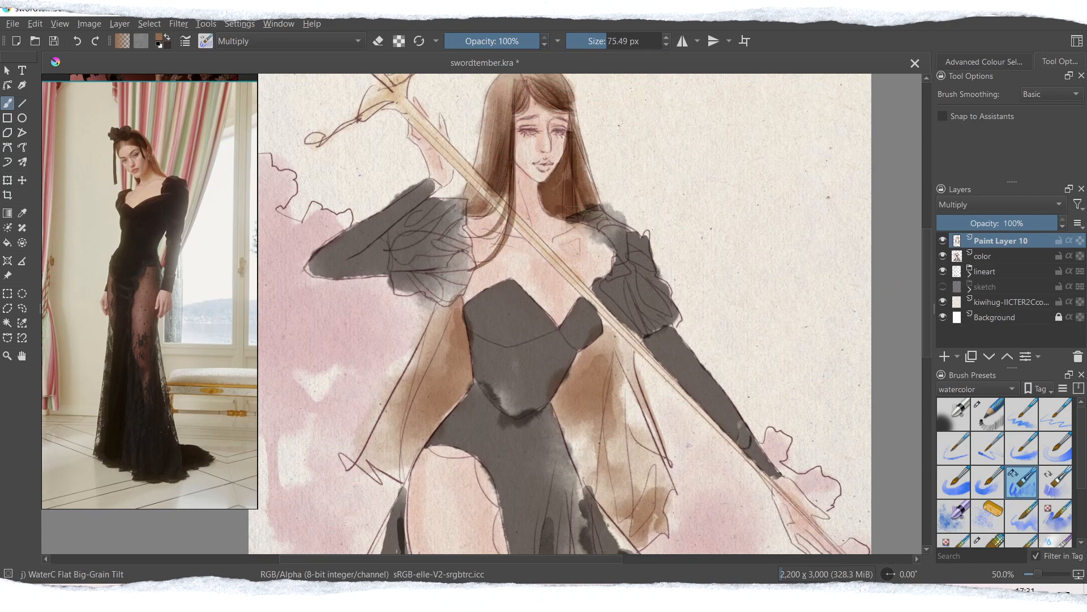
{"action": "left_click_drag", "start_coordinate": [445, 311], "coordinate": [396, 477]}
{"action": "left_click_drag", "start_coordinate": [618, 351], "coordinate": [606, 535]}
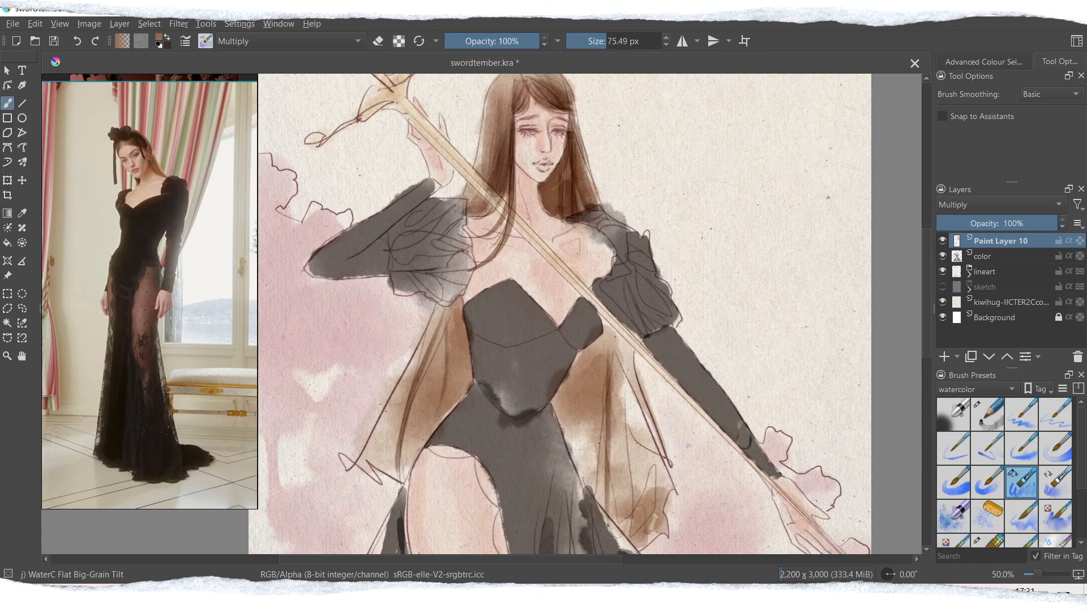
Enlarge the brush to 169.65 px and shade the lower hair on the lowered-arm side of the waist in brown.
{"action": "left_click", "coordinate": [619, 41]}
{"action": "mouse_move", "coordinate": [599, 352]}
{"action": "left_mouse_down"}
{"action": "mouse_move", "coordinate": [628, 503]}
{"action": "mouse_move", "coordinate": [609, 524]}
{"action": "left_mouse_up"}
{"action": "left_click_drag", "start_coordinate": [620, 417], "coordinate": [641, 444]}
{"action": "left_click_drag", "start_coordinate": [637, 482], "coordinate": [667, 481]}
{"action": "left_click_drag", "start_coordinate": [615, 347], "coordinate": [620, 415]}
Deepen the brown shading in the lower hair on both sides of the waist, reaching its outer edges.
{"action": "mouse_move", "coordinate": [445, 334]}
{"action": "left_mouse_down"}
{"action": "mouse_move", "coordinate": [411, 431]}
{"action": "mouse_move", "coordinate": [360, 453]}
{"action": "mouse_move", "coordinate": [371, 470]}
{"action": "left_mouse_up"}
{"action": "mouse_move", "coordinate": [445, 324]}
{"action": "left_mouse_down"}
{"action": "mouse_move", "coordinate": [371, 409]}
{"action": "mouse_move", "coordinate": [438, 424]}
{"action": "left_mouse_up"}
{"action": "mouse_move", "coordinate": [578, 354]}
{"action": "left_mouse_down"}
{"action": "mouse_move", "coordinate": [584, 473]}
{"action": "mouse_move", "coordinate": [569, 451]}
{"action": "left_mouse_up"}
{"action": "left_click_drag", "start_coordinate": [591, 371], "coordinate": [595, 510]}
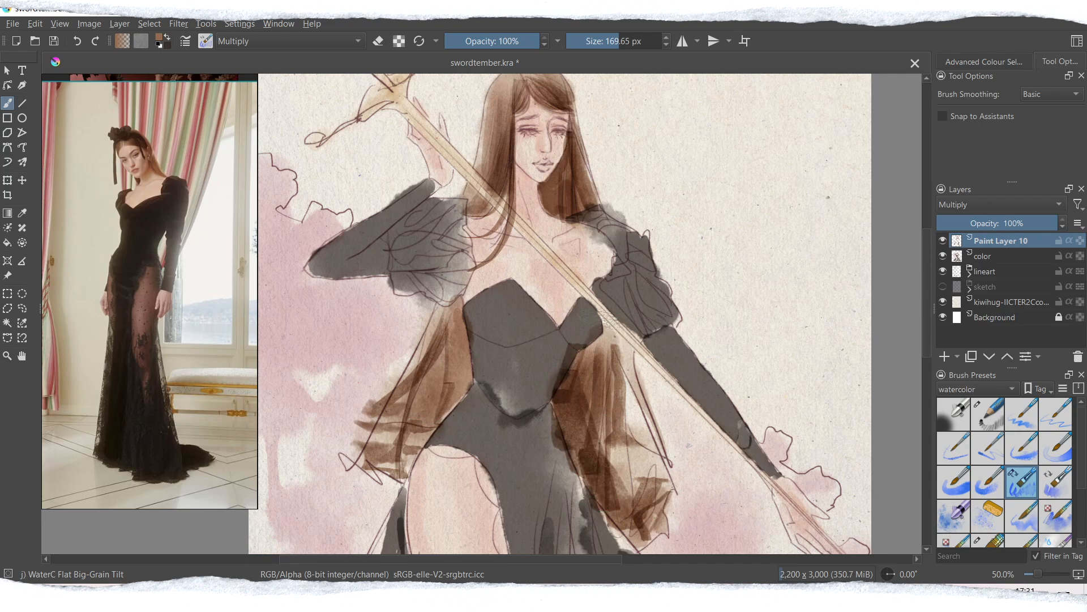
{"action": "left_click_drag", "start_coordinate": [602, 313], "coordinate": [671, 479]}
{"action": "left_click_drag", "start_coordinate": [629, 447], "coordinate": [678, 453]}
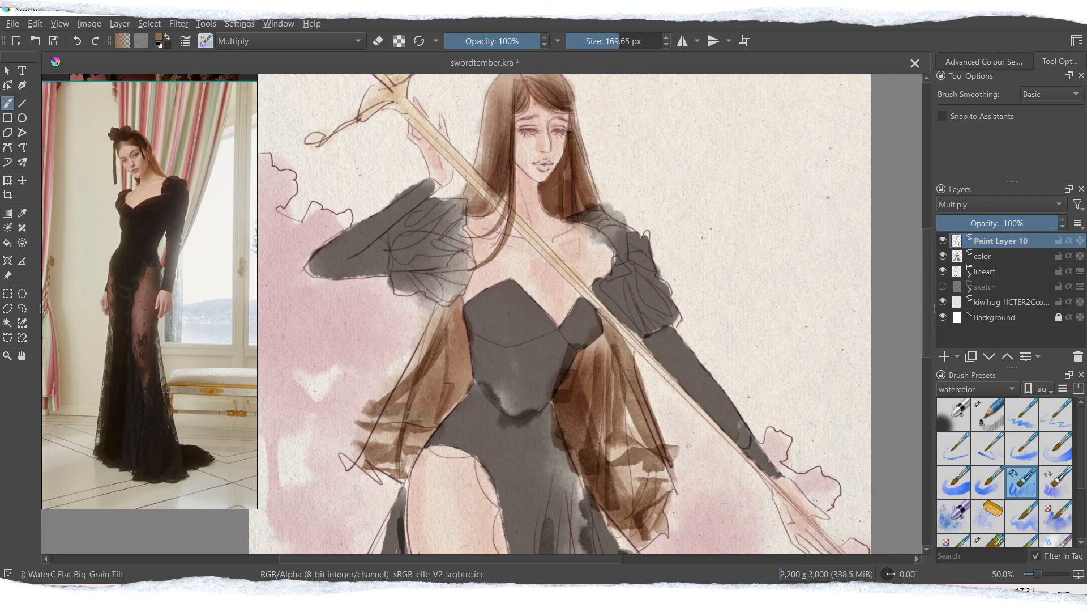
{"action": "left_click_drag", "start_coordinate": [396, 385], "coordinate": [448, 369]}
{"action": "mouse_move", "coordinate": [453, 326]}
{"action": "left_mouse_down"}
{"action": "mouse_move", "coordinate": [458, 391]}
{"action": "mouse_move", "coordinate": [433, 422]}
{"action": "left_mouse_up"}
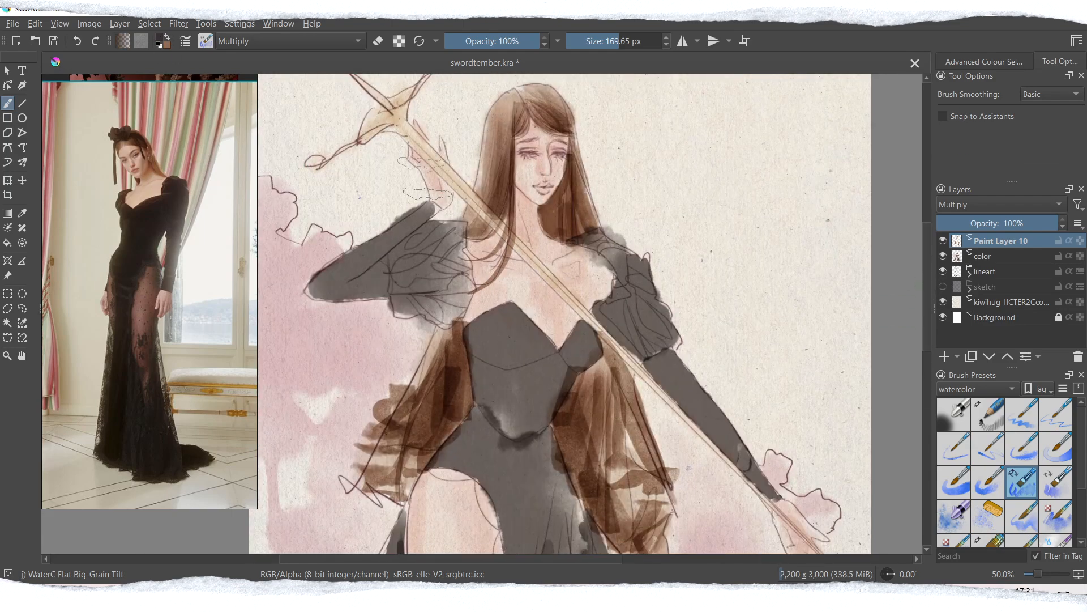
Switch to dark grey and shade the raised arm's sleeve, both puffed sleeves and the gown's bust.
{"action": "left_click_drag", "start_coordinate": [431, 214], "coordinate": [317, 288]}
{"action": "left_click_drag", "start_coordinate": [399, 255], "coordinate": [453, 226]}
{"action": "left_click_drag", "start_coordinate": [391, 276], "coordinate": [457, 272]}
{"action": "mouse_move", "coordinate": [397, 286]}
{"action": "left_mouse_down"}
{"action": "mouse_move", "coordinate": [433, 311]}
{"action": "mouse_move", "coordinate": [467, 226]}
{"action": "mouse_move", "coordinate": [443, 324]}
{"action": "left_mouse_up"}
{"action": "mouse_move", "coordinate": [628, 255]}
{"action": "left_mouse_down"}
{"action": "mouse_move", "coordinate": [623, 295]}
{"action": "mouse_move", "coordinate": [663, 346]}
{"action": "mouse_move", "coordinate": [640, 354]}
{"action": "left_mouse_up"}
{"action": "mouse_move", "coordinate": [491, 324]}
{"action": "left_mouse_down"}
{"action": "mouse_move", "coordinate": [499, 357]}
{"action": "mouse_move", "coordinate": [552, 331]}
{"action": "mouse_move", "coordinate": [521, 354]}
{"action": "mouse_move", "coordinate": [532, 340]}
{"action": "mouse_move", "coordinate": [487, 327]}
{"action": "left_mouse_up"}
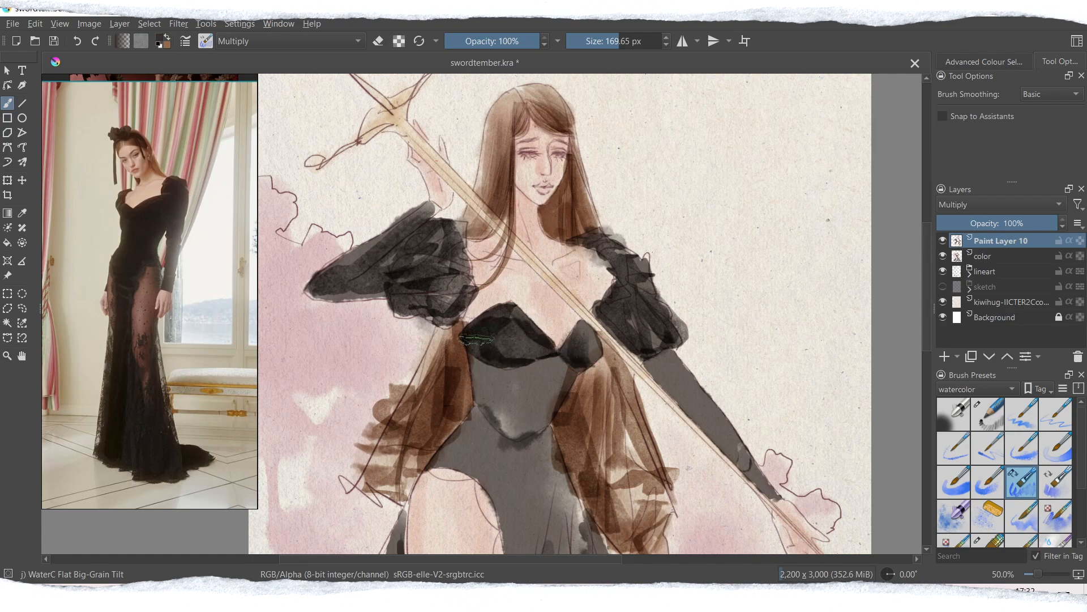
Darken the bodice below the bust, the waist point and the hip beside the exposed leg.
{"action": "mouse_move", "coordinate": [568, 350]}
{"action": "left_mouse_down"}
{"action": "mouse_move", "coordinate": [493, 391]}
{"action": "mouse_move", "coordinate": [504, 430]}
{"action": "mouse_move", "coordinate": [564, 359]}
{"action": "mouse_move", "coordinate": [516, 396]}
{"action": "mouse_move", "coordinate": [544, 374]}
{"action": "mouse_move", "coordinate": [499, 391]}
{"action": "mouse_move", "coordinate": [516, 436]}
{"action": "mouse_move", "coordinate": [453, 436]}
{"action": "mouse_move", "coordinate": [504, 475]}
{"action": "mouse_move", "coordinate": [484, 406]}
{"action": "left_mouse_up"}
{"action": "mouse_move", "coordinate": [456, 467]}
{"action": "left_mouse_down"}
{"action": "mouse_move", "coordinate": [512, 481]}
{"action": "mouse_move", "coordinate": [510, 547]}
{"action": "left_mouse_up"}
{"action": "scroll", "coordinate": [640, 258], "scroll_direction": "down", "scroll_amount": 3}
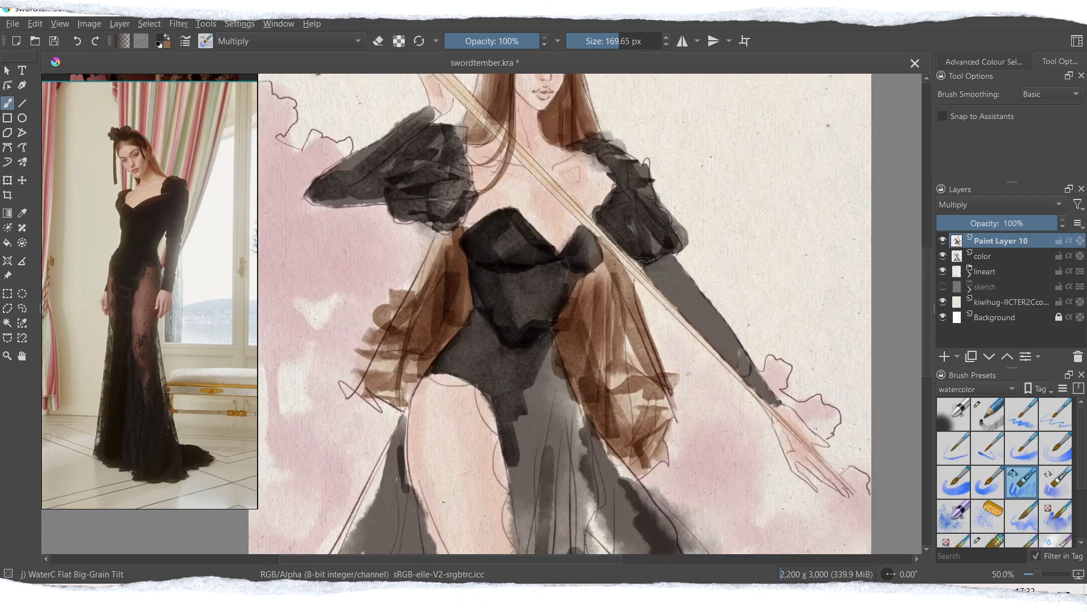
Darken the lowered arm's long sleeve and add deeper strokes to the raised arm's sleeve.
{"action": "mouse_move", "coordinate": [662, 283]}
{"action": "left_mouse_down"}
{"action": "mouse_move", "coordinate": [782, 402]}
{"action": "mouse_move", "coordinate": [656, 272]}
{"action": "left_mouse_up"}
{"action": "mouse_move", "coordinate": [425, 131]}
{"action": "left_mouse_down"}
{"action": "mouse_move", "coordinate": [363, 178]}
{"action": "mouse_move", "coordinate": [368, 200]}
{"action": "mouse_move", "coordinate": [363, 183]}
{"action": "mouse_move", "coordinate": [334, 196]}
{"action": "mouse_move", "coordinate": [420, 204]}
{"action": "left_mouse_up"}
{"action": "key", "text": "ctrl+z"}
{"action": "key", "text": "ctrl+z"}
{"action": "left_click_drag", "start_coordinate": [422, 134], "coordinate": [370, 188]}
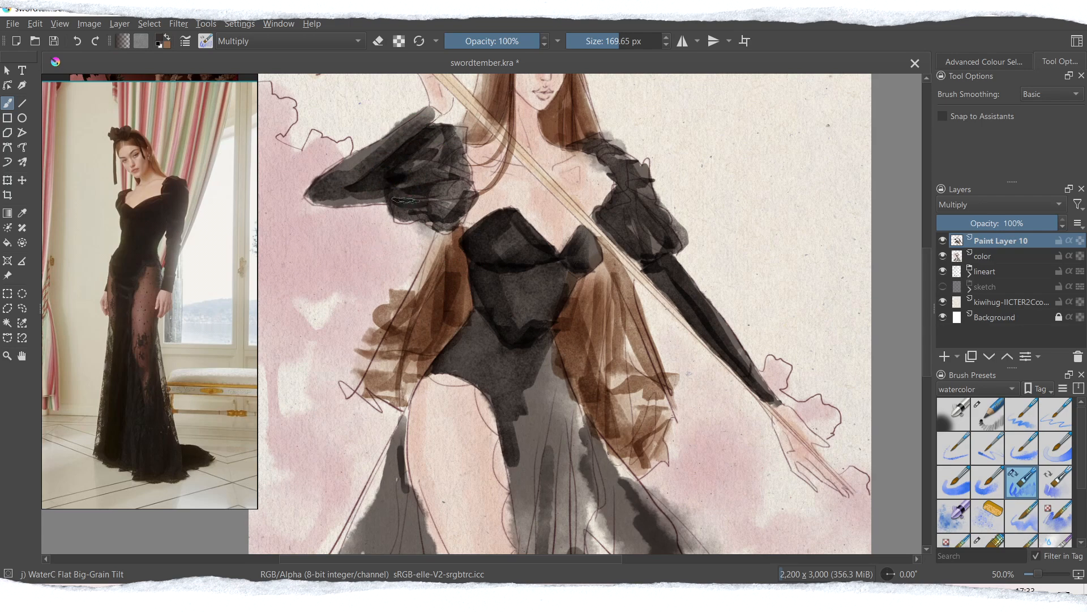
{"action": "left_click_drag", "start_coordinate": [419, 114], "coordinate": [324, 181]}
{"action": "key", "text": "ctrl+z"}
{"action": "key", "text": "ctrl+z"}
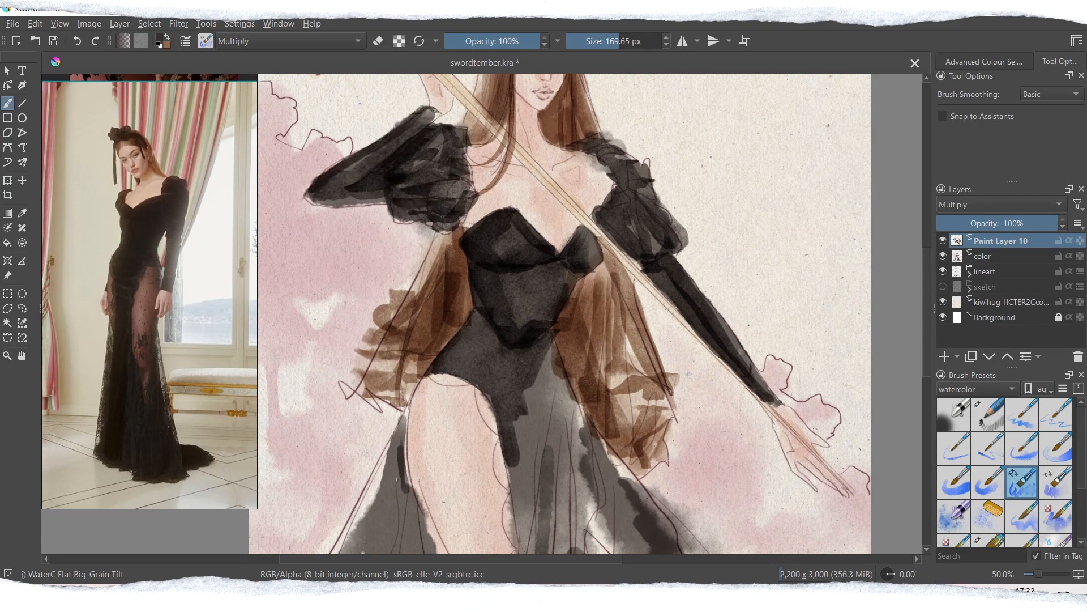
{"action": "left_click_drag", "start_coordinate": [433, 115], "coordinate": [366, 172]}
Paint long dark grey folds down the skirt's centre panel from the waist.
{"action": "left_click_drag", "start_coordinate": [927, 278], "coordinate": [927, 325]}
{"action": "left_click_drag", "start_coordinate": [542, 187], "coordinate": [535, 365]}
{"action": "left_click_drag", "start_coordinate": [522, 233], "coordinate": [529, 395]}
{"action": "mouse_move", "coordinate": [535, 239]}
{"action": "left_mouse_down"}
{"action": "mouse_move", "coordinate": [548, 180]}
{"action": "mouse_move", "coordinate": [554, 505]}
{"action": "left_mouse_up"}
{"action": "left_click_drag", "start_coordinate": [531, 382], "coordinate": [498, 541]}
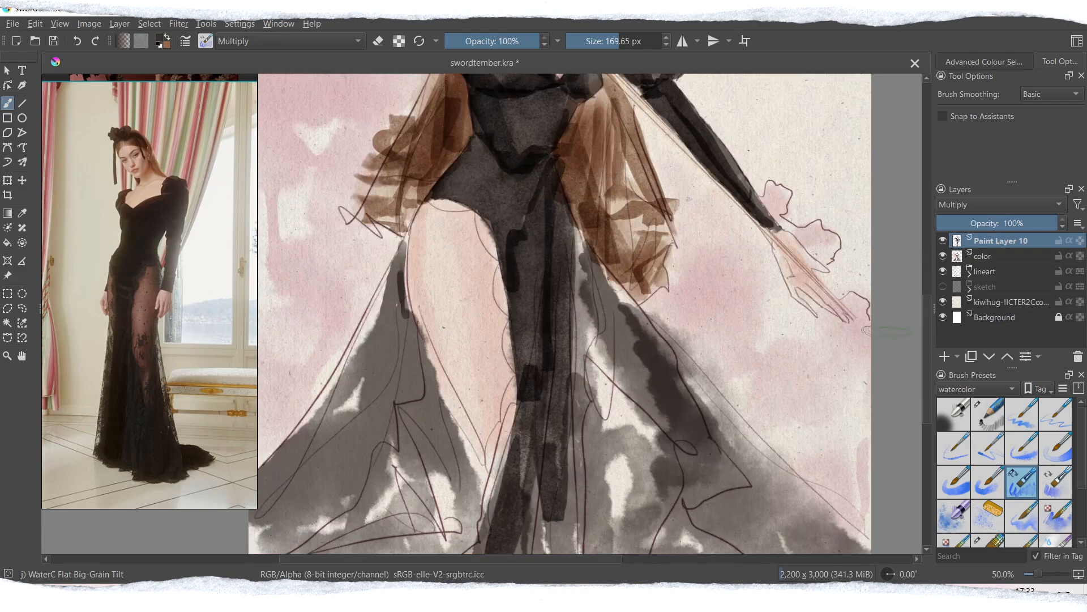
Continue the dark shading over the centre panel's lower folds down to the hem.
{"action": "left_click_drag", "start_coordinate": [927, 359], "coordinate": [927, 384]}
{"action": "left_click_drag", "start_coordinate": [531, 285], "coordinate": [493, 462]}
{"action": "mouse_move", "coordinate": [548, 345]}
{"action": "left_mouse_down"}
{"action": "mouse_move", "coordinate": [535, 447]}
{"action": "mouse_move", "coordinate": [541, 341]}
{"action": "left_mouse_up"}
{"action": "left_click_drag", "start_coordinate": [570, 165], "coordinate": [559, 473]}
{"action": "left_click_drag", "start_coordinate": [534, 443], "coordinate": [533, 468]}
Shade the skirt panel on the outer side of the exposed leg with dark strokes from the hip downward.
{"action": "mouse_move", "coordinate": [401, 156]}
{"action": "left_mouse_down"}
{"action": "mouse_move", "coordinate": [391, 233]}
{"action": "mouse_move", "coordinate": [409, 233]}
{"action": "mouse_move", "coordinate": [406, 218]}
{"action": "mouse_move", "coordinate": [449, 362]}
{"action": "left_mouse_up"}
{"action": "key", "text": "ctrl+z"}
{"action": "key", "text": "ctrl+z"}
{"action": "left_click_drag", "start_coordinate": [391, 280], "coordinate": [271, 447]}
{"action": "left_click_drag", "start_coordinate": [391, 213], "coordinate": [388, 266]}
{"action": "mouse_move", "coordinate": [406, 303]}
{"action": "left_mouse_down"}
{"action": "mouse_move", "coordinate": [403, 411]}
{"action": "mouse_move", "coordinate": [448, 363]}
{"action": "left_mouse_up"}
{"action": "left_click_drag", "start_coordinate": [462, 431], "coordinate": [315, 457]}
Darken the folds near the hem of the outer skirt panel, below the exposed leg.
{"action": "left_click_drag", "start_coordinate": [475, 435], "coordinate": [337, 471]}
{"action": "left_click_drag", "start_coordinate": [419, 298], "coordinate": [479, 405]}
{"action": "left_click_drag", "start_coordinate": [470, 416], "coordinate": [417, 470]}
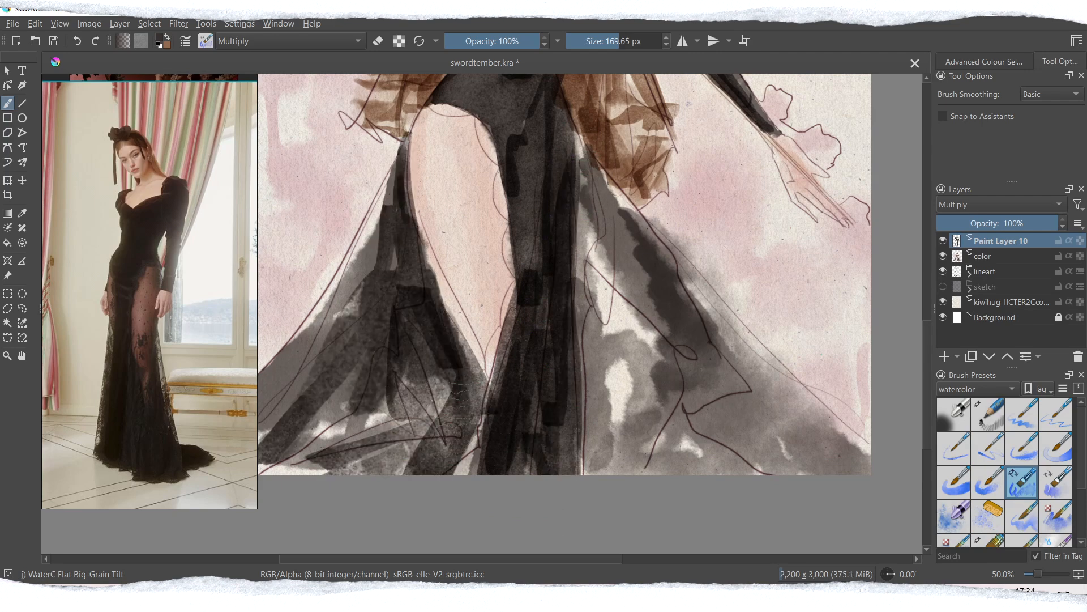
{"action": "left_click_drag", "start_coordinate": [447, 374], "coordinate": [354, 470]}
{"action": "left_click_drag", "start_coordinate": [479, 402], "coordinate": [360, 471]}
{"action": "left_click_drag", "start_coordinate": [488, 413], "coordinate": [426, 454]}
Try to extend the dark shading across the outer edge of the skirt panel beside the exposed leg.
{"action": "left_click_drag", "start_coordinate": [531, 559], "coordinate": [484, 560]}
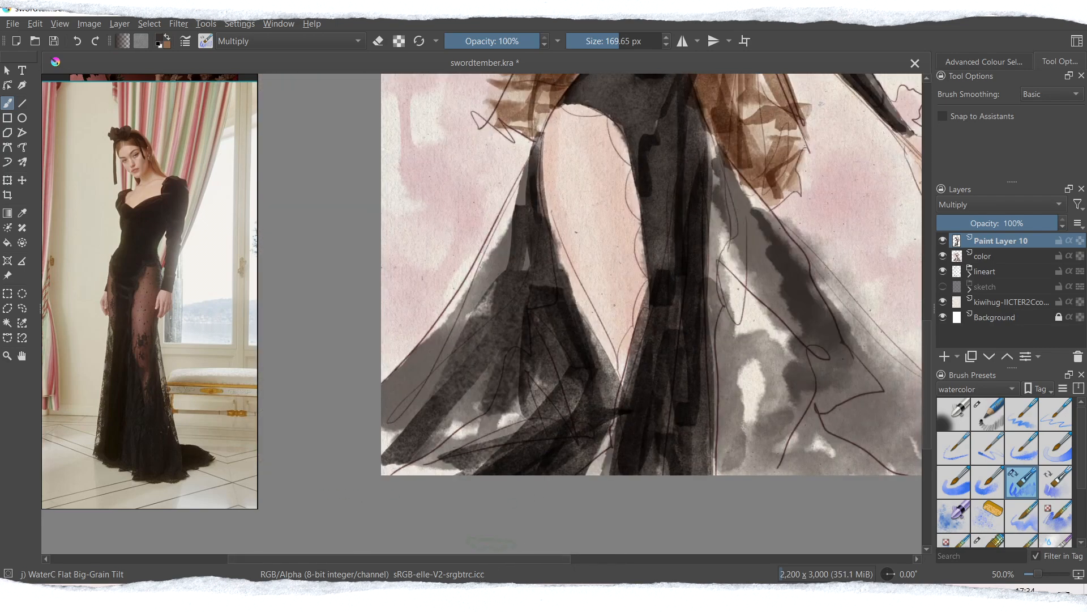
{"action": "mouse_move", "coordinate": [523, 171]}
{"action": "left_mouse_down"}
{"action": "mouse_move", "coordinate": [377, 399]}
{"action": "mouse_move", "coordinate": [491, 261]}
{"action": "mouse_move", "coordinate": [386, 395]}
{"action": "left_mouse_up"}
{"action": "key", "text": "ctrl+z"}
{"action": "key", "text": "ctrl+z"}
{"action": "key", "text": "ctrl+z"}
{"action": "mouse_move", "coordinate": [524, 205]}
{"action": "left_mouse_down"}
{"action": "mouse_move", "coordinate": [418, 362]}
{"action": "mouse_move", "coordinate": [492, 409]}
{"action": "mouse_move", "coordinate": [472, 342]}
{"action": "mouse_move", "coordinate": [595, 482]}
{"action": "left_mouse_up"}
{"action": "left_click_drag", "start_coordinate": [414, 575], "coordinate": [459, 559]}
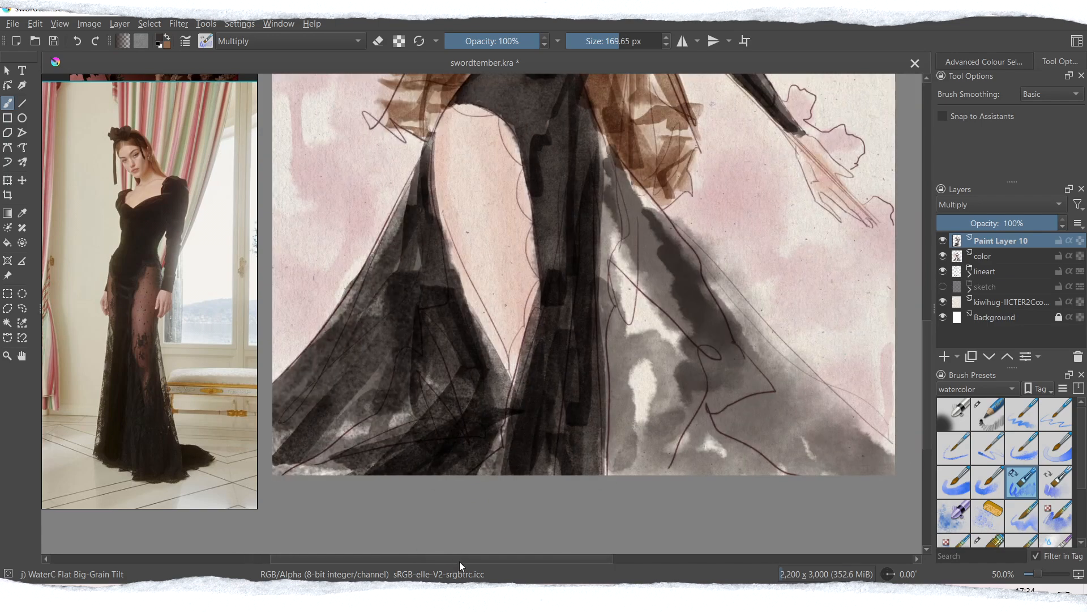
Shade the inner folds of the skirt's trailing panel with dark grey strokes fanning down to the hem.
{"action": "mouse_move", "coordinate": [635, 212]}
{"action": "left_mouse_down"}
{"action": "mouse_move", "coordinate": [625, 433]}
{"action": "mouse_move", "coordinate": [700, 473]}
{"action": "left_mouse_up"}
{"action": "mouse_move", "coordinate": [646, 323]}
{"action": "left_mouse_down"}
{"action": "mouse_move", "coordinate": [702, 473]}
{"action": "mouse_move", "coordinate": [652, 414]}
{"action": "mouse_move", "coordinate": [615, 447]}
{"action": "mouse_move", "coordinate": [639, 509]}
{"action": "left_mouse_up"}
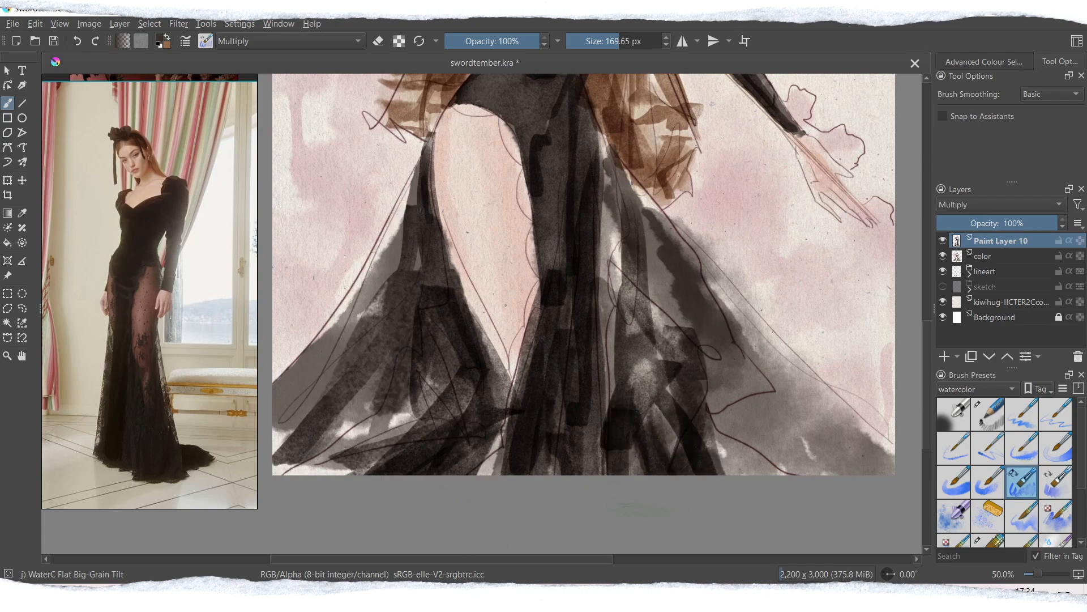
{"action": "left_click_drag", "start_coordinate": [617, 199], "coordinate": [618, 407]}
{"action": "key", "text": "ctrl+z"}
{"action": "mouse_move", "coordinate": [625, 180]}
{"action": "left_mouse_down"}
{"action": "mouse_move", "coordinate": [674, 362]}
{"action": "mouse_move", "coordinate": [777, 468]}
{"action": "left_mouse_up"}
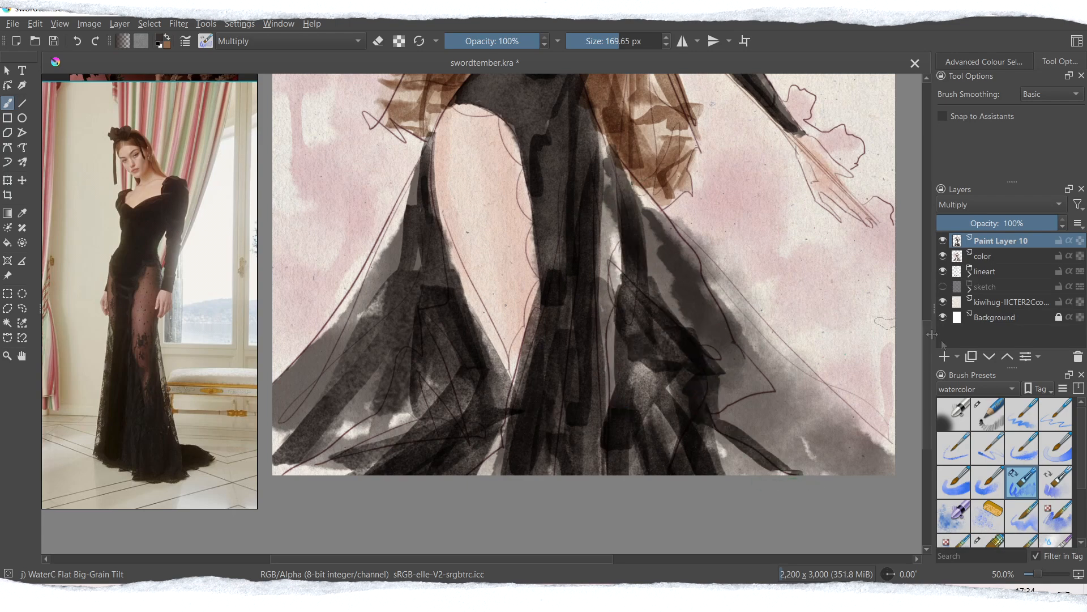
{"action": "scroll", "coordinate": [928, 339], "scroll_direction": "up", "scroll_amount": 2}
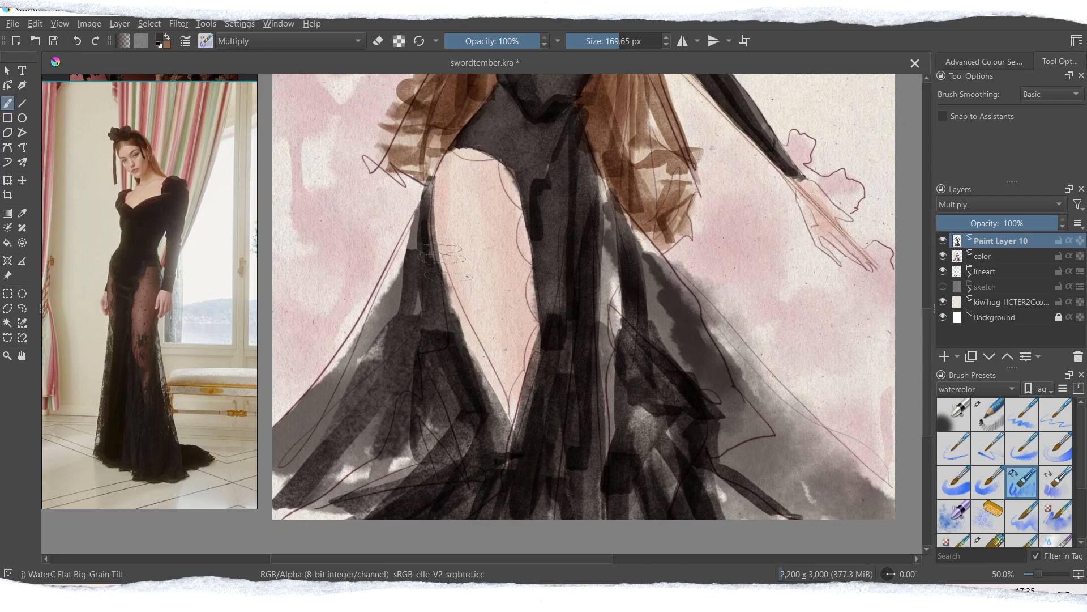
Deepen the fold between the skirt's centre and trailing panels with long dark strokes.
{"action": "left_click_drag", "start_coordinate": [597, 148], "coordinate": [593, 382]}
{"action": "left_click_drag", "start_coordinate": [601, 180], "coordinate": [613, 391]}
{"action": "key", "text": "ctrl+z"}
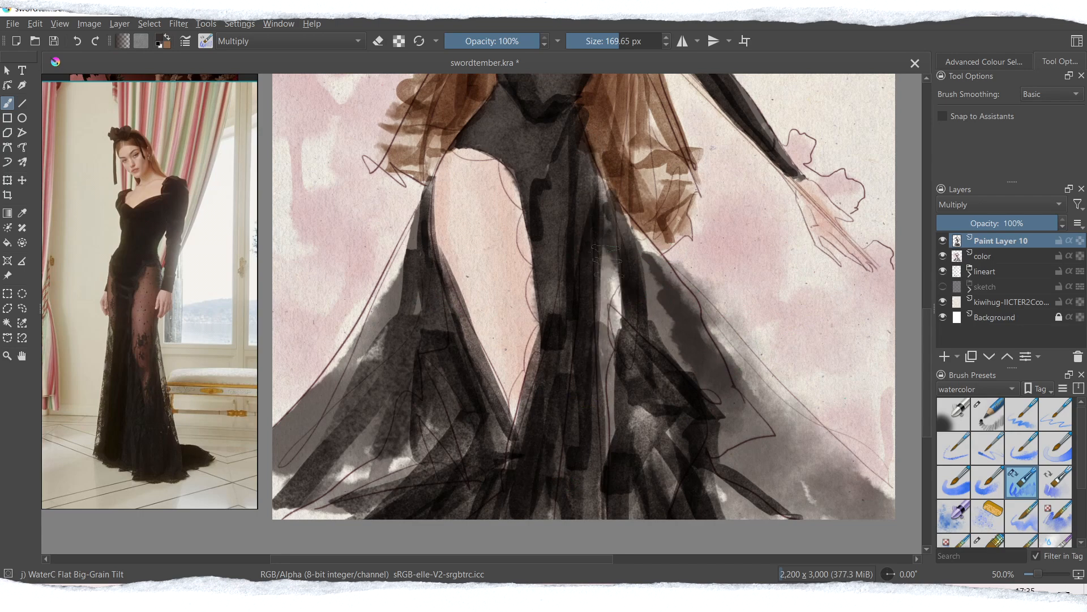
{"action": "left_click_drag", "start_coordinate": [606, 259], "coordinate": [601, 476]}
{"action": "scroll", "coordinate": [930, 351], "scroll_direction": "up", "scroll_amount": 5}
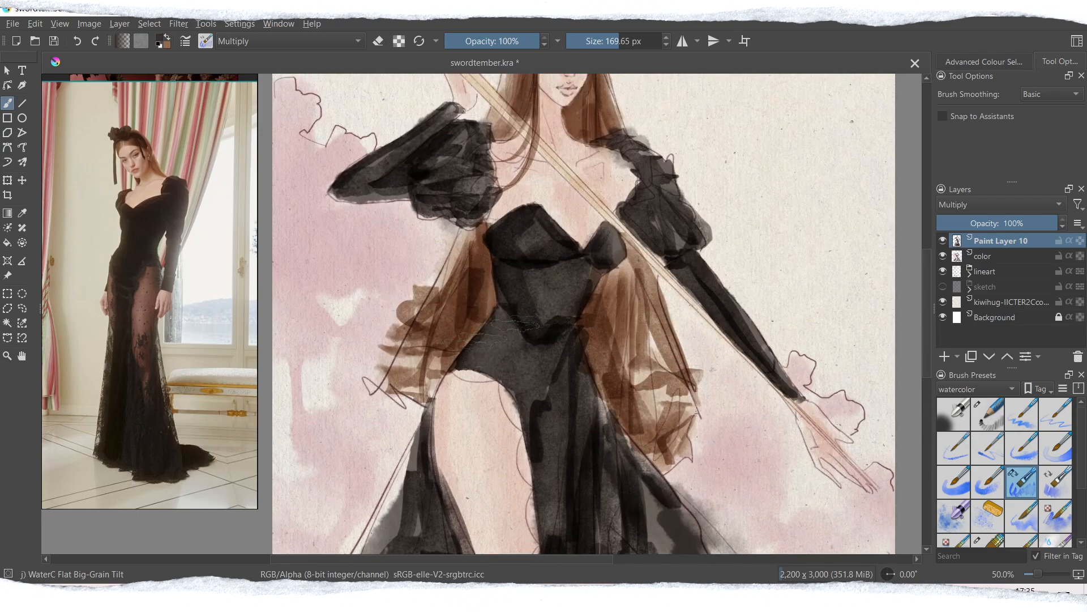
Darken the gown's hip, centre folds and scalloped slit edge beside the exposed leg, and save the document.
{"action": "mouse_move", "coordinate": [480, 365]}
{"action": "left_mouse_down"}
{"action": "mouse_move", "coordinate": [502, 289]}
{"action": "mouse_move", "coordinate": [531, 405]}
{"action": "mouse_move", "coordinate": [522, 328]}
{"action": "mouse_move", "coordinate": [501, 367]}
{"action": "mouse_move", "coordinate": [485, 360]}
{"action": "mouse_move", "coordinate": [534, 267]}
{"action": "mouse_move", "coordinate": [515, 263]}
{"action": "mouse_move", "coordinate": [511, 312]}
{"action": "mouse_move", "coordinate": [549, 325]}
{"action": "left_mouse_up"}
{"action": "left_click_drag", "start_coordinate": [561, 379], "coordinate": [549, 541]}
{"action": "scroll", "coordinate": [930, 289], "scroll_direction": "down", "scroll_amount": 5}
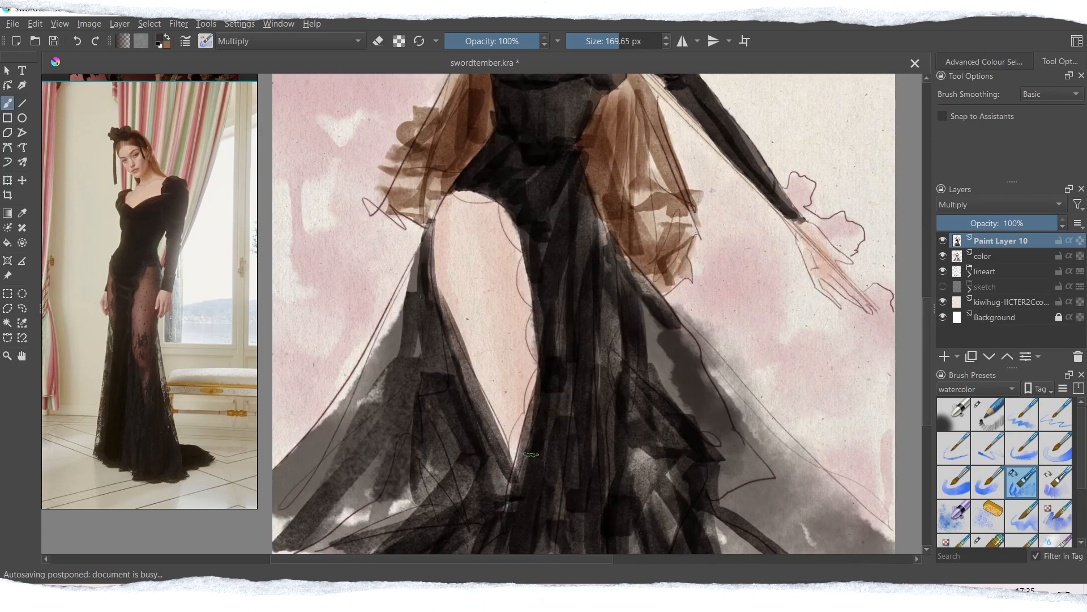
{"action": "mouse_move", "coordinate": [504, 210]}
{"action": "left_mouse_down"}
{"action": "mouse_move", "coordinate": [547, 315]}
{"action": "mouse_move", "coordinate": [518, 490]}
{"action": "left_mouse_up"}
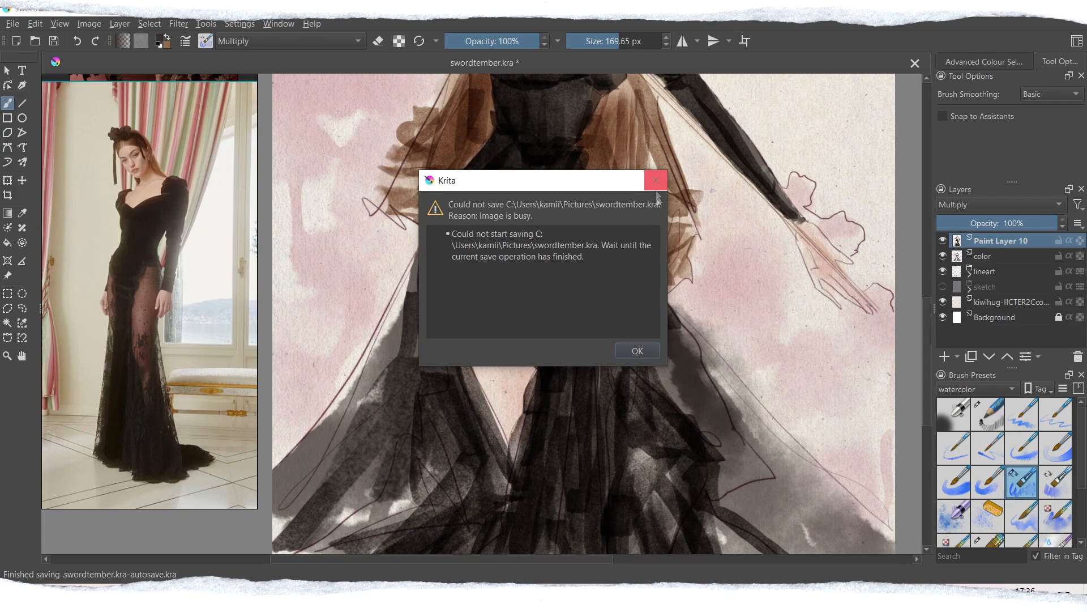
{"action": "left_click", "coordinate": [657, 179]}
{"action": "key", "text": "ctrl+s"}
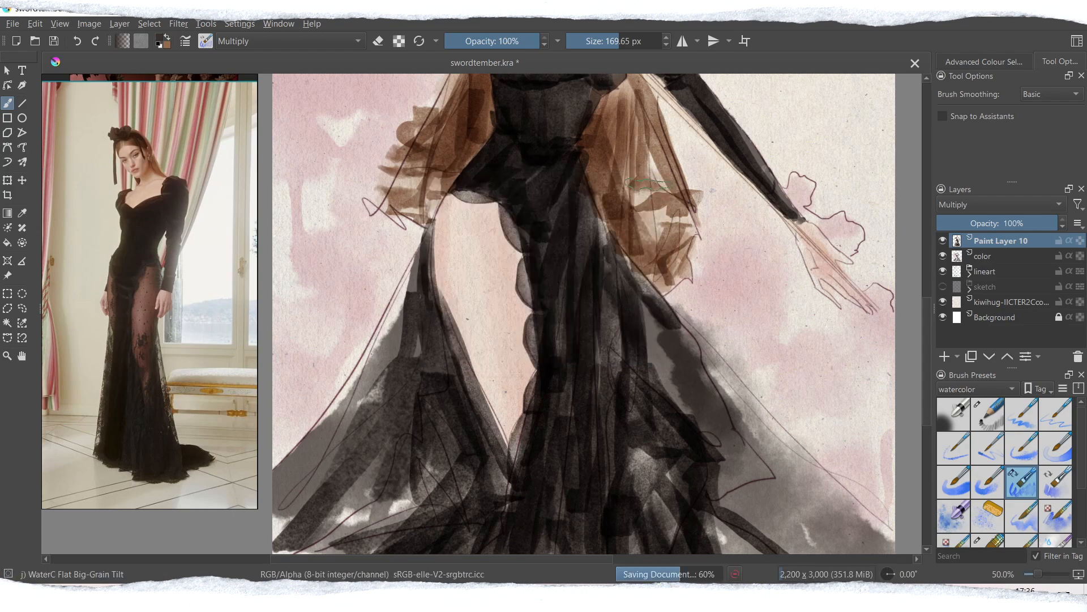
Lay a sheer dark wash over the exposed leg with the brush size at about 579 px.
{"action": "mouse_move", "coordinate": [478, 166]}
{"action": "left_mouse_down"}
{"action": "mouse_move", "coordinate": [453, 283]}
{"action": "mouse_move", "coordinate": [498, 396]}
{"action": "mouse_move", "coordinate": [504, 260]}
{"action": "mouse_move", "coordinate": [487, 332]}
{"action": "left_mouse_up"}
{"action": "key", "text": "ctrl+z"}
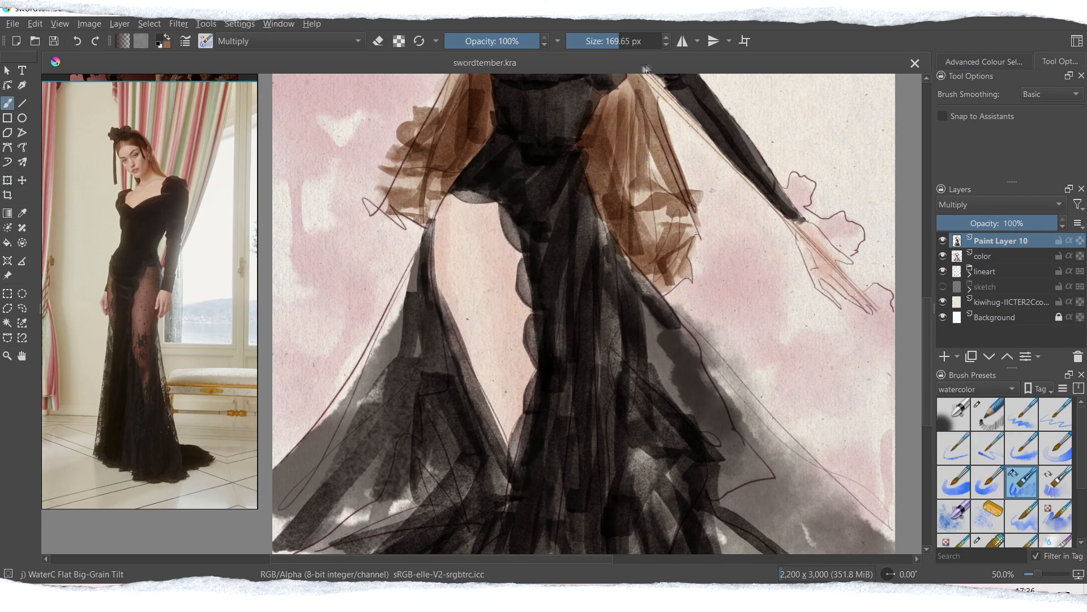
{"action": "left_click", "coordinate": [646, 41]}
{"action": "key", "text": "ctrl+z"}
{"action": "mouse_move", "coordinate": [509, 211]}
{"action": "left_mouse_down"}
{"action": "mouse_move", "coordinate": [466, 327]}
{"action": "mouse_move", "coordinate": [489, 415]}
{"action": "mouse_move", "coordinate": [486, 344]}
{"action": "mouse_move", "coordinate": [515, 534]}
{"action": "left_mouse_up"}
{"action": "key", "text": "ctrl+z"}
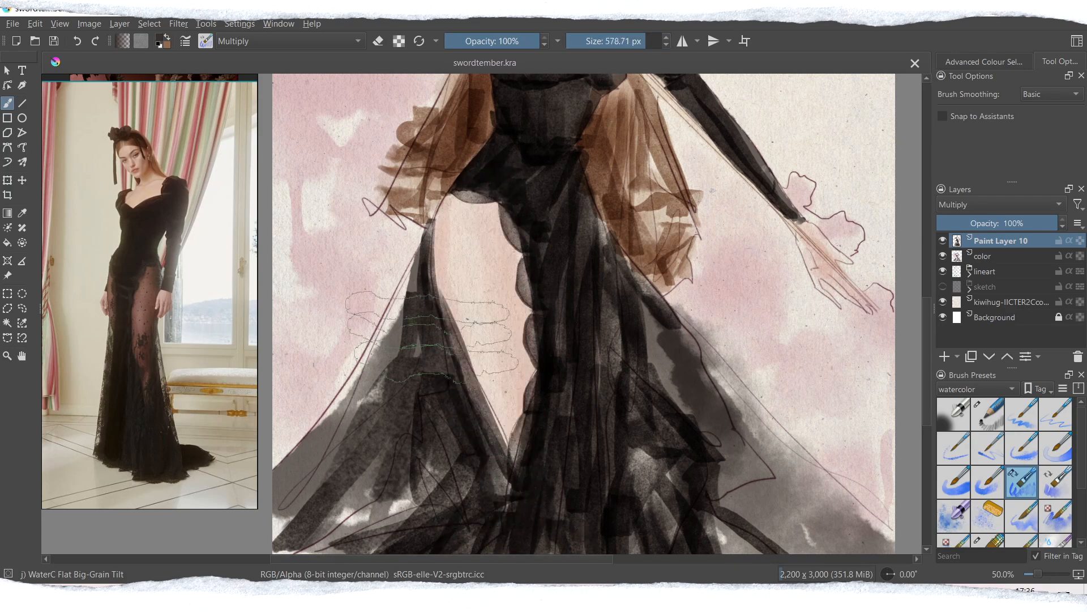
{"action": "mouse_move", "coordinate": [473, 218]}
{"action": "left_mouse_down"}
{"action": "mouse_move", "coordinate": [491, 357]}
{"action": "mouse_move", "coordinate": [427, 250]}
{"action": "mouse_move", "coordinate": [433, 272]}
{"action": "left_mouse_up"}
Darken the puffed sleeves and the bodice with dark strokes at a brush size of about 187 px.
{"action": "left_click", "coordinate": [621, 42]}
{"action": "left_click_drag", "start_coordinate": [928, 329], "coordinate": [929, 262]}
{"action": "mouse_move", "coordinate": [485, 227]}
{"action": "left_mouse_down"}
{"action": "mouse_move", "coordinate": [481, 286]}
{"action": "mouse_move", "coordinate": [431, 274]}
{"action": "left_mouse_up"}
{"action": "left_click_drag", "start_coordinate": [626, 212], "coordinate": [668, 322]}
{"action": "mouse_move", "coordinate": [644, 262]}
{"action": "left_mouse_down"}
{"action": "mouse_move", "coordinate": [630, 300]}
{"action": "mouse_move", "coordinate": [604, 312]}
{"action": "mouse_move", "coordinate": [610, 326]}
{"action": "mouse_move", "coordinate": [606, 297]}
{"action": "mouse_move", "coordinate": [572, 394]}
{"action": "left_mouse_up"}
{"action": "left_click_drag", "start_coordinate": [514, 325], "coordinate": [514, 412]}
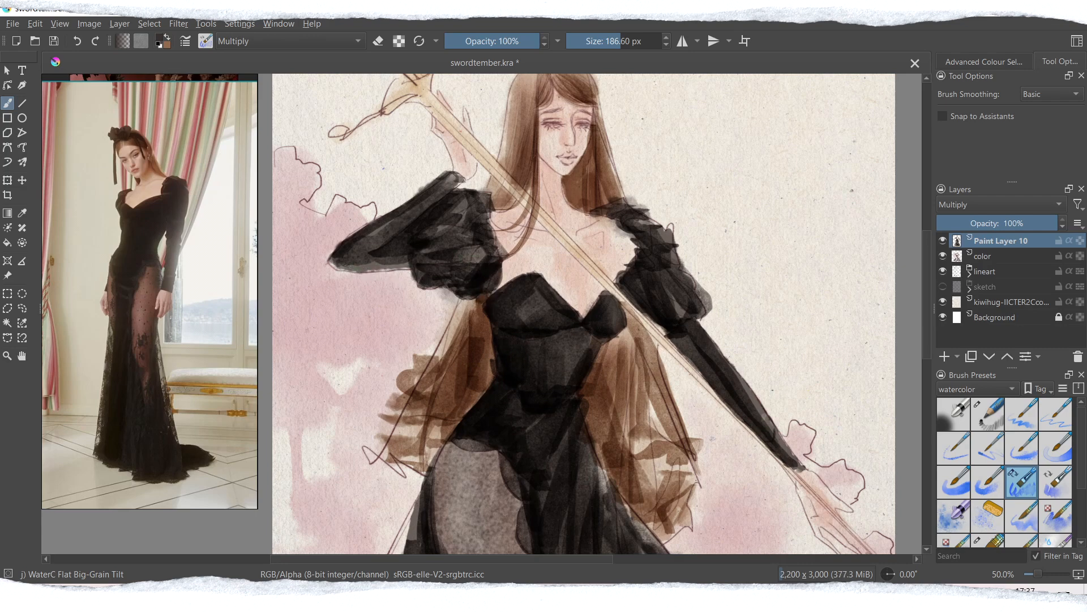
Sample the sword's gold and glaze it over the guard, its rounded ends and the length of the blade.
{"action": "scroll", "coordinate": [864, 374], "scroll_direction": "down", "scroll_amount": 5}
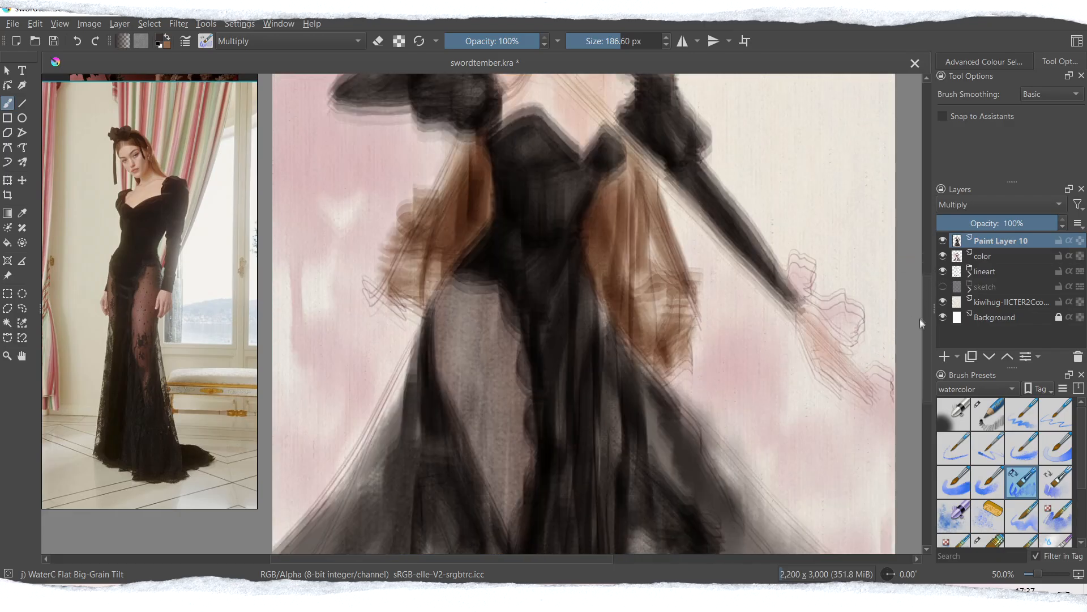
{"action": "scroll", "coordinate": [896, 257], "scroll_direction": "up", "scroll_amount": 6}
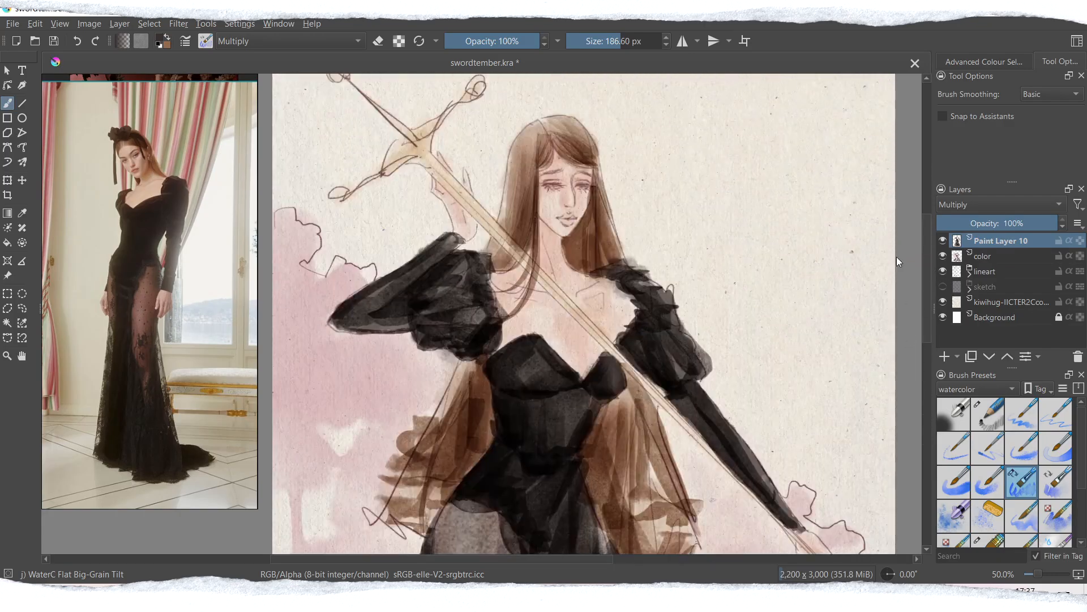
{"action": "left_click", "coordinate": [409, 179], "text": "ctrl"}
{"action": "left_click_drag", "start_coordinate": [419, 180], "coordinate": [383, 200]}
{"action": "left_click_drag", "start_coordinate": [426, 176], "coordinate": [435, 158]}
{"action": "left_click_drag", "start_coordinate": [465, 119], "coordinate": [475, 117]}
{"action": "left_click_drag", "start_coordinate": [338, 93], "coordinate": [338, 104]}
{"action": "left_click_drag", "start_coordinate": [392, 148], "coordinate": [415, 170]}
{"action": "left_click_drag", "start_coordinate": [347, 218], "coordinate": [337, 222]}
{"action": "mouse_move", "coordinate": [434, 192]}
{"action": "left_mouse_down"}
{"action": "mouse_move", "coordinate": [584, 355]}
{"action": "mouse_move", "coordinate": [700, 450]}
{"action": "left_mouse_up"}
{"action": "mouse_move", "coordinate": [927, 269]}
{"action": "left_mouse_down"}
{"action": "mouse_move", "coordinate": [912, 375]}
{"action": "mouse_move", "coordinate": [928, 277]}
{"action": "left_mouse_up"}
Blush the eyes, cheeks and chest with pink using Airbrush Soft in Multiply mode at about 149 px.
{"action": "key", "text": "slash"}
{"action": "left_click", "coordinate": [616, 41]}
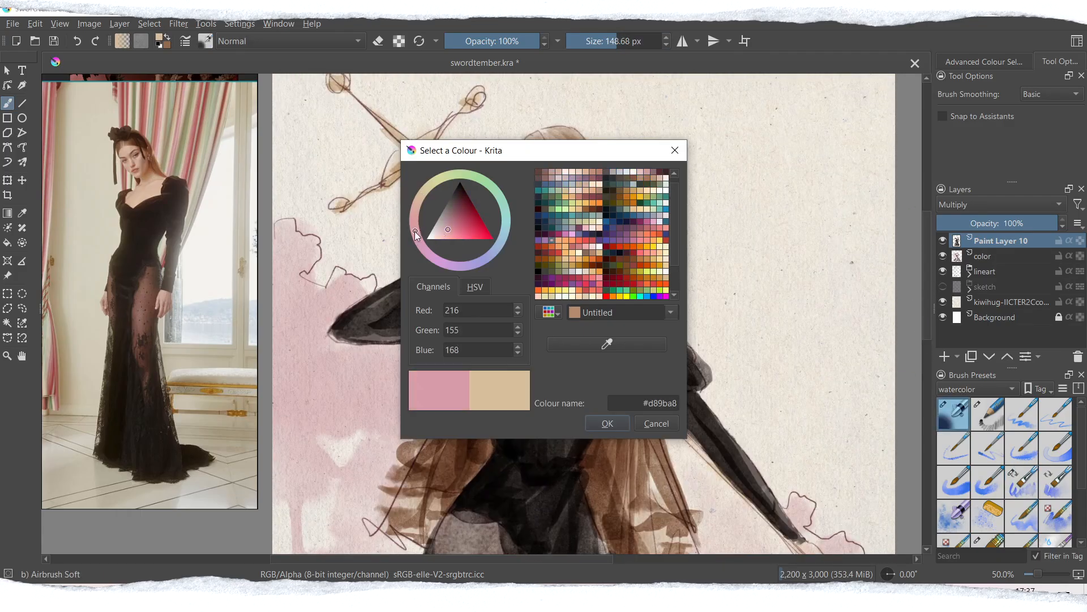
{"action": "left_click_drag", "start_coordinate": [414, 232], "coordinate": [440, 235]}
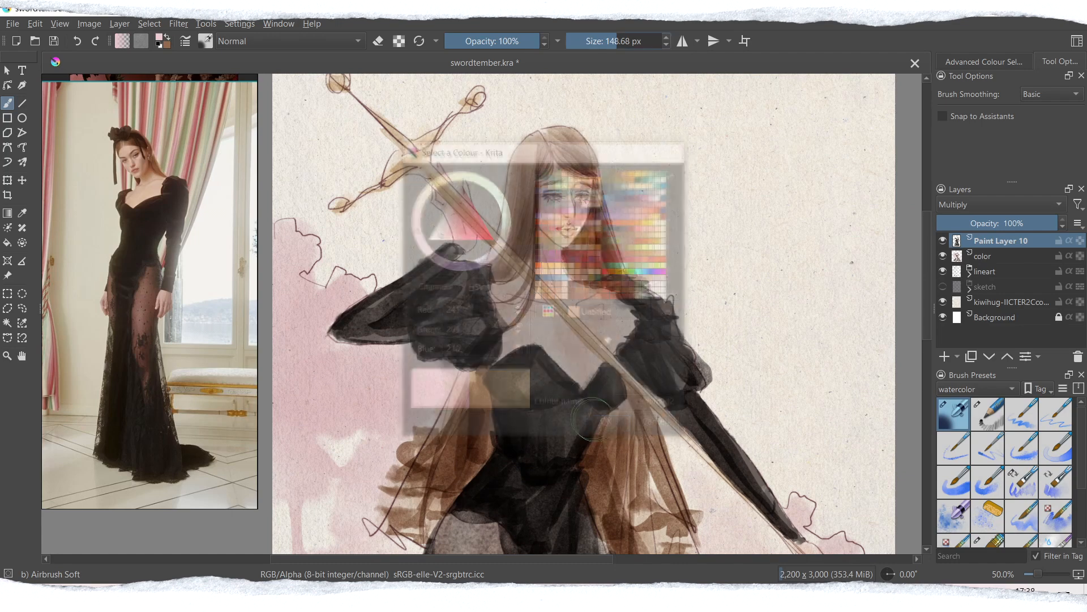
{"action": "left_click", "coordinate": [288, 41]}
{"action": "left_click", "coordinate": [255, 120]}
{"action": "mouse_move", "coordinate": [541, 215]}
{"action": "left_mouse_down"}
{"action": "mouse_move", "coordinate": [554, 197]}
{"action": "mouse_move", "coordinate": [584, 209]}
{"action": "left_mouse_up"}
{"action": "left_click_drag", "start_coordinate": [573, 353], "coordinate": [576, 371]}
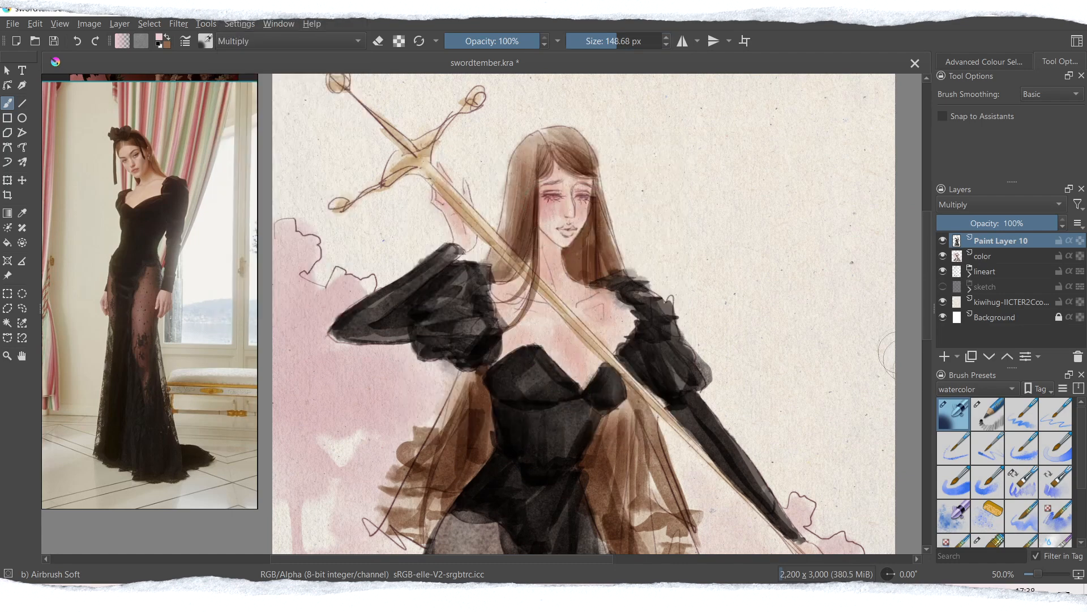
{"action": "scroll", "coordinate": [877, 430], "scroll_direction": "down", "scroll_amount": 5}
{"action": "scroll", "coordinate": [877, 430], "scroll_direction": "up", "scroll_amount": 5}
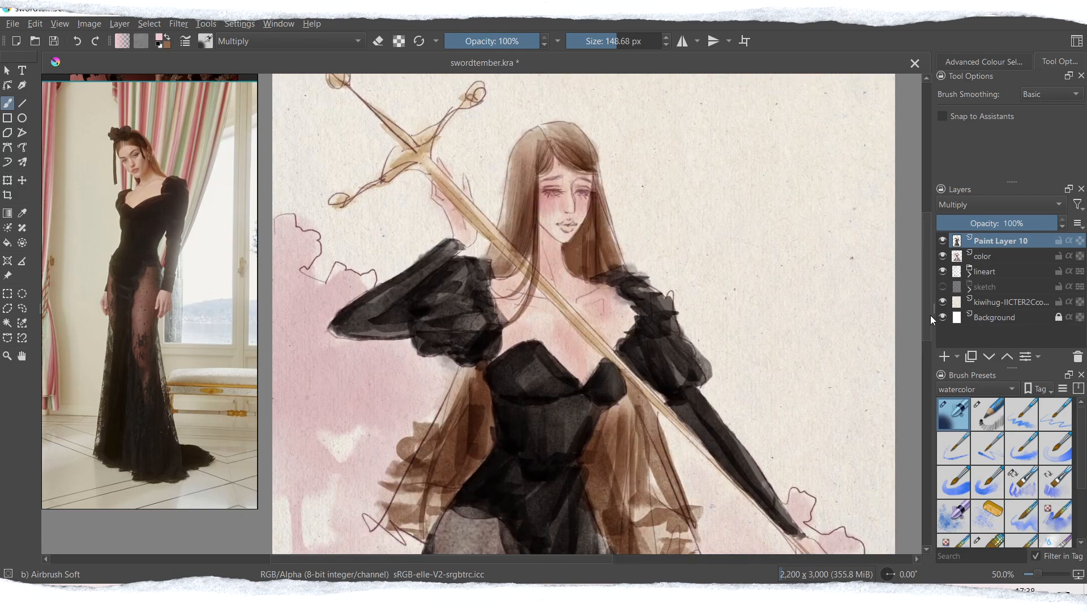
Add a new paint layer in Multiply mode and choose the WaterC Spread WideArea brush for detailing the face.
{"action": "left_click_drag", "start_coordinate": [1037, 574], "coordinate": [1041, 574]}
{"action": "left_click", "coordinate": [945, 357]}
{"action": "left_click_drag", "start_coordinate": [927, 260], "coordinate": [926, 238]}
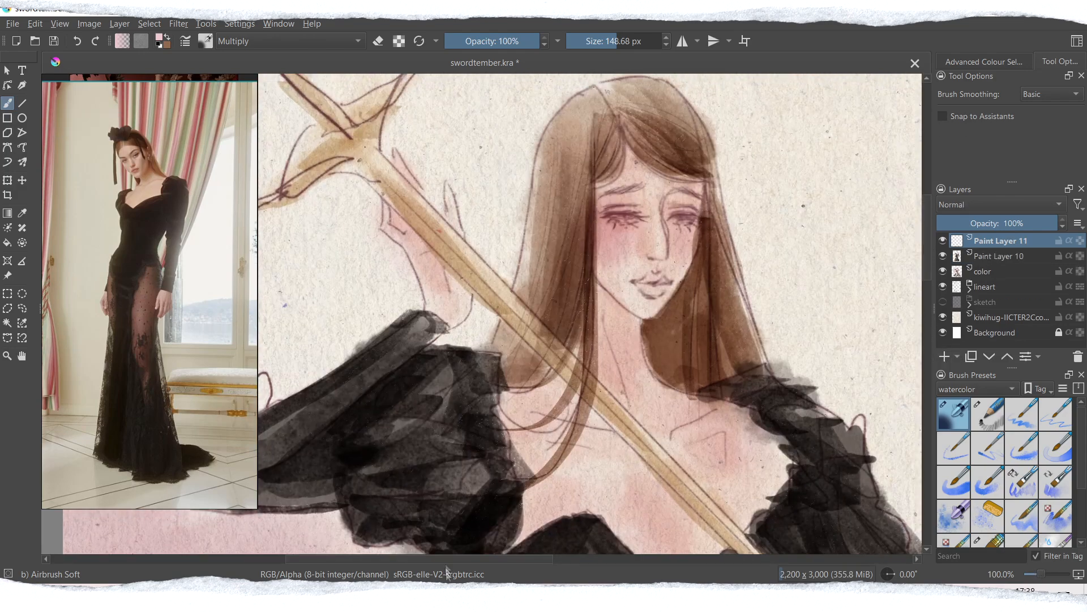
{"action": "left_click_drag", "start_coordinate": [449, 559], "coordinate": [473, 563]}
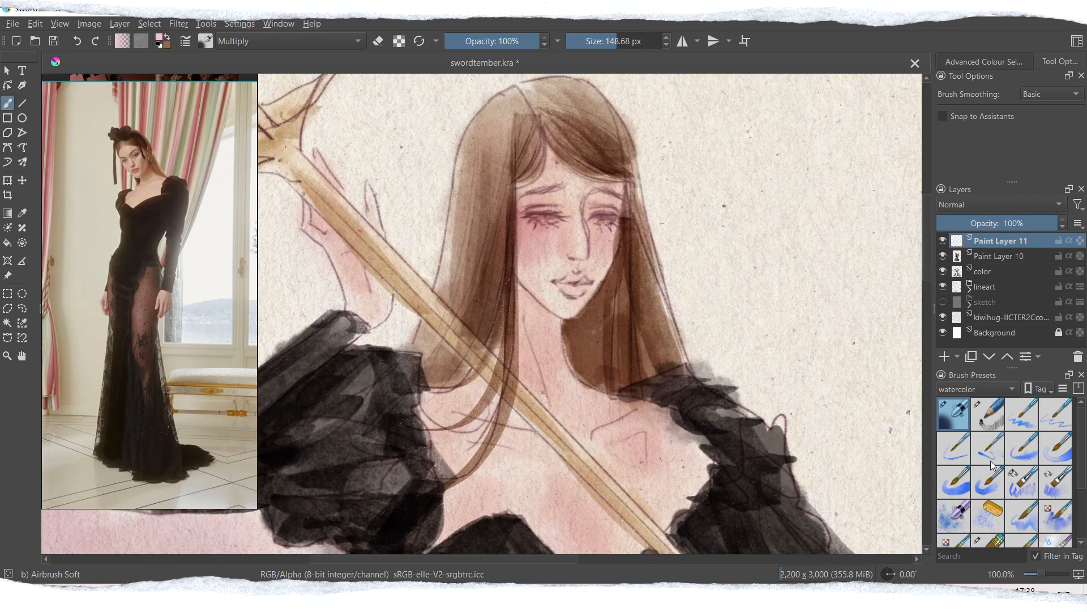
{"action": "scroll", "coordinate": [1054, 497], "scroll_direction": "down", "scroll_amount": 2}
{"action": "left_click", "coordinate": [988, 497]}
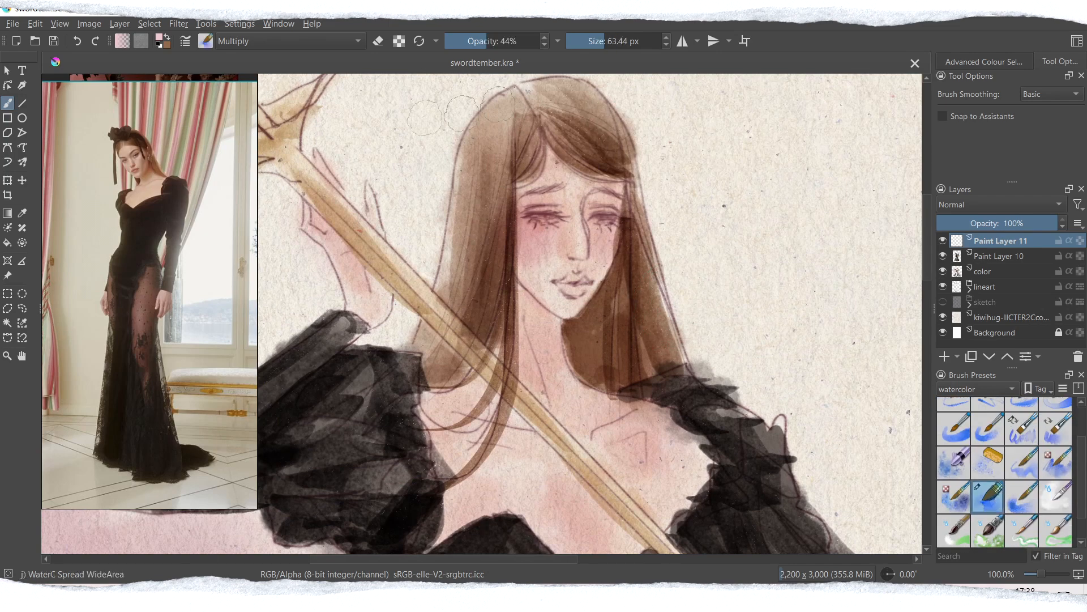
{"action": "left_click", "coordinate": [1002, 205]}
{"action": "left_click", "coordinate": [989, 191]}
Tint the lips, upper eyelids and nose with pink at full opacity and a brush size of about 35 px.
{"action": "left_click_drag", "start_coordinate": [568, 281], "coordinate": [573, 288]}
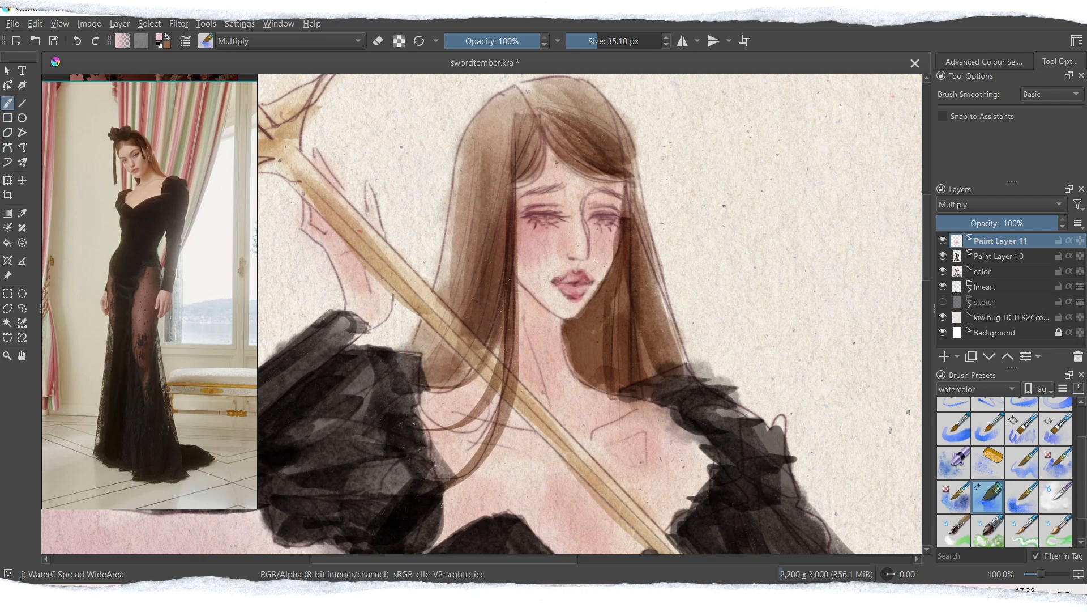
{"action": "mouse_move", "coordinate": [542, 221]}
{"action": "left_mouse_down"}
{"action": "mouse_move", "coordinate": [566, 212]}
{"action": "mouse_move", "coordinate": [533, 205]}
{"action": "left_mouse_up"}
{"action": "key", "text": "ctrl+z"}
{"action": "key", "text": "ctrl+z"}
{"action": "left_click_drag", "start_coordinate": [589, 207], "coordinate": [612, 203]}
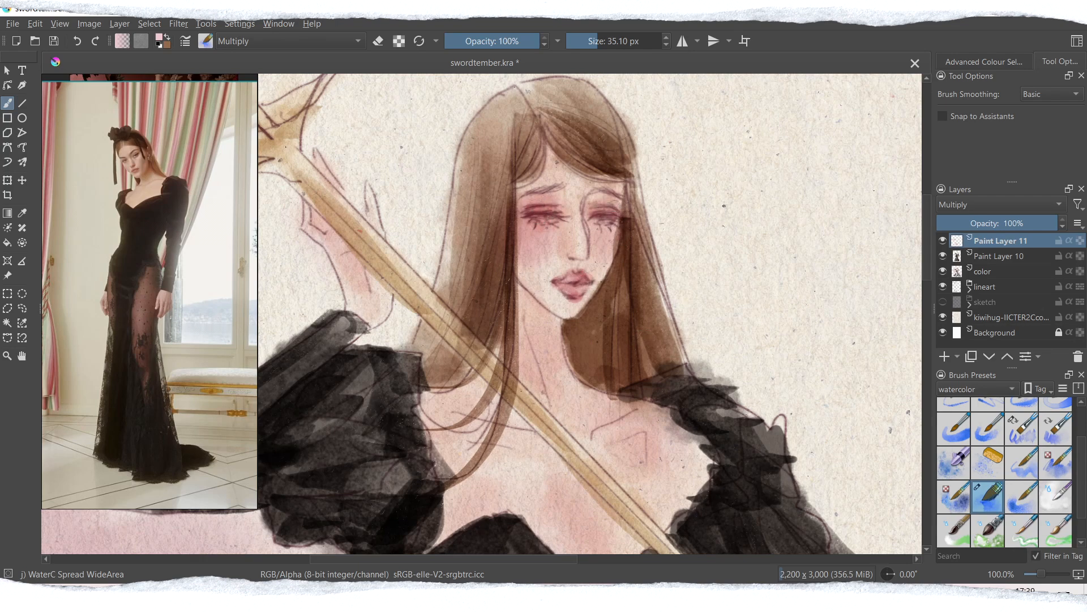
{"action": "left_click_drag", "start_coordinate": [583, 222], "coordinate": [599, 263]}
{"action": "key", "text": "ctrl+z"}
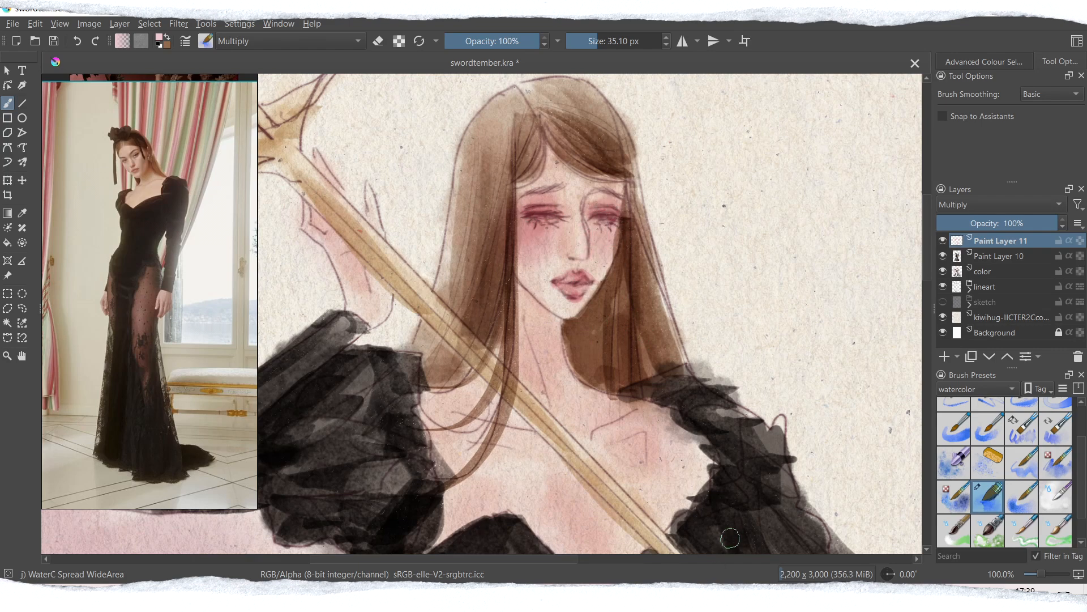
{"action": "left_click_drag", "start_coordinate": [579, 238], "coordinate": [581, 225]}
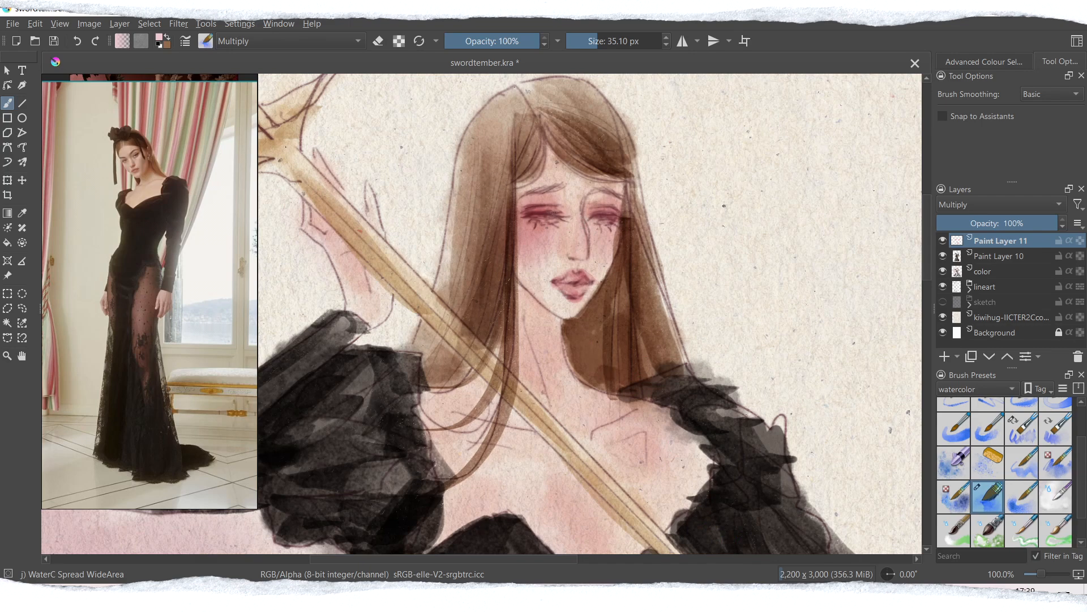
Deepen the upper eyelids and lip line with brown at a brush size of about 11 px.
{"action": "left_click", "coordinate": [167, 37]}
{"action": "left_click_drag", "start_coordinate": [527, 212], "coordinate": [528, 214]}
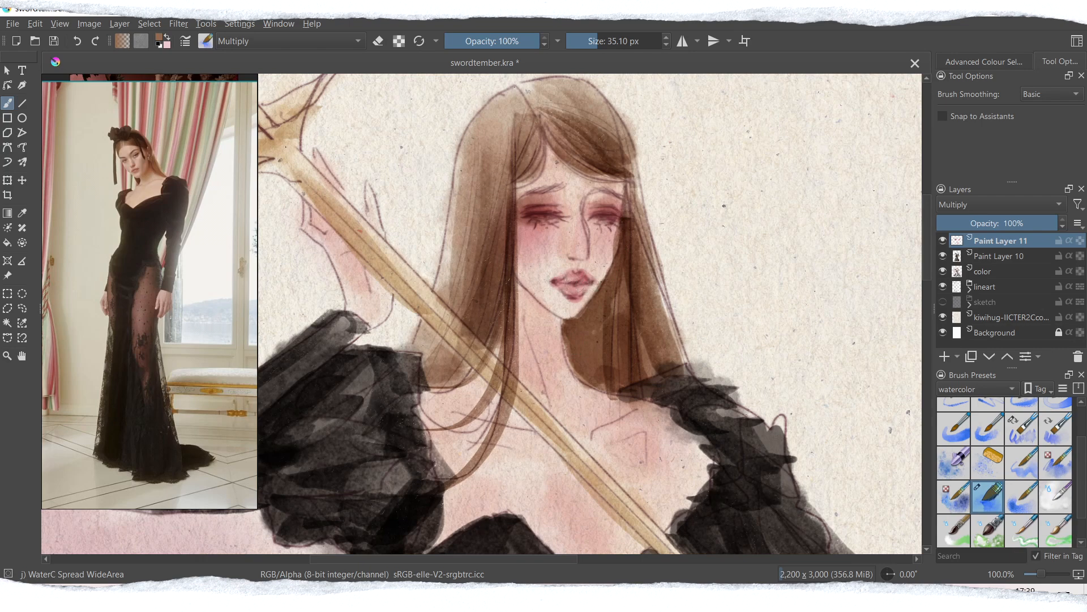
{"action": "key", "text": "ctrl+z"}
{"action": "key", "text": "ctrl+z"}
{"action": "left_click", "coordinate": [587, 42]}
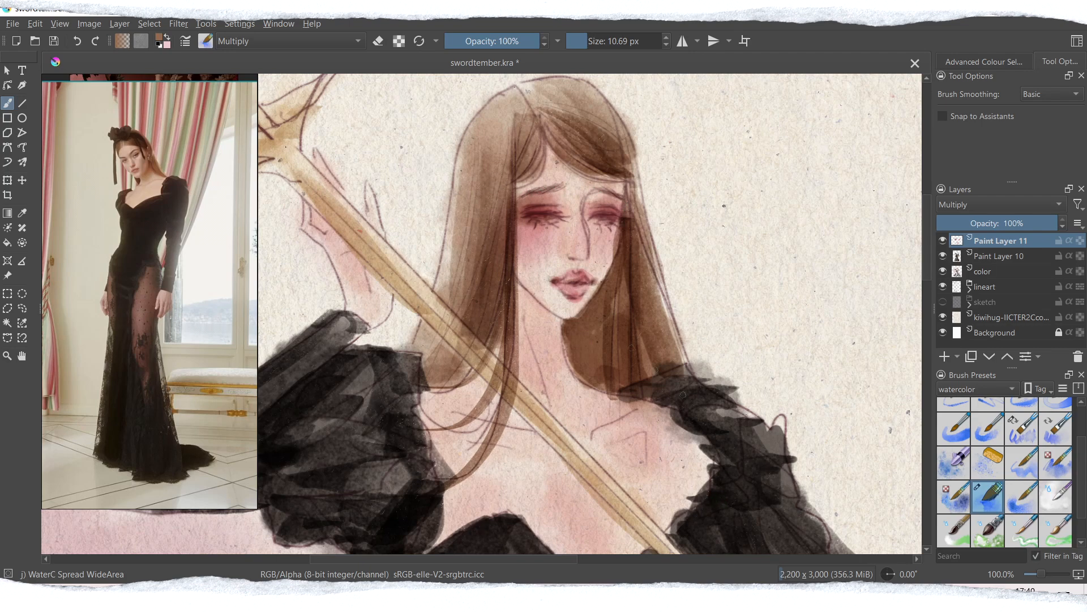
Try to darken the eyelids further with a brush of about 30 px and check the face with the layer hidden.
{"action": "left_click_drag", "start_coordinate": [590, 47], "coordinate": [596, 45]}
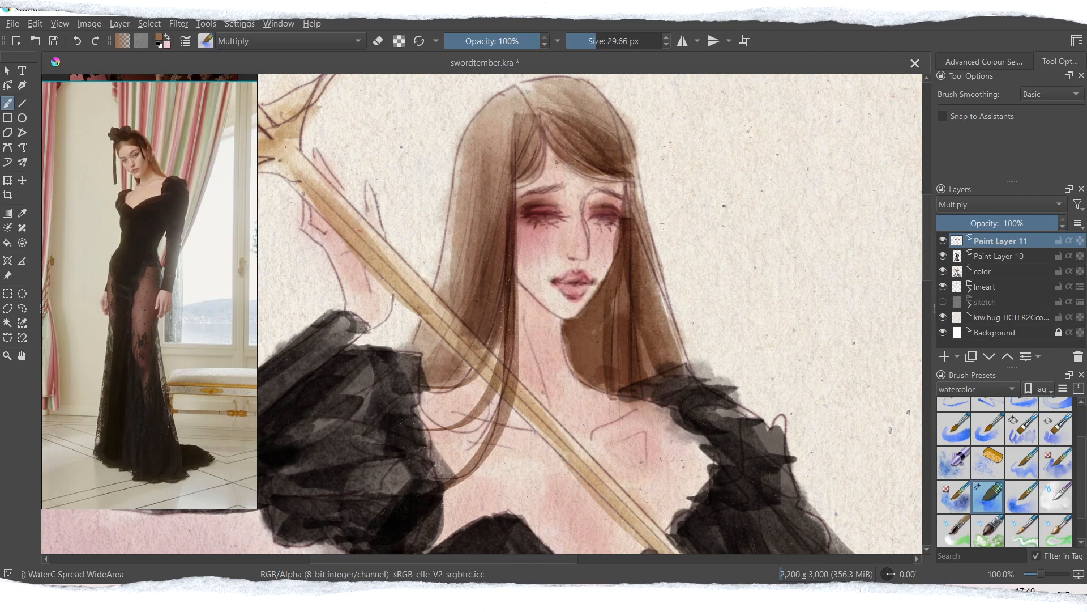
{"action": "key", "text": "ctrl+z"}
{"action": "key", "text": "ctrl+z"}
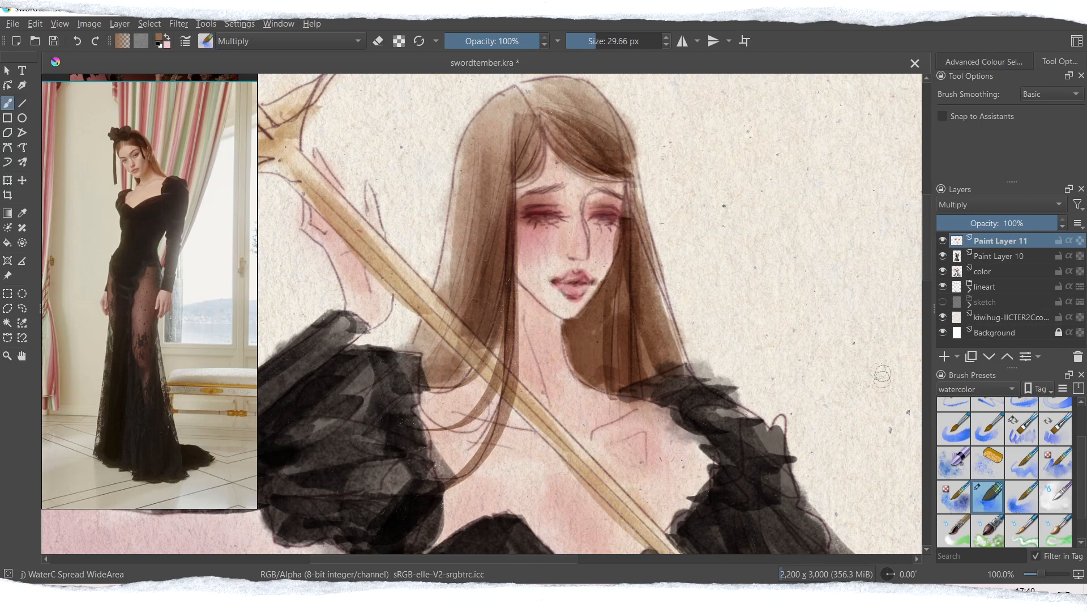
{"action": "left_click", "coordinate": [943, 242]}
{"action": "left_click", "coordinate": [943, 242]}
Shade the chest, collarbones and shoulders with a warm pink at a brush size of about 69 px.
{"action": "mouse_move", "coordinate": [928, 262]}
{"action": "left_mouse_down"}
{"action": "mouse_move", "coordinate": [929, 287]}
{"action": "mouse_move", "coordinate": [929, 275]}
{"action": "left_mouse_up"}
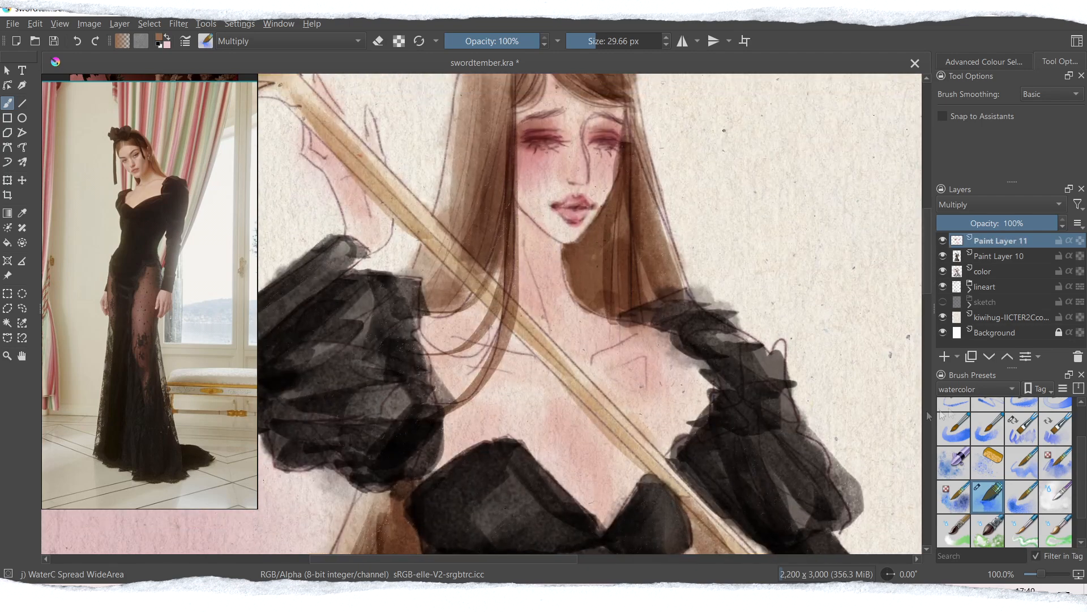
{"action": "left_click", "coordinate": [167, 37]}
{"action": "left_click", "coordinate": [160, 38]}
{"action": "left_click", "coordinate": [479, 227]}
{"action": "left_click", "coordinate": [606, 423]}
{"action": "left_click", "coordinate": [605, 43]}
{"action": "left_click_drag", "start_coordinate": [557, 425], "coordinate": [586, 473]}
{"action": "left_click_drag", "start_coordinate": [491, 411], "coordinate": [456, 445]}
{"action": "left_click_drag", "start_coordinate": [442, 329], "coordinate": [510, 361]}
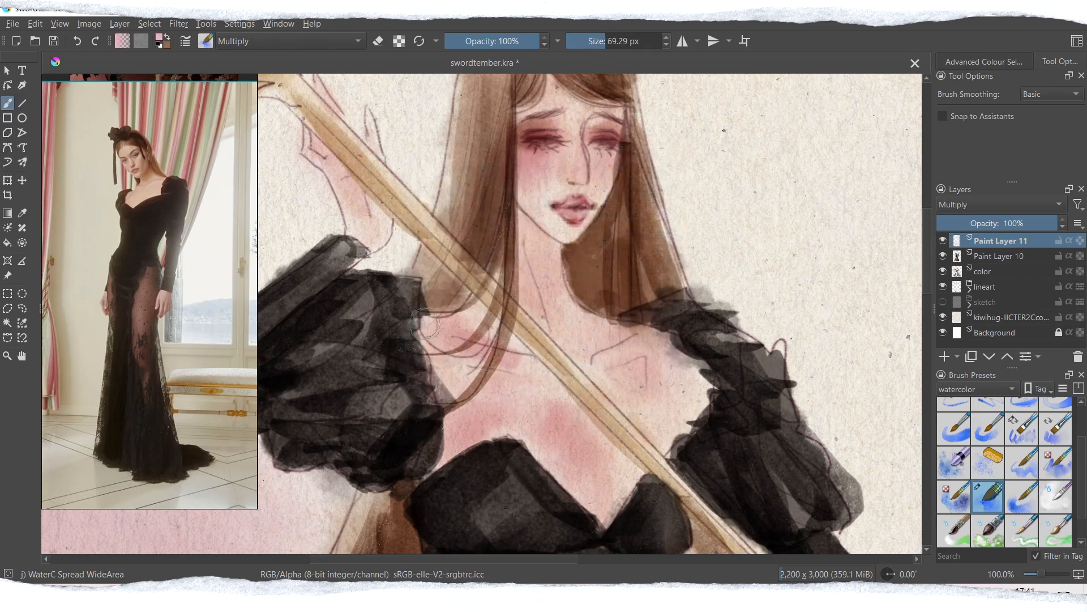
{"action": "left_click_drag", "start_coordinate": [593, 358], "coordinate": [653, 339]}
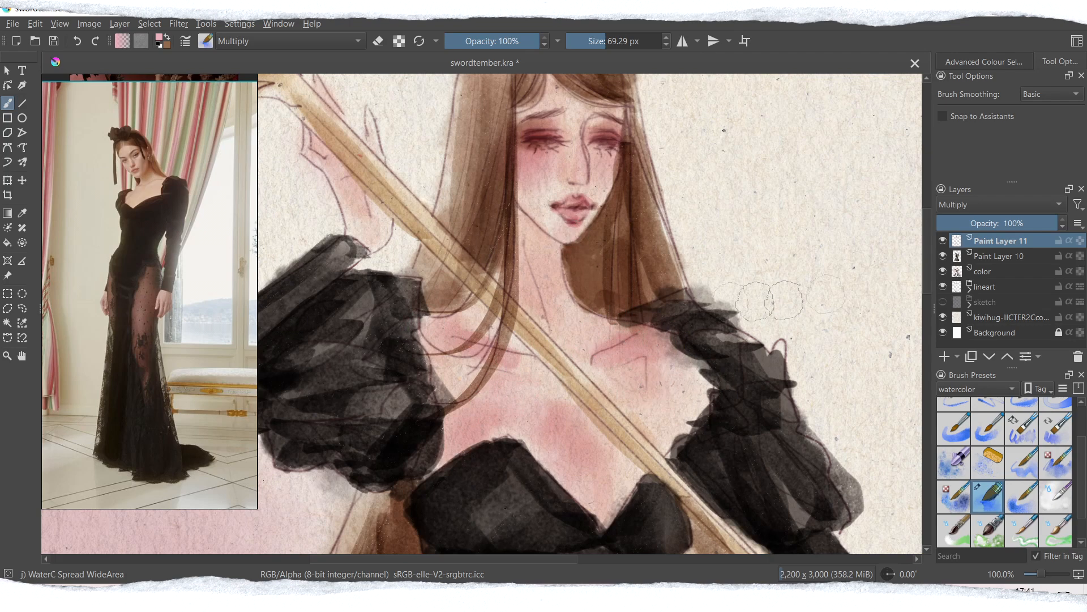
Tint the raised hand and the fingers and knuckles of the lowered hand with the same pink.
{"action": "scroll", "coordinate": [930, 262], "scroll_direction": "up", "scroll_amount": 3}
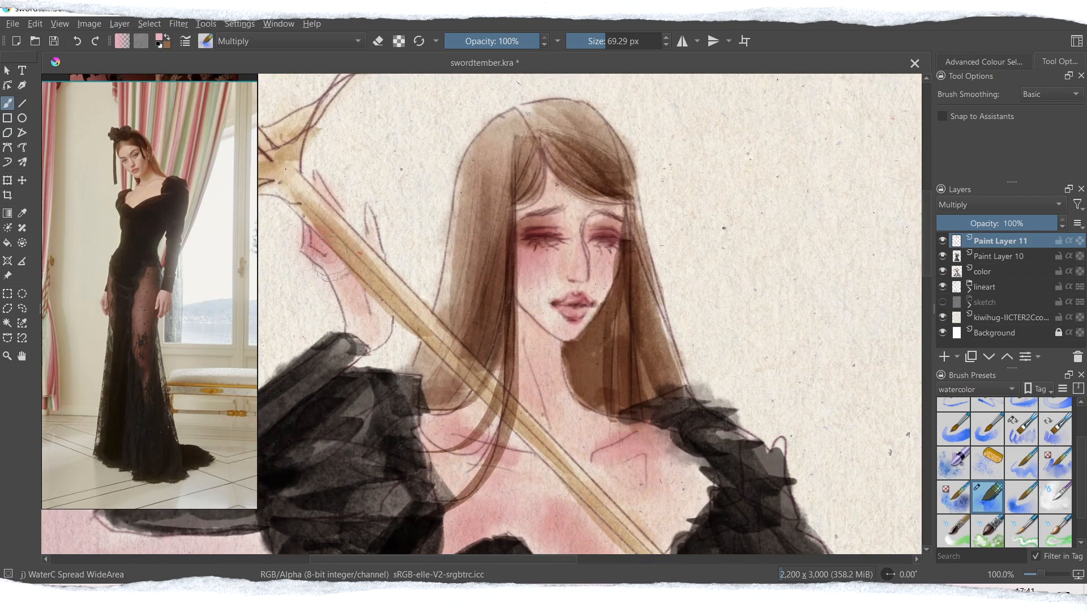
{"action": "scroll", "coordinate": [923, 340], "scroll_direction": "down", "scroll_amount": 12}
{"action": "left_click_drag", "start_coordinate": [924, 340], "coordinate": [926, 354]}
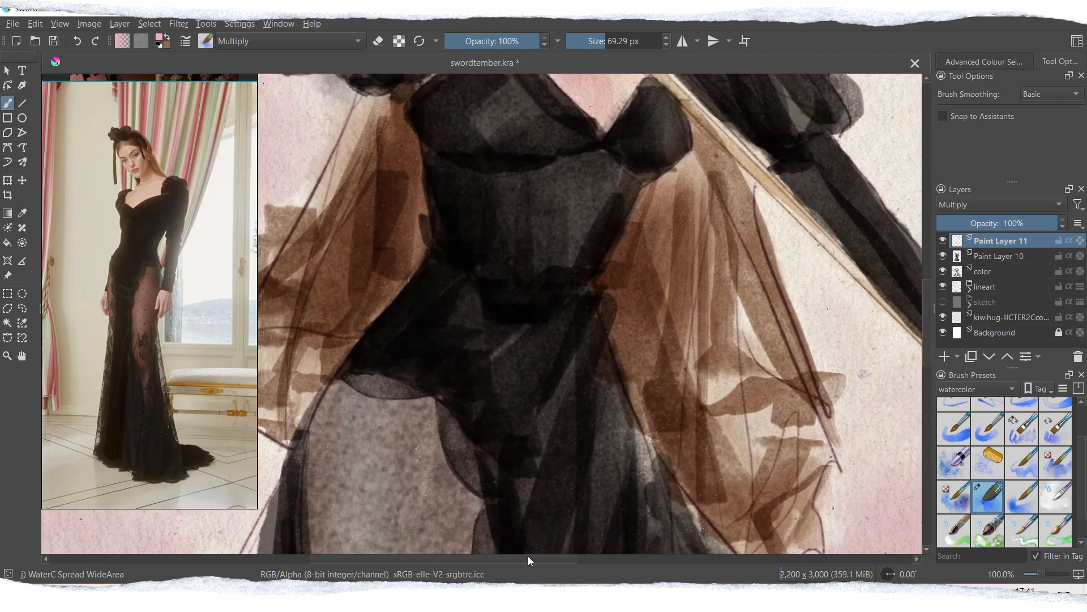
{"action": "left_click_drag", "start_coordinate": [528, 557], "coordinate": [650, 558]}
{"action": "left_click_drag", "start_coordinate": [927, 323], "coordinate": [926, 368]}
{"action": "left_click_drag", "start_coordinate": [664, 306], "coordinate": [716, 360]}
{"action": "mouse_move", "coordinate": [674, 298]}
{"action": "left_mouse_down"}
{"action": "mouse_move", "coordinate": [775, 370]}
{"action": "mouse_move", "coordinate": [765, 358]}
{"action": "left_mouse_up"}
{"action": "left_click_drag", "start_coordinate": [669, 295], "coordinate": [673, 318]}
{"action": "left_click_drag", "start_coordinate": [739, 273], "coordinate": [689, 241]}
{"action": "left_click_drag", "start_coordinate": [759, 344], "coordinate": [772, 346]}
Add another paint layer on top and ready the WaterC Basic Lines-Wet brush with black sampled from the gown.
{"action": "left_click_drag", "start_coordinate": [571, 558], "coordinate": [460, 559]}
{"action": "left_click_drag", "start_coordinate": [928, 326], "coordinate": [911, 201]}
{"action": "left_click_drag", "start_coordinate": [513, 559], "coordinate": [478, 573]}
{"action": "left_click_drag", "start_coordinate": [1040, 574], "coordinate": [1036, 574]}
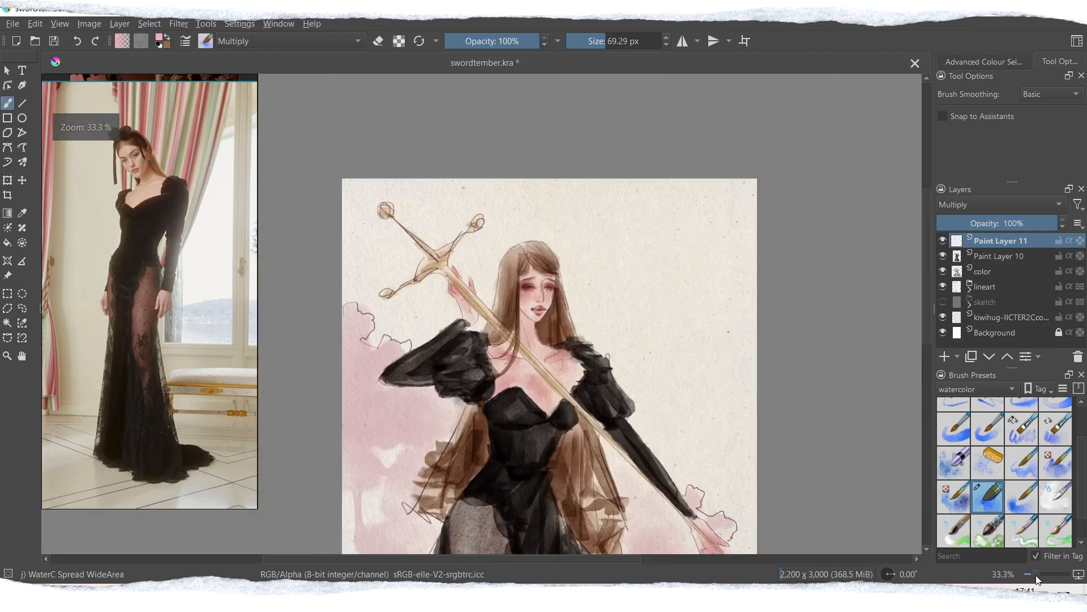
{"action": "left_click_drag", "start_coordinate": [928, 291], "coordinate": [929, 318]}
{"action": "left_click", "coordinate": [944, 356]}
{"action": "left_click_drag", "start_coordinate": [1036, 575], "coordinate": [1043, 576]}
{"action": "left_click_drag", "start_coordinate": [928, 284], "coordinate": [928, 261]}
{"action": "left_click", "coordinate": [542, 414], "text": "ctrl"}
{"action": "scroll", "coordinate": [1021, 490], "scroll_direction": "up", "scroll_amount": 3}
{"action": "left_click", "coordinate": [988, 447]}
Draw dark lash lines over both lowered eyes, reducing the brush size to about 50 px.
{"action": "mouse_move", "coordinate": [568, 198]}
{"action": "left_mouse_down"}
{"action": "mouse_move", "coordinate": [595, 203]}
{"action": "mouse_move", "coordinate": [566, 200]}
{"action": "left_mouse_up"}
{"action": "key", "text": "ctrl+z"}
{"action": "key", "text": "ctrl+z"}
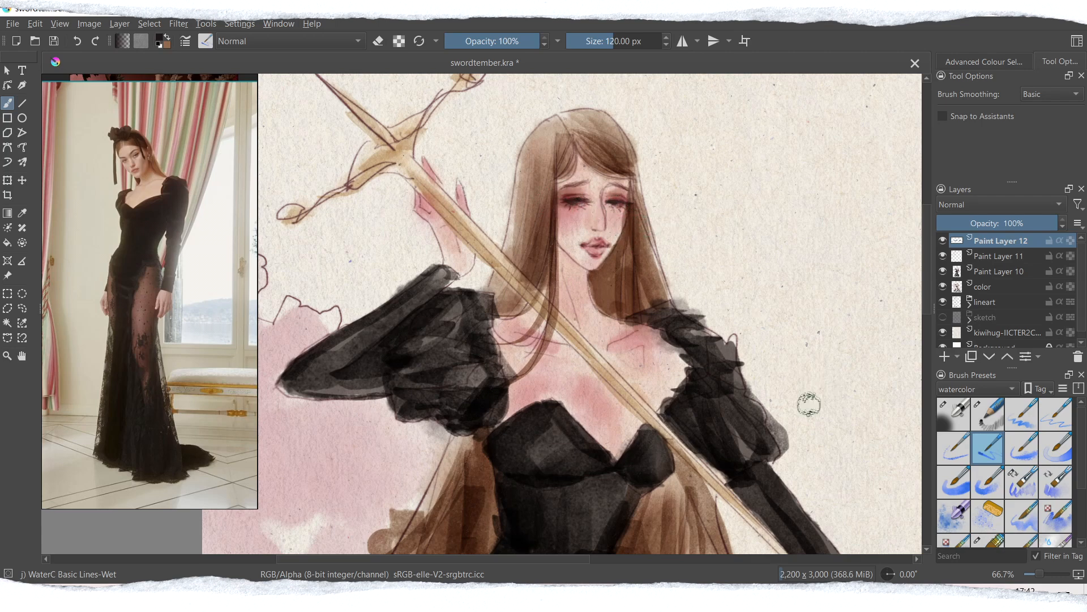
{"action": "left_click_drag", "start_coordinate": [611, 42], "coordinate": [601, 42]}
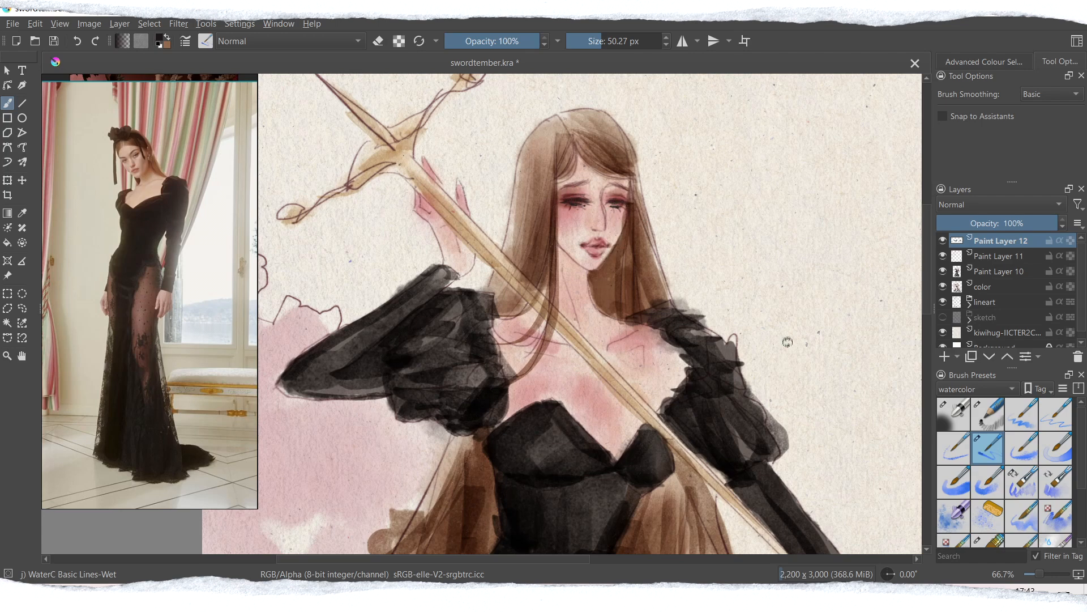
Try to draw brown hair strands along both sides of the face with a brush of about 100 px.
{"action": "left_click", "coordinate": [635, 299], "text": "ctrl"}
{"action": "left_click", "coordinate": [467, 501], "text": "ctrl"}
{"action": "left_click", "coordinate": [610, 41]}
{"action": "left_click_drag", "start_coordinate": [631, 156], "coordinate": [638, 227]}
{"action": "mouse_move", "coordinate": [630, 160]}
{"action": "left_mouse_down"}
{"action": "mouse_move", "coordinate": [634, 229]}
{"action": "mouse_move", "coordinate": [631, 178]}
{"action": "mouse_move", "coordinate": [644, 215]}
{"action": "left_mouse_up"}
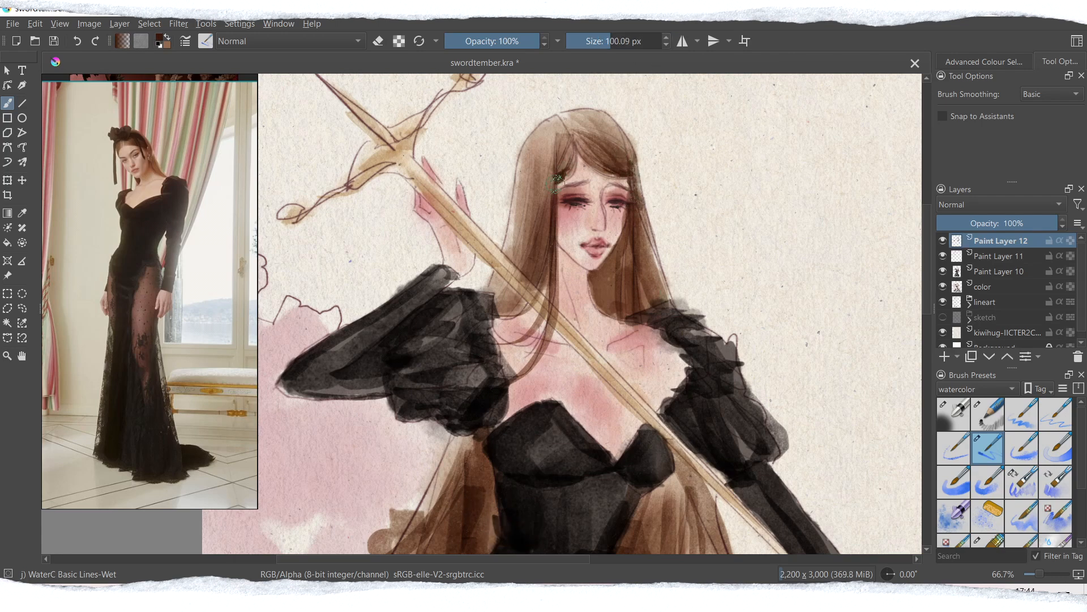
{"action": "left_click_drag", "start_coordinate": [569, 170], "coordinate": [561, 181]}
{"action": "key", "text": "ctrl+z"}
{"action": "key", "text": "ctrl+z"}
{"action": "key", "text": "ctrl+z"}
{"action": "key", "text": "ctrl+z"}
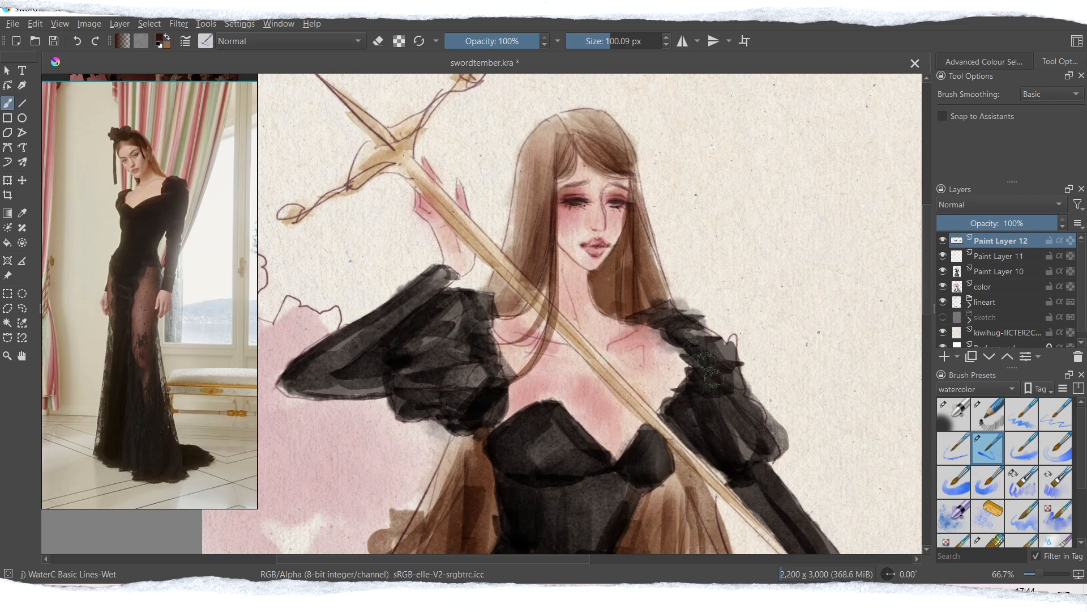
Deepen the lashes of both lowered eyes with a dark brown sampled from the lash line, using a brush of about 75 px.
{"action": "left_click", "coordinate": [577, 199], "text": "ctrl"}
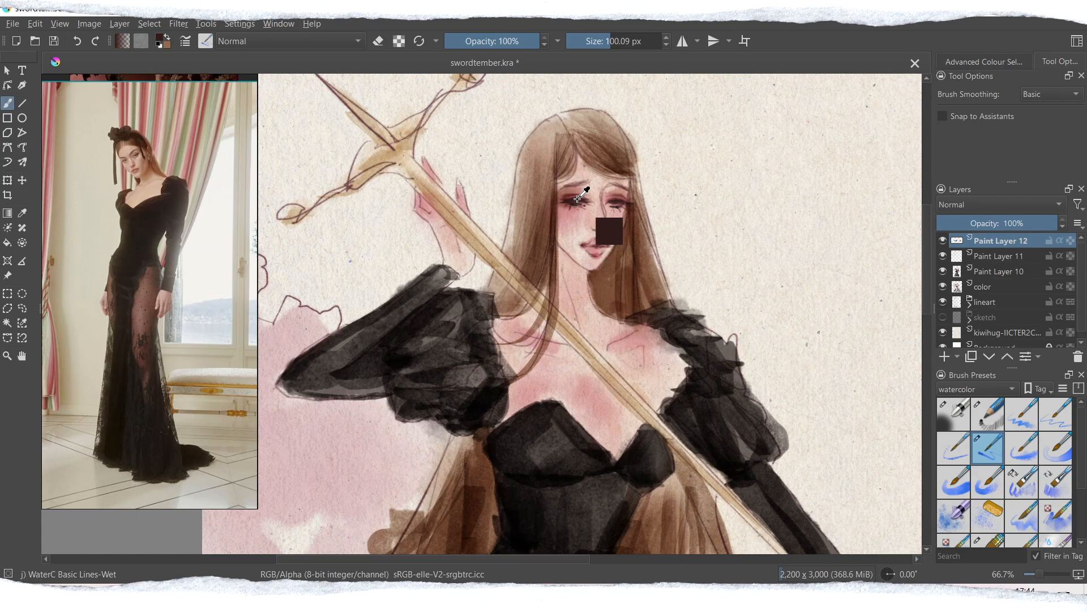
{"action": "left_click_drag", "start_coordinate": [629, 218], "coordinate": [611, 203]}
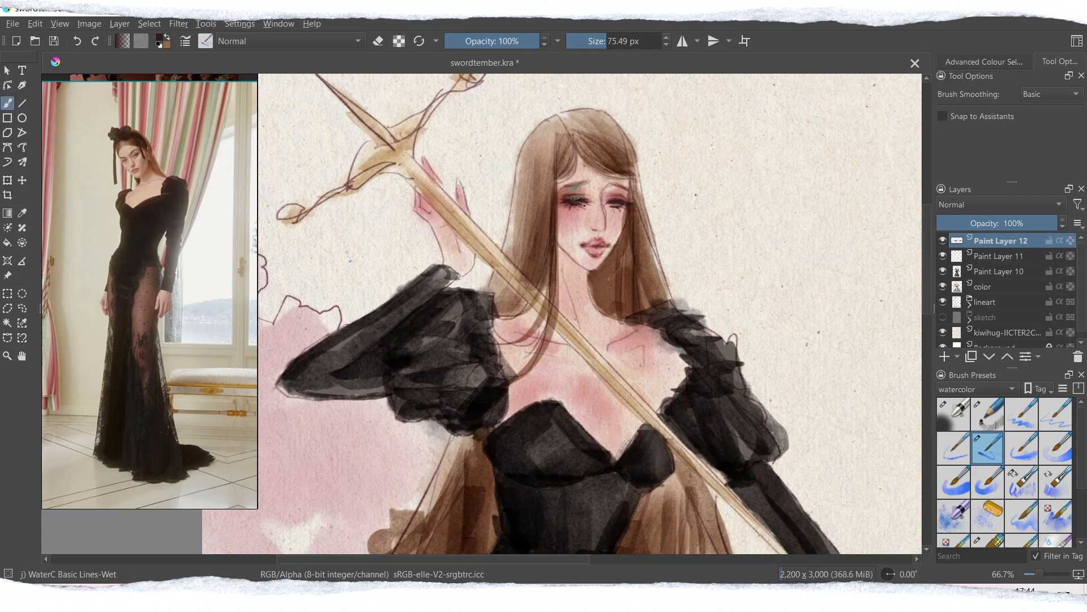
{"action": "left_click_drag", "start_coordinate": [1030, 574], "coordinate": [1035, 576]}
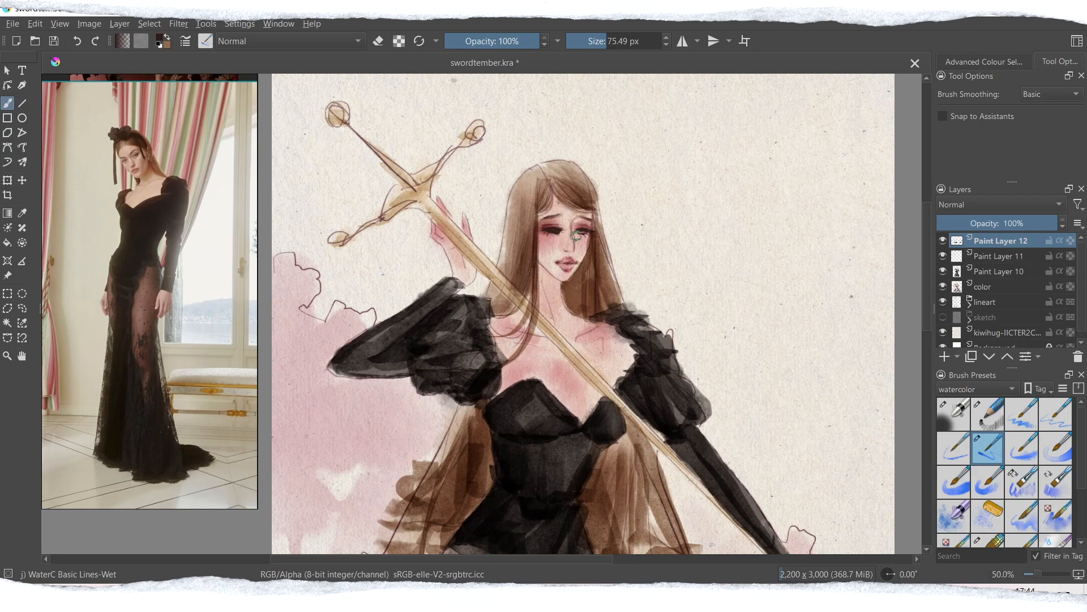
Try adding another paint layer on top and touching up the lashes with dark strokes on it.
{"action": "left_click", "coordinate": [943, 357]}
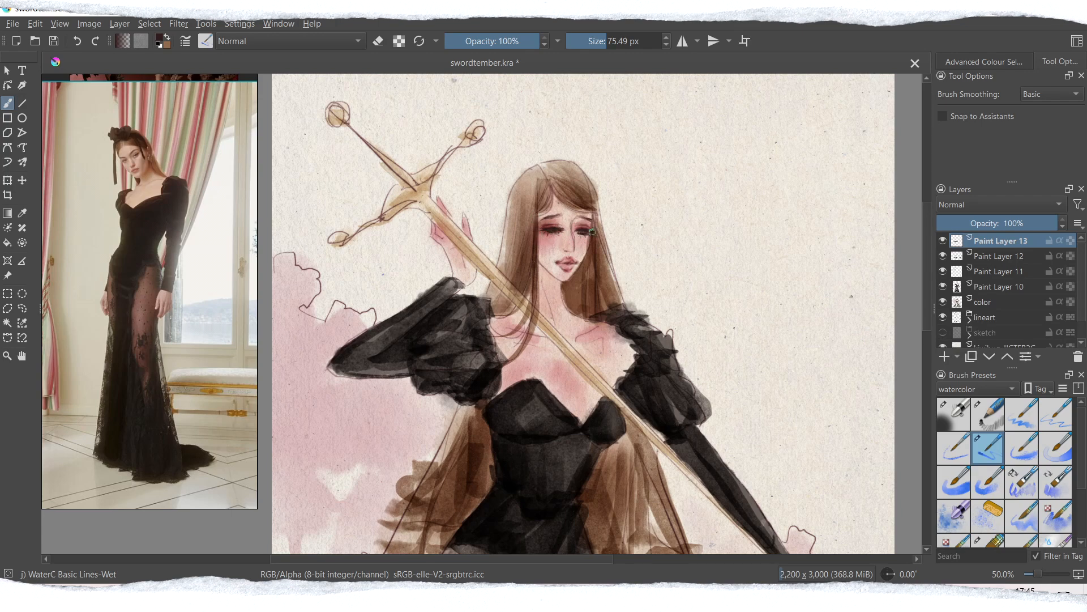
{"action": "left_click_drag", "start_coordinate": [576, 232], "coordinate": [585, 230]}
{"action": "left_click", "coordinate": [1040, 576]}
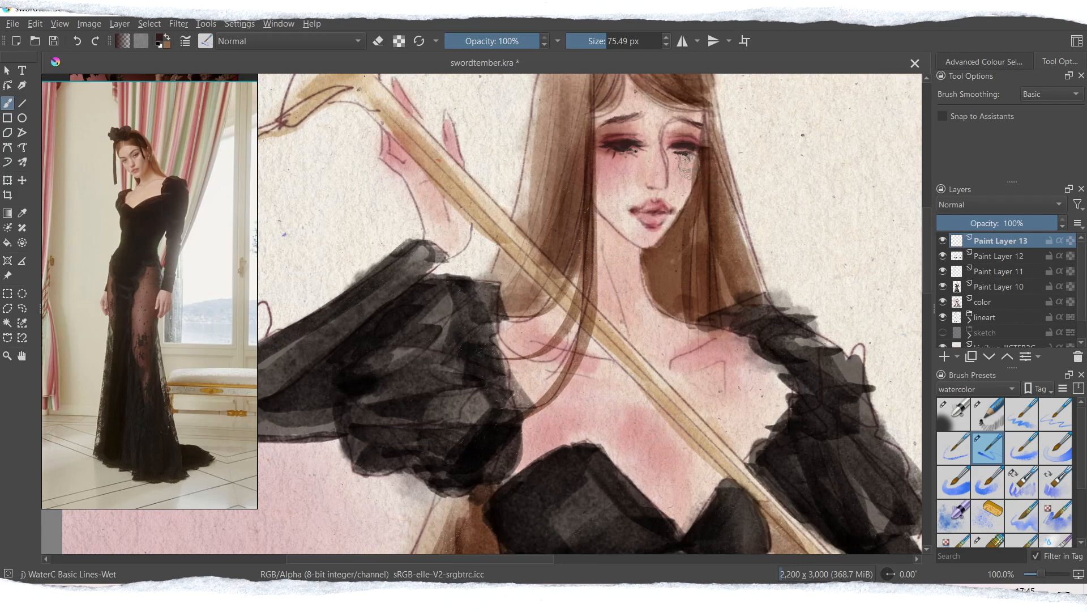
{"action": "left_click_drag", "start_coordinate": [1041, 574], "coordinate": [1039, 576]}
Try redrawing the eyes on Paint Layer 13 with the Pencil 1 Sketch brush at 2.26 px, using a sampled colour and a lighter one.
{"action": "left_click", "coordinate": [570, 170], "text": "ctrl"}
{"action": "left_click", "coordinate": [988, 414]}
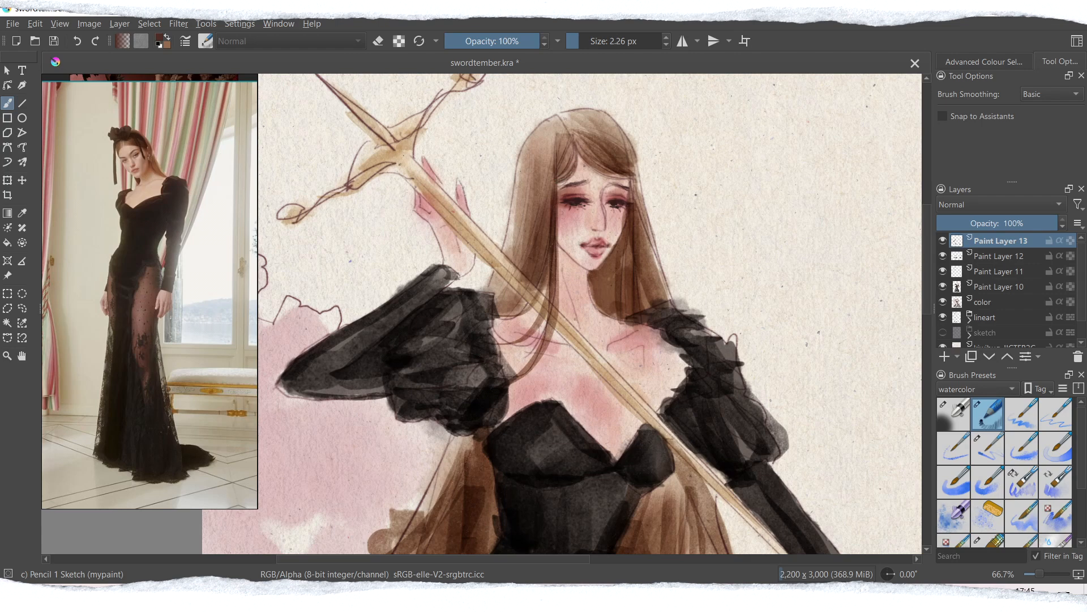
{"action": "left_click_drag", "start_coordinate": [608, 182], "coordinate": [630, 180]}
{"action": "mouse_move", "coordinate": [576, 149]}
{"action": "left_mouse_down"}
{"action": "mouse_move", "coordinate": [562, 184]}
{"action": "mouse_move", "coordinate": [626, 186]}
{"action": "left_mouse_up"}
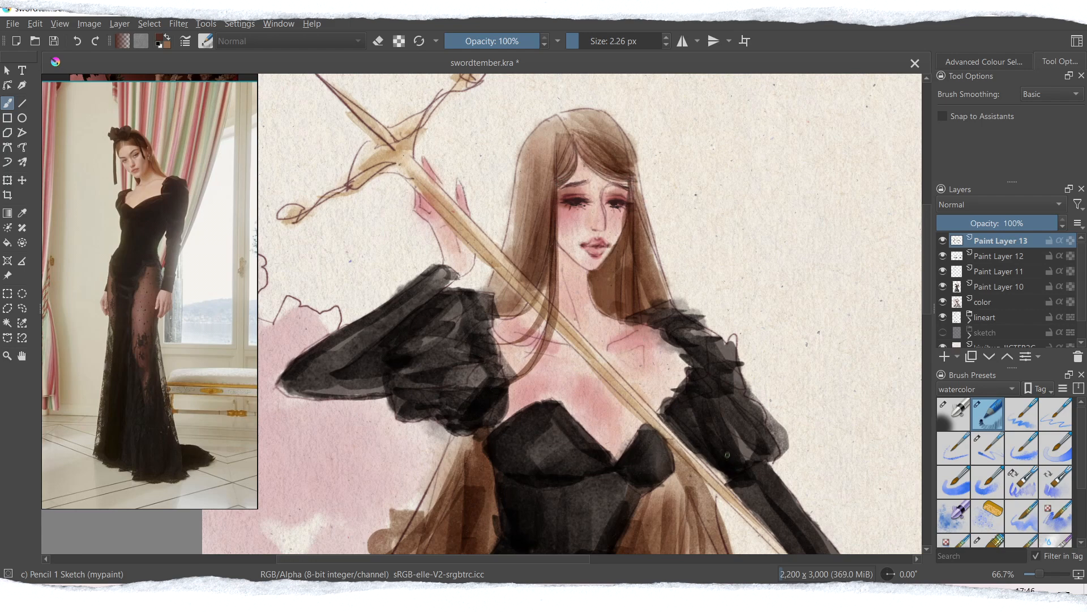
{"action": "left_click", "coordinate": [161, 37]}
{"action": "left_click_drag", "start_coordinate": [445, 221], "coordinate": [442, 225]}
{"action": "left_click", "coordinate": [607, 423]}
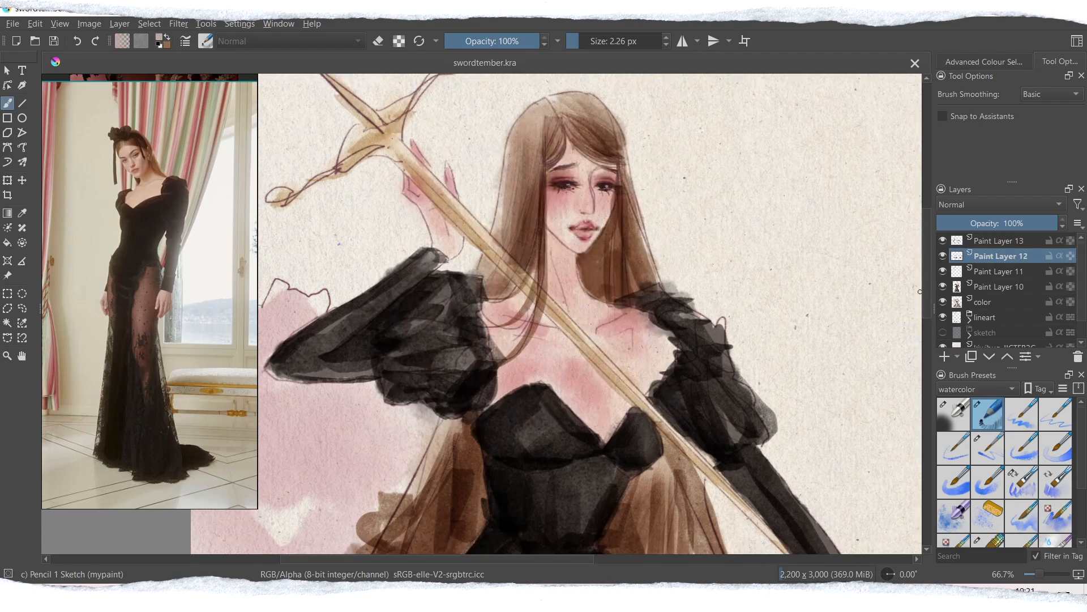
Compare the face with and without Paint Layer 13 to judge the redrawn eyes.
{"action": "scroll", "coordinate": [925, 290], "scroll_direction": "up", "scroll_amount": 3}
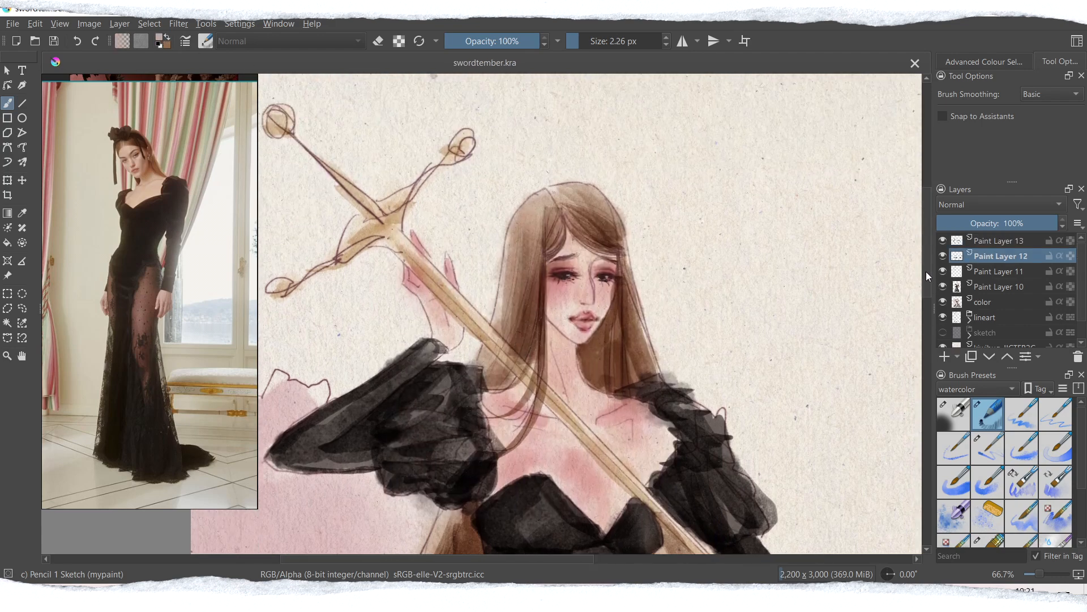
{"action": "left_click", "coordinate": [943, 241]}
{"action": "left_click", "coordinate": [944, 240]}
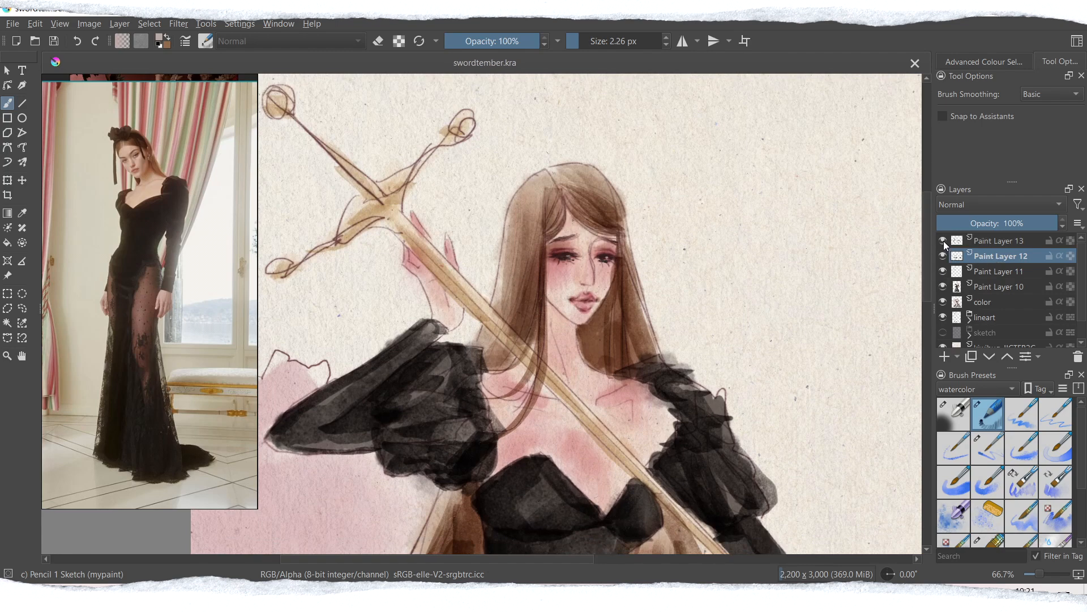
{"action": "left_click", "coordinate": [943, 240]}
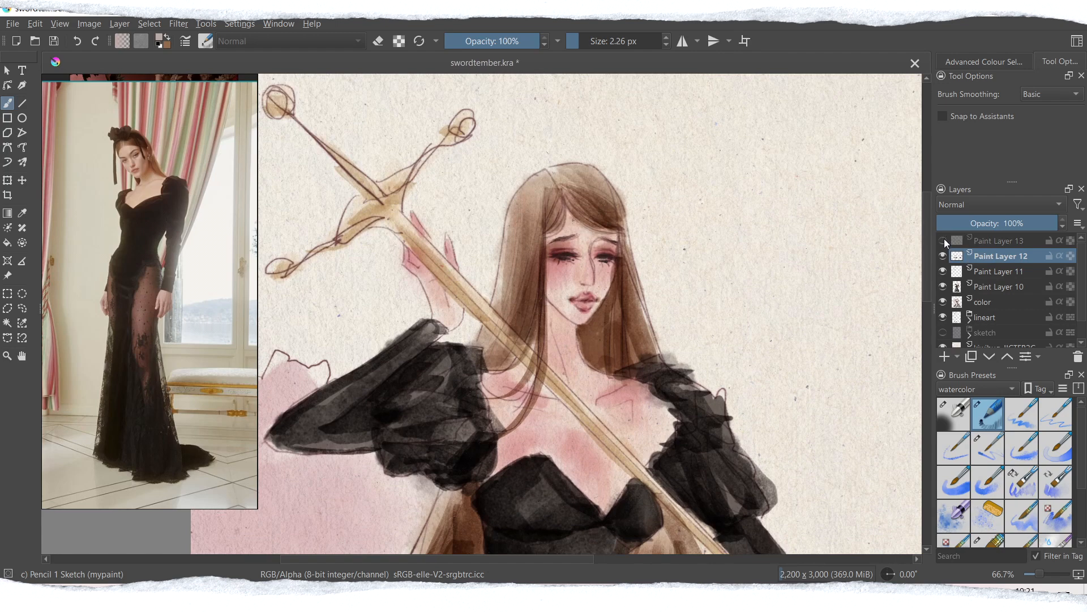
{"action": "left_click", "coordinate": [943, 241]}
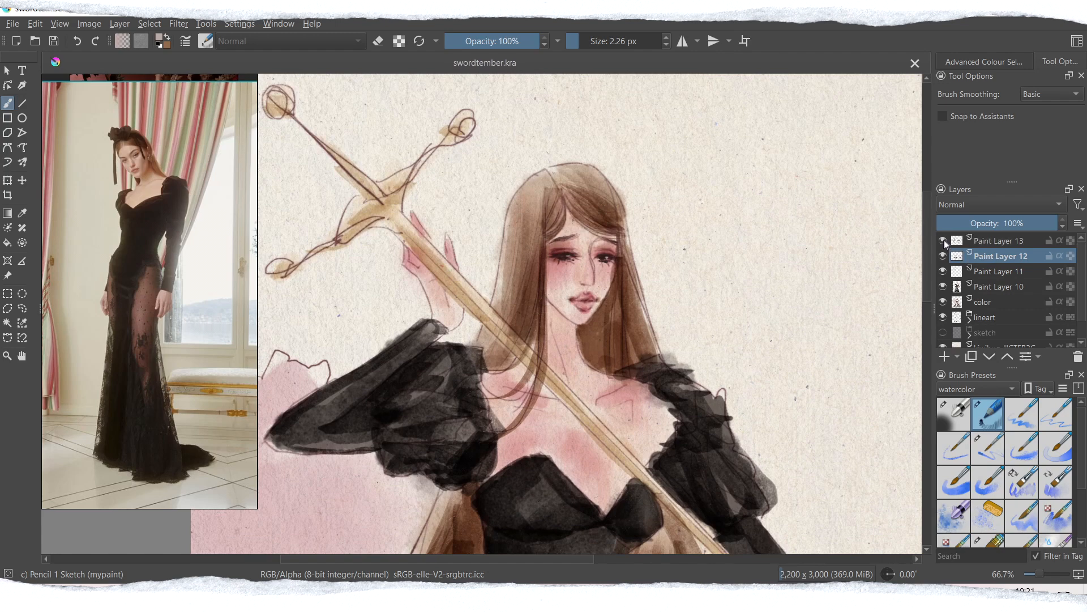
{"action": "left_click", "coordinate": [943, 242]}
{"action": "left_click", "coordinate": [943, 243]}
{"action": "left_click", "coordinate": [943, 243]}
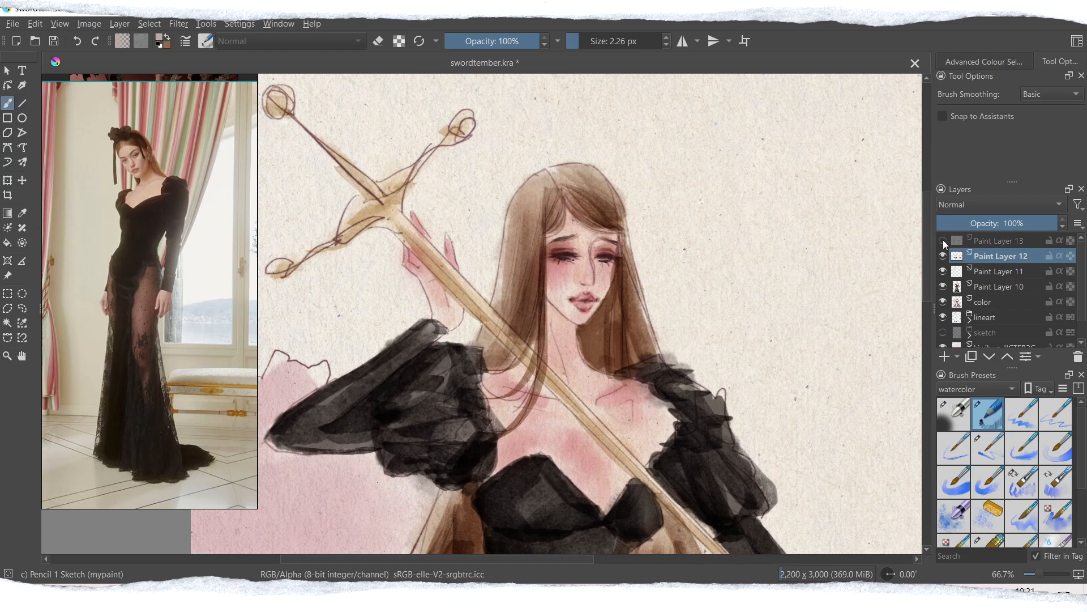
{"action": "left_click", "coordinate": [943, 242]}
{"action": "left_click", "coordinate": [943, 242]}
Delete Paint Layer 13 and compare the face with Paint Layer 12 hidden and shown.
{"action": "left_click", "coordinate": [1007, 244]}
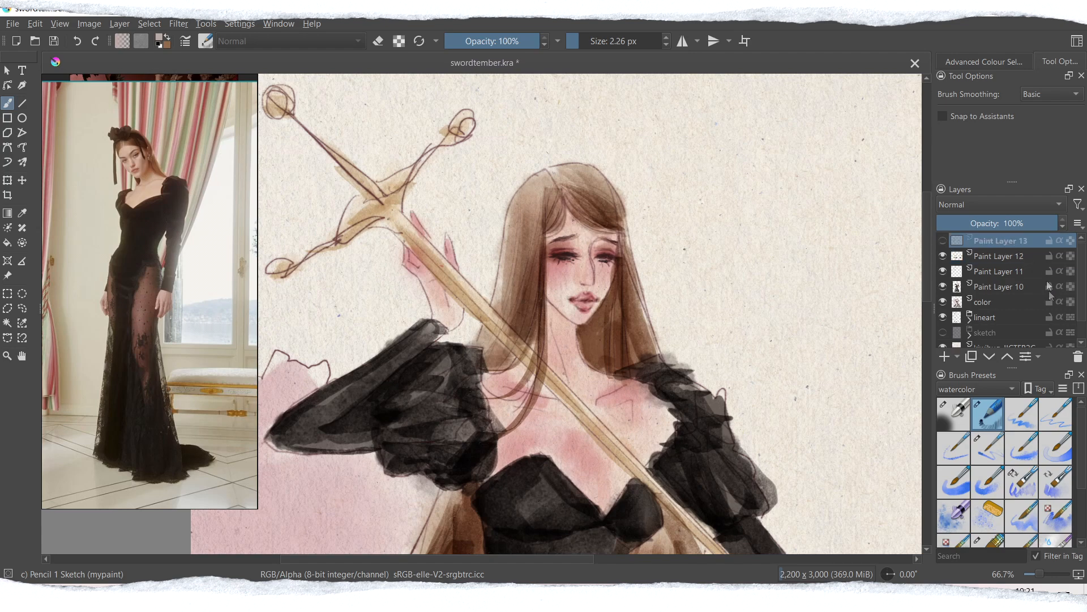
{"action": "left_click", "coordinate": [1078, 357]}
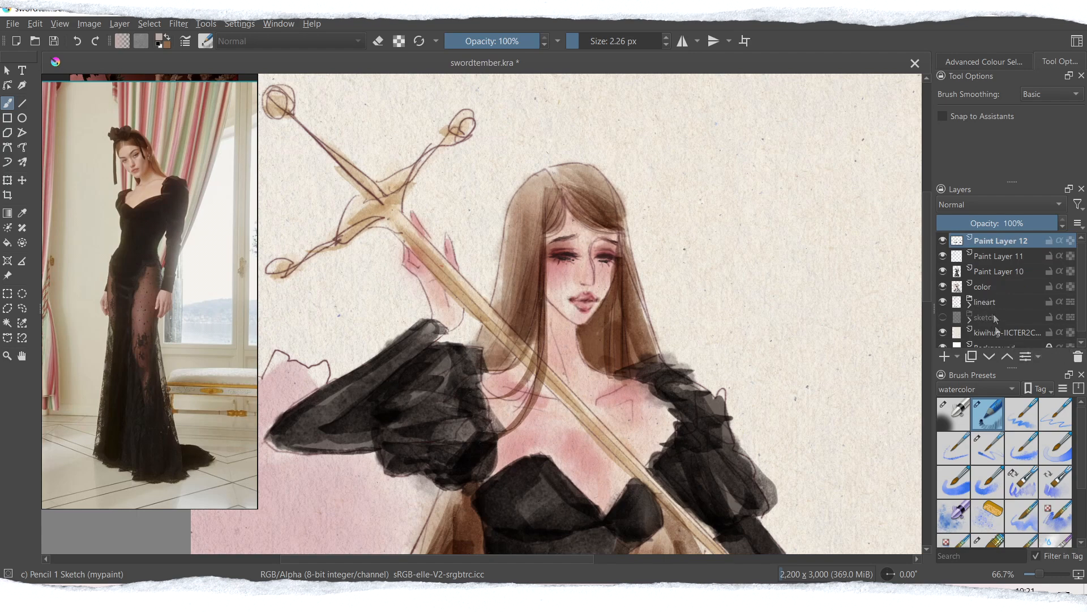
{"action": "left_click", "coordinate": [943, 241]}
{"action": "left_click", "coordinate": [943, 240]}
Examine the overall figure, then inspect the face and eyes up close.
{"action": "left_click_drag", "start_coordinate": [1039, 573], "coordinate": [1037, 575]}
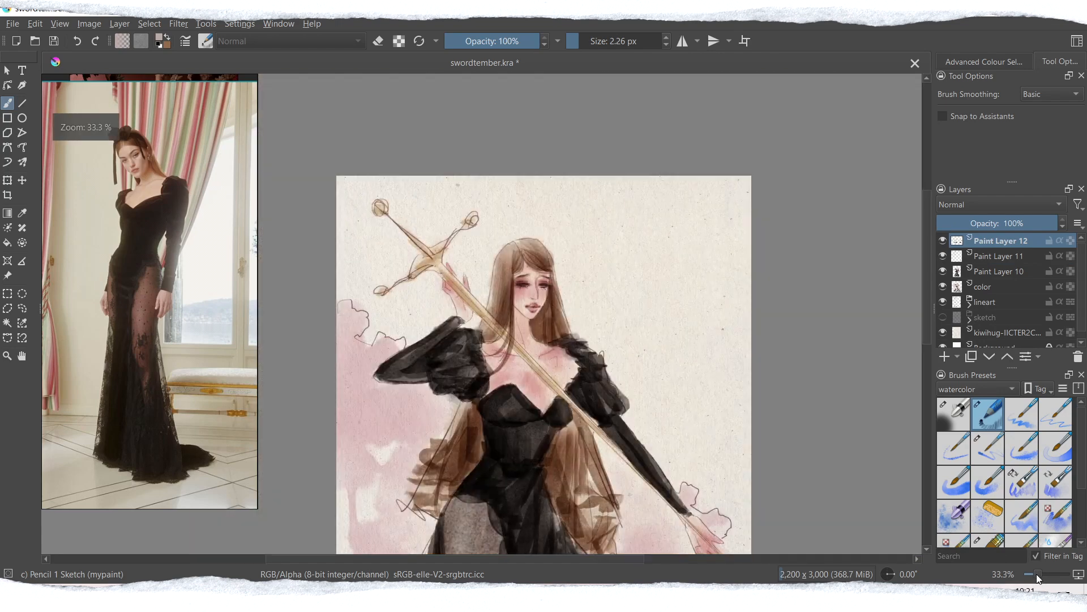
{"action": "left_click_drag", "start_coordinate": [926, 324], "coordinate": [926, 348]}
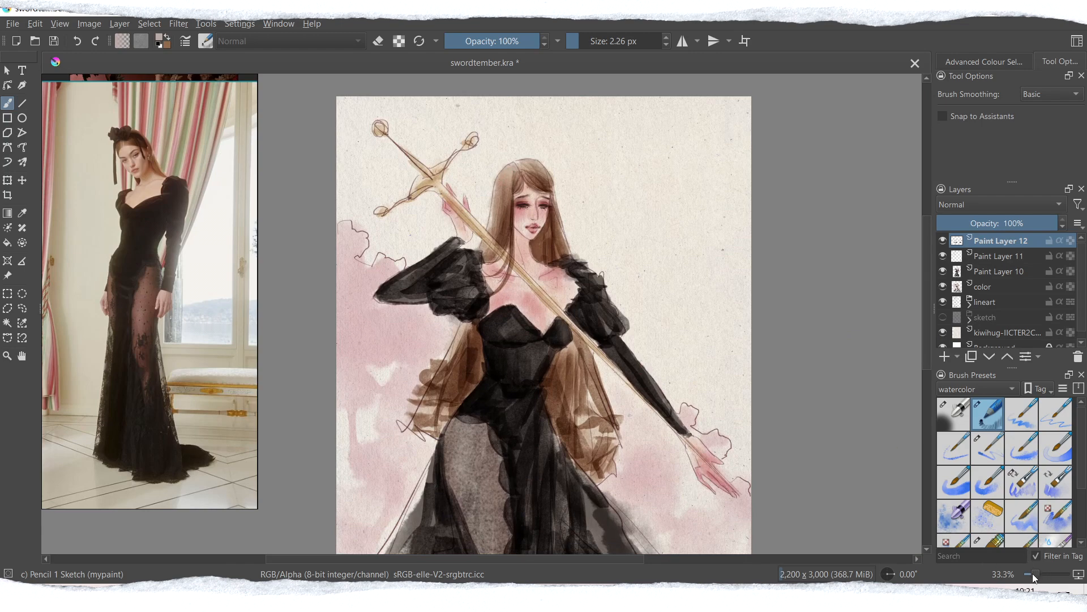
{"action": "left_click_drag", "start_coordinate": [1032, 573], "coordinate": [1039, 574]}
{"action": "left_click_drag", "start_coordinate": [926, 304], "coordinate": [926, 282]}
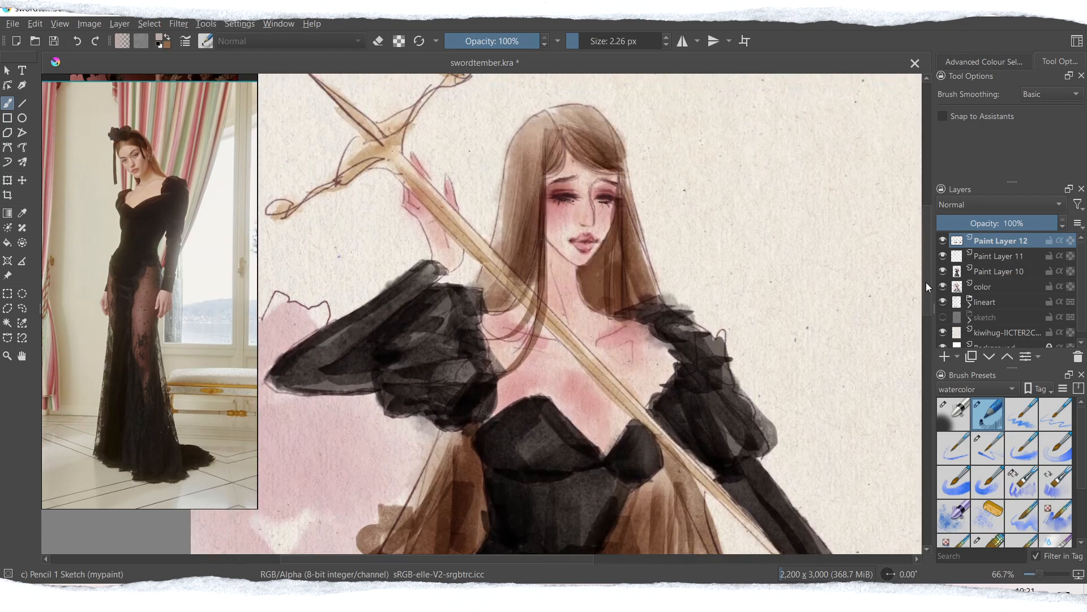
{"action": "left_click_drag", "start_coordinate": [526, 559], "coordinate": [536, 559]}
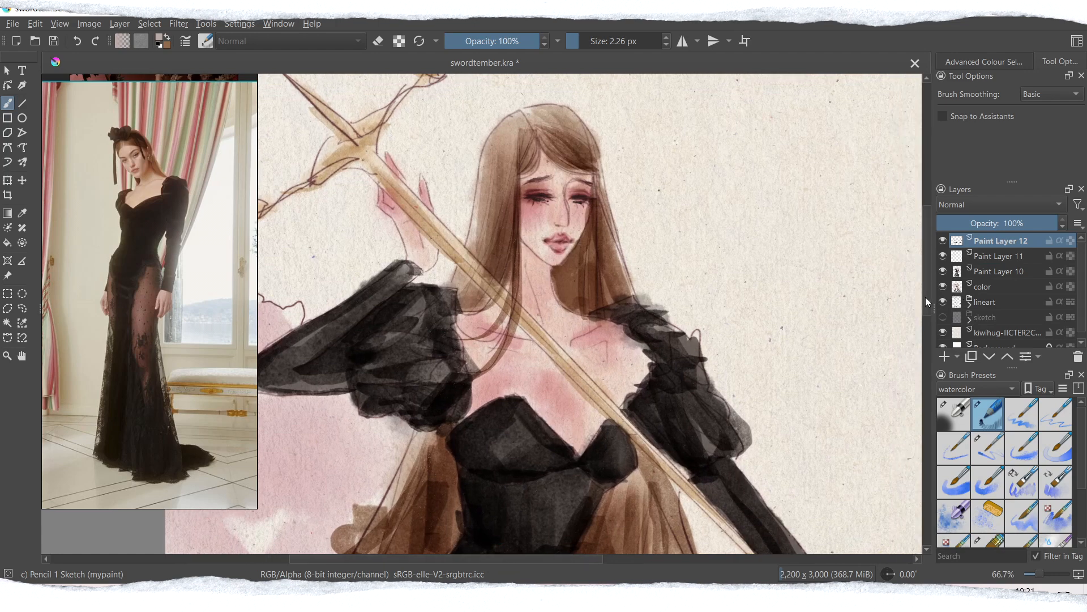
{"action": "left_click_drag", "start_coordinate": [926, 296], "coordinate": [926, 287]}
{"action": "left_click_drag", "start_coordinate": [1039, 574], "coordinate": [1043, 574]}
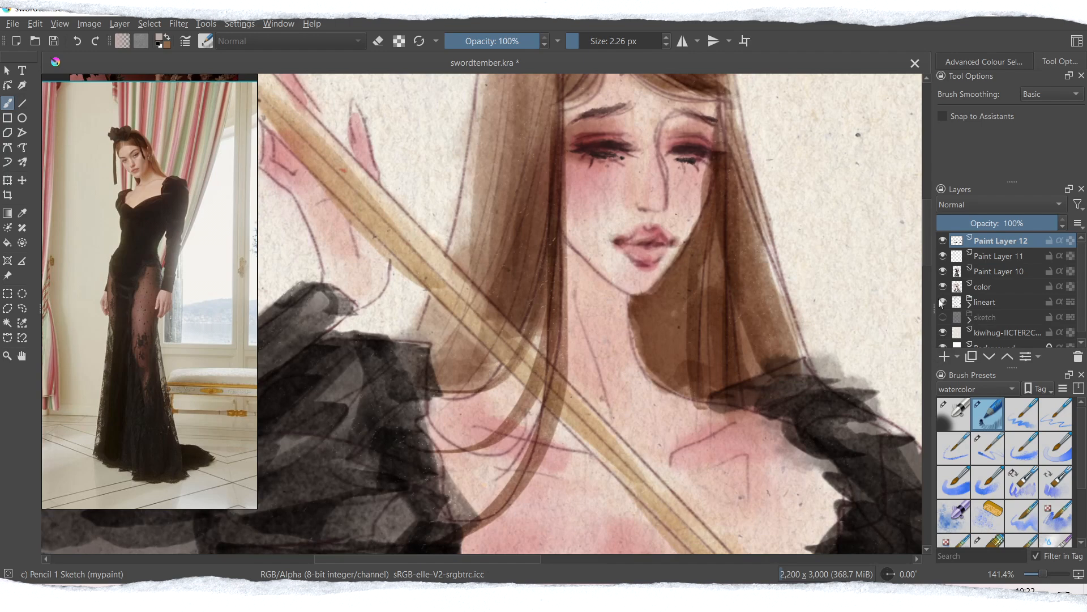
{"action": "left_click_drag", "start_coordinate": [927, 246], "coordinate": [926, 236]}
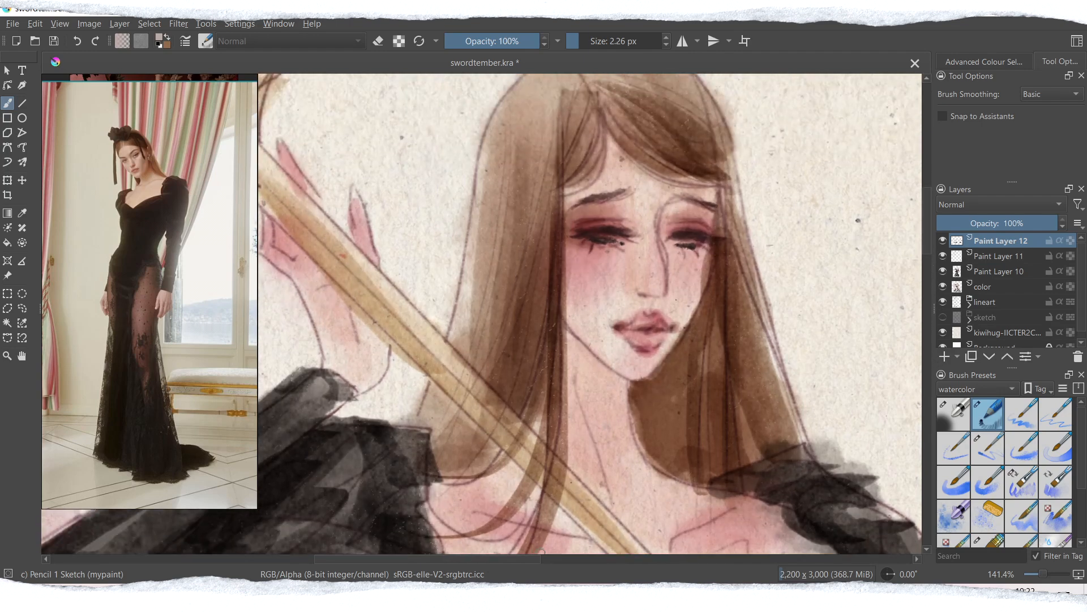
{"action": "left_click_drag", "start_coordinate": [511, 560], "coordinate": [538, 561]}
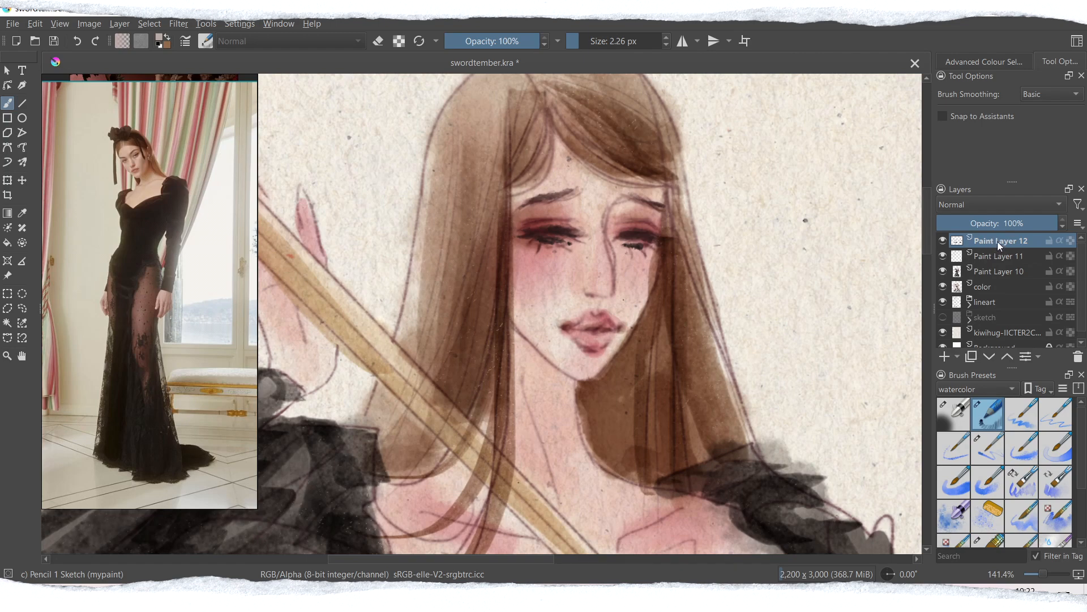
Hide Paint Layer 12 and check what Paint Layer 11 and Paint Layer 10 contribute to the face.
{"action": "mouse_move", "coordinate": [993, 244]}
{"action": "left_mouse_down"}
{"action": "mouse_move", "coordinate": [990, 307]}
{"action": "mouse_move", "coordinate": [1003, 308]}
{"action": "mouse_move", "coordinate": [990, 301]}
{"action": "mouse_move", "coordinate": [995, 239]}
{"action": "mouse_move", "coordinate": [1000, 254]}
{"action": "left_mouse_up"}
{"action": "left_click", "coordinate": [944, 241]}
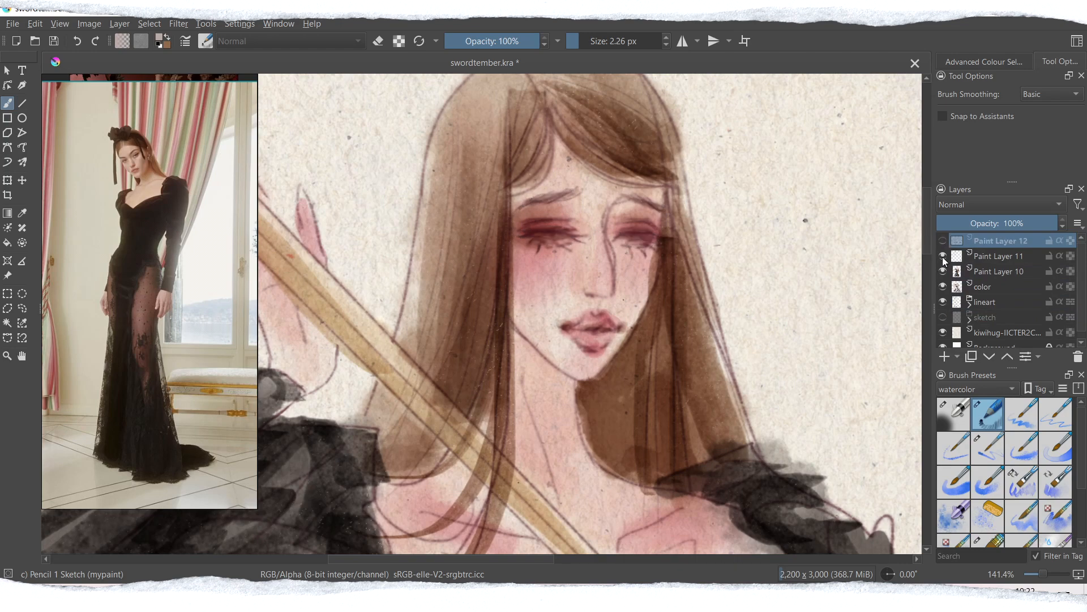
{"action": "left_click", "coordinate": [943, 257]}
{"action": "left_click", "coordinate": [943, 257]}
{"action": "left_click", "coordinate": [943, 272]}
{"action": "left_click", "coordinate": [944, 270]}
Expand the lineart group and check Paint Layers 9, 8 and 7 one by one for the eye and brow lines.
{"action": "left_click", "coordinate": [970, 306]}
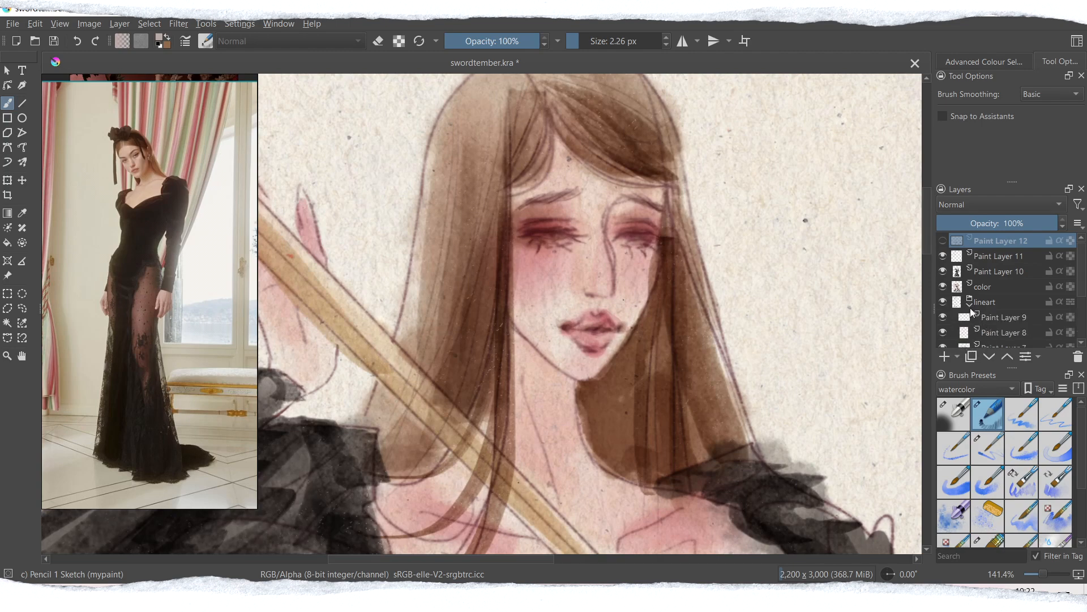
{"action": "scroll", "coordinate": [997, 295], "scroll_direction": "down", "scroll_amount": 3}
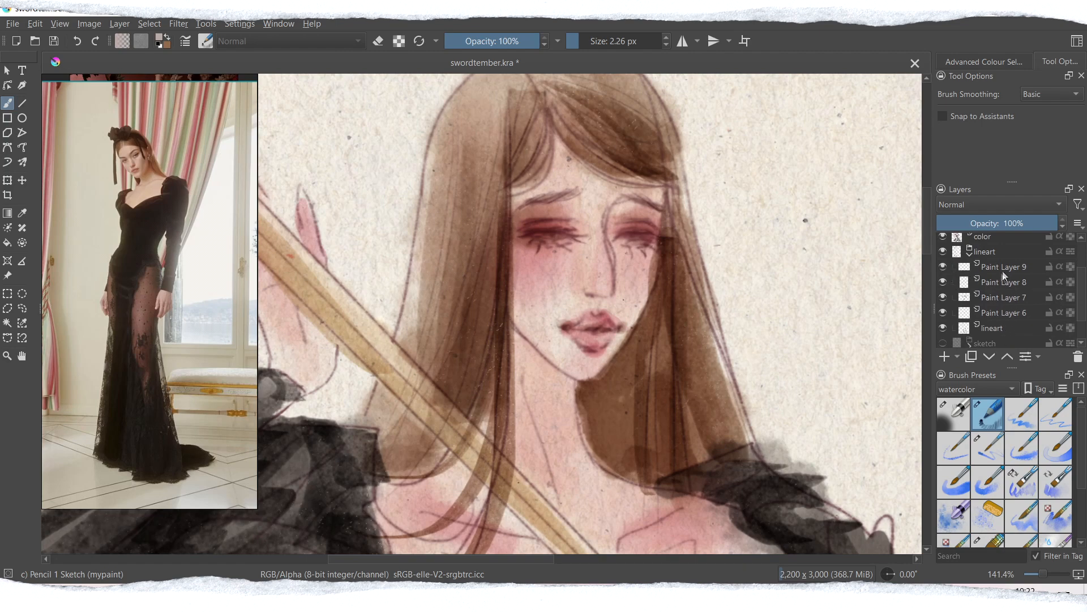
{"action": "left_click", "coordinate": [943, 267]}
{"action": "left_click", "coordinate": [943, 267]}
{"action": "left_click", "coordinate": [943, 282]}
{"action": "left_click", "coordinate": [943, 282]}
{"action": "left_click", "coordinate": [943, 298]}
{"action": "left_click", "coordinate": [943, 297]}
{"action": "left_click", "coordinate": [943, 297]}
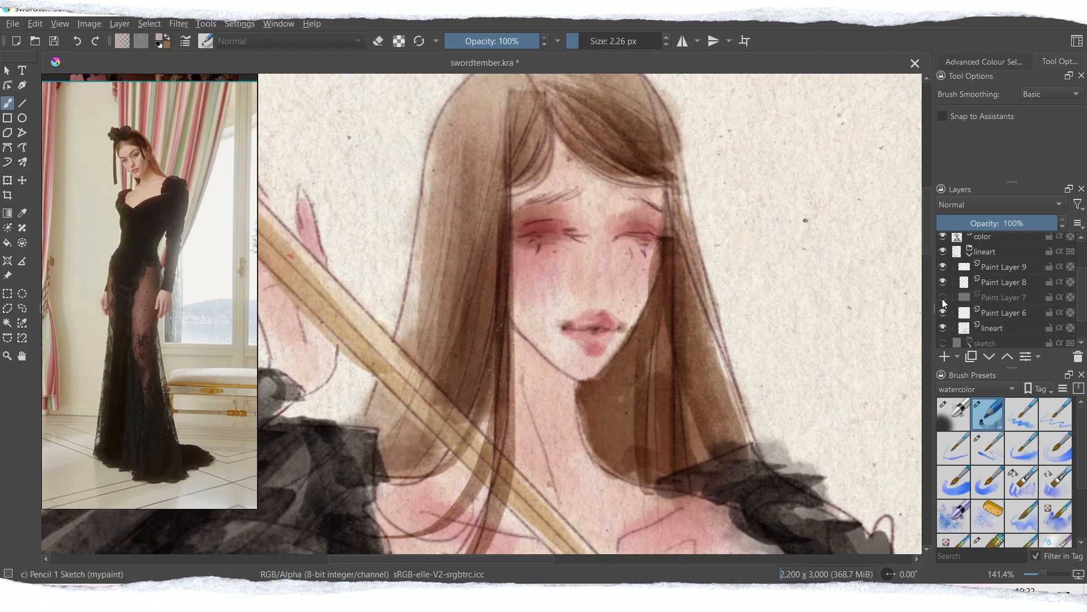
{"action": "left_click", "coordinate": [944, 298]}
Duplicate Paint Layer 7 in the lineart group and hide the original.
{"action": "left_click", "coordinate": [996, 299]}
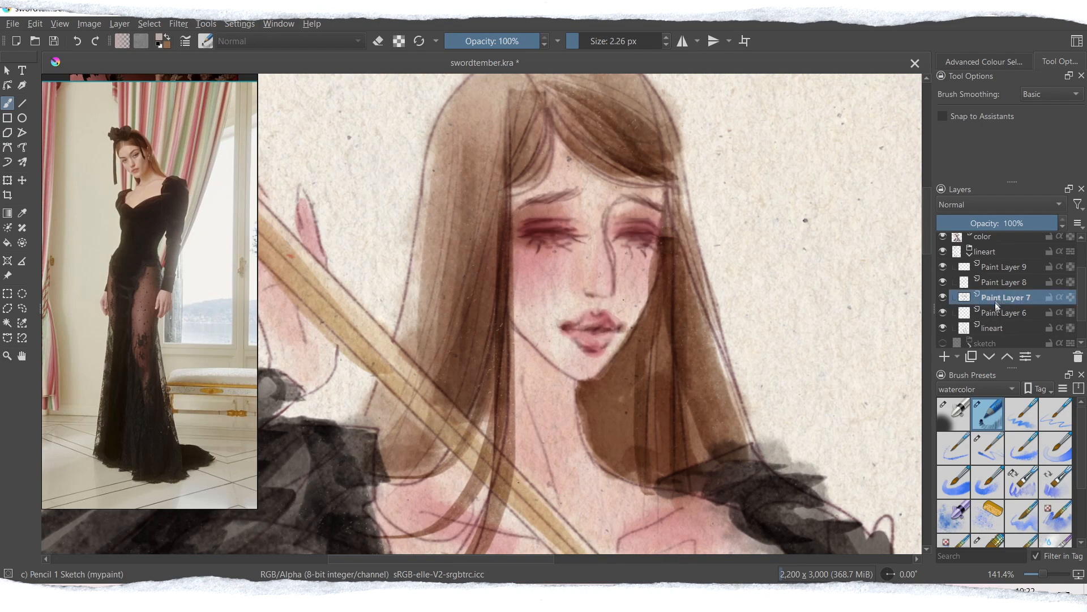
{"action": "left_click", "coordinate": [973, 357]}
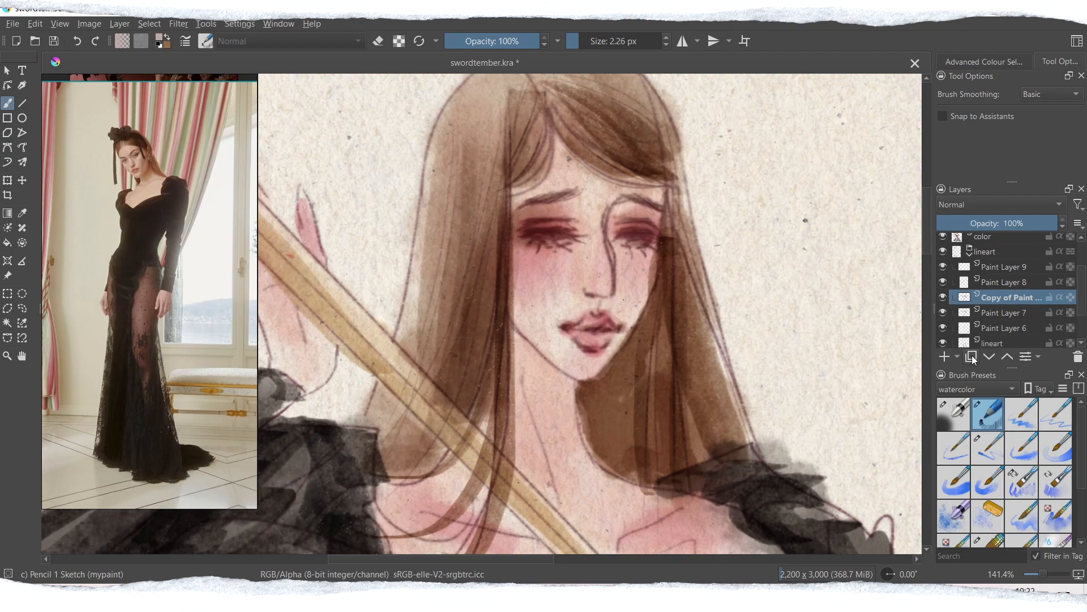
{"action": "left_click", "coordinate": [943, 313]}
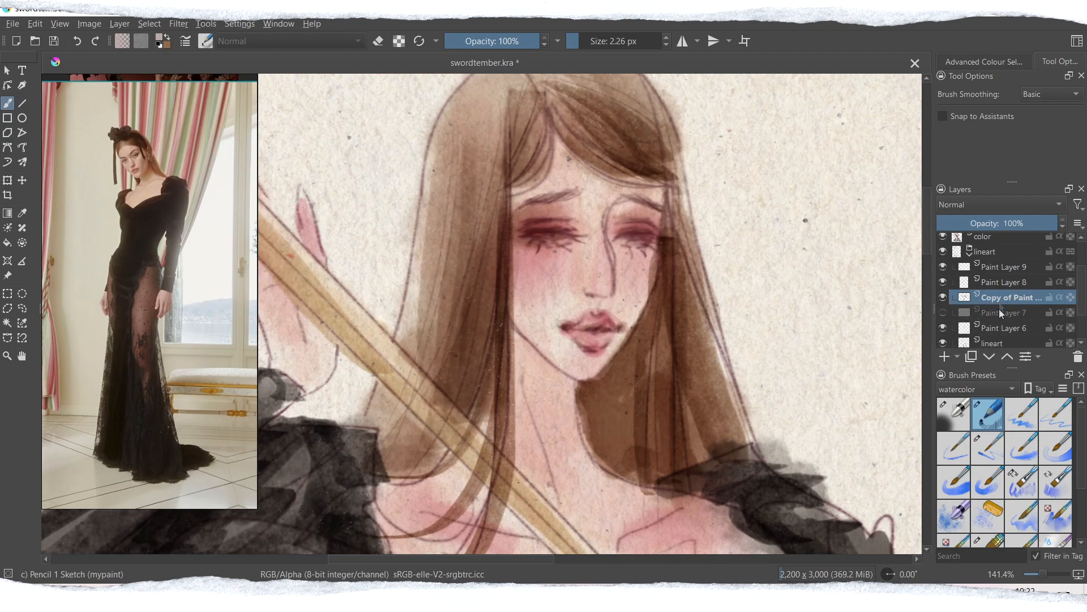
Erase the lash and brow lines around both eyes on the copied layer with the Digital Basic-1 brush in eraser mode at 31.41 px.
{"action": "left_click", "coordinate": [972, 392]}
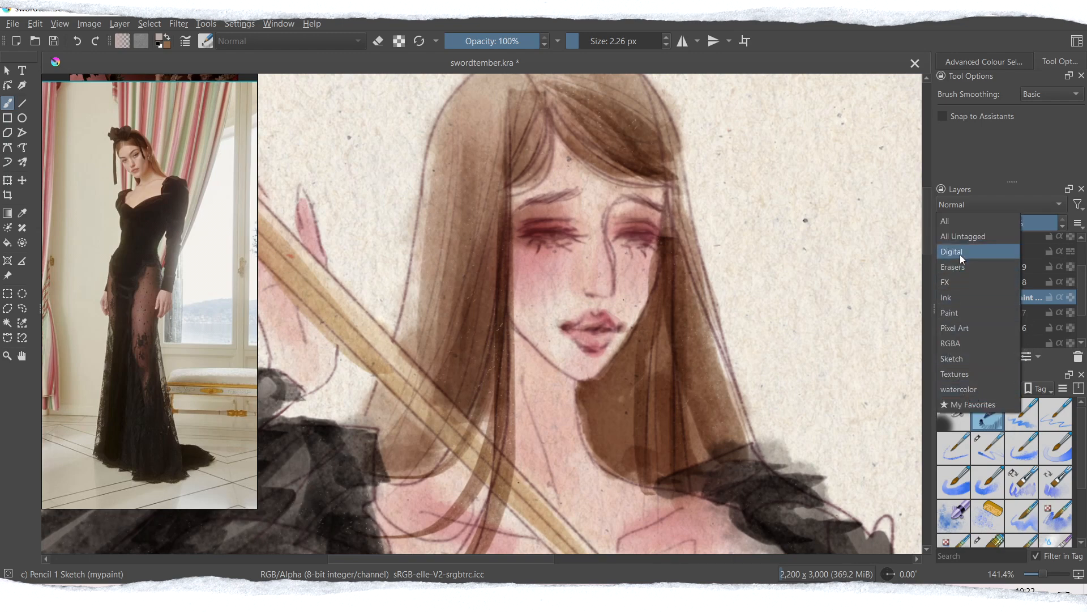
{"action": "left_click", "coordinate": [960, 254]}
{"action": "left_click", "coordinate": [959, 451]}
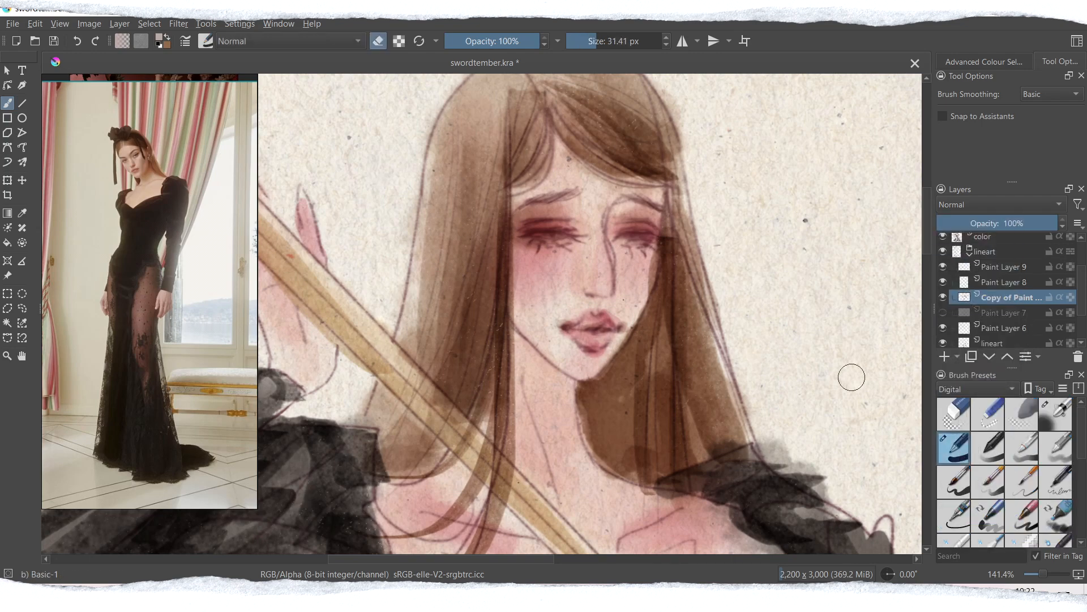
{"action": "mouse_move", "coordinate": [556, 252]}
{"action": "left_mouse_down"}
{"action": "mouse_move", "coordinate": [567, 227]}
{"action": "mouse_move", "coordinate": [538, 251]}
{"action": "mouse_move", "coordinate": [537, 224]}
{"action": "left_mouse_up"}
{"action": "key", "text": "ctrl+z"}
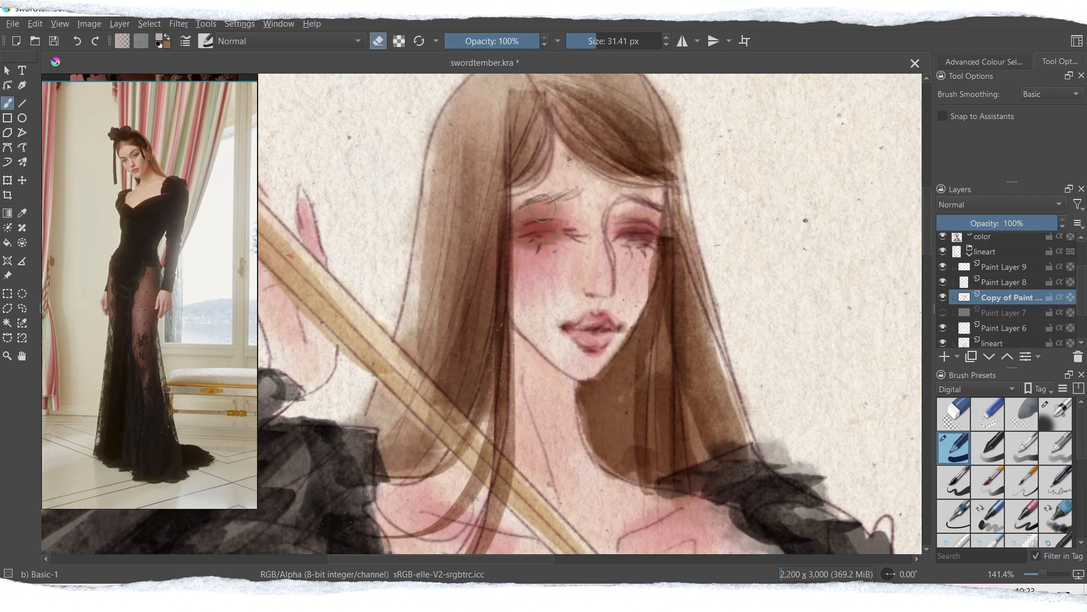
{"action": "mouse_move", "coordinate": [644, 210]}
{"action": "left_mouse_down"}
{"action": "mouse_move", "coordinate": [627, 233]}
{"action": "mouse_move", "coordinate": [647, 253]}
{"action": "mouse_move", "coordinate": [673, 217]}
{"action": "mouse_move", "coordinate": [661, 209]}
{"action": "mouse_move", "coordinate": [645, 235]}
{"action": "mouse_move", "coordinate": [665, 253]}
{"action": "left_mouse_up"}
{"action": "key", "text": "ctrl+z"}
Erase leftover lash strokes around both eyes, working through Paint Layer 9, the copied layer, Paint Layer 6 and lineart.
{"action": "left_click", "coordinate": [991, 270]}
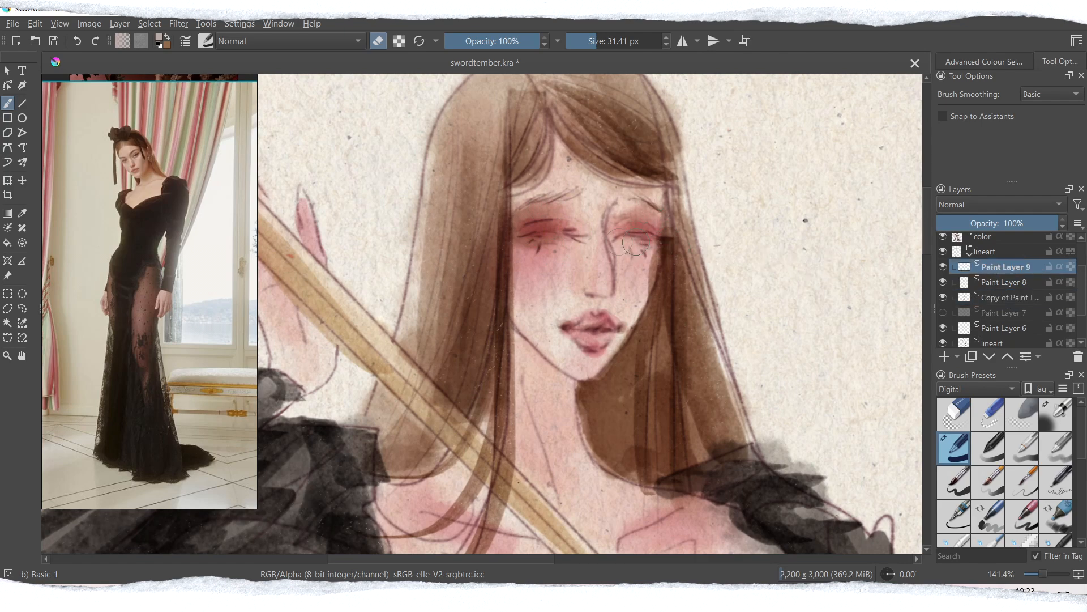
{"action": "left_click", "coordinate": [998, 301]}
{"action": "left_click", "coordinate": [992, 327]}
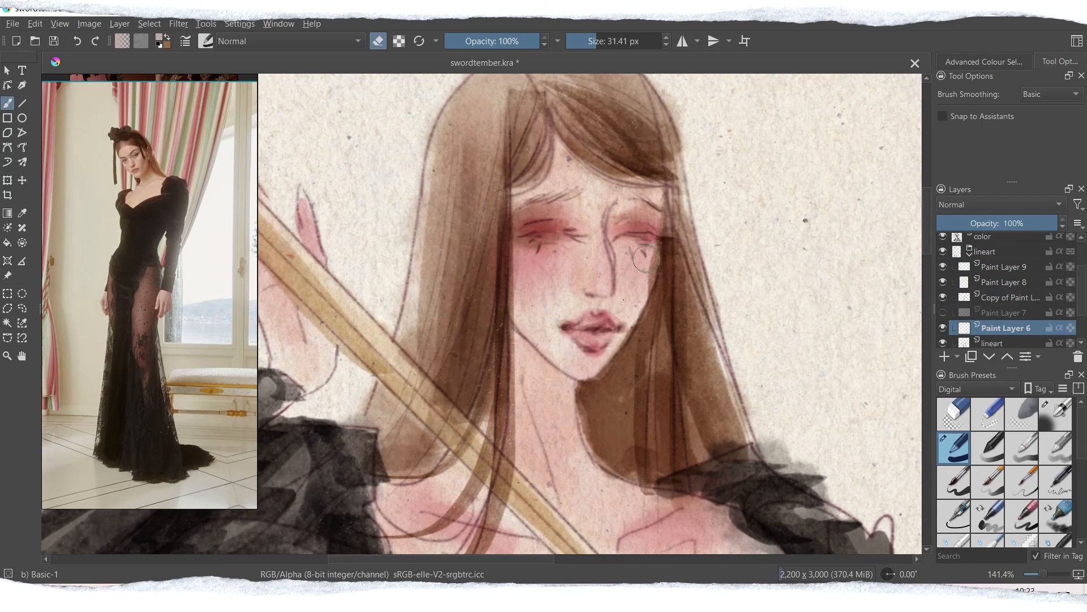
{"action": "scroll", "coordinate": [1017, 315], "scroll_direction": "down", "scroll_amount": 2}
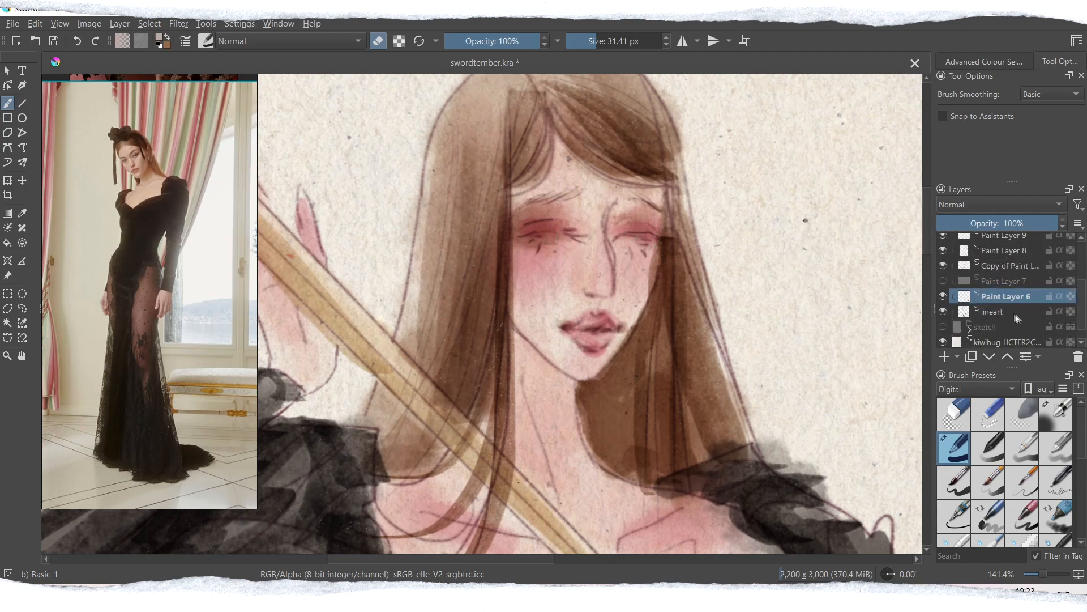
{"action": "left_click", "coordinate": [1020, 313]}
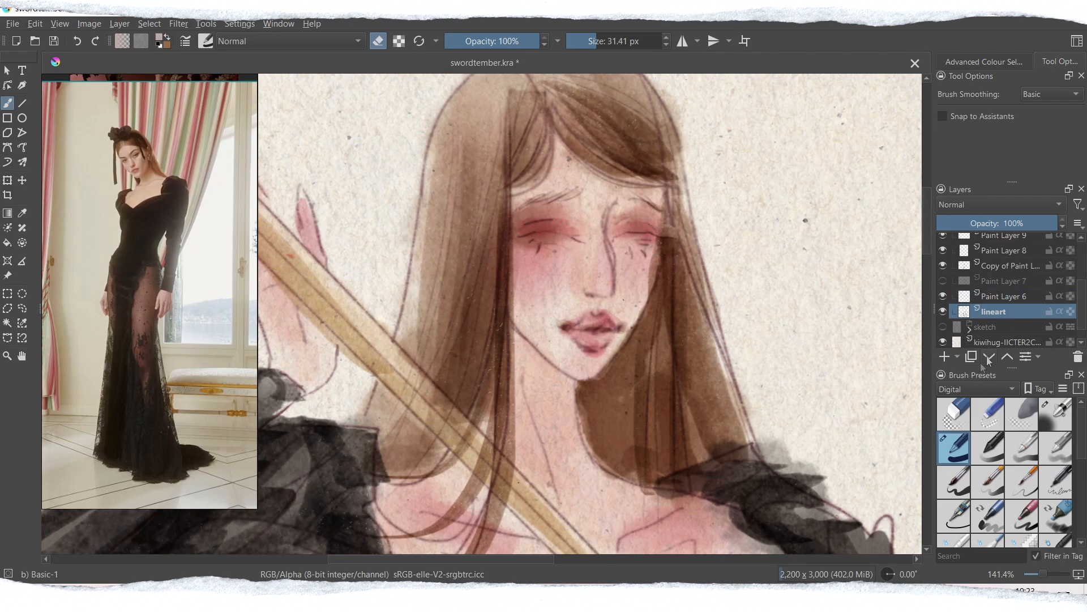
{"action": "left_click", "coordinate": [997, 297]}
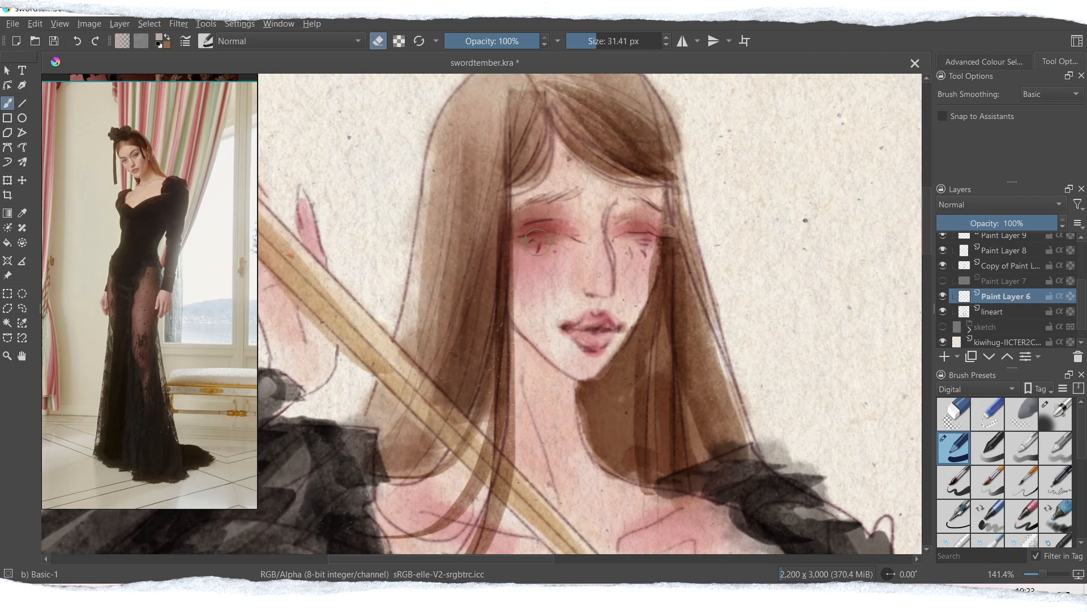
{"action": "left_click", "coordinate": [995, 265]}
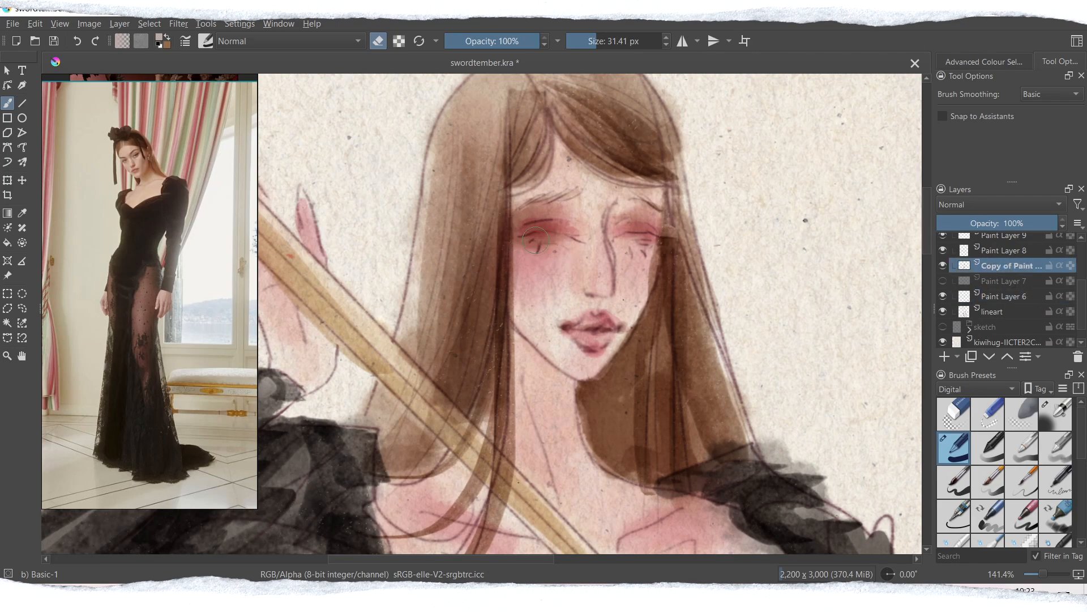
Erase the remaining eye and brow lines on Paint Layer 8, and briefly show the original Paint Layer 7 for comparison.
{"action": "left_click", "coordinate": [1001, 251]}
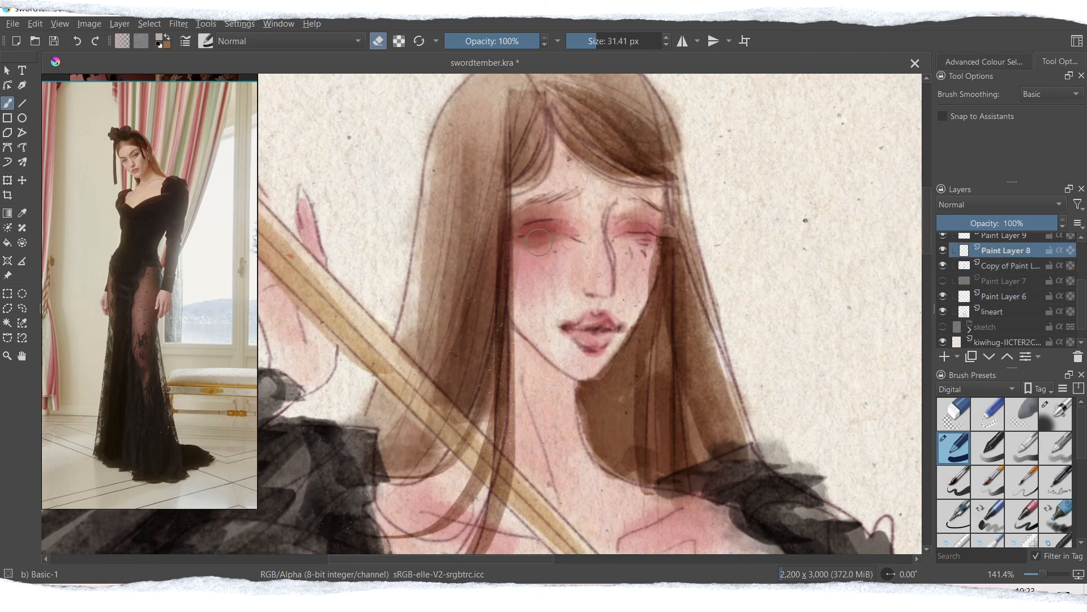
{"action": "mouse_move", "coordinate": [530, 234]}
{"action": "left_mouse_down"}
{"action": "mouse_move", "coordinate": [570, 234]}
{"action": "mouse_move", "coordinate": [561, 253]}
{"action": "mouse_move", "coordinate": [568, 244]}
{"action": "left_mouse_up"}
{"action": "mouse_move", "coordinate": [641, 250]}
{"action": "left_mouse_down"}
{"action": "mouse_move", "coordinate": [634, 241]}
{"action": "mouse_move", "coordinate": [664, 244]}
{"action": "mouse_move", "coordinate": [645, 250]}
{"action": "left_mouse_up"}
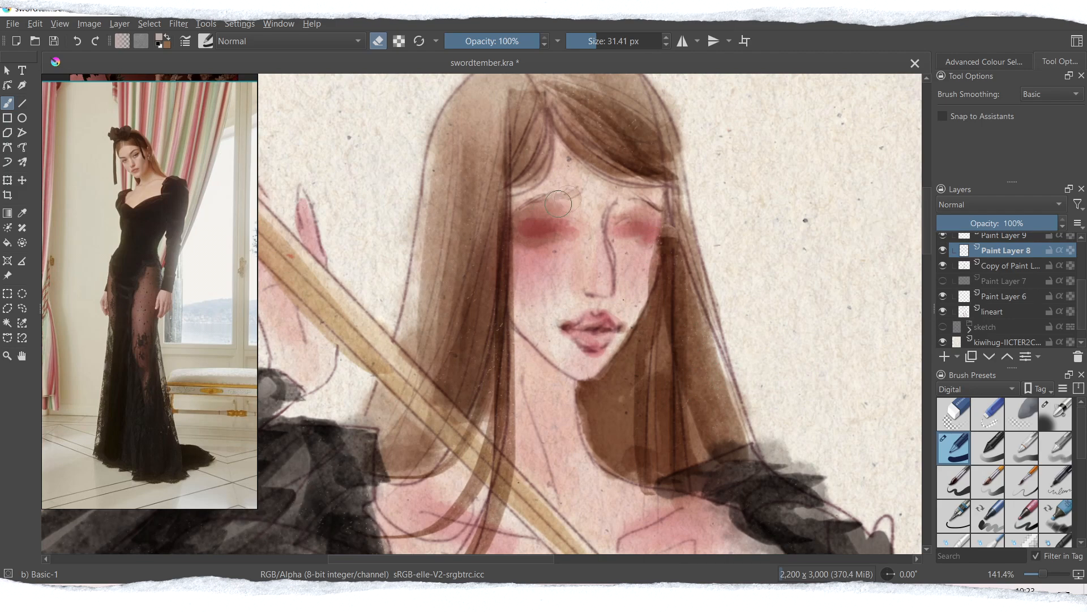
{"action": "left_click_drag", "start_coordinate": [649, 207], "coordinate": [640, 208]}
{"action": "left_click", "coordinate": [944, 281]}
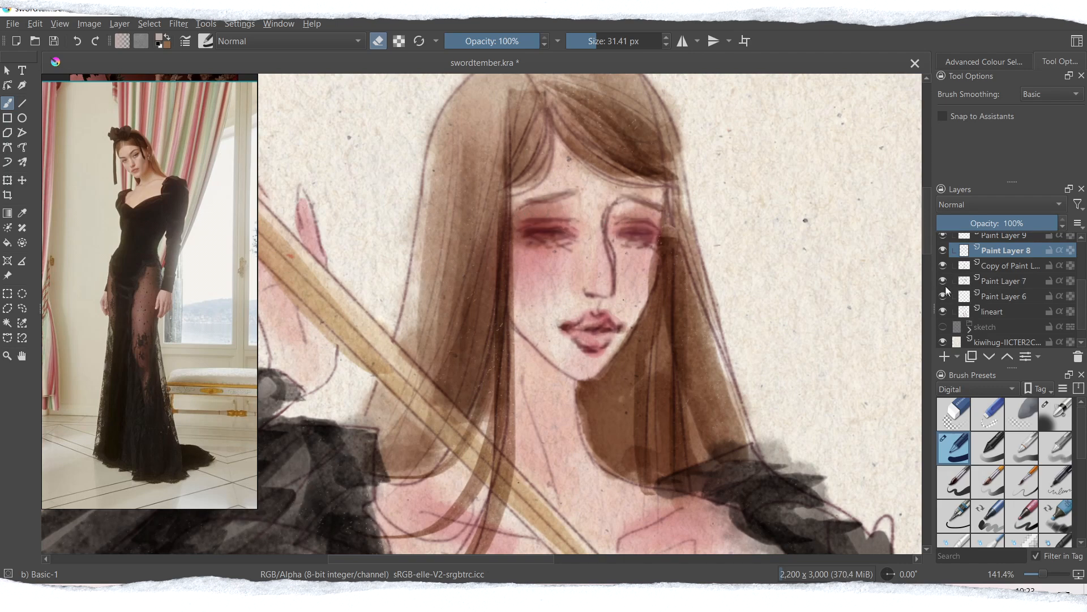
{"action": "left_click", "coordinate": [943, 282]}
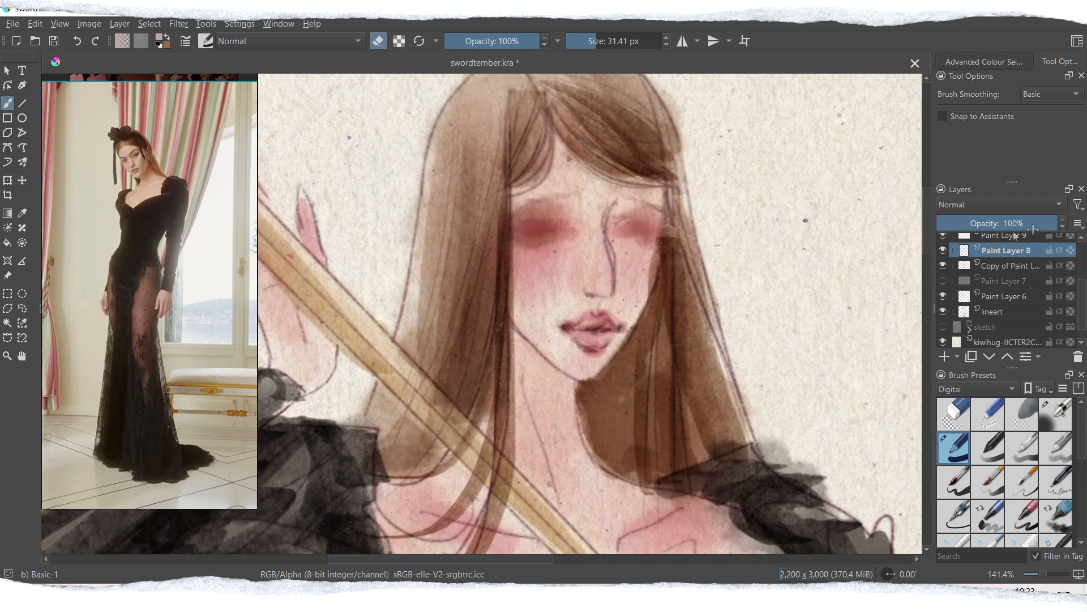
Add a paint layer above Paint Layer 9 in the lineart group and sample the line colour from the nose outline.
{"action": "left_click_drag", "start_coordinate": [1081, 287], "coordinate": [1086, 248]}
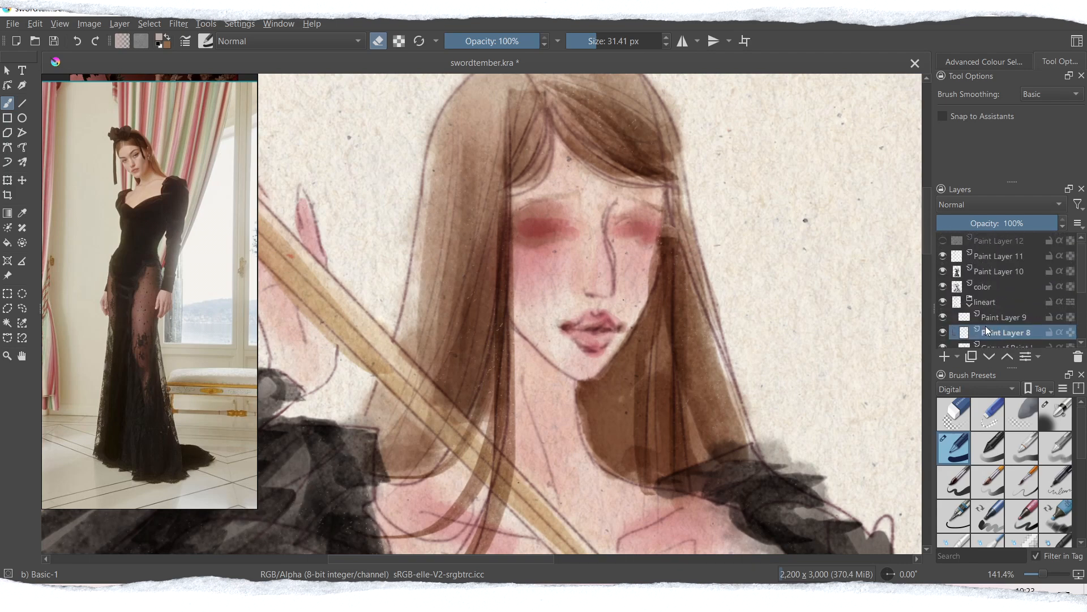
{"action": "left_click", "coordinate": [1000, 318]}
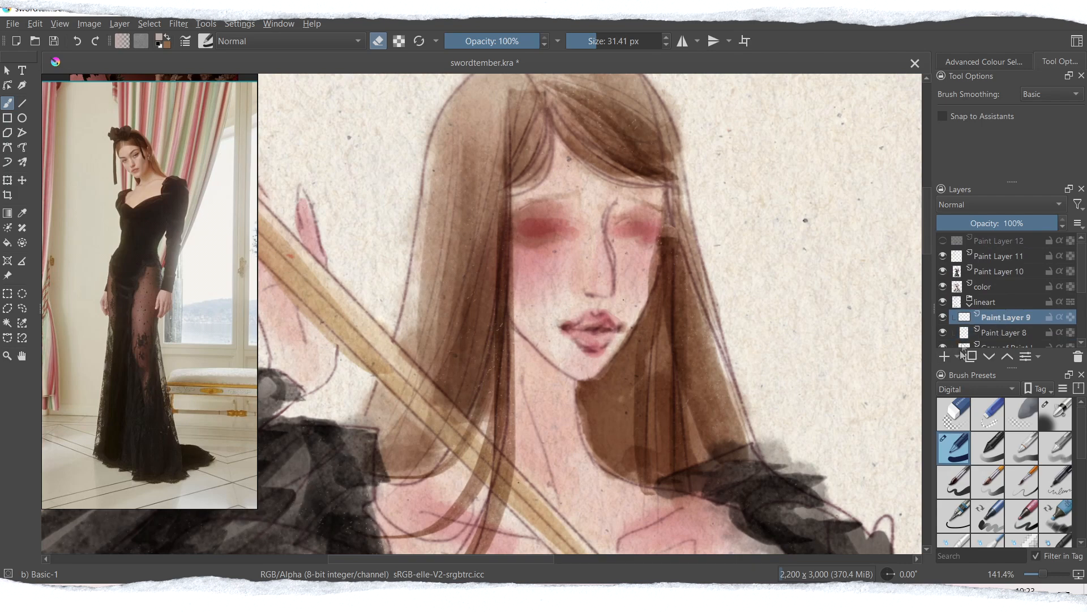
{"action": "left_click", "coordinate": [943, 357]}
{"action": "key", "text": "ctrl"}
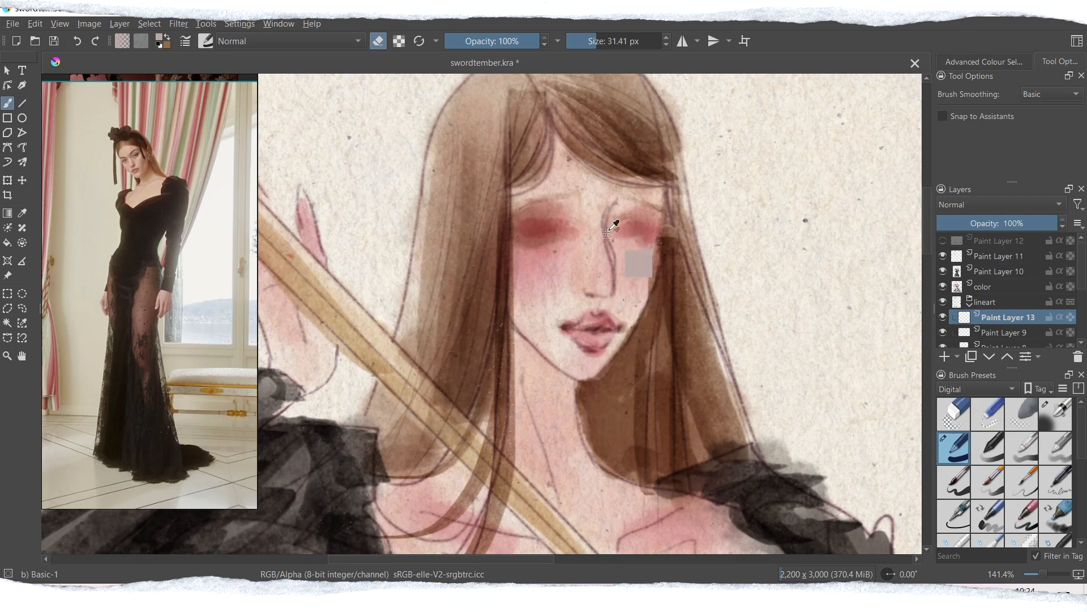
{"action": "left_click", "coordinate": [614, 269], "text": "ctrl"}
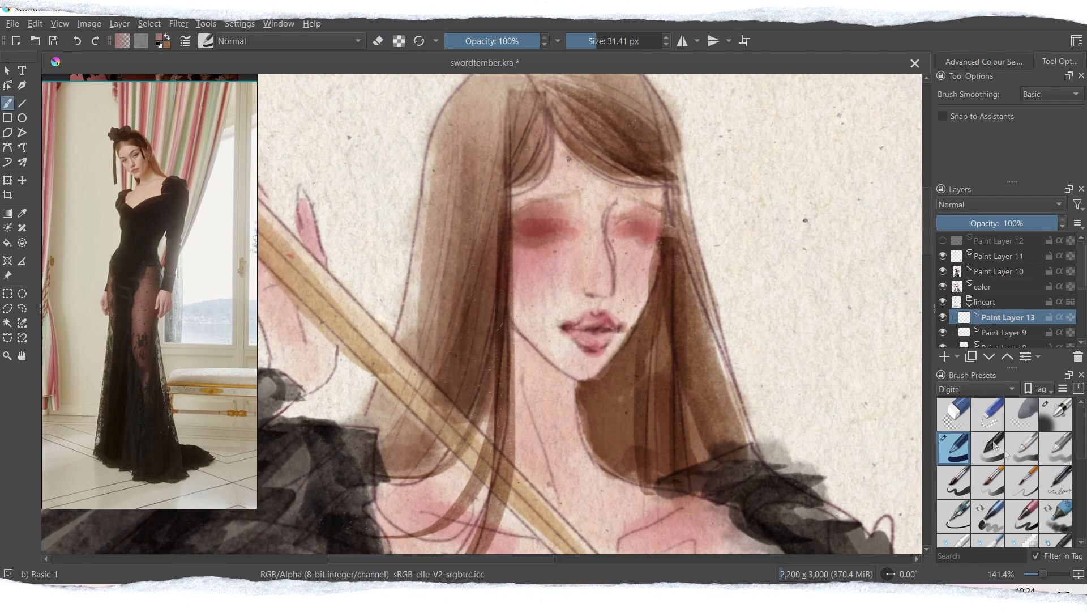
Draw thin closed-eyelid and brow lines on the new layer with the watercolor-tagged Pencil 1 Sketch brush at 2.58 px.
{"action": "left_click", "coordinate": [974, 389]}
{"action": "left_click", "coordinate": [974, 524]}
{"action": "left_click", "coordinate": [986, 419]}
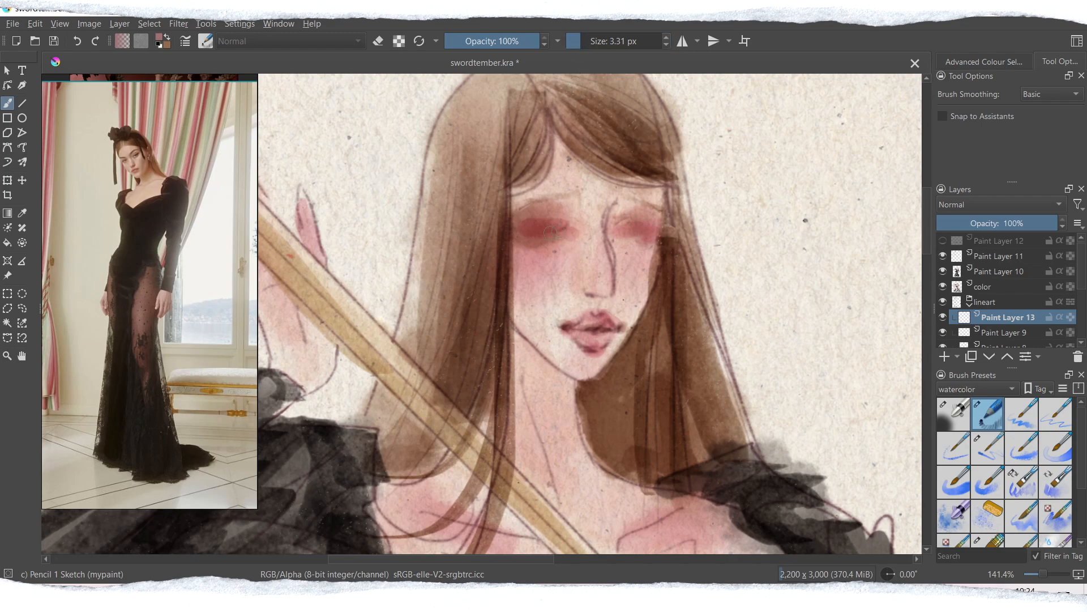
{"action": "key", "text": "bracketleft"}
{"action": "left_click_drag", "start_coordinate": [577, 232], "coordinate": [532, 227]}
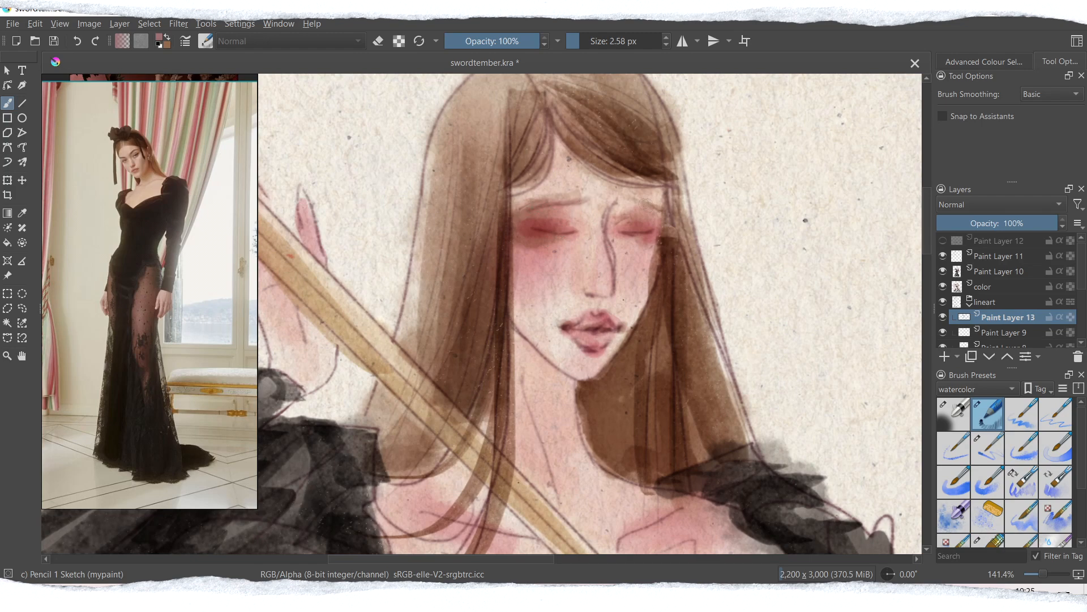
Add a paint layer above Paint Layer 11 and paint black upper lashes on both eyes with WaterC Basic Lines-Wet at 75.49 px.
{"action": "left_click", "coordinate": [1003, 256]}
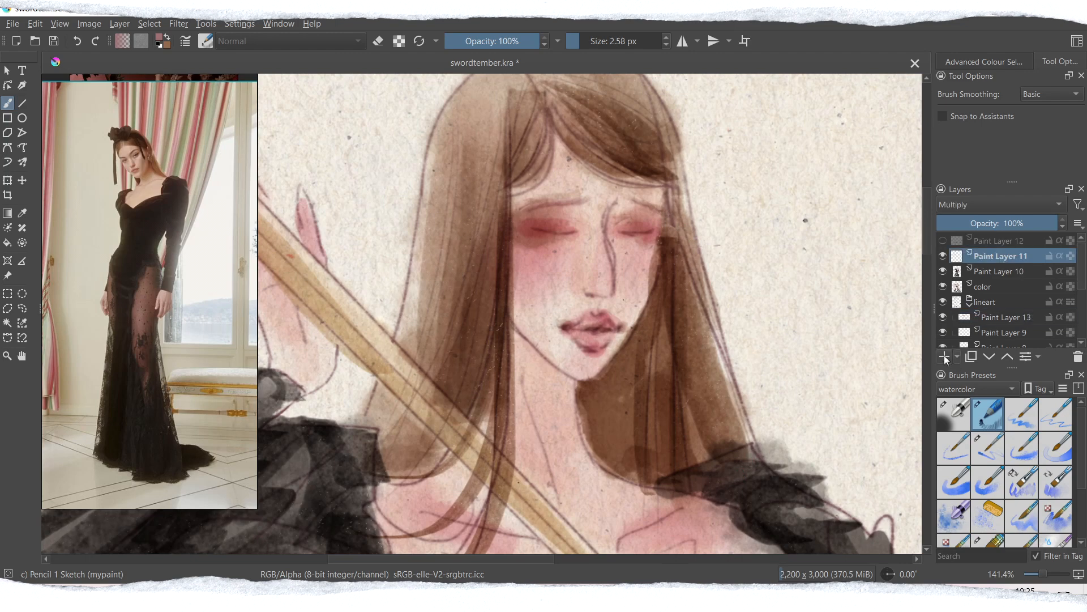
{"action": "left_click", "coordinate": [945, 356]}
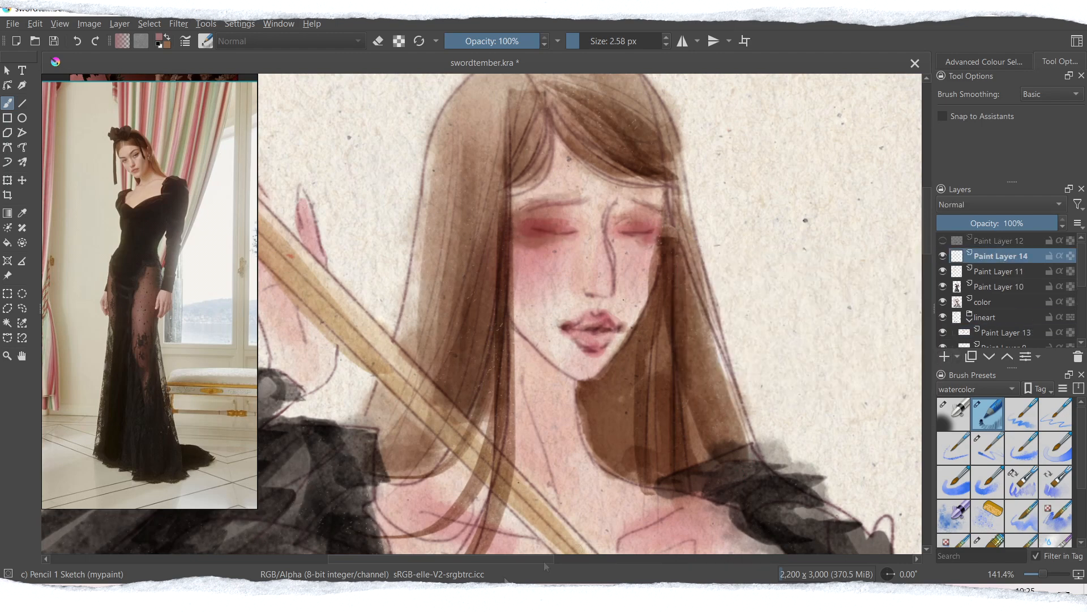
{"action": "left_click", "coordinate": [988, 447]}
{"action": "left_click_drag", "start_coordinate": [650, 232], "coordinate": [668, 241]}
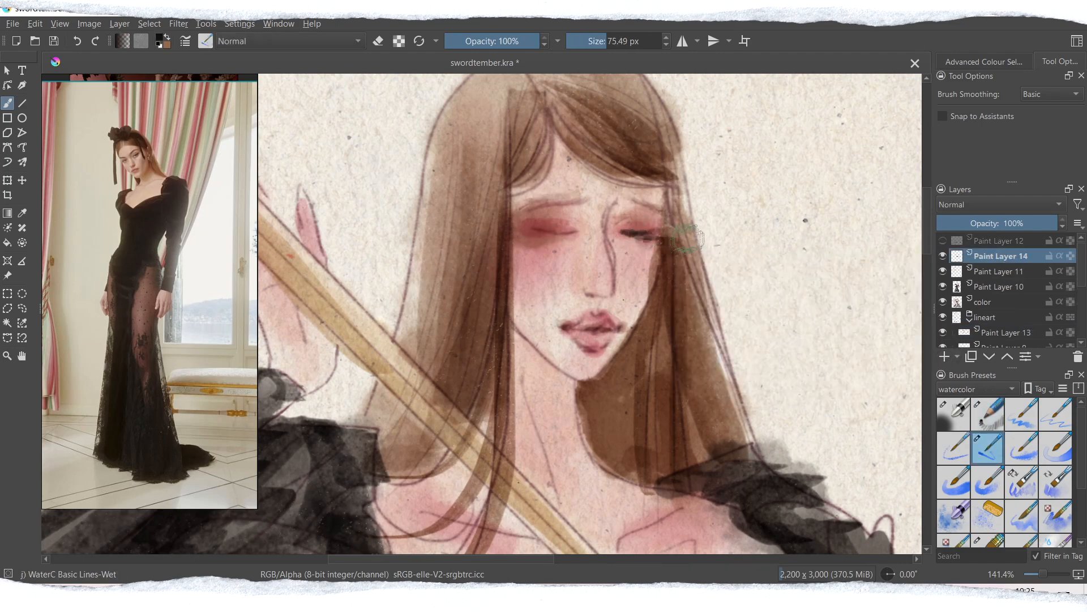
{"action": "left_click_drag", "start_coordinate": [572, 233], "coordinate": [534, 230]}
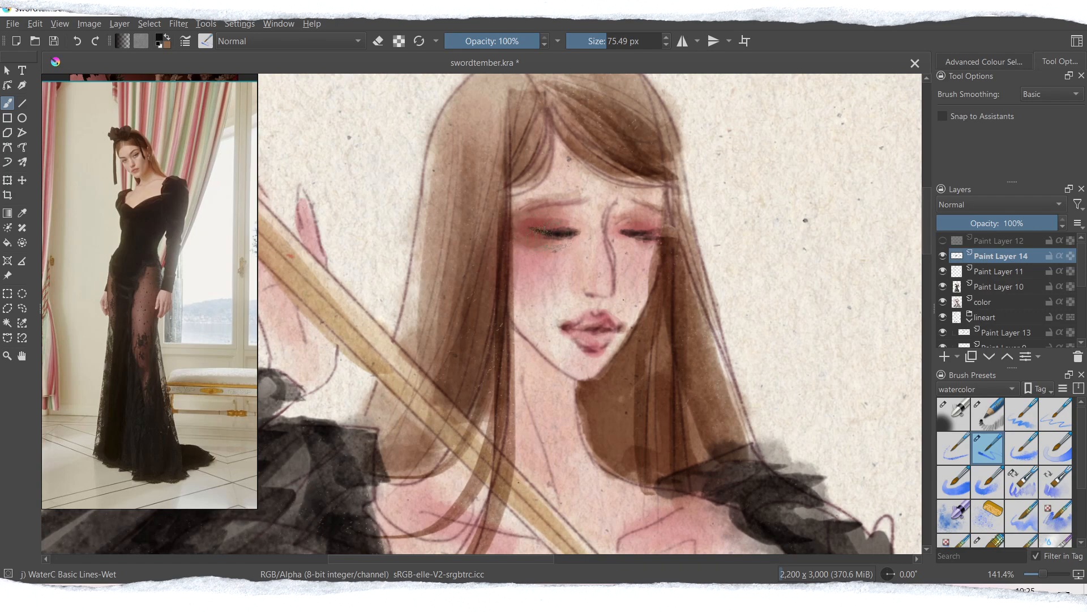
{"action": "left_click_drag", "start_coordinate": [641, 232], "coordinate": [672, 239]}
{"action": "mouse_move", "coordinate": [568, 233]}
{"action": "left_mouse_down"}
{"action": "mouse_move", "coordinate": [518, 230]}
{"action": "mouse_move", "coordinate": [582, 242]}
{"action": "mouse_move", "coordinate": [563, 242]}
{"action": "left_mouse_up"}
Thicken the black lashes of both eyes and darken both brows with the same wet line brush.
{"action": "left_click_drag", "start_coordinate": [637, 244], "coordinate": [657, 242]}
{"action": "mouse_move", "coordinate": [532, 231]}
{"action": "left_mouse_down"}
{"action": "mouse_move", "coordinate": [558, 247]}
{"action": "mouse_move", "coordinate": [547, 233]}
{"action": "left_mouse_up"}
{"action": "left_click_drag", "start_coordinate": [630, 243], "coordinate": [652, 241]}
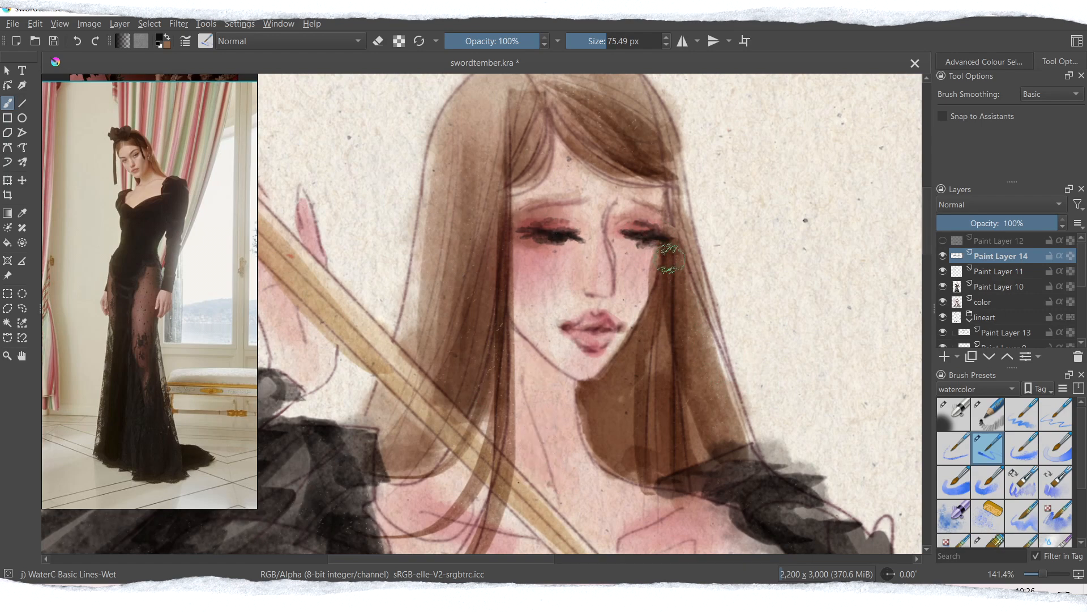
{"action": "left_click_drag", "start_coordinate": [552, 239], "coordinate": [537, 242]}
{"action": "left_click_drag", "start_coordinate": [647, 244], "coordinate": [658, 248]}
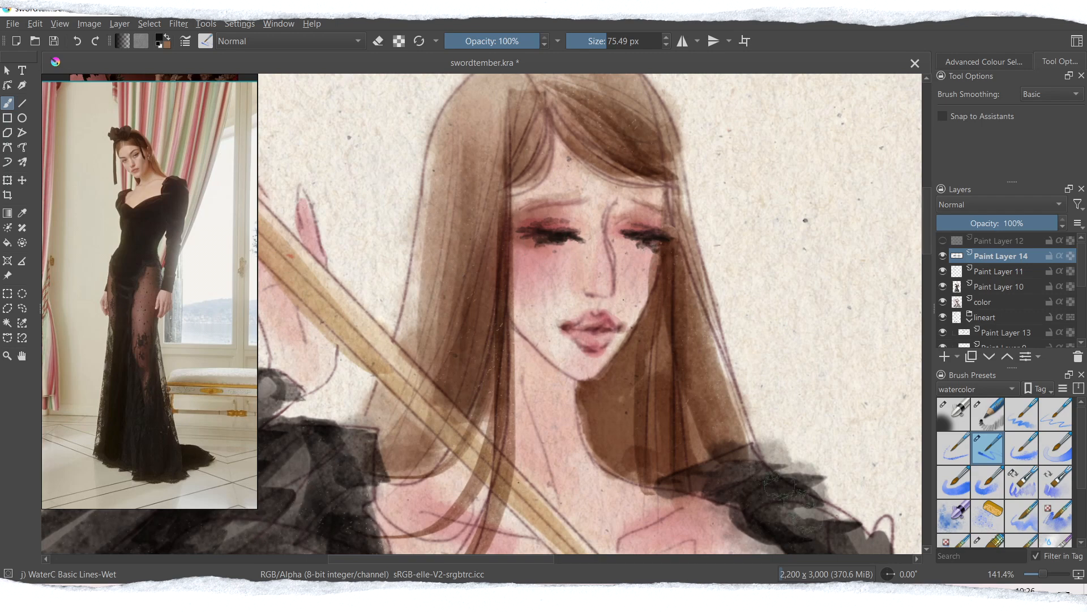
{"action": "left_click_drag", "start_coordinate": [628, 201], "coordinate": [666, 216]}
{"action": "left_click_drag", "start_coordinate": [582, 201], "coordinate": [528, 208]}
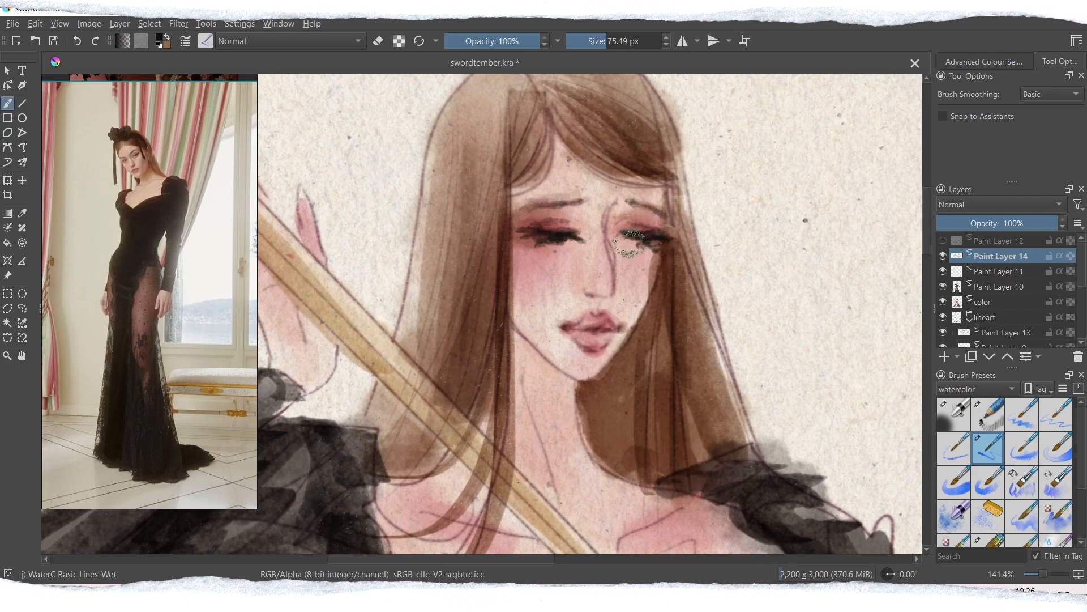
{"action": "scroll", "coordinate": [1011, 453], "scroll_direction": "down", "scroll_amount": 2}
{"action": "left_click", "coordinate": [979, 389]}
{"action": "left_click", "coordinate": [963, 255]}
{"action": "scroll", "coordinate": [1020, 464], "scroll_direction": "down", "scroll_amount": 5}
{"action": "left_click", "coordinate": [1055, 463]}
{"action": "left_click", "coordinate": [611, 41]}
Select the right eye and brow freehand on Paint Layer 14, adjust them with Transform and deselect.
{"action": "left_click", "coordinate": [22, 308]}
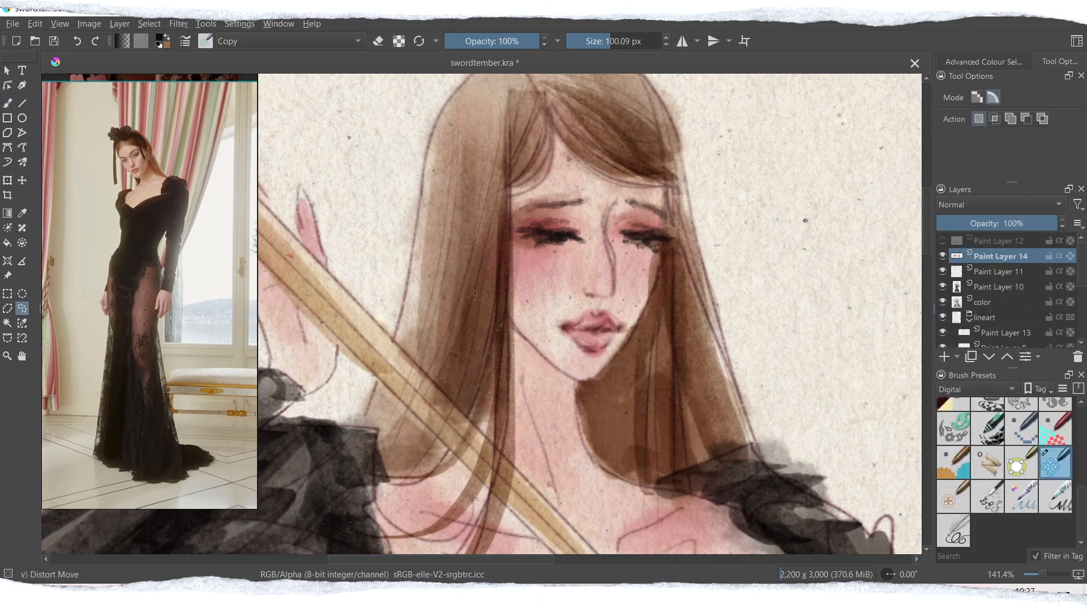
{"action": "mouse_move", "coordinate": [630, 256]}
{"action": "left_mouse_down"}
{"action": "mouse_move", "coordinate": [677, 225]}
{"action": "mouse_move", "coordinate": [655, 223]}
{"action": "mouse_move", "coordinate": [663, 213]}
{"action": "left_mouse_up"}
{"action": "key", "text": "ctrl+t"}
{"action": "key", "text": "Return"}
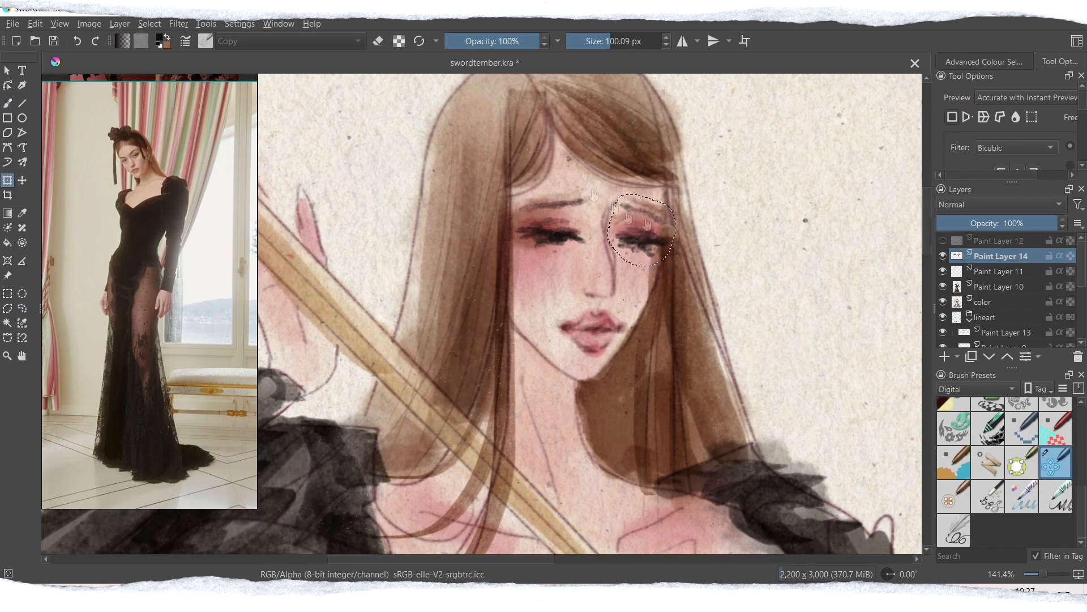
{"action": "left_click", "coordinate": [150, 25]}
{"action": "left_click", "coordinate": [161, 52]}
Return to painting with the watercolor presets and try out Airbrush Soft at 47.88 px and Blender Blur at 23.33 px.
{"action": "left_click_drag", "start_coordinate": [1082, 502], "coordinate": [1082, 420]}
{"action": "left_click", "coordinate": [978, 389]}
{"action": "left_click", "coordinate": [971, 527]}
{"action": "left_click", "coordinate": [954, 414]}
{"action": "left_click", "coordinate": [7, 103]}
{"action": "left_click_drag", "start_coordinate": [593, 42], "coordinate": [601, 42]}
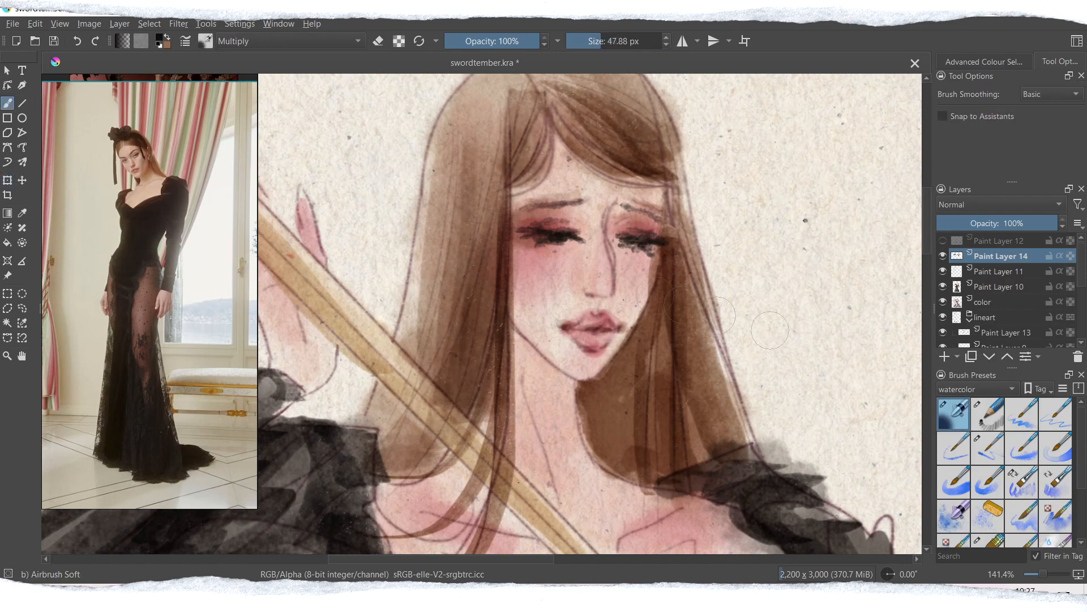
{"action": "scroll", "coordinate": [1057, 471], "scroll_direction": "down", "scroll_amount": 3}
{"action": "left_click", "coordinate": [1057, 470]}
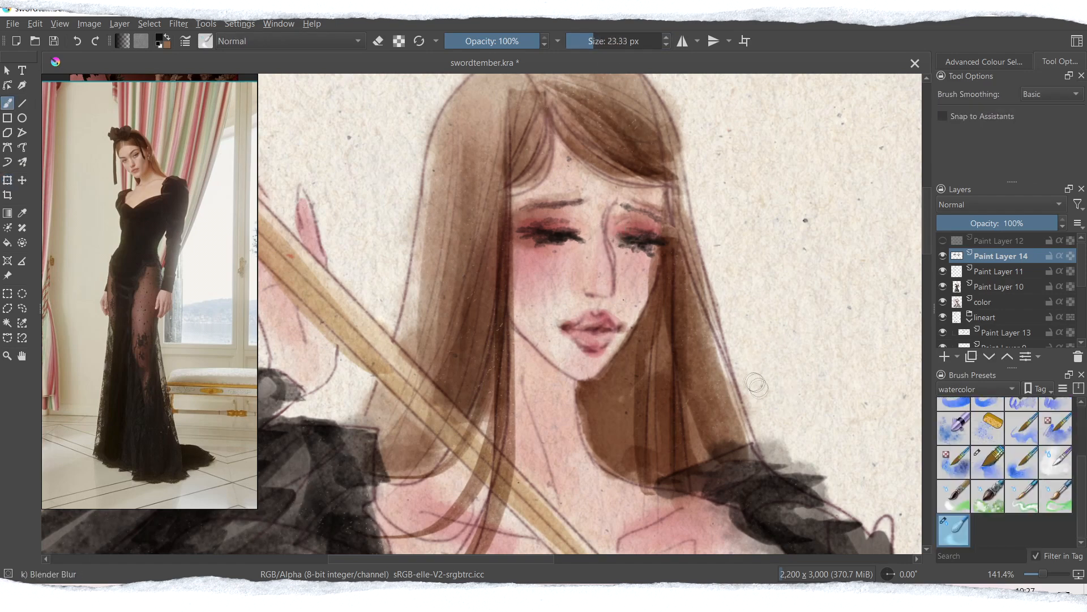
Touch up the lashes of both eyes with WaterC Basic Lines-Wet and dot a beauty mark below the left eye.
{"action": "left_click", "coordinate": [988, 449]}
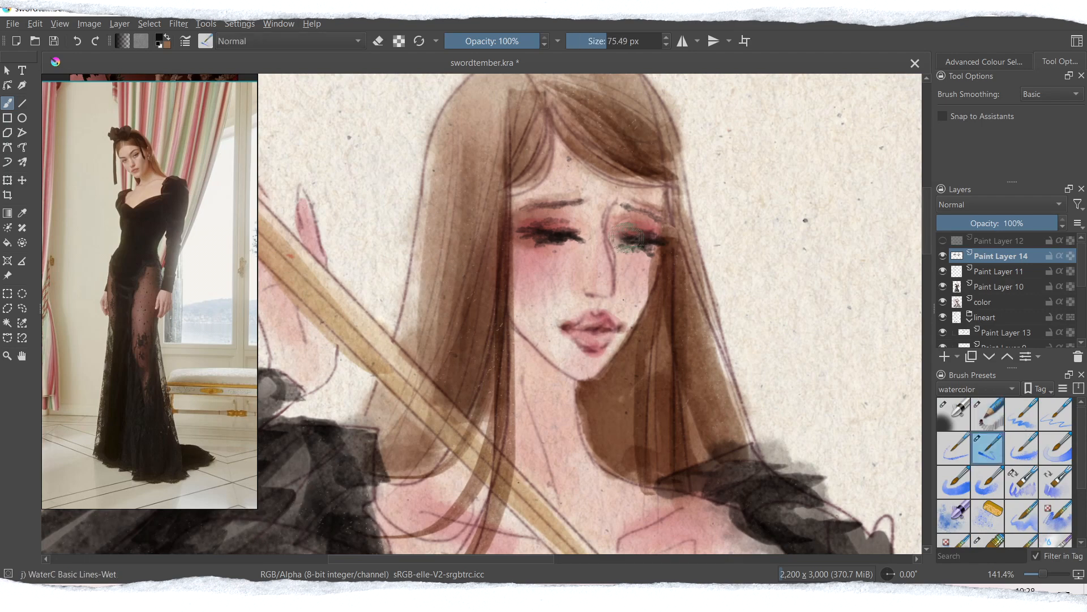
{"action": "left_click_drag", "start_coordinate": [656, 247], "coordinate": [668, 242]}
{"action": "left_click_drag", "start_coordinate": [558, 236], "coordinate": [581, 241]}
{"action": "left_click", "coordinate": [526, 253]}
Erase the dark brow stroke above the right eye on Paint Layer 14 in eraser mode.
{"action": "key", "text": "e"}
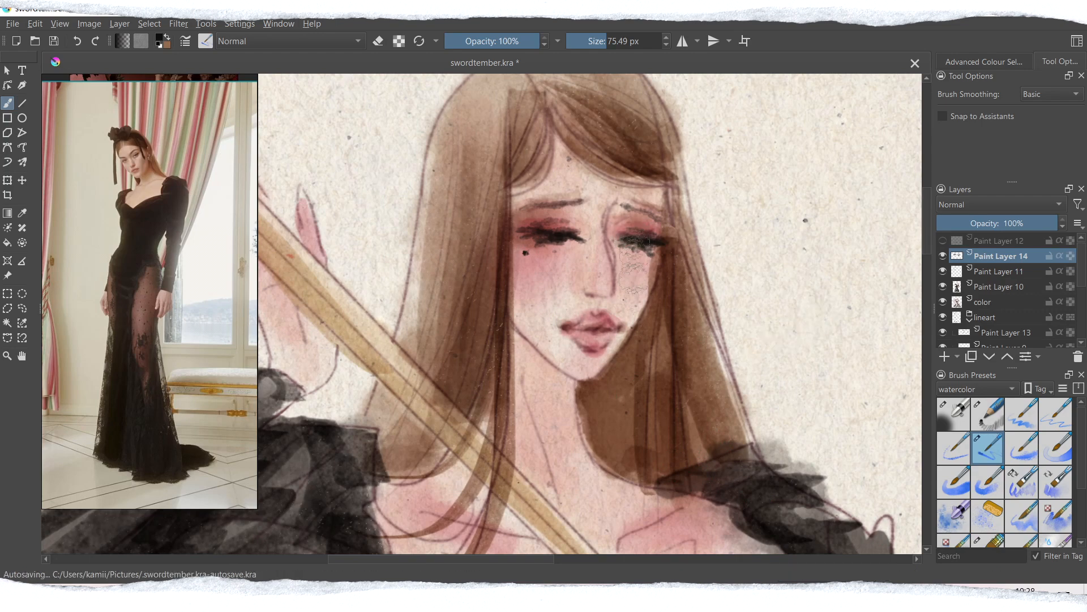
{"action": "mouse_move", "coordinate": [636, 208]}
{"action": "left_mouse_down"}
{"action": "mouse_move", "coordinate": [625, 204]}
{"action": "mouse_move", "coordinate": [679, 213]}
{"action": "mouse_move", "coordinate": [667, 216]}
{"action": "left_mouse_up"}
{"action": "key", "text": "e"}
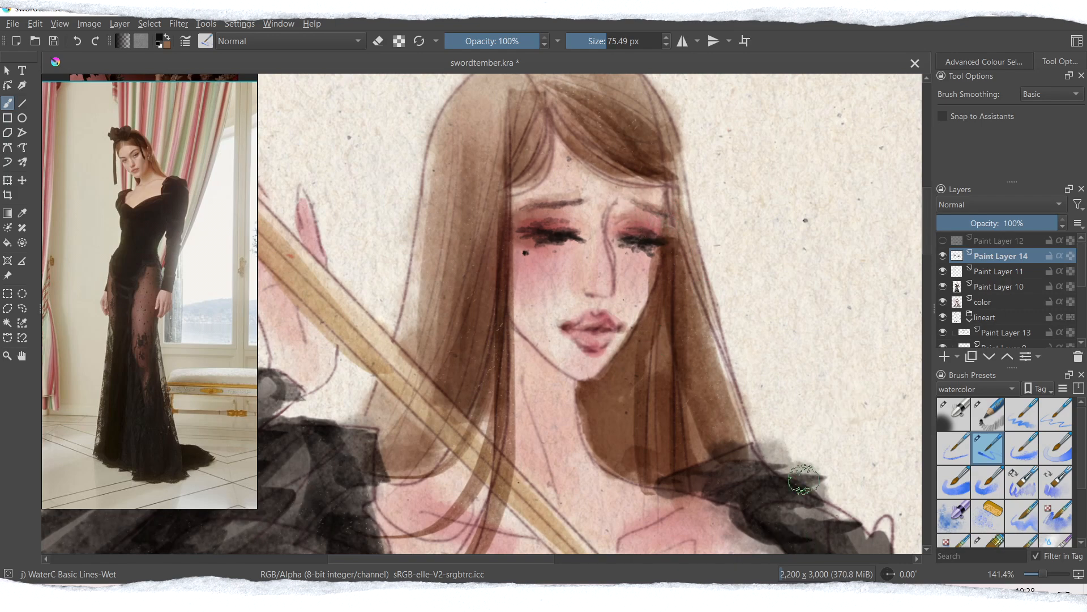
Erase the upper end of the nose line beside the right brow on the copy of Paint Layer 7.
{"action": "scroll", "coordinate": [999, 300], "scroll_direction": "down", "scroll_amount": 3}
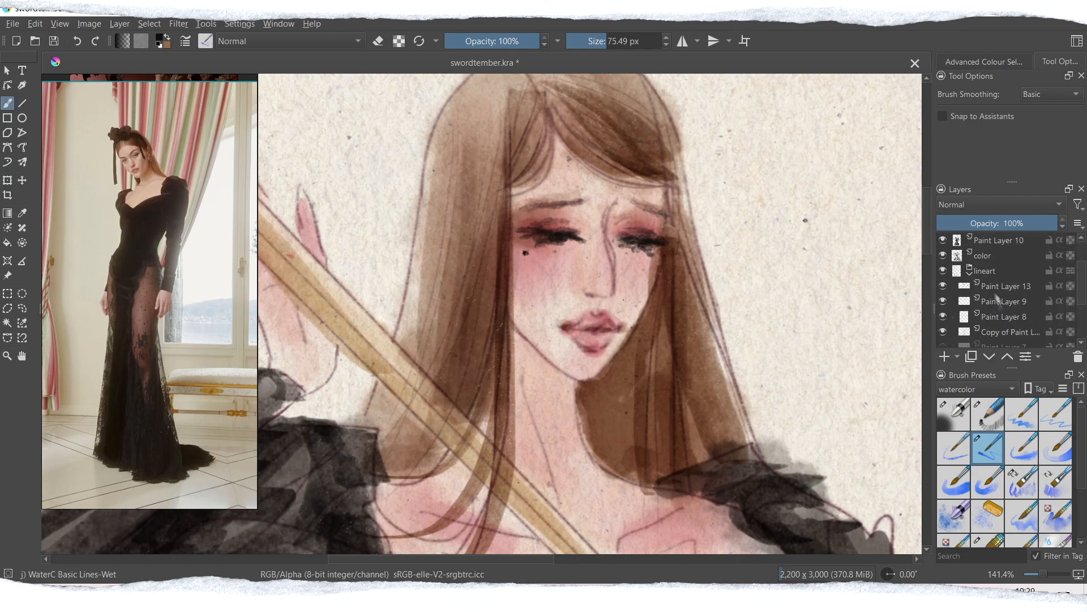
{"action": "left_click", "coordinate": [1002, 332]}
{"action": "key", "text": "e"}
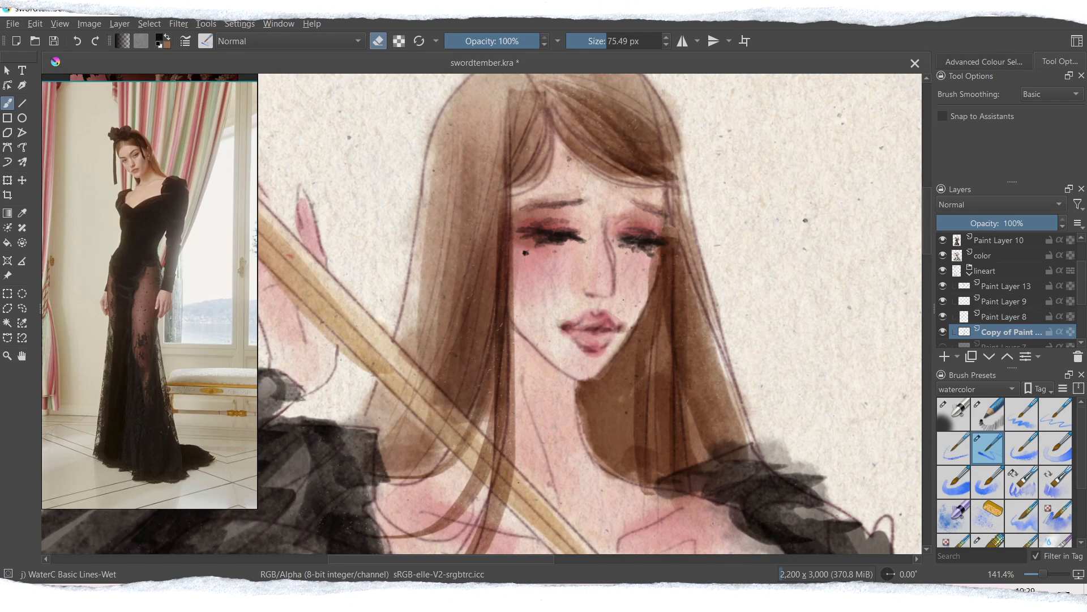
Repaint both brows in black on Paint Layer 14 with eraser mode off, and save the file.
{"action": "scroll", "coordinate": [1002, 283], "scroll_direction": "up", "scroll_amount": 3}
{"action": "left_click", "coordinate": [1001, 256]}
{"action": "key", "text": "e"}
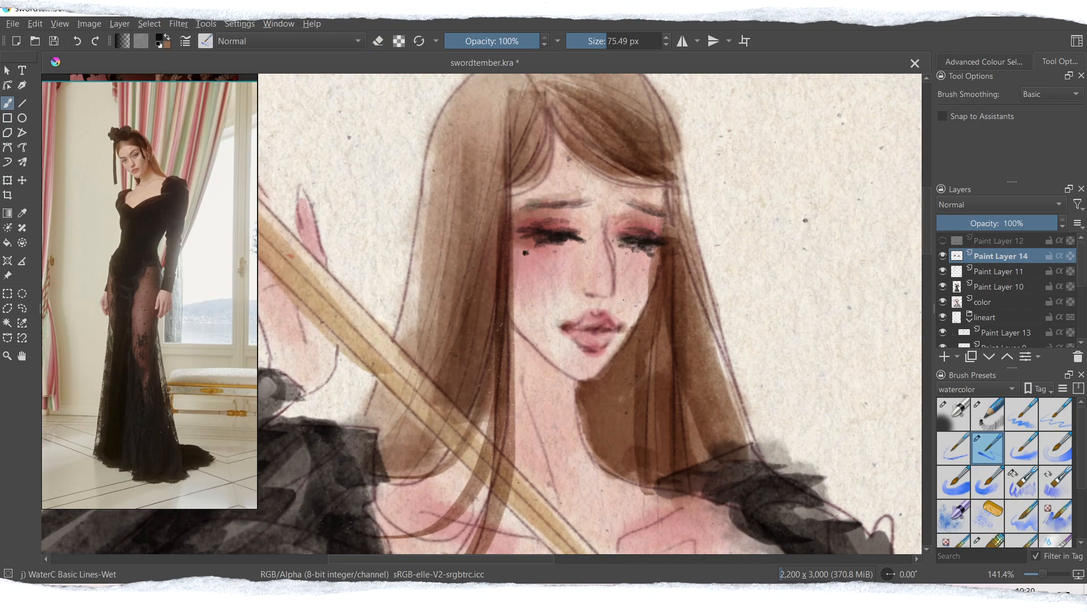
{"action": "key", "text": "ctrl+s"}
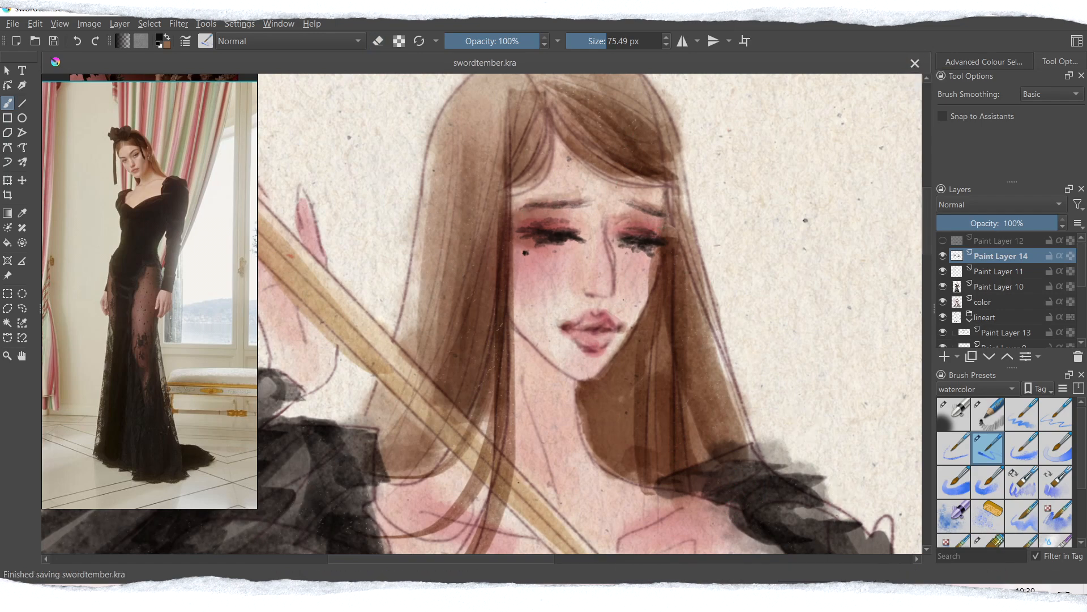
Mirror the whole image horizontally to check the face.
{"action": "left_click", "coordinate": [120, 23]}
{"action": "left_click", "coordinate": [89, 23]}
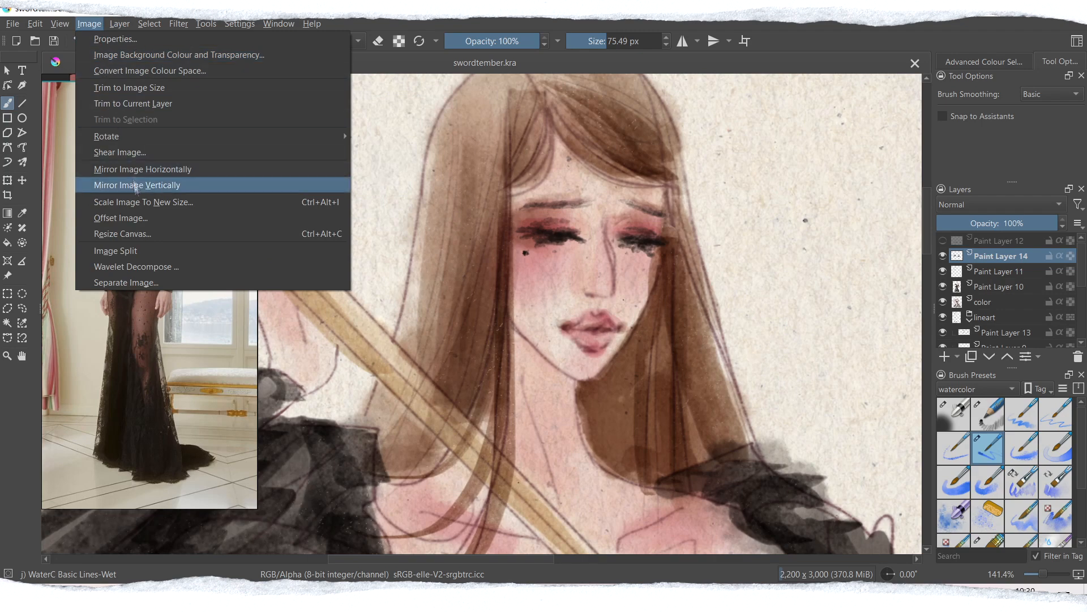
{"action": "left_click", "coordinate": [153, 180]}
{"action": "scroll", "coordinate": [997, 470], "scroll_direction": "down", "scroll_amount": 1}
Lasso the left eye of the mirrored face on Paint Layer 14, rotate and reposition it slightly with Transform, and deselect.
{"action": "left_click", "coordinate": [22, 308]}
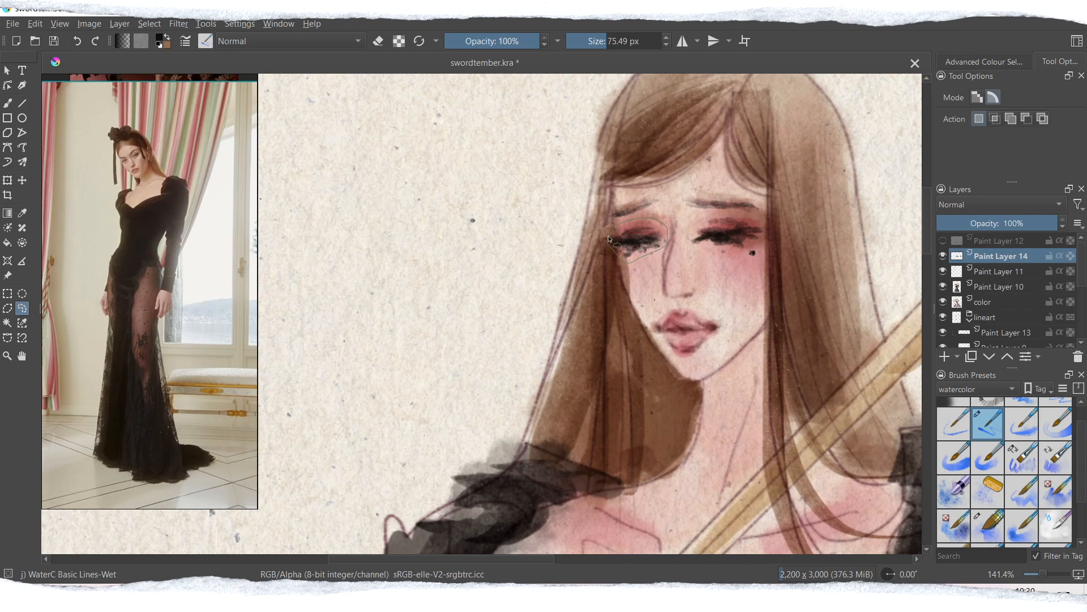
{"action": "key", "text": "ctrl+t"}
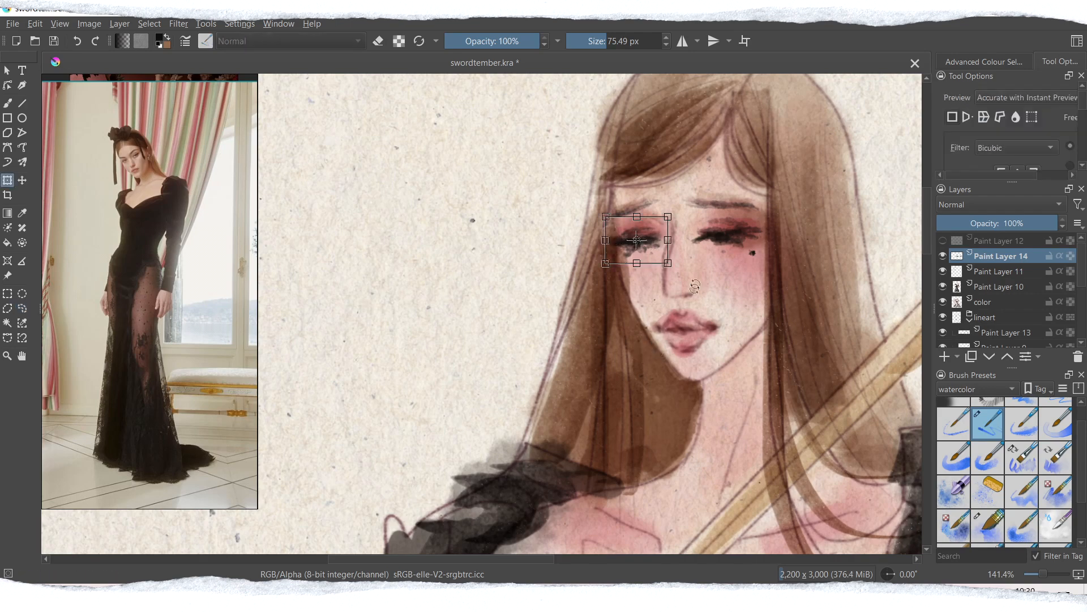
{"action": "left_click_drag", "start_coordinate": [595, 265], "coordinate": [581, 278]}
{"action": "left_click_drag", "start_coordinate": [655, 249], "coordinate": [647, 249]}
{"action": "key", "text": "Return"}
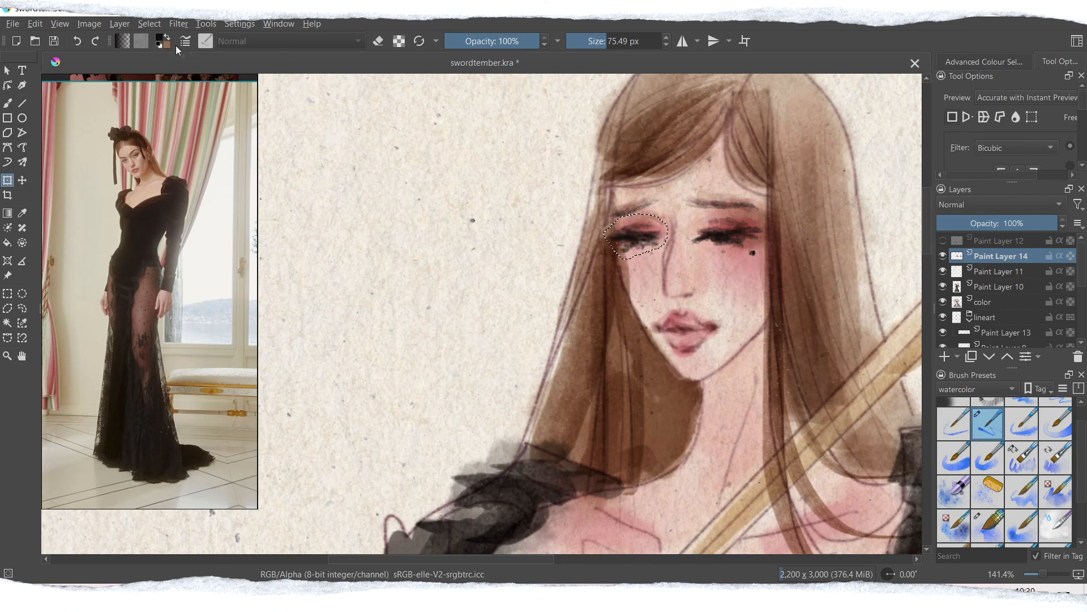
{"action": "left_click", "coordinate": [151, 24]}
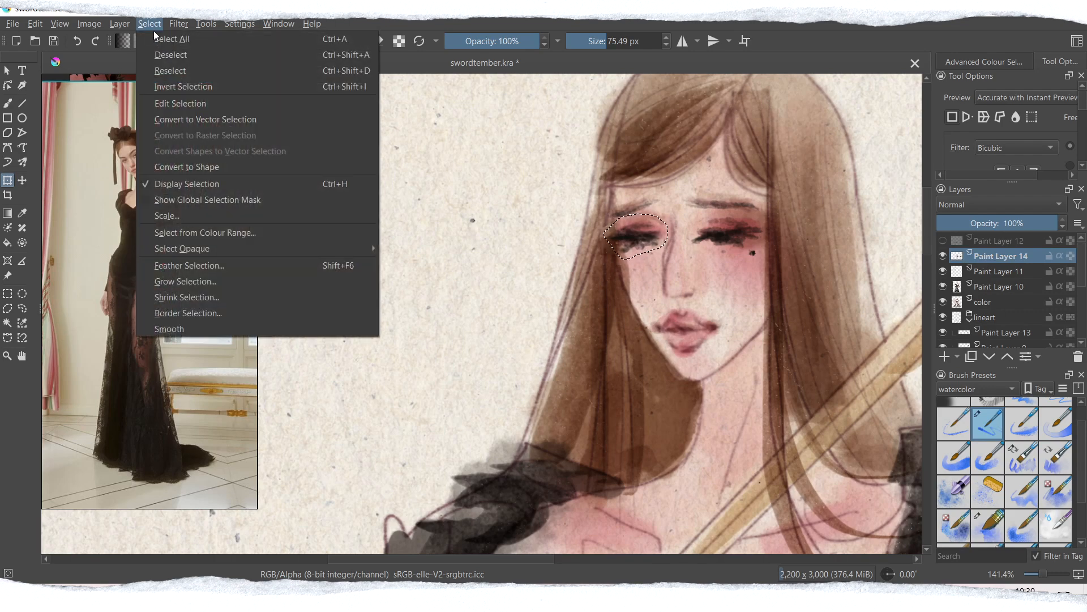
{"action": "left_click", "coordinate": [171, 56]}
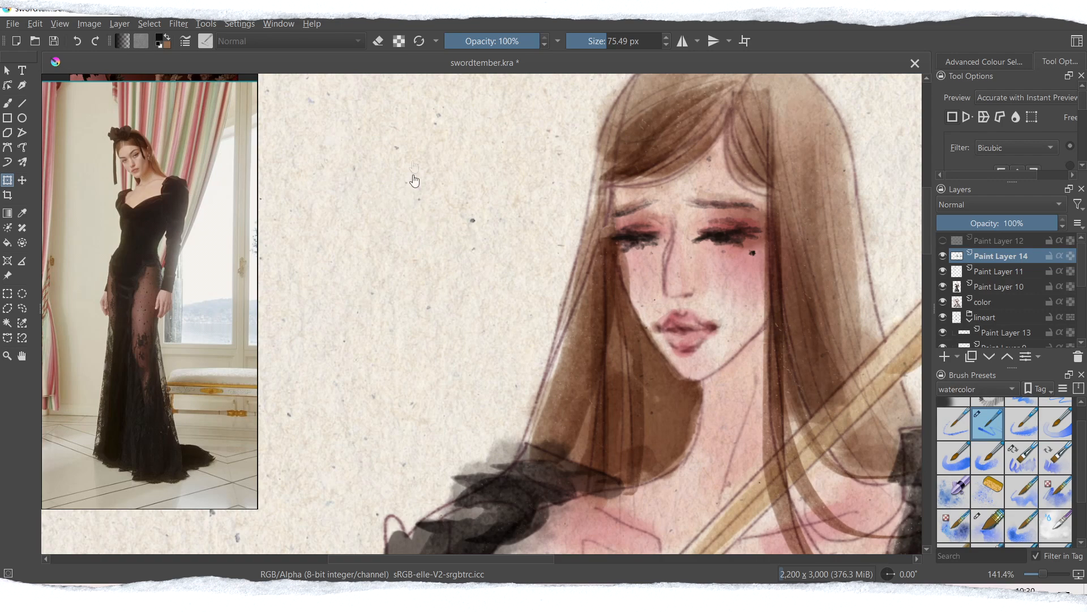
Mirror the image horizontally back to its original orientation.
{"action": "left_click", "coordinate": [119, 23]}
{"action": "mouse_move", "coordinate": [89, 23]}
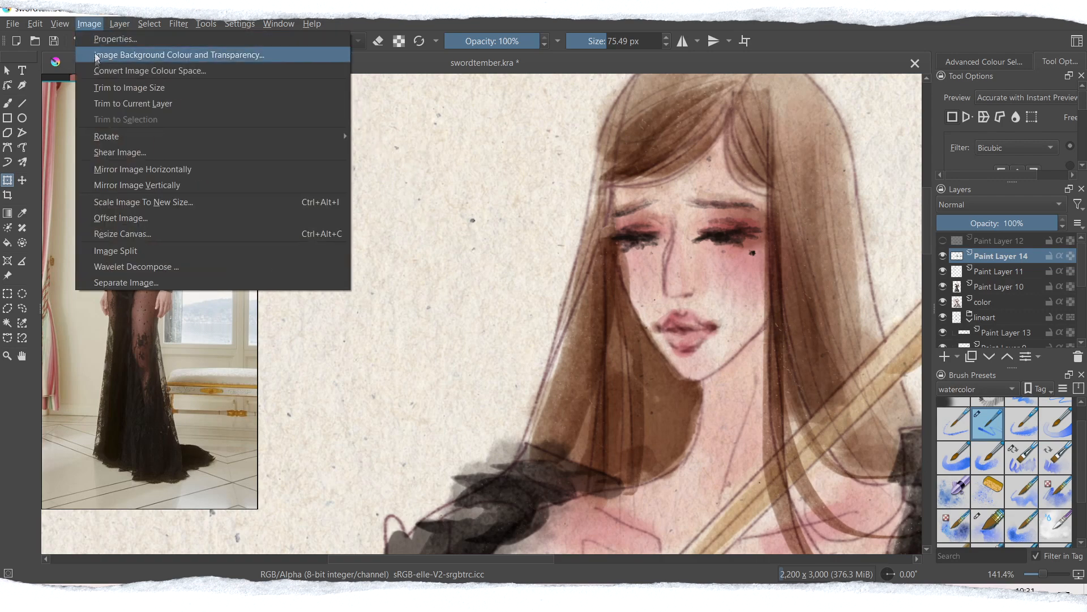
{"action": "left_click", "coordinate": [156, 170]}
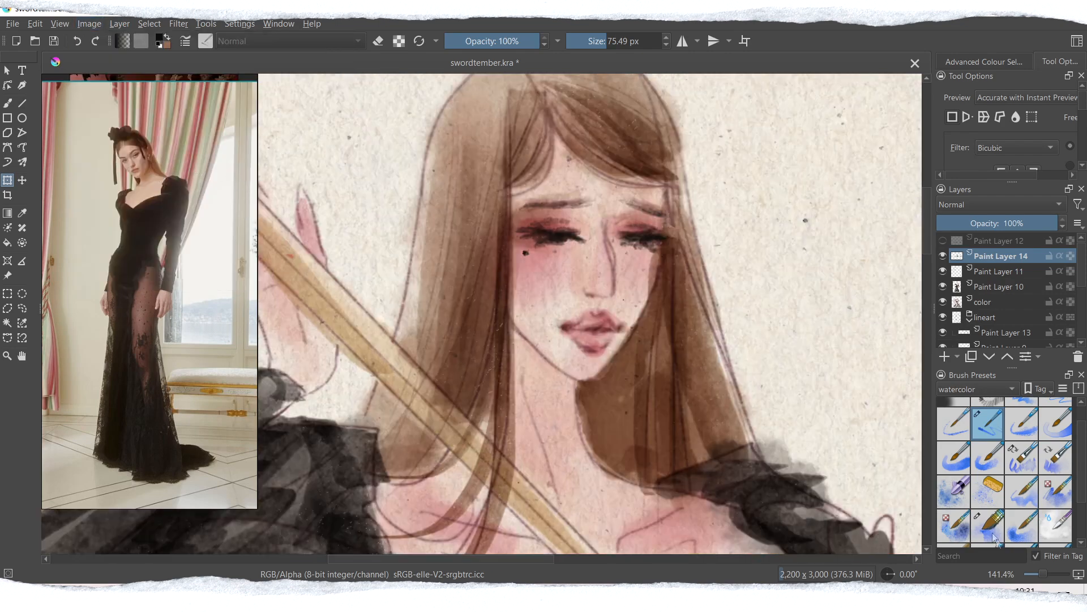
Set Paint Layer 14 to Multiply blending at 70% opacity to soften the eyes and brows.
{"action": "left_click", "coordinate": [1034, 579]}
{"action": "left_click", "coordinate": [1037, 579]}
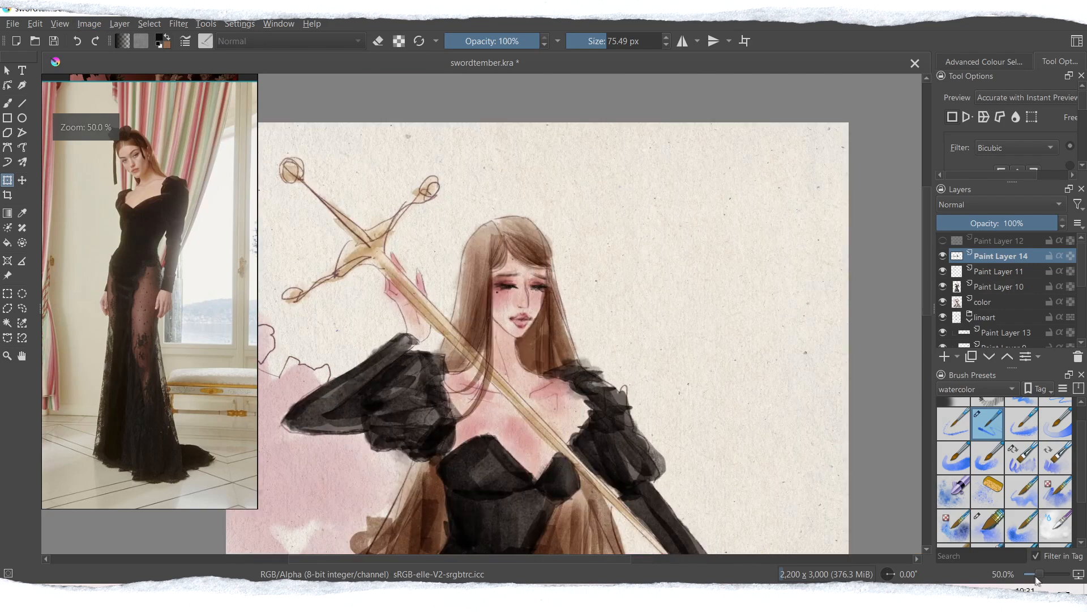
{"action": "mouse_move", "coordinate": [925, 314]}
{"action": "left_mouse_down"}
{"action": "mouse_move", "coordinate": [920, 330]}
{"action": "mouse_move", "coordinate": [921, 315]}
{"action": "left_mouse_up"}
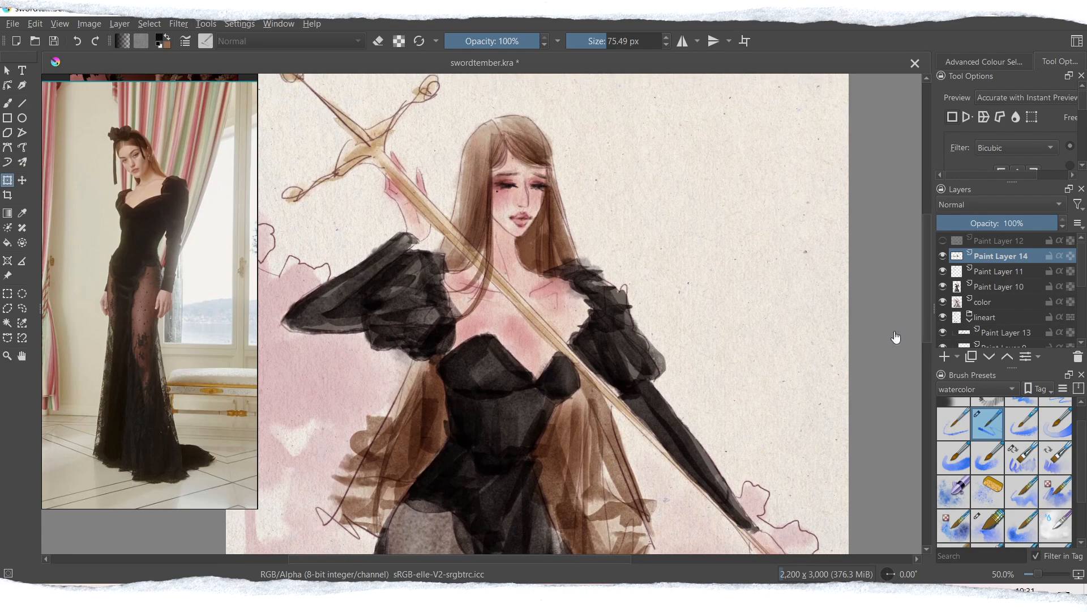
{"action": "left_click_drag", "start_coordinate": [737, 440], "coordinate": [778, 441]}
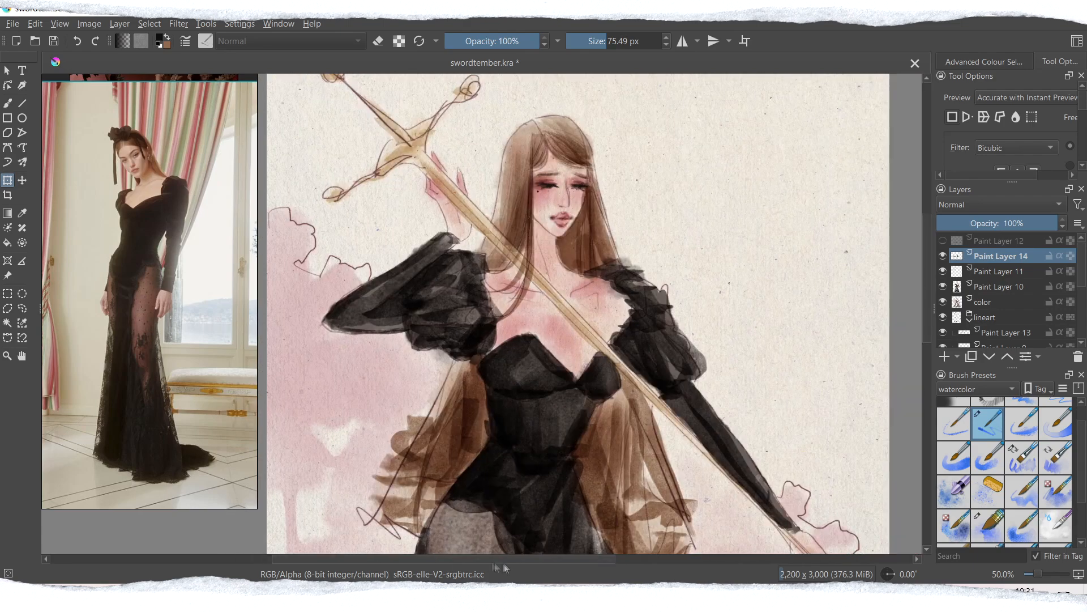
{"action": "left_click", "coordinate": [1018, 225]}
{"action": "left_click", "coordinate": [978, 206]}
{"action": "left_click", "coordinate": [974, 192]}
{"action": "key", "text": "1"}
{"action": "left_click_drag", "start_coordinate": [928, 273], "coordinate": [923, 243]}
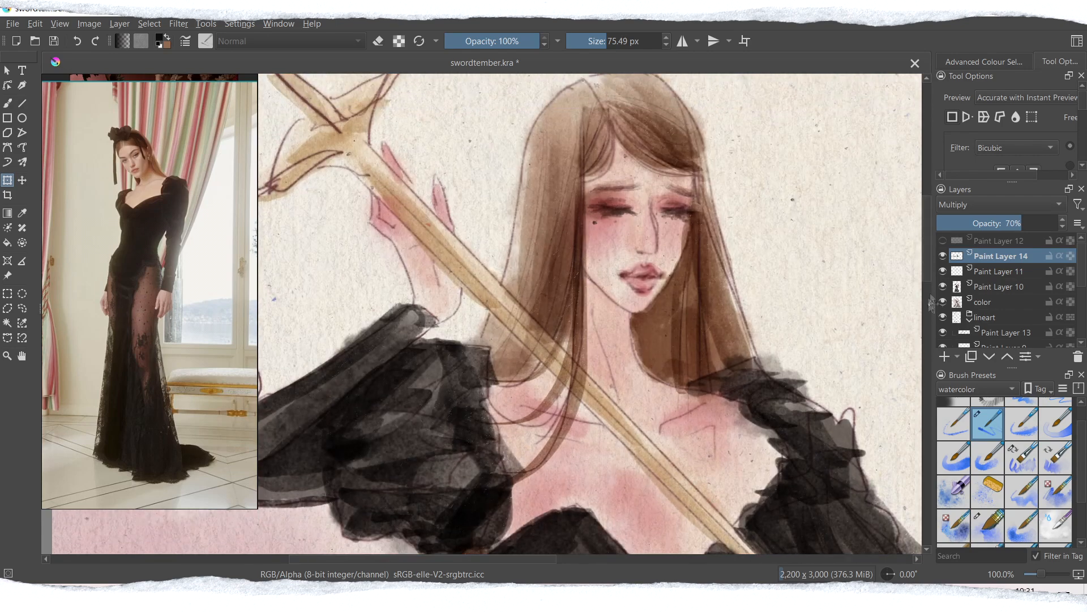
Take up WaterC Basic Lines-Wet with a brown colour and set the brush's blending mode to Multiply.
{"action": "key", "text": "b"}
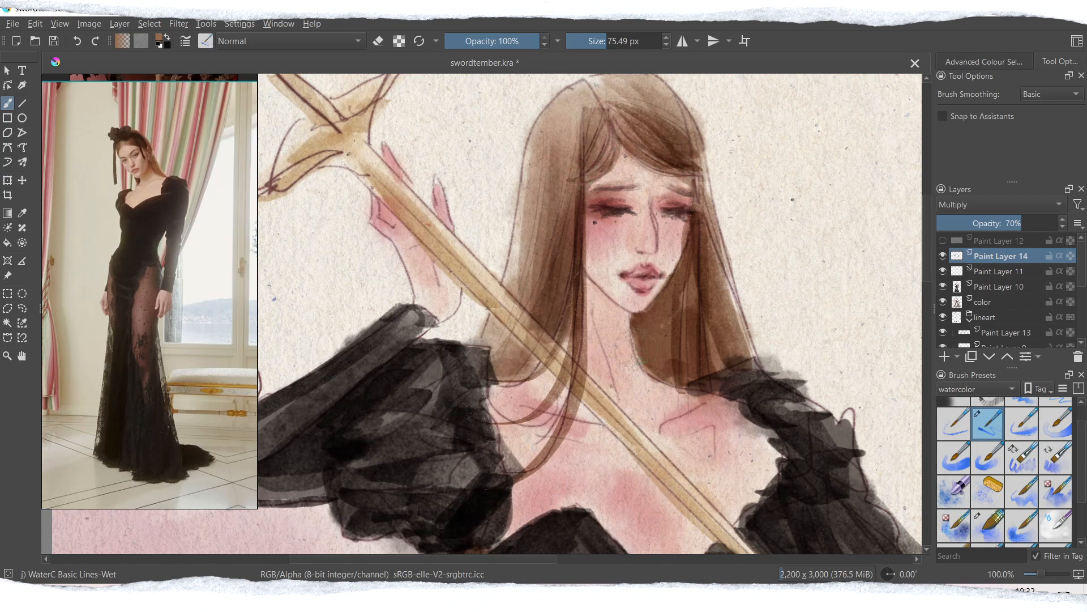
{"action": "left_click_drag", "start_coordinate": [877, 460], "coordinate": [868, 470]}
{"action": "left_click_drag", "start_coordinate": [1042, 574], "coordinate": [1042, 575]}
{"action": "left_click", "coordinate": [260, 43]}
{"action": "left_click", "coordinate": [260, 30]}
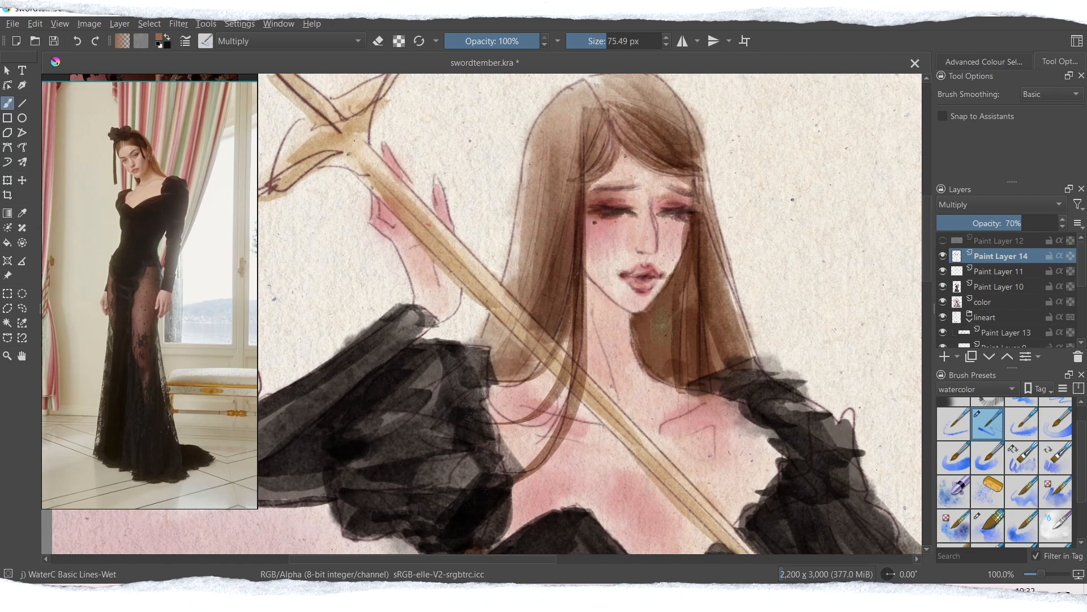
Add brown Multiply shading around the wrist of the raised hand on Paint Layer 14.
{"action": "left_click_drag", "start_coordinate": [1041, 576], "coordinate": [1037, 576]}
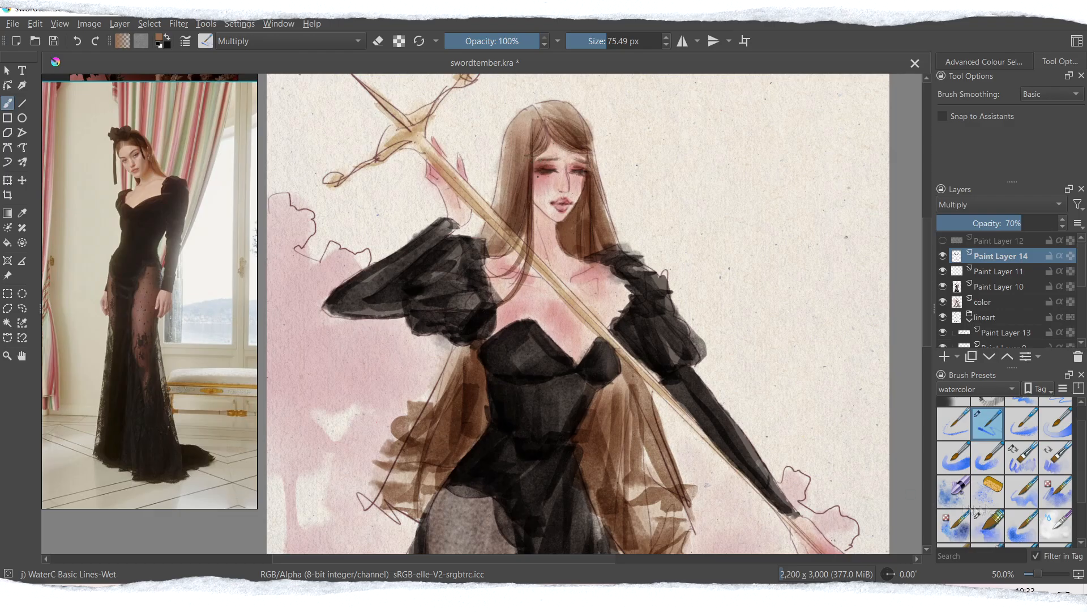
{"action": "mouse_move", "coordinate": [926, 316]}
{"action": "left_mouse_down"}
{"action": "mouse_move", "coordinate": [927, 344]}
{"action": "mouse_move", "coordinate": [925, 304]}
{"action": "left_mouse_up"}
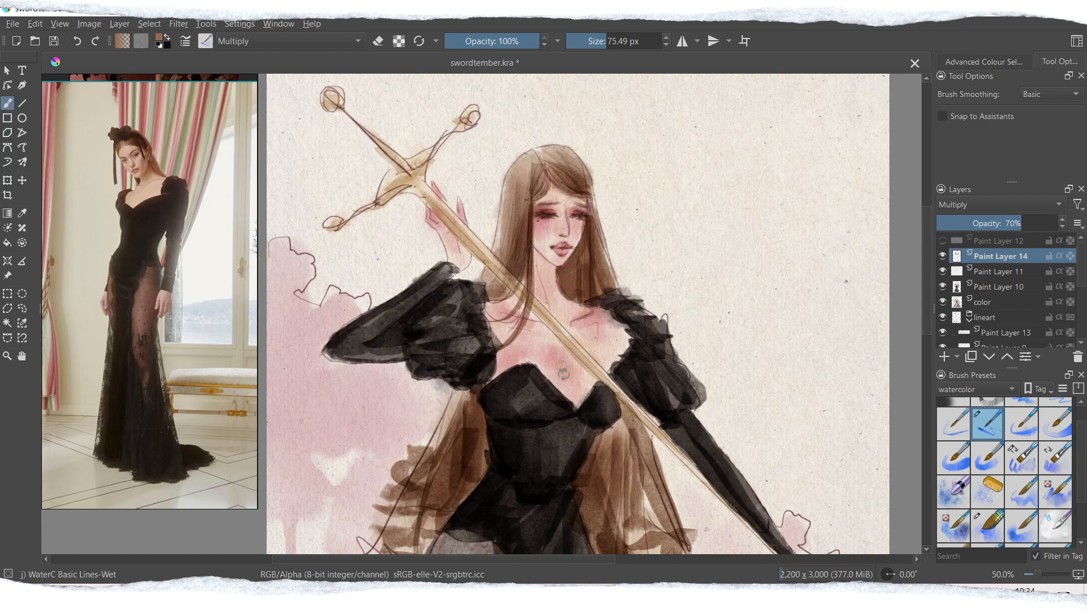
{"action": "left_click_drag", "start_coordinate": [930, 324], "coordinate": [930, 322]}
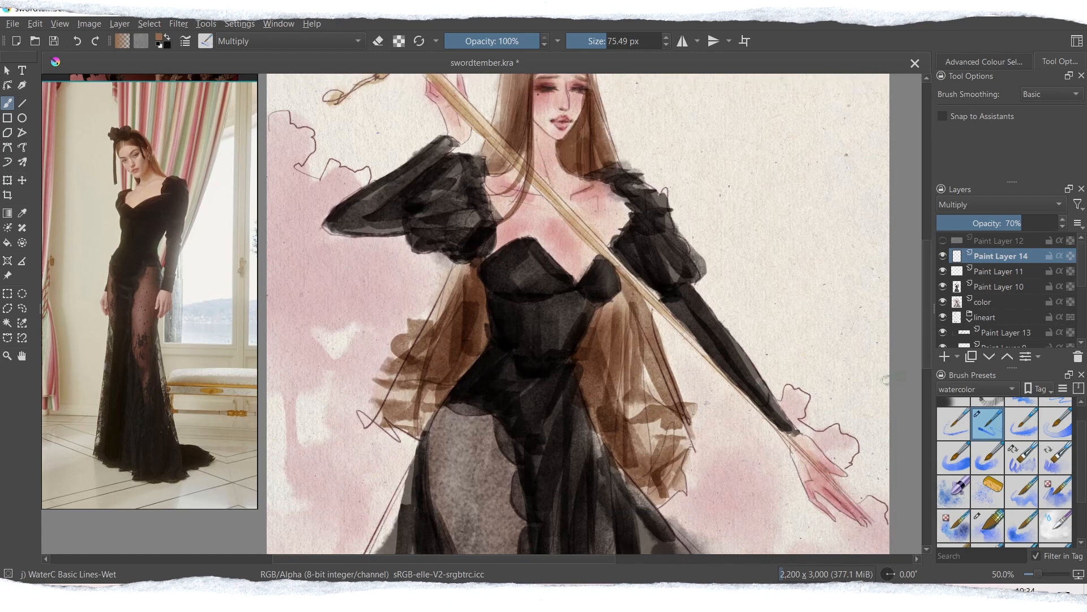
{"action": "scroll", "coordinate": [460, 214], "scroll_direction": "up", "scroll_amount": 3}
{"action": "left_click_drag", "start_coordinate": [460, 248], "coordinate": [447, 224]}
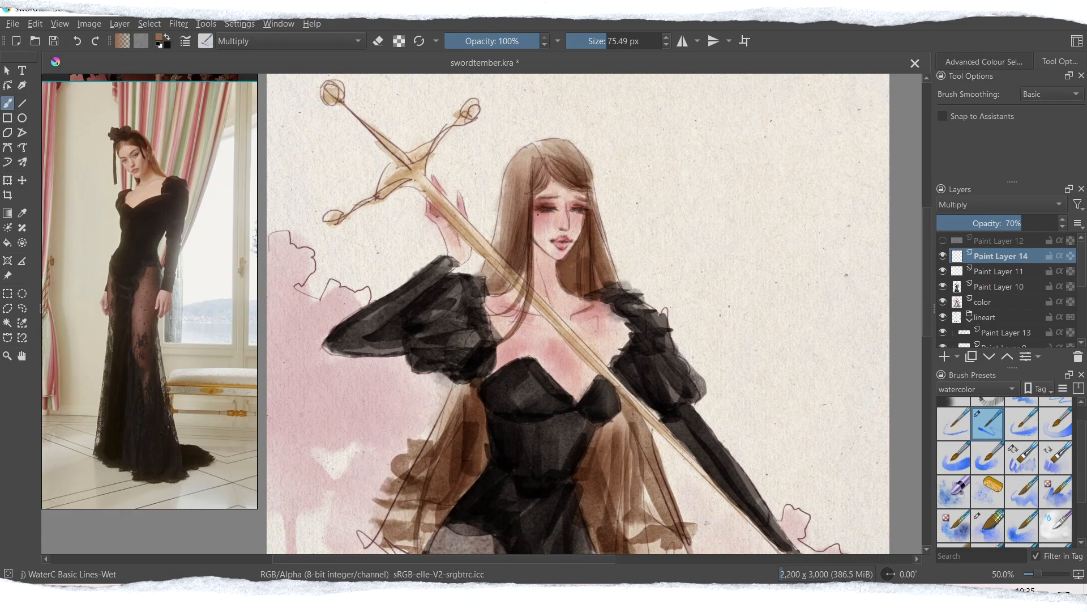
{"action": "left_click_drag", "start_coordinate": [929, 291], "coordinate": [927, 294]}
{"action": "left_click_drag", "start_coordinate": [1037, 574], "coordinate": [1036, 578]}
{"action": "left_click_drag", "start_coordinate": [929, 341], "coordinate": [923, 370]}
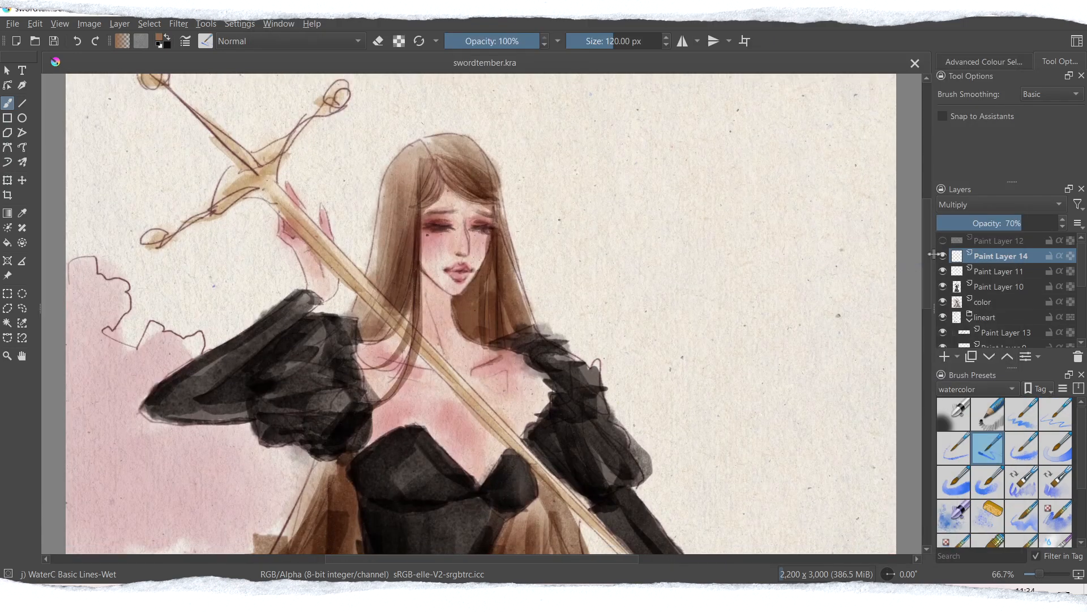
Lasso the eye area on Paint Layer 14, adjust it with Transform, deselect, and return to the brush with eraser mode off.
{"action": "scroll", "coordinate": [999, 295], "scroll_direction": "down", "scroll_amount": 2}
{"action": "left_click", "coordinate": [1005, 284]}
{"action": "key", "text": "t"}
{"action": "mouse_move", "coordinate": [506, 230]}
{"action": "left_mouse_down"}
{"action": "mouse_move", "coordinate": [491, 241]}
{"action": "mouse_move", "coordinate": [491, 231]}
{"action": "mouse_move", "coordinate": [421, 222]}
{"action": "mouse_move", "coordinate": [465, 228]}
{"action": "left_mouse_up"}
{"action": "scroll", "coordinate": [999, 272], "scroll_direction": "up", "scroll_amount": 2}
{"action": "left_click", "coordinate": [1000, 256]}
{"action": "key", "text": "l"}
{"action": "key", "text": "ctrl+t"}
{"action": "key", "text": "Return"}
{"action": "left_click", "coordinate": [150, 24]}
{"action": "left_click", "coordinate": [162, 54]}
{"action": "key", "text": "e"}
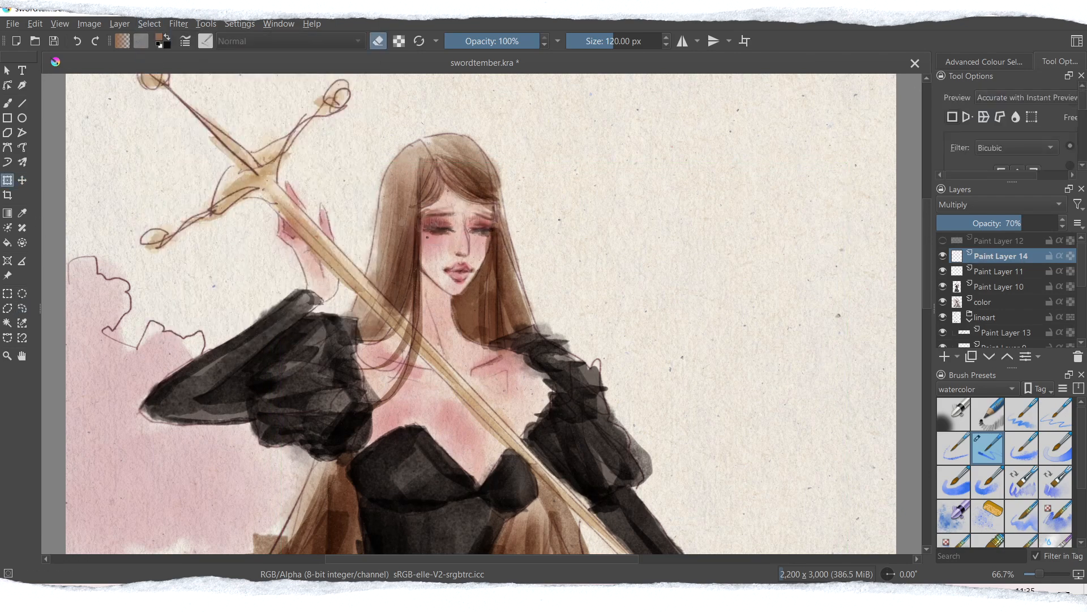
{"action": "key", "text": "e"}
{"action": "left_click", "coordinate": [8, 103]}
{"action": "key", "text": "e"}
Toggle the visibility of the painting layers to compare their contents, and choose the Blender Blur brush on Paint Layer 11.
{"action": "mouse_move", "coordinate": [1081, 264]}
{"action": "left_mouse_down"}
{"action": "mouse_move", "coordinate": [1080, 304]}
{"action": "mouse_move", "coordinate": [1081, 251]}
{"action": "left_mouse_up"}
{"action": "left_click", "coordinate": [943, 291]}
{"action": "left_click", "coordinate": [943, 291]}
{"action": "left_click", "coordinate": [943, 307]}
{"action": "left_click", "coordinate": [943, 306]}
{"action": "left_click", "coordinate": [1006, 307]}
{"action": "left_click", "coordinate": [943, 302]}
{"action": "left_click", "coordinate": [943, 302]}
{"action": "left_click", "coordinate": [943, 272]}
{"action": "left_click", "coordinate": [943, 271]}
{"action": "left_click_drag", "start_coordinate": [1081, 447], "coordinate": [1081, 499]}
{"action": "left_click", "coordinate": [954, 531]}
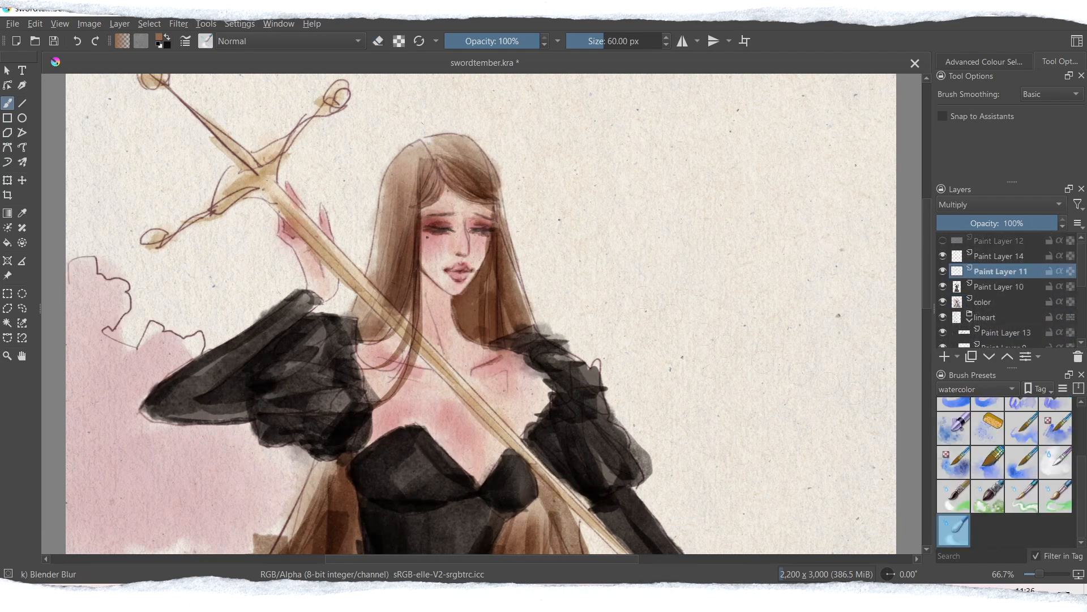
Select the lineart layer and nudge the outline at the top of the hair with the Digital Distort Move brush.
{"action": "left_click_drag", "start_coordinate": [1040, 574], "coordinate": [1044, 575]}
{"action": "left_click_drag", "start_coordinate": [1043, 574], "coordinate": [1038, 575]}
{"action": "left_click_drag", "start_coordinate": [1082, 272], "coordinate": [1083, 326]}
{"action": "left_click", "coordinate": [995, 294]}
{"action": "left_click", "coordinate": [978, 389]}
{"action": "left_click_drag", "start_coordinate": [1081, 464], "coordinate": [1082, 510]}
{"action": "left_click", "coordinate": [1056, 463]}
{"action": "left_click", "coordinate": [633, 42]}
{"action": "left_click_drag", "start_coordinate": [454, 169], "coordinate": [503, 184]}
Enlarge the Distort Move brush to 364.44 px and try to reshape the top of the hair lineart, then undo the stroke.
{"action": "left_click", "coordinate": [610, 42]}
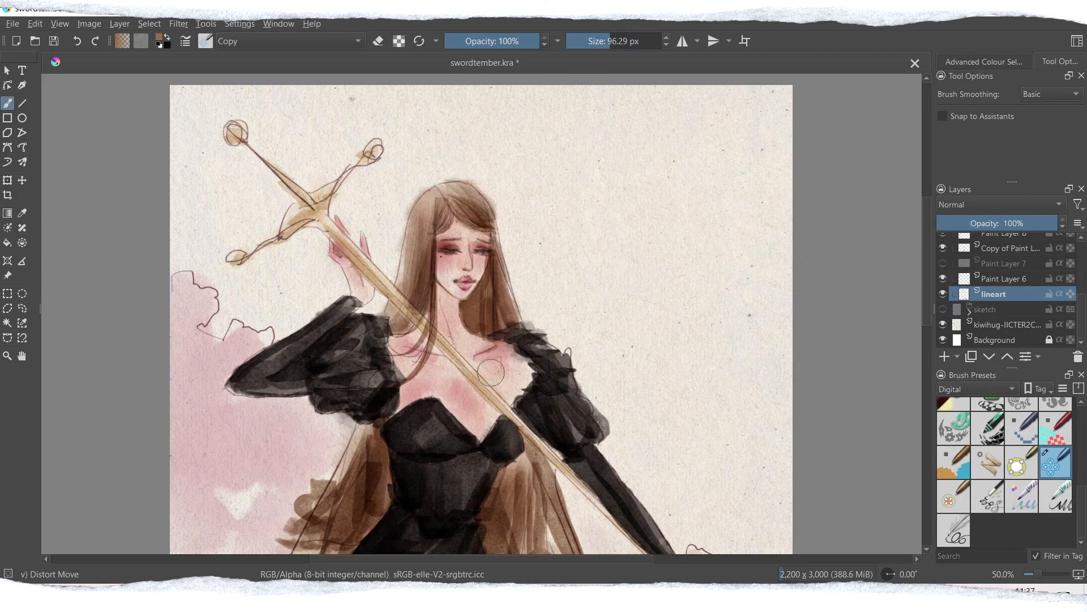
{"action": "left_click", "coordinate": [618, 41]}
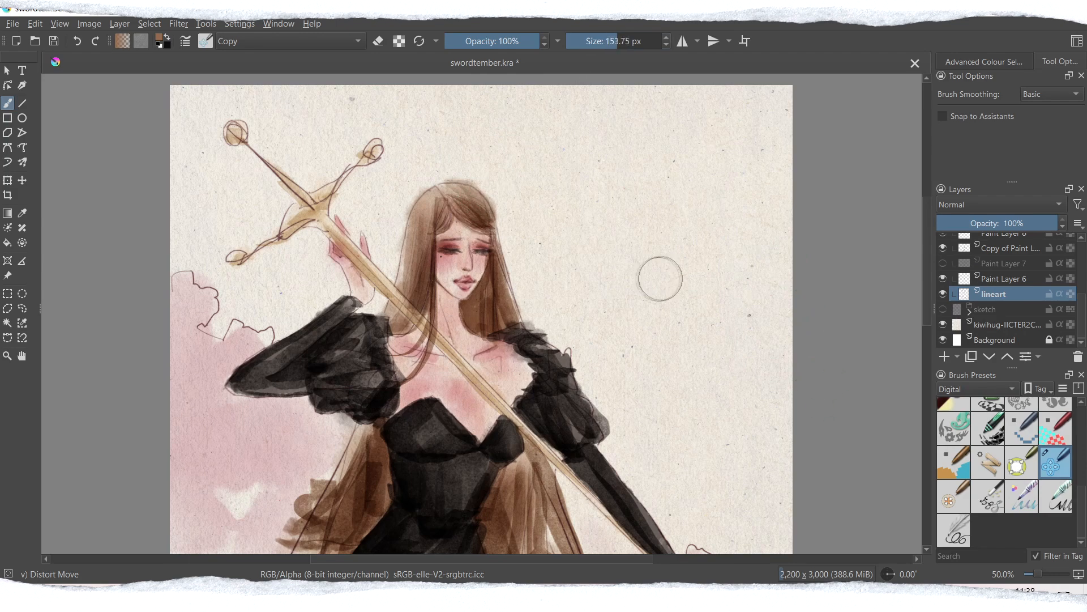
{"action": "left_click", "coordinate": [634, 42]}
{"action": "left_click_drag", "start_coordinate": [429, 216], "coordinate": [452, 208]}
{"action": "key", "text": "ctrl+z"}
Try to nudge the edge of the right puffed sleeve on the color layer with the Distort Move brush.
{"action": "left_click_drag", "start_coordinate": [1081, 318], "coordinate": [1082, 267]}
{"action": "left_click", "coordinate": [995, 301]}
{"action": "scroll", "coordinate": [660, 424], "scroll_direction": "down", "scroll_amount": 3}
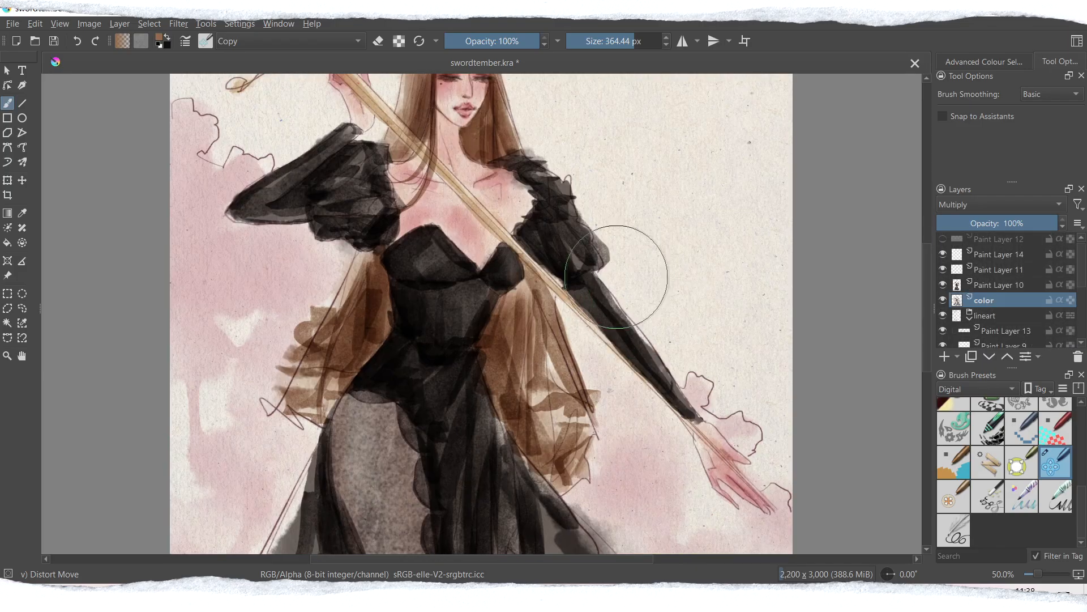
{"action": "left_click", "coordinate": [659, 283]}
{"action": "left_click", "coordinate": [629, 272]}
{"action": "mouse_move", "coordinate": [927, 302]}
{"action": "left_mouse_down"}
{"action": "mouse_move", "coordinate": [926, 376]}
{"action": "mouse_move", "coordinate": [923, 260]}
{"action": "left_mouse_up"}
{"action": "scroll", "coordinate": [524, 312], "scroll_direction": "left", "scroll_amount": 1}
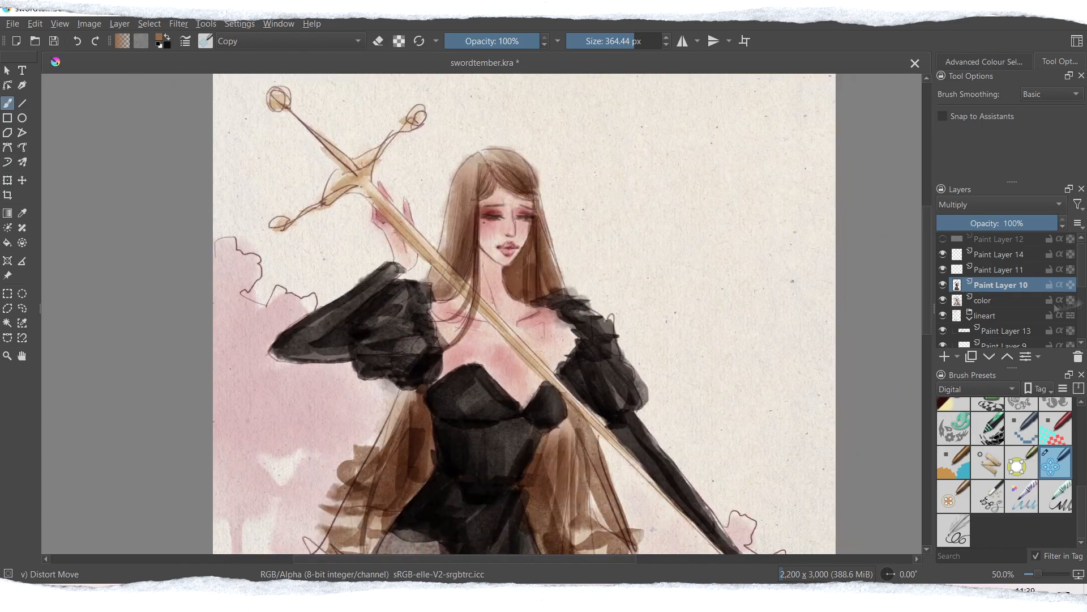
Check the contents of Paint Layer 12 and add a new Multiply paint layer above it.
{"action": "left_click", "coordinate": [989, 241]}
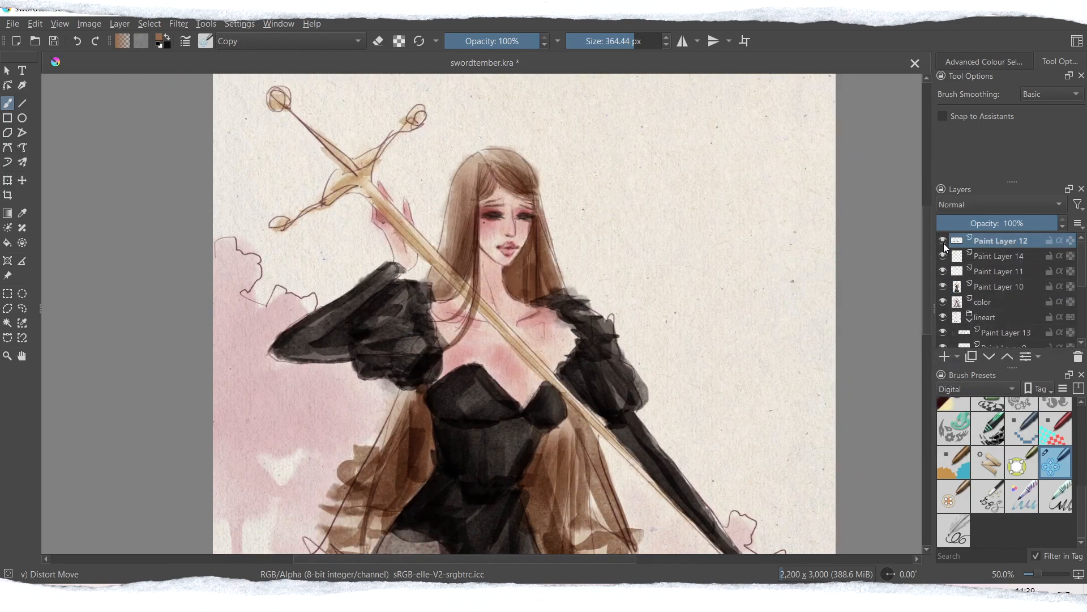
{"action": "scroll", "coordinate": [915, 315], "scroll_direction": "down", "scroll_amount": 3}
{"action": "left_click_drag", "start_coordinate": [915, 310], "coordinate": [905, 285]}
{"action": "left_click", "coordinate": [944, 356]}
{"action": "key", "text": "ctrl+plus"}
{"action": "key", "text": "ctrl+plus"}
{"action": "left_click_drag", "start_coordinate": [455, 560], "coordinate": [398, 559]}
{"action": "left_click_drag", "start_coordinate": [926, 283], "coordinate": [927, 254]}
Choose the Pencil 1 Sketch brush from the watercolor presets and set a dark red foreground colour.
{"action": "left_click", "coordinate": [967, 389]}
{"action": "left_click", "coordinate": [959, 527]}
{"action": "left_click", "coordinate": [989, 414]}
{"action": "left_click", "coordinate": [159, 38]}
{"action": "left_click", "coordinate": [599, 246]}
{"action": "left_click_drag", "start_coordinate": [675, 233], "coordinate": [675, 249]}
{"action": "left_click", "coordinate": [599, 240]}
{"action": "left_click", "coordinate": [592, 203]}
{"action": "left_click", "coordinate": [607, 423]}
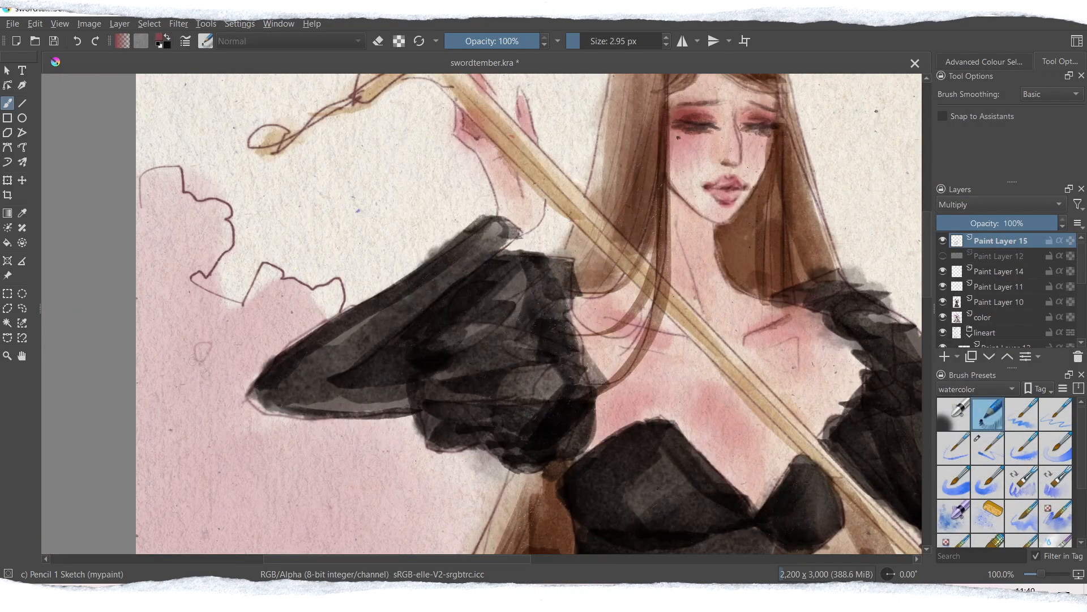
Sketch three roses at 1.96 px on the pink wash beside and below the raised sleeve on Paint Layer 15.
{"action": "left_click_drag", "start_coordinate": [196, 351], "coordinate": [227, 379]}
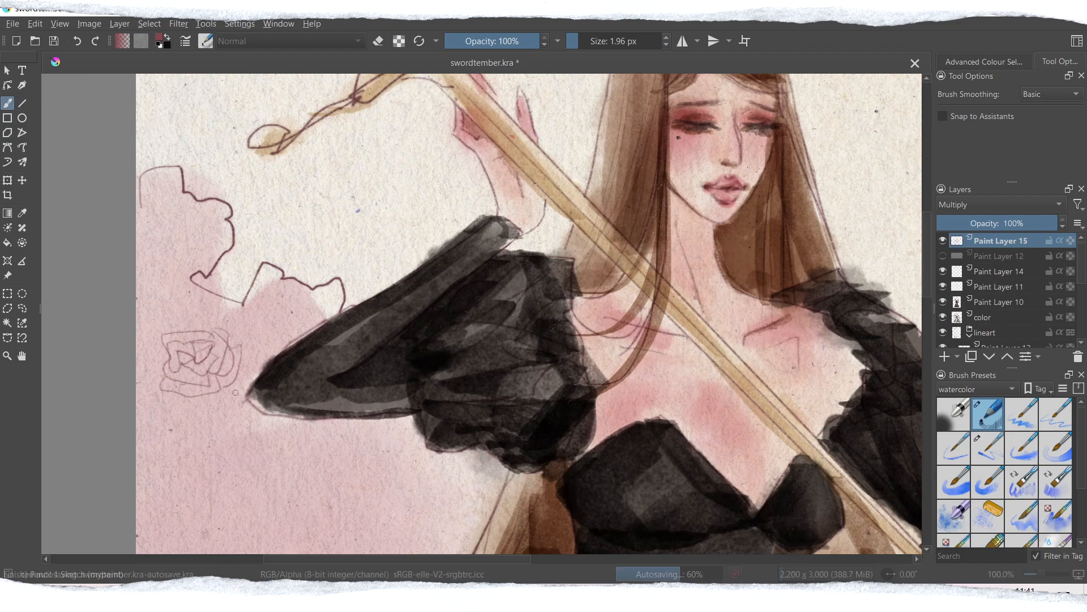
{"action": "scroll", "coordinate": [267, 300], "scroll_direction": "down", "scroll_amount": 4}
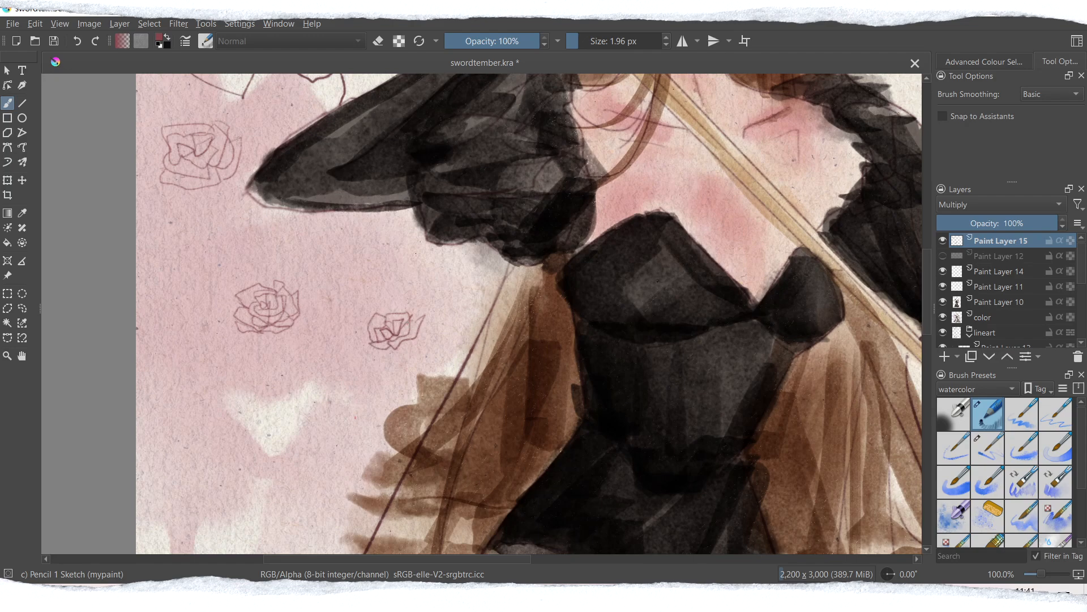
{"action": "key", "text": "ctrl+z"}
{"action": "mouse_move", "coordinate": [927, 303]}
{"action": "left_mouse_down"}
{"action": "mouse_move", "coordinate": [926, 273]}
{"action": "mouse_move", "coordinate": [926, 363]}
{"action": "left_mouse_up"}
Sketch a rose at the upper left of the skirt and start a smaller bloom below it.
{"action": "mouse_move", "coordinate": [242, 329]}
{"action": "left_mouse_down"}
{"action": "mouse_move", "coordinate": [264, 349]}
{"action": "mouse_move", "coordinate": [303, 324]}
{"action": "left_mouse_up"}
{"action": "left_click_drag", "start_coordinate": [226, 371], "coordinate": [258, 382]}
{"action": "left_click_drag", "start_coordinate": [1041, 574], "coordinate": [1044, 574]}
{"action": "left_click_drag", "start_coordinate": [926, 363], "coordinate": [926, 385]}
{"action": "left_click_drag", "start_coordinate": [1043, 574], "coordinate": [1040, 574]}
{"action": "left_click_drag", "start_coordinate": [336, 299], "coordinate": [364, 300]}
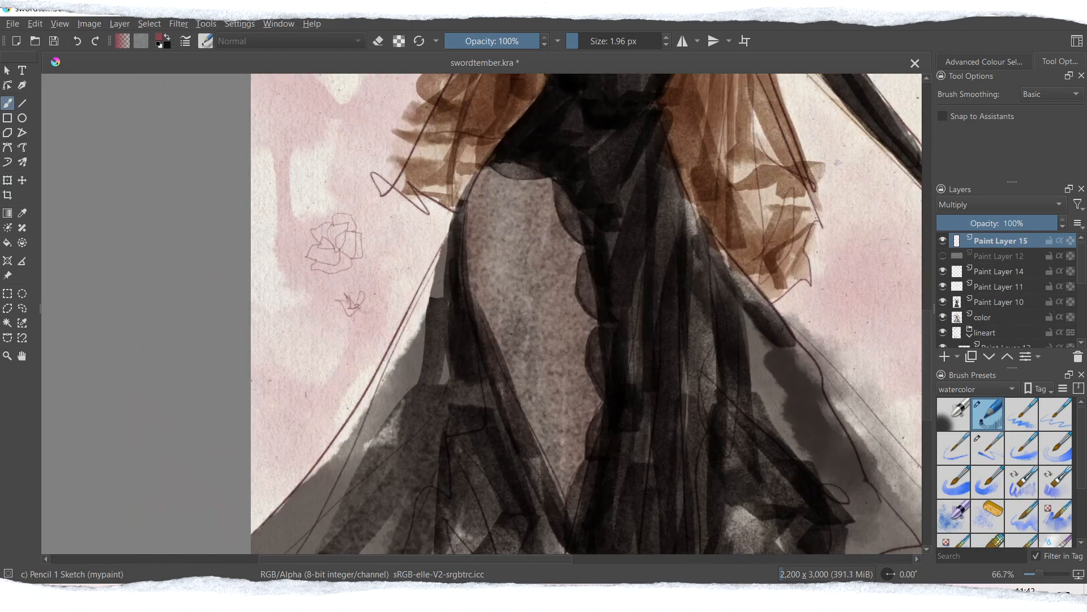
Sketch another layered rose further down along the left edge of the skirt.
{"action": "left_click_drag", "start_coordinate": [284, 355], "coordinate": [315, 373]}
{"action": "left_click_drag", "start_coordinate": [273, 387], "coordinate": [309, 398]}
{"action": "left_click_drag", "start_coordinate": [312, 355], "coordinate": [338, 405]}
{"action": "left_click_drag", "start_coordinate": [275, 366], "coordinate": [299, 473]}
{"action": "left_click_drag", "start_coordinate": [327, 413], "coordinate": [301, 474]}
{"action": "left_click_drag", "start_coordinate": [322, 309], "coordinate": [350, 383]}
{"action": "left_click_drag", "start_coordinate": [400, 322], "coordinate": [343, 412]}
{"action": "key", "text": "ctrl+z"}
{"action": "key", "text": "ctrl+z"}
{"action": "key", "text": "ctrl+z"}
{"action": "key", "text": "ctrl+z"}
{"action": "key", "text": "ctrl+z"}
{"action": "key", "text": "ctrl+z"}
Sketch a rose near the canvas's lower left edge and fill out the cluster beside the skirt with more roses and a bud.
{"action": "left_click_drag", "start_coordinate": [277, 449], "coordinate": [281, 459]}
{"action": "mouse_move", "coordinate": [266, 466]}
{"action": "left_mouse_down"}
{"action": "mouse_move", "coordinate": [277, 489]}
{"action": "mouse_move", "coordinate": [278, 430]}
{"action": "left_mouse_up"}
{"action": "left_click_drag", "start_coordinate": [278, 488], "coordinate": [312, 469]}
{"action": "left_click_drag", "start_coordinate": [278, 428], "coordinate": [319, 447]}
{"action": "left_click_drag", "start_coordinate": [313, 447], "coordinate": [300, 472]}
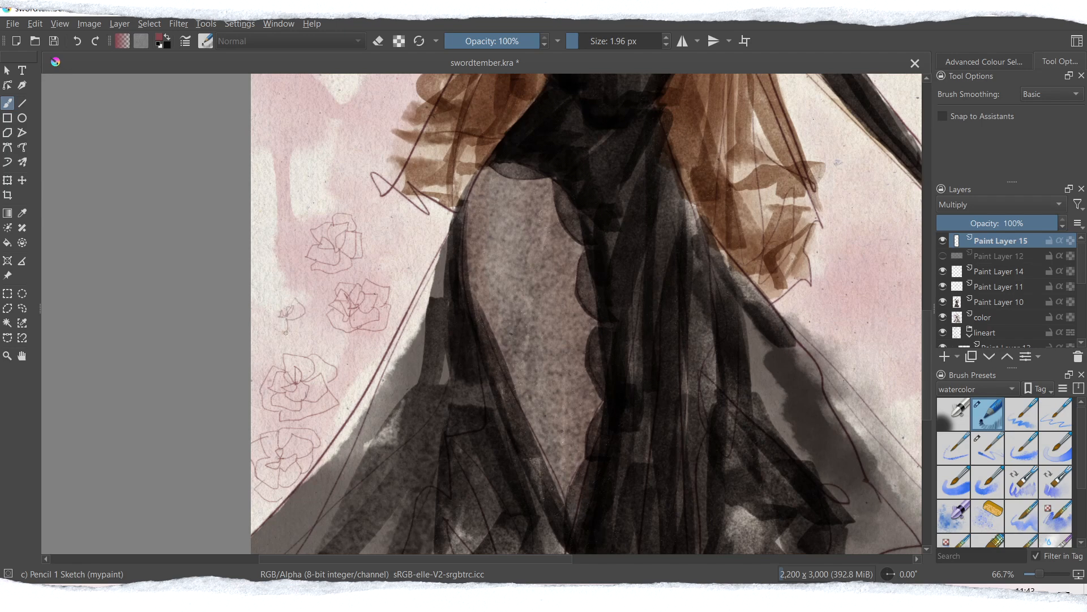
{"action": "left_click_drag", "start_coordinate": [328, 286], "coordinate": [262, 340]}
{"action": "left_click_drag", "start_coordinate": [334, 295], "coordinate": [317, 351]}
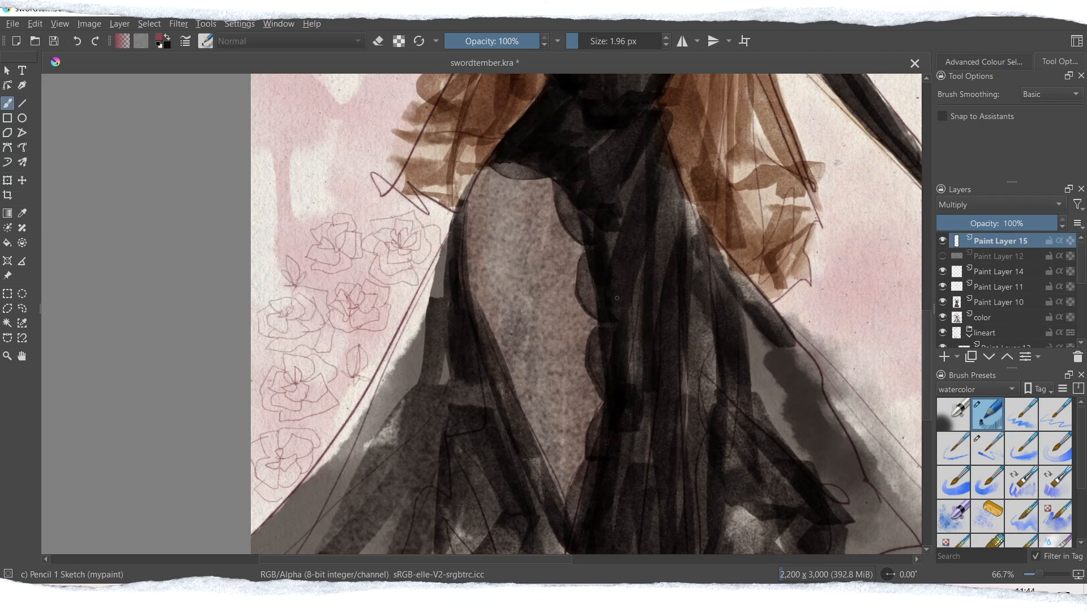
Sketch a rose, another flower and leafy stems between the upper and lower rose clusters, left of the brown hair.
{"action": "left_click_drag", "start_coordinate": [927, 365], "coordinate": [927, 331]}
{"action": "left_click_drag", "start_coordinate": [282, 295], "coordinate": [327, 261]}
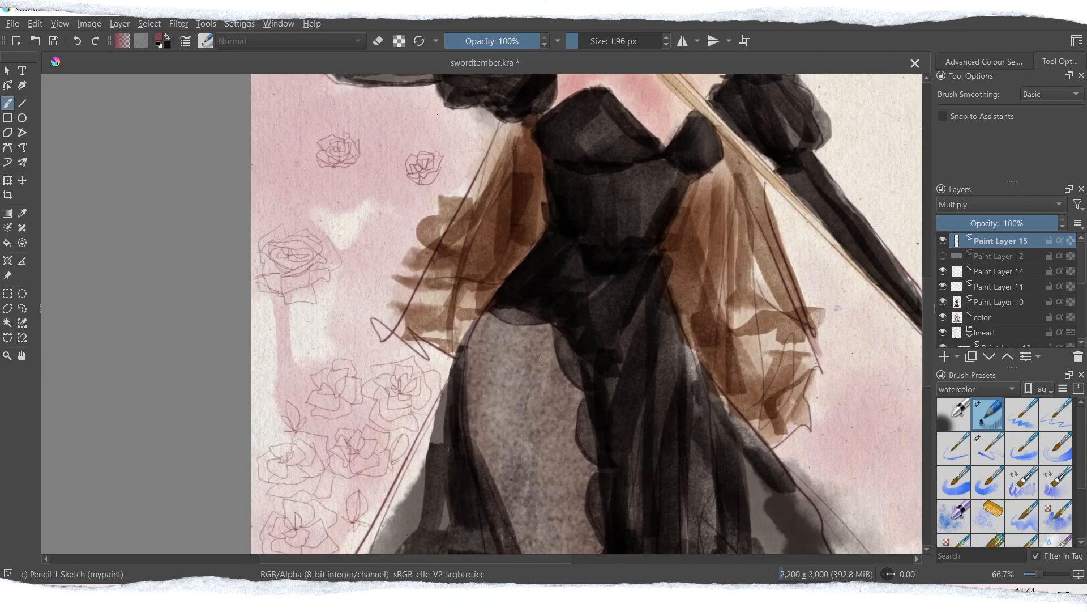
{"action": "mouse_move", "coordinate": [375, 282]}
{"action": "left_mouse_down"}
{"action": "mouse_move", "coordinate": [317, 317]}
{"action": "mouse_move", "coordinate": [366, 368]}
{"action": "left_mouse_up"}
{"action": "left_click_drag", "start_coordinate": [278, 300], "coordinate": [293, 402]}
{"action": "left_click_drag", "start_coordinate": [282, 313], "coordinate": [292, 400]}
Fill the pink area around and below the raised sleeve with more sketched roses and a pointed-petal flower.
{"action": "left_click_drag", "start_coordinate": [927, 331], "coordinate": [928, 309]}
{"action": "left_click_drag", "start_coordinate": [290, 263], "coordinate": [304, 292]}
{"action": "left_click_drag", "start_coordinate": [313, 278], "coordinate": [278, 302]}
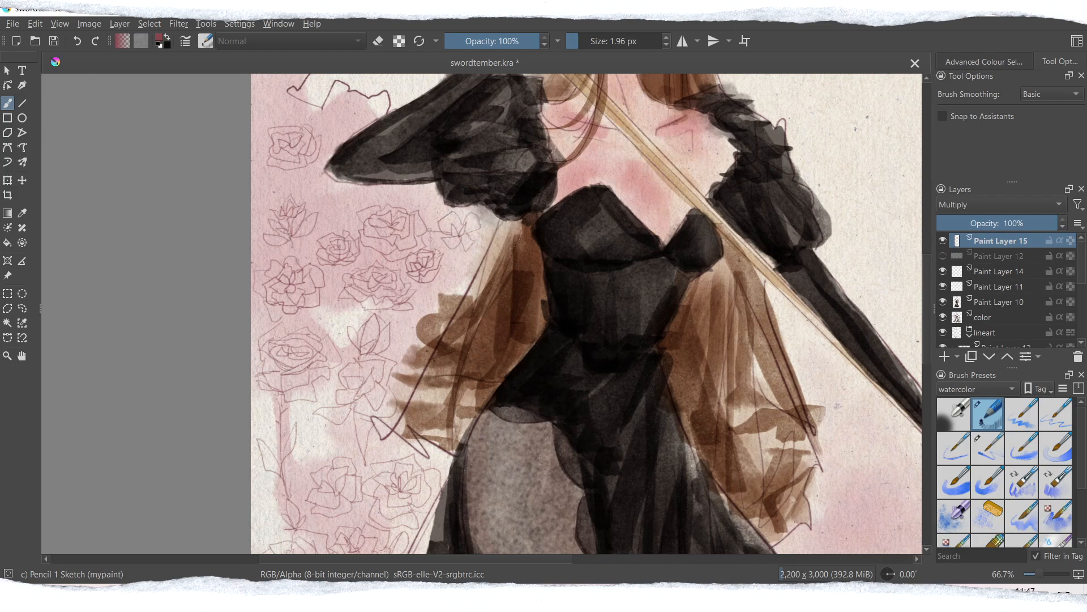
{"action": "scroll", "coordinate": [339, 220], "scroll_direction": "up", "scroll_amount": 5}
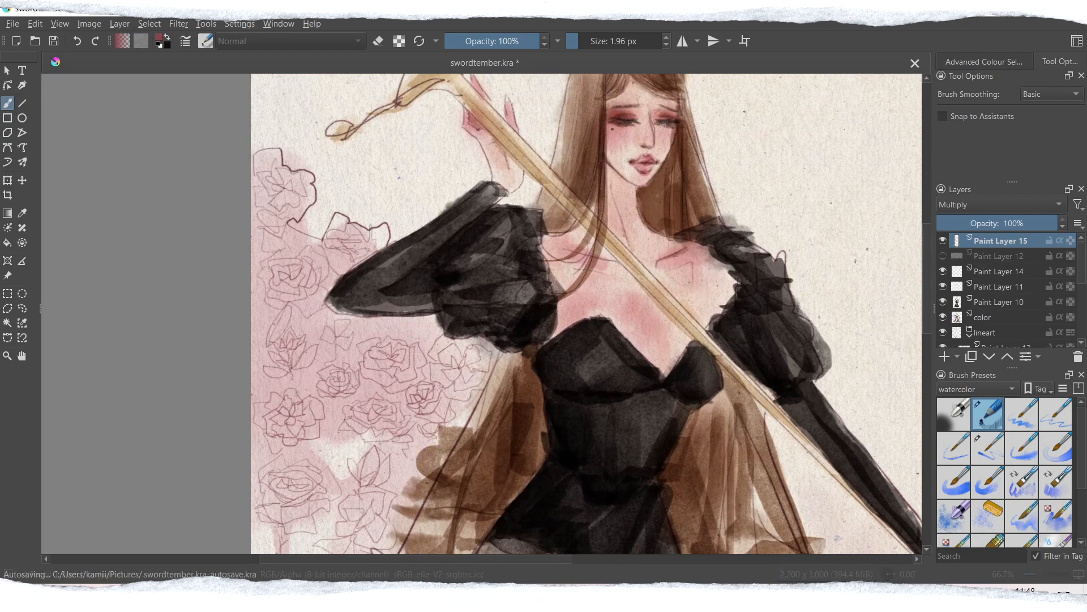
Sketch roses over the pink area on the other side of the skirt, beside and below the outstretched hand.
{"action": "scroll", "coordinate": [438, 344], "scroll_direction": "down", "scroll_amount": 12}
{"action": "scroll", "coordinate": [438, 344], "scroll_direction": "right", "scroll_amount": 12}
{"action": "left_click_drag", "start_coordinate": [694, 277], "coordinate": [720, 274]}
{"action": "left_click_drag", "start_coordinate": [700, 292], "coordinate": [724, 287]}
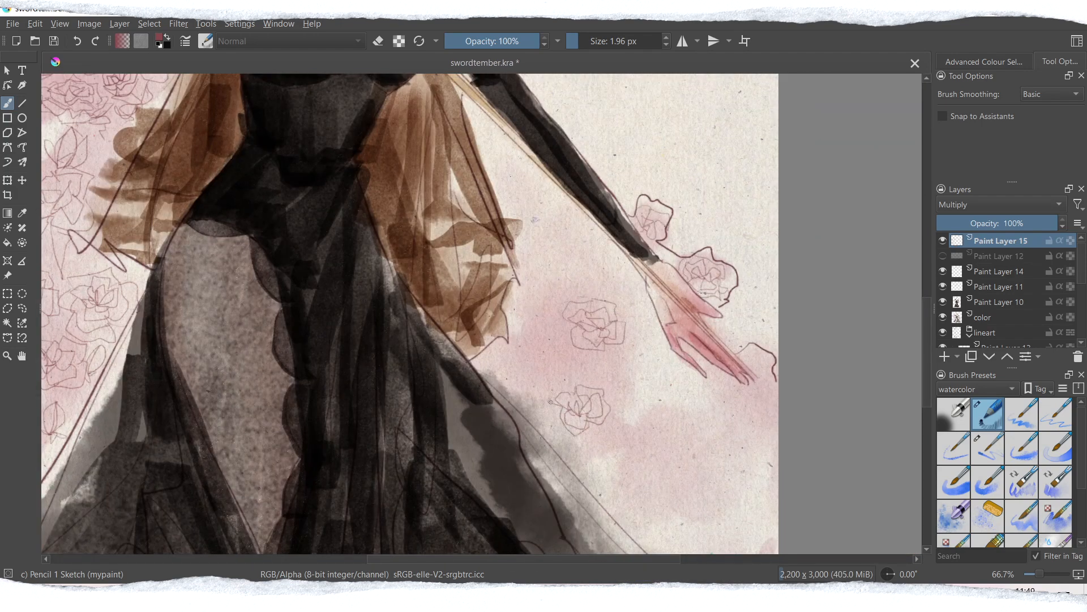
{"action": "left_click_drag", "start_coordinate": [675, 452], "coordinate": [677, 472]}
{"action": "left_click_drag", "start_coordinate": [675, 470], "coordinate": [659, 467]}
{"action": "left_click_drag", "start_coordinate": [684, 447], "coordinate": [688, 469]}
{"action": "left_click_drag", "start_coordinate": [652, 479], "coordinate": [691, 471]}
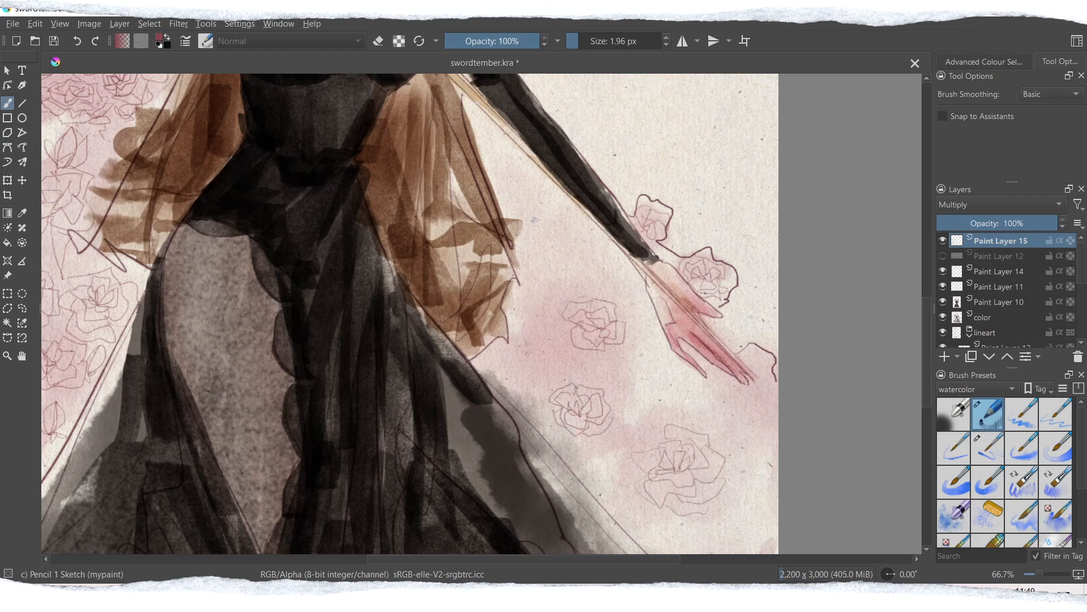
Add more roses between the skirt's edge and the canvas's right edge, including one just below the fingertips.
{"action": "left_click_drag", "start_coordinate": [523, 326], "coordinate": [506, 371]}
{"action": "left_click_drag", "start_coordinate": [529, 322], "coordinate": [554, 381]}
{"action": "scroll", "coordinate": [554, 377], "scroll_direction": "down", "scroll_amount": 3}
{"action": "mouse_move", "coordinate": [718, 462]}
{"action": "left_mouse_down"}
{"action": "mouse_move", "coordinate": [708, 480]}
{"action": "mouse_move", "coordinate": [741, 450]}
{"action": "left_mouse_up"}
{"action": "left_click_drag", "start_coordinate": [689, 470], "coordinate": [752, 488]}
{"action": "left_click_drag", "start_coordinate": [630, 422], "coordinate": [682, 432]}
{"action": "mouse_move", "coordinate": [708, 291]}
{"action": "left_mouse_down"}
{"action": "mouse_move", "coordinate": [759, 325]}
{"action": "mouse_move", "coordinate": [775, 306]}
{"action": "left_mouse_up"}
Sketch a rose and a smaller bud between the brown hair and the outstretched black sleeve.
{"action": "scroll", "coordinate": [554, 313], "scroll_direction": "up", "scroll_amount": 4}
{"action": "left_click_drag", "start_coordinate": [524, 235], "coordinate": [537, 253]}
{"action": "left_click_drag", "start_coordinate": [512, 218], "coordinate": [558, 245]}
{"action": "mouse_move", "coordinate": [504, 234]}
{"action": "left_mouse_down"}
{"action": "mouse_move", "coordinate": [519, 268]}
{"action": "mouse_move", "coordinate": [557, 261]}
{"action": "left_mouse_up"}
{"action": "left_click_drag", "start_coordinate": [481, 192], "coordinate": [500, 195]}
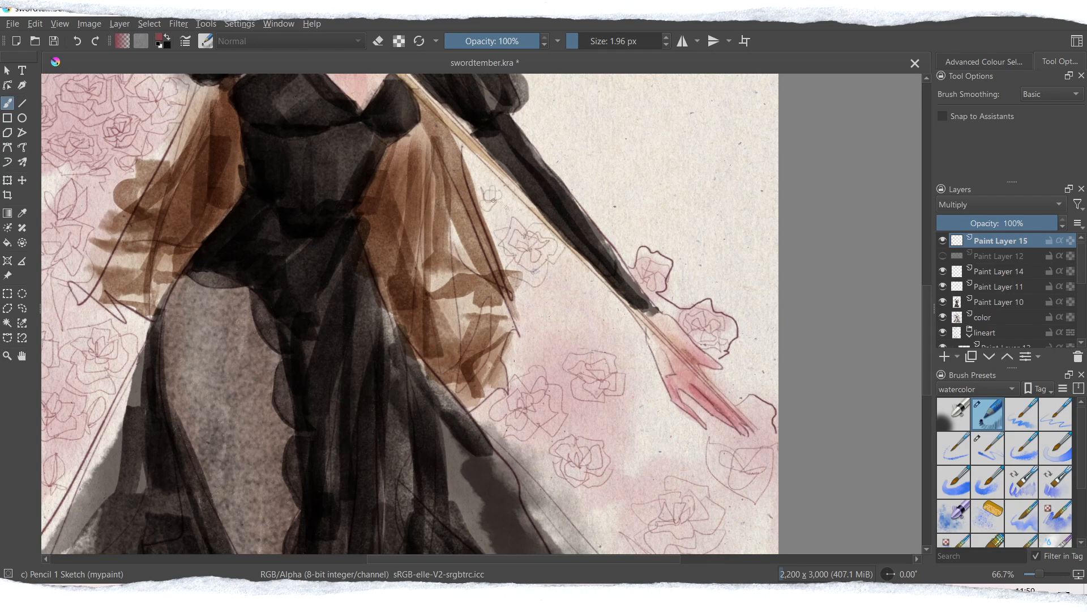
Fill the gaps between the roses beside the outstretched arm and down along the skirt with more blooms and petals.
{"action": "left_click_drag", "start_coordinate": [538, 310], "coordinate": [567, 327]}
{"action": "left_click_drag", "start_coordinate": [524, 337], "coordinate": [558, 350]}
{"action": "left_click_drag", "start_coordinate": [615, 403], "coordinate": [636, 424]}
{"action": "mouse_move", "coordinate": [598, 412]}
{"action": "left_mouse_down"}
{"action": "mouse_move", "coordinate": [643, 403]}
{"action": "mouse_move", "coordinate": [612, 442]}
{"action": "left_mouse_up"}
{"action": "left_click_drag", "start_coordinate": [589, 297], "coordinate": [621, 328]}
{"action": "mouse_move", "coordinate": [651, 433]}
{"action": "left_mouse_down"}
{"action": "mouse_move", "coordinate": [640, 474]}
{"action": "mouse_move", "coordinate": [688, 475]}
{"action": "left_mouse_up"}
{"action": "scroll", "coordinate": [682, 468], "scroll_direction": "down", "scroll_amount": 5}
{"action": "left_click_drag", "start_coordinate": [570, 329], "coordinate": [611, 383]}
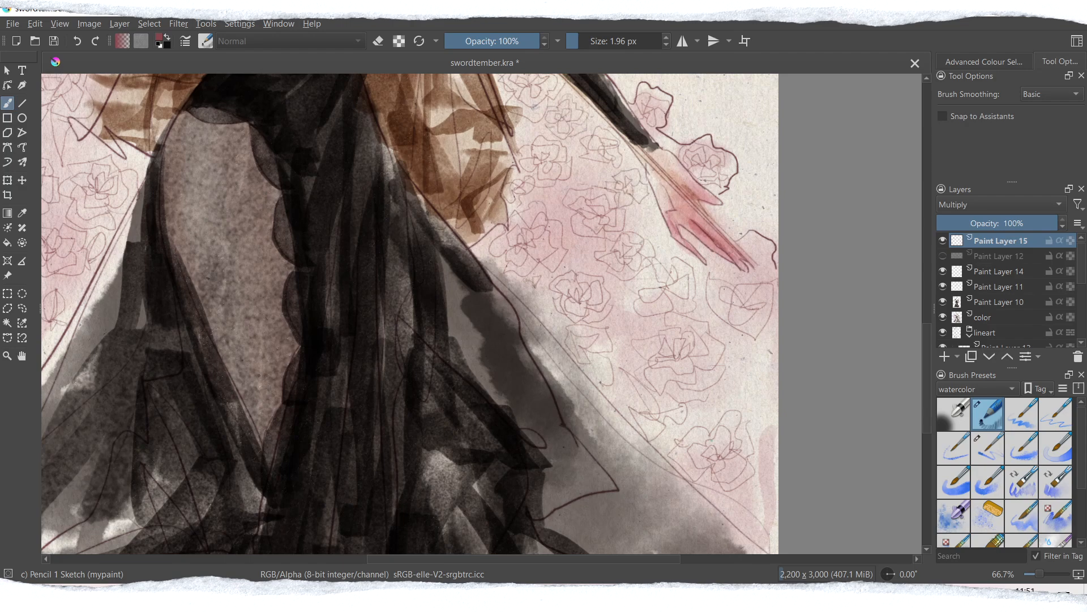
Add a new paint layer above the rose sketch and set the brush size to 2.93 px.
{"action": "left_click_drag", "start_coordinate": [548, 559], "coordinate": [478, 567]}
{"action": "left_click_drag", "start_coordinate": [1039, 574], "coordinate": [1035, 573]}
{"action": "left_click_drag", "start_coordinate": [927, 313], "coordinate": [927, 340]}
{"action": "left_click", "coordinate": [944, 358]}
{"action": "left_click_drag", "start_coordinate": [1035, 573], "coordinate": [1040, 574]}
{"action": "left_click", "coordinate": [580, 42]}
Trace bolder outlines on the first roses on the canvas's left side and set the new layer's blending mode to Multiply.
{"action": "mouse_move", "coordinate": [278, 199]}
{"action": "left_mouse_down"}
{"action": "mouse_move", "coordinate": [284, 250]}
{"action": "mouse_move", "coordinate": [319, 210]}
{"action": "left_mouse_up"}
{"action": "left_click_drag", "start_coordinate": [282, 200], "coordinate": [305, 212]}
{"action": "left_click_drag", "start_coordinate": [928, 302], "coordinate": [928, 266]}
{"action": "mouse_move", "coordinate": [160, 151]}
{"action": "left_mouse_down"}
{"action": "mouse_move", "coordinate": [179, 197]}
{"action": "mouse_move", "coordinate": [214, 209]}
{"action": "left_mouse_up"}
{"action": "left_click_drag", "start_coordinate": [215, 209], "coordinate": [183, 271]}
{"action": "left_click", "coordinate": [1001, 205]}
{"action": "left_click", "coordinate": [963, 218]}
Continue the bolder rose outlines down the left flower cluster beside the brown hair and skirt.
{"action": "left_click_drag", "start_coordinate": [265, 316], "coordinate": [318, 309]}
{"action": "left_click_drag", "start_coordinate": [318, 310], "coordinate": [271, 345]}
{"action": "left_click_drag", "start_coordinate": [337, 311], "coordinate": [385, 357]}
{"action": "left_click_drag", "start_coordinate": [927, 294], "coordinate": [927, 359]}
{"action": "mouse_move", "coordinate": [229, 147]}
{"action": "left_mouse_down"}
{"action": "mouse_move", "coordinate": [220, 192]}
{"action": "mouse_move", "coordinate": [184, 211]}
{"action": "left_mouse_up"}
{"action": "mouse_move", "coordinate": [201, 248]}
{"action": "left_mouse_down"}
{"action": "mouse_move", "coordinate": [202, 346]}
{"action": "mouse_move", "coordinate": [162, 397]}
{"action": "left_mouse_up"}
{"action": "left_click_drag", "start_coordinate": [175, 408], "coordinate": [235, 390]}
{"action": "left_click_drag", "start_coordinate": [209, 355], "coordinate": [230, 361]}
{"action": "left_click_drag", "start_coordinate": [927, 325], "coordinate": [924, 303]}
{"action": "left_click_drag", "start_coordinate": [1039, 574], "coordinate": [1040, 574]}
Compare the drawing with and without the outline layer, and outline the remaining roses in the lower left cluster.
{"action": "left_click", "coordinate": [943, 240]}
{"action": "left_click", "coordinate": [943, 240]}
{"action": "left_click", "coordinate": [943, 240]}
{"action": "left_click", "coordinate": [943, 240]}
{"action": "left_click_drag", "start_coordinate": [276, 325], "coordinate": [344, 318]}
{"action": "left_click_drag", "start_coordinate": [270, 311], "coordinate": [333, 362]}
{"action": "left_click_drag", "start_coordinate": [927, 347], "coordinate": [927, 369]}
{"action": "left_click_drag", "start_coordinate": [168, 352], "coordinate": [240, 392]}
{"action": "left_click_drag", "start_coordinate": [212, 338], "coordinate": [240, 389]}
{"action": "left_click_drag", "start_coordinate": [183, 407], "coordinate": [225, 420]}
{"action": "left_click_drag", "start_coordinate": [169, 411], "coordinate": [193, 483]}
{"action": "left_click_drag", "start_coordinate": [165, 435], "coordinate": [158, 460]}
{"action": "left_click_drag", "start_coordinate": [928, 348], "coordinate": [927, 324]}
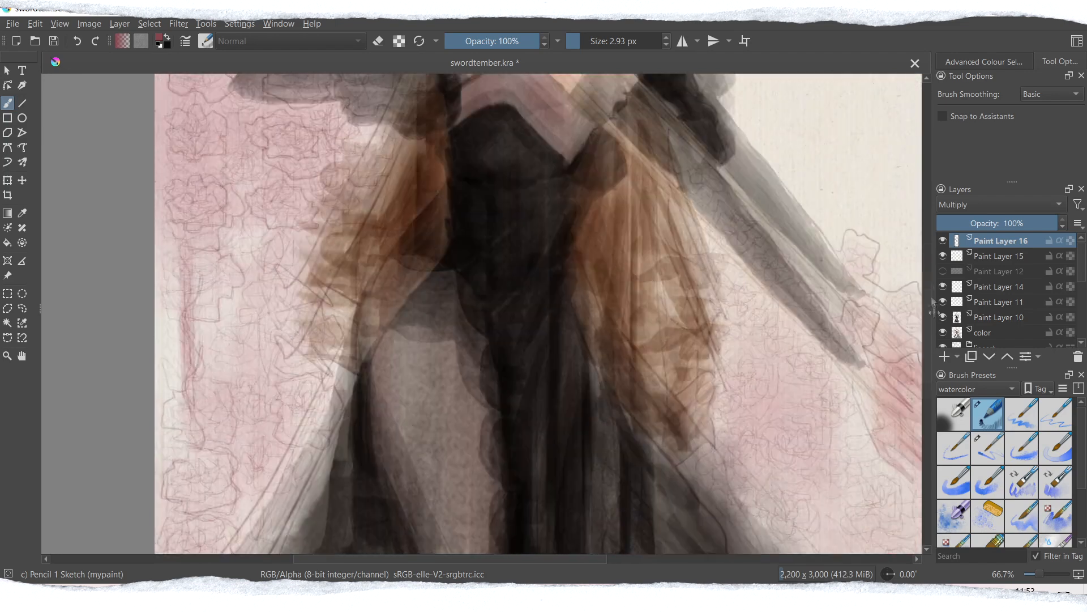
Trace bolder outlines on the roses between the hair and the outstretched sleeve.
{"action": "left_click_drag", "start_coordinate": [451, 559], "coordinate": [545, 559]}
{"action": "mouse_move", "coordinate": [446, 226]}
{"action": "left_mouse_down"}
{"action": "mouse_move", "coordinate": [484, 208]}
{"action": "mouse_move", "coordinate": [506, 229]}
{"action": "left_mouse_up"}
{"action": "mouse_move", "coordinate": [481, 286]}
{"action": "left_mouse_down"}
{"action": "mouse_move", "coordinate": [512, 318]}
{"action": "mouse_move", "coordinate": [463, 309]}
{"action": "left_mouse_up"}
{"action": "mouse_move", "coordinate": [534, 334]}
{"action": "left_mouse_down"}
{"action": "mouse_move", "coordinate": [564, 351]}
{"action": "mouse_move", "coordinate": [512, 365]}
{"action": "left_mouse_up"}
{"action": "left_click_drag", "start_coordinate": [511, 352], "coordinate": [537, 336]}
Outline the roses around and below the outstretched hand, down along the skirt's right edge.
{"action": "left_click_drag", "start_coordinate": [927, 344], "coordinate": [927, 376]}
{"action": "left_click_drag", "start_coordinate": [653, 340], "coordinate": [598, 401]}
{"action": "left_click_drag", "start_coordinate": [614, 321], "coordinate": [595, 400]}
{"action": "mouse_move", "coordinate": [655, 430]}
{"action": "left_mouse_down"}
{"action": "mouse_move", "coordinate": [696, 475]}
{"action": "mouse_move", "coordinate": [611, 454]}
{"action": "left_mouse_up"}
{"action": "left_click_drag", "start_coordinate": [619, 442], "coordinate": [653, 429]}
{"action": "left_click_drag", "start_coordinate": [507, 334], "coordinate": [554, 387]}
{"action": "left_click_drag", "start_coordinate": [563, 376], "coordinate": [608, 448]}
{"action": "left_click_drag", "start_coordinate": [646, 334], "coordinate": [702, 422]}
{"action": "left_click_drag", "start_coordinate": [617, 422], "coordinate": [702, 372]}
{"action": "left_click_drag", "start_coordinate": [548, 292], "coordinate": [573, 355]}
{"action": "left_click_drag", "start_coordinate": [501, 224], "coordinate": [550, 276]}
Review the whole figure with the outlined roses and save the drawing.
{"action": "left_click_drag", "start_coordinate": [1040, 574], "coordinate": [1036, 574]}
{"action": "left_click_drag", "start_coordinate": [927, 330], "coordinate": [927, 300]}
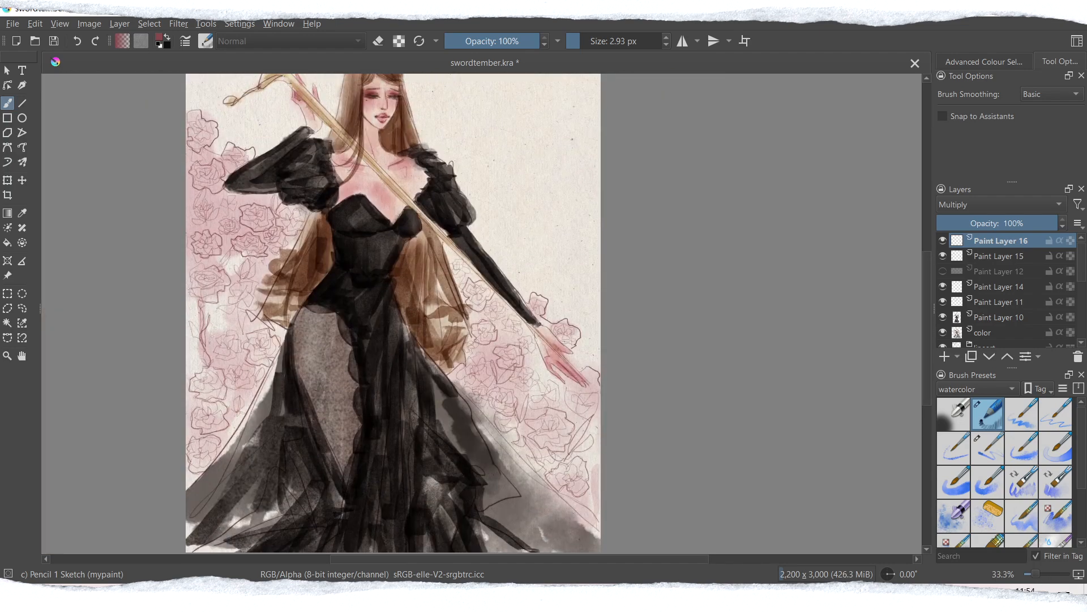
{"action": "left_click_drag", "start_coordinate": [484, 559], "coordinate": [450, 560]}
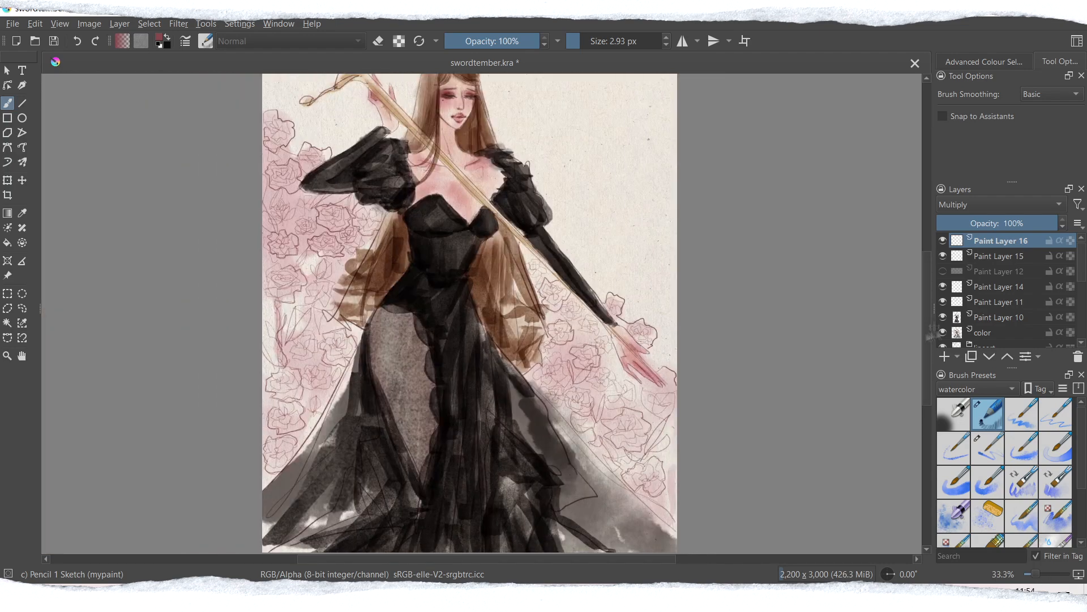
{"action": "left_click_drag", "start_coordinate": [928, 331], "coordinate": [928, 306]}
{"action": "key", "text": "ctrl+s"}
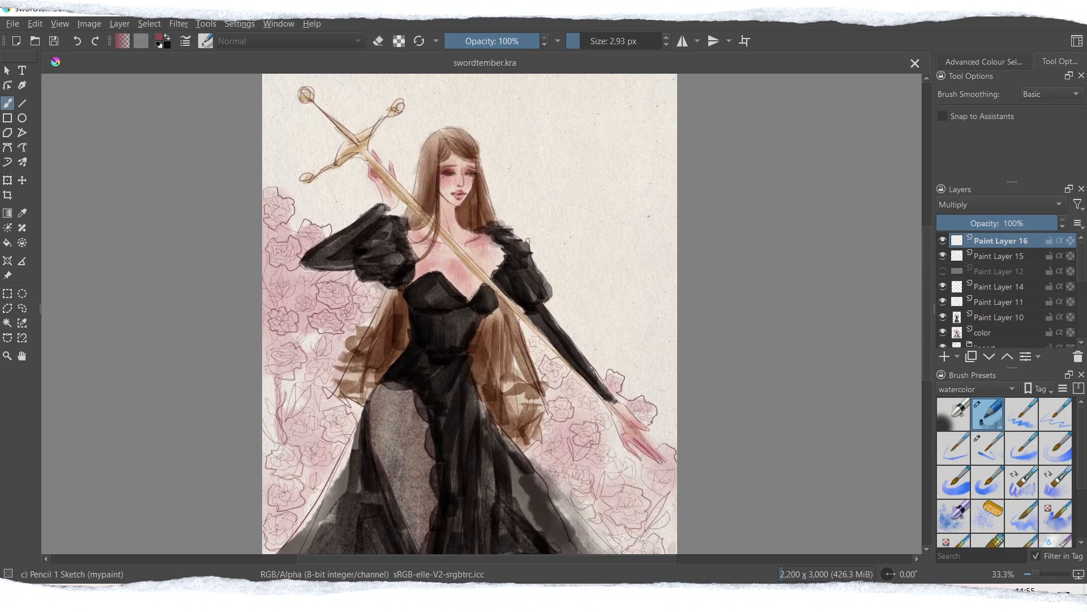
Add another paint layer with Multiply blending and choose the WaterC Spread Rough Mix brush.
{"action": "left_click", "coordinate": [945, 357]}
{"action": "left_click_drag", "start_coordinate": [1082, 447], "coordinate": [1081, 494]}
{"action": "left_click", "coordinate": [957, 468]}
{"action": "left_click", "coordinate": [965, 205]}
{"action": "left_click", "coordinate": [963, 191]}
Set the brush's blending mode to Multiply and wash pink over the roses on the canvas's left side.
{"action": "mouse_move", "coordinate": [307, 303]}
{"action": "left_mouse_down"}
{"action": "mouse_move", "coordinate": [280, 241]}
{"action": "mouse_move", "coordinate": [362, 309]}
{"action": "mouse_move", "coordinate": [294, 379]}
{"action": "mouse_move", "coordinate": [345, 402]}
{"action": "mouse_move", "coordinate": [304, 371]}
{"action": "left_mouse_up"}
{"action": "left_click_drag", "start_coordinate": [367, 290], "coordinate": [377, 301]}
{"action": "scroll", "coordinate": [377, 301], "scroll_direction": "down", "scroll_amount": 2}
{"action": "mouse_move", "coordinate": [270, 297]}
{"action": "left_mouse_down"}
{"action": "mouse_move", "coordinate": [271, 366]}
{"action": "mouse_move", "coordinate": [312, 384]}
{"action": "mouse_move", "coordinate": [289, 427]}
{"action": "mouse_move", "coordinate": [340, 405]}
{"action": "left_mouse_up"}
{"action": "left_click", "coordinate": [291, 42]}
{"action": "left_click", "coordinate": [250, 119]}
{"action": "mouse_move", "coordinate": [273, 212]}
{"action": "left_mouse_down"}
{"action": "mouse_move", "coordinate": [335, 263]}
{"action": "mouse_move", "coordinate": [297, 340]}
{"action": "mouse_move", "coordinate": [315, 392]}
{"action": "mouse_move", "coordinate": [297, 461]}
{"action": "left_mouse_up"}
{"action": "left_click_drag", "start_coordinate": [270, 382], "coordinate": [272, 433]}
{"action": "left_click_drag", "start_coordinate": [267, 295], "coordinate": [269, 266]}
{"action": "left_click_drag", "start_coordinate": [334, 295], "coordinate": [316, 341]}
Brush the pink watercolor wash over the roses below the outstretched arm and along the skirt's right side.
{"action": "left_click_drag", "start_coordinate": [529, 276], "coordinate": [582, 356]}
{"action": "mouse_move", "coordinate": [573, 363]}
{"action": "left_mouse_down"}
{"action": "mouse_move", "coordinate": [537, 403]}
{"action": "mouse_move", "coordinate": [601, 426]}
{"action": "left_mouse_up"}
{"action": "mouse_move", "coordinate": [601, 405]}
{"action": "left_mouse_down"}
{"action": "mouse_move", "coordinate": [585, 337]}
{"action": "mouse_move", "coordinate": [628, 476]}
{"action": "left_mouse_up"}
{"action": "left_click_drag", "start_coordinate": [668, 413], "coordinate": [653, 432]}
{"action": "left_click_drag", "start_coordinate": [577, 252], "coordinate": [581, 283]}
{"action": "left_click_drag", "start_coordinate": [569, 323], "coordinate": [544, 294]}
{"action": "mouse_move", "coordinate": [567, 385]}
{"action": "left_mouse_down"}
{"action": "mouse_move", "coordinate": [601, 419]}
{"action": "mouse_move", "coordinate": [613, 499]}
{"action": "left_mouse_up"}
Pick another pink as the foreground color and deepen the roses in the left cluster with it.
{"action": "left_click", "coordinate": [160, 38]}
{"action": "left_click", "coordinate": [482, 227]}
{"action": "left_click", "coordinate": [609, 434]}
{"action": "left_click_drag", "start_coordinate": [274, 306], "coordinate": [299, 318]}
{"action": "left_click_drag", "start_coordinate": [277, 262], "coordinate": [296, 276]}
{"action": "left_click_drag", "start_coordinate": [277, 194], "coordinate": [293, 206]}
{"action": "left_click_drag", "start_coordinate": [270, 147], "coordinate": [315, 180]}
{"action": "left_click_drag", "start_coordinate": [329, 360], "coordinate": [344, 377]}
{"action": "left_click_drag", "start_coordinate": [319, 265], "coordinate": [335, 280]}
{"action": "left_click_drag", "start_coordinate": [355, 230], "coordinate": [375, 243]}
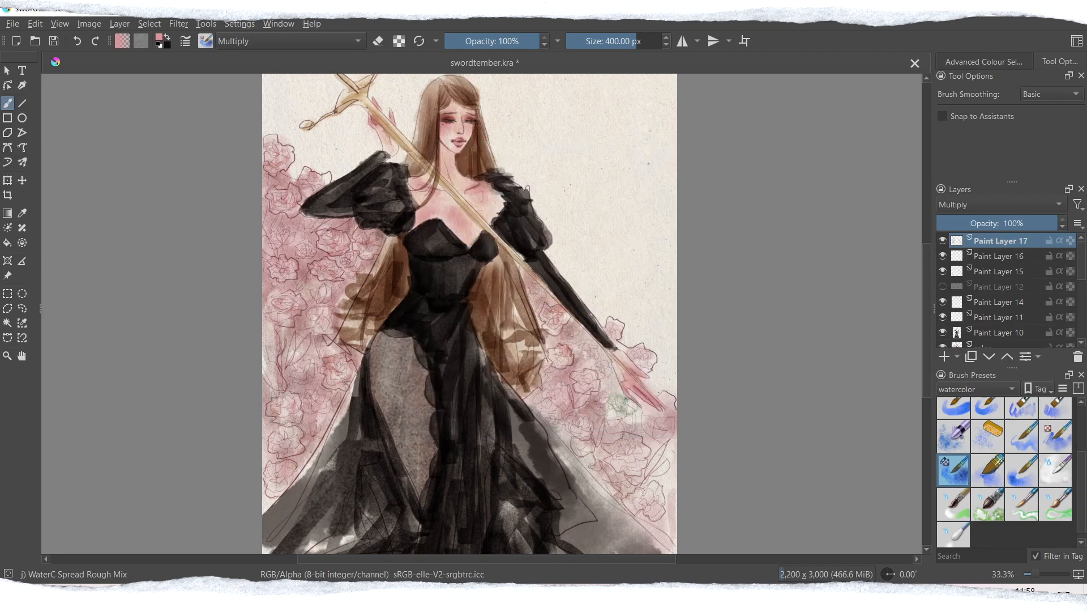
Duplicate the pink wash layer and set the copy's blending mode to Screen.
{"action": "key", "text": "ctrl+j"}
{"action": "left_click", "coordinate": [969, 205]}
{"action": "left_click", "coordinate": [964, 220]}
{"action": "left_click", "coordinate": [963, 204]}
{"action": "left_click", "coordinate": [947, 234]}
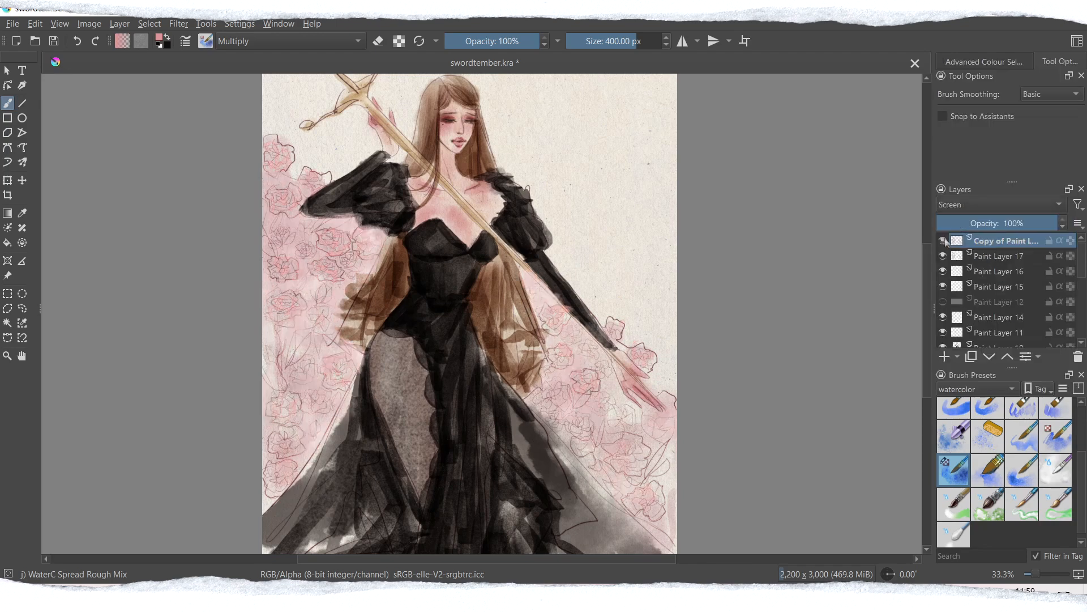
Duplicate the rose outline layer, Paint Layer 16, and adjust the blending mode of the flower color layer.
{"action": "left_click", "coordinate": [975, 272]}
{"action": "left_click", "coordinate": [972, 357]}
{"action": "left_click", "coordinate": [982, 256]}
{"action": "left_click", "coordinate": [981, 287]}
{"action": "left_click", "coordinate": [992, 256]}
{"action": "left_click", "coordinate": [980, 205]}
{"action": "left_click", "coordinate": [971, 247]}
{"action": "left_click", "coordinate": [971, 205]}
{"action": "left_click", "coordinate": [972, 213]}
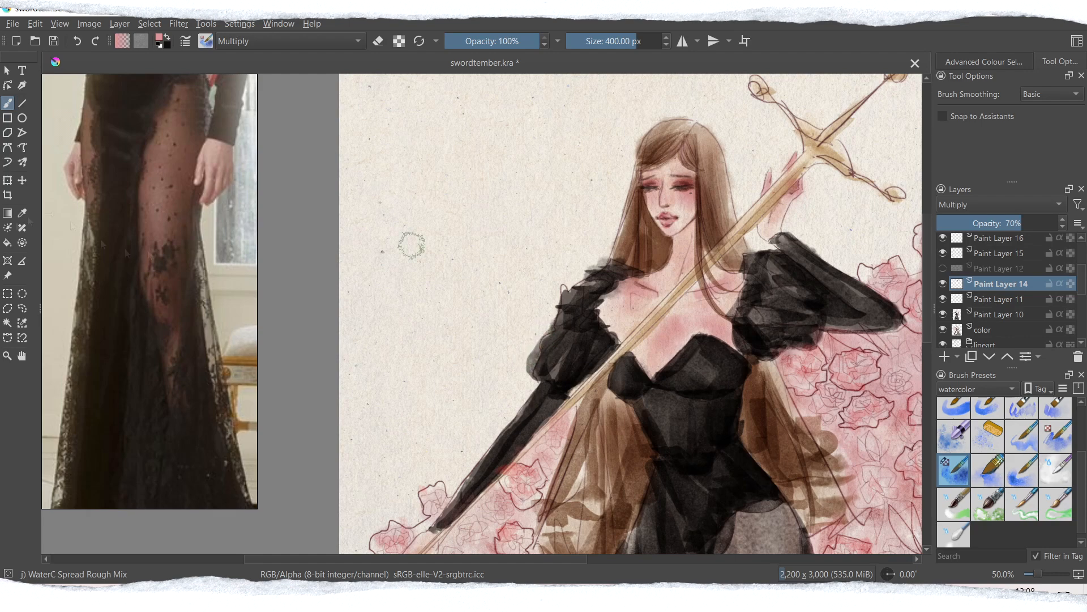
Lasso the woman's eyes, transform them on the lineart's Paint Layer 13, and check the face in a mirrored view.
{"action": "key", "text": "m"}
{"action": "key", "text": "e"}
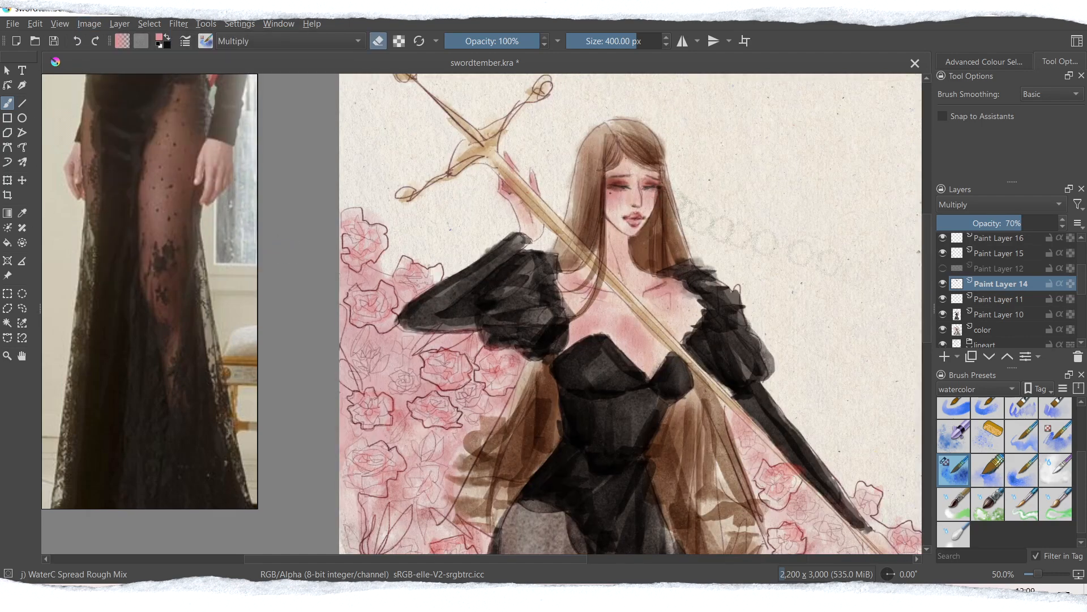
{"action": "key", "text": "l"}
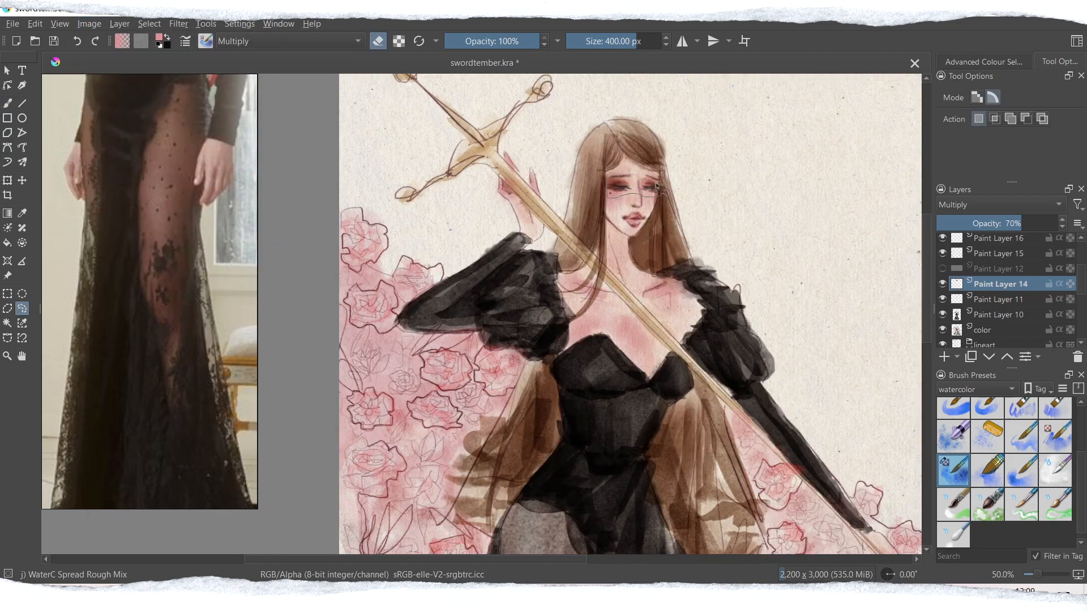
{"action": "key", "text": "ctrl+t"}
{"action": "left_click", "coordinate": [657, 191]}
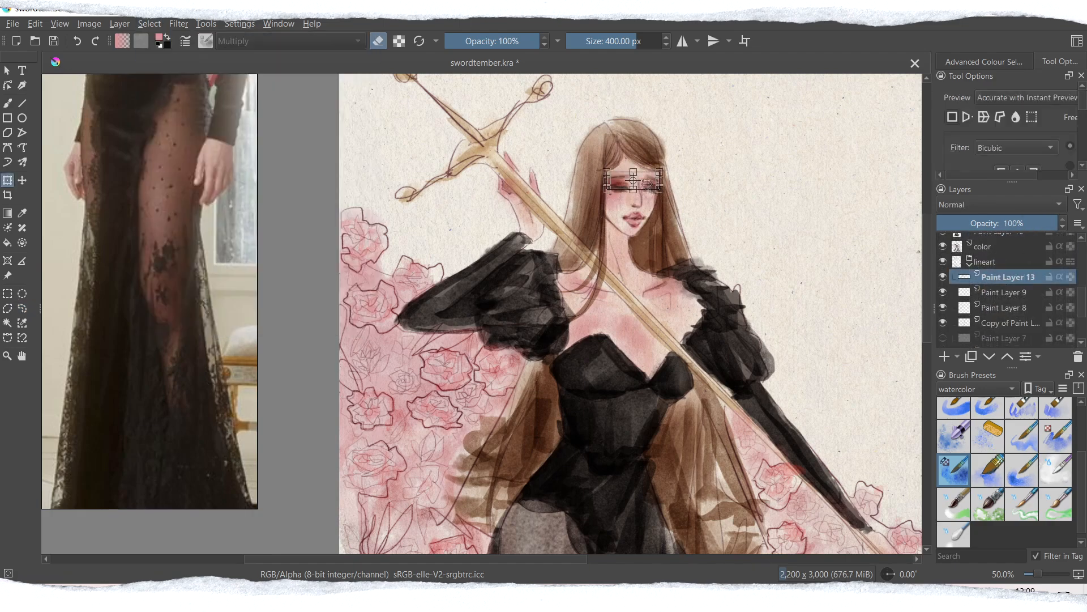
{"action": "left_click", "coordinate": [1029, 574]}
{"action": "key", "text": "m"}
{"action": "key", "text": "m"}
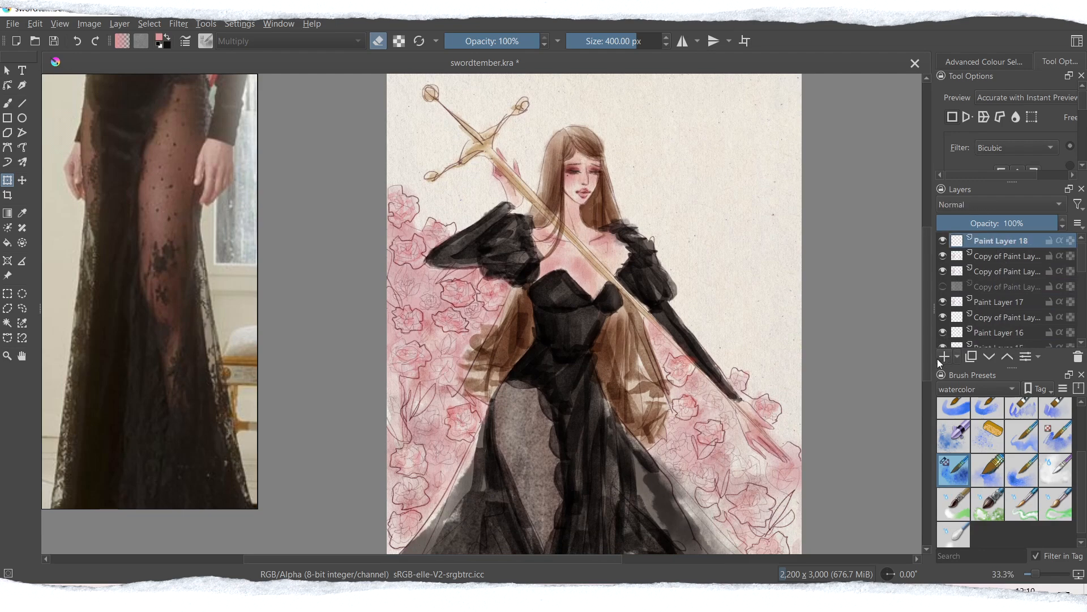
Choose the RGBA 05 Impasto-details brush and paint a black lace edge along the skirt's sheer leg panel.
{"action": "left_click", "coordinate": [975, 389]}
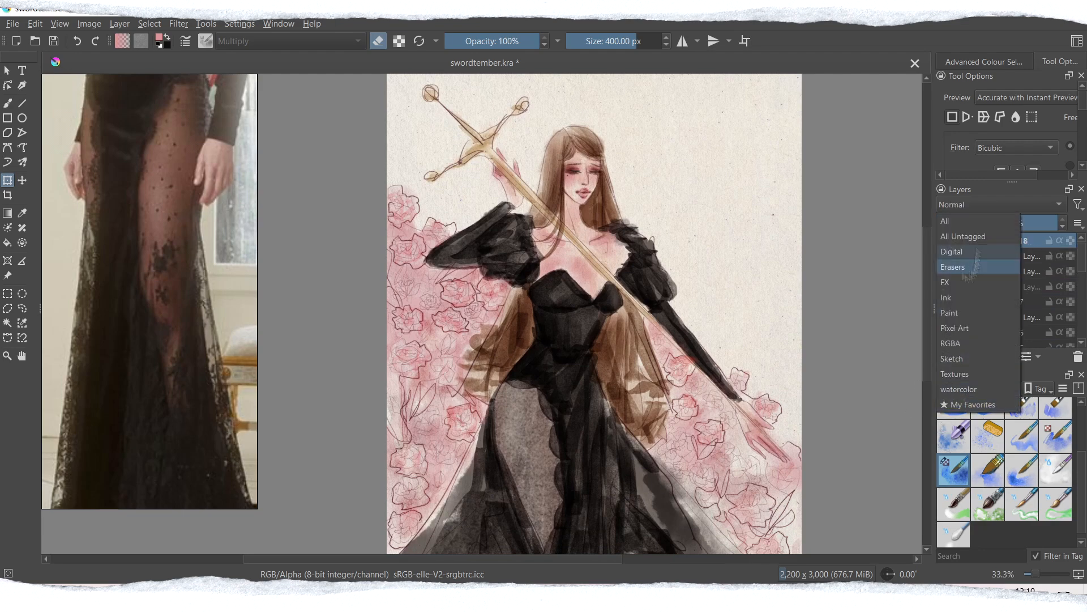
{"action": "left_click", "coordinate": [974, 266]}
{"action": "key", "text": "e"}
{"action": "key", "text": "b"}
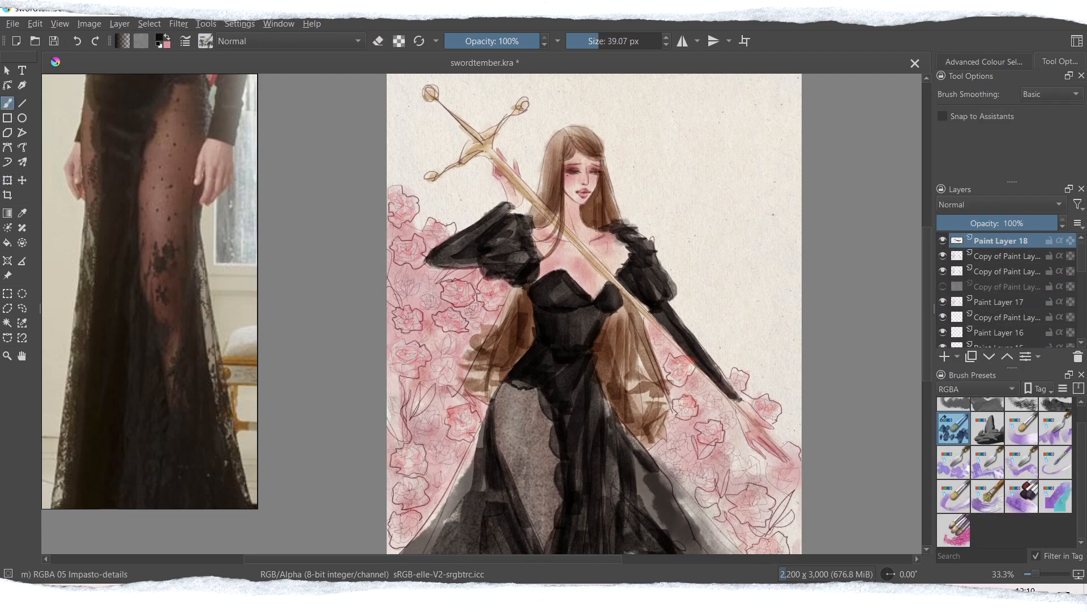
{"action": "left_click_drag", "start_coordinate": [555, 426], "coordinate": [556, 544]}
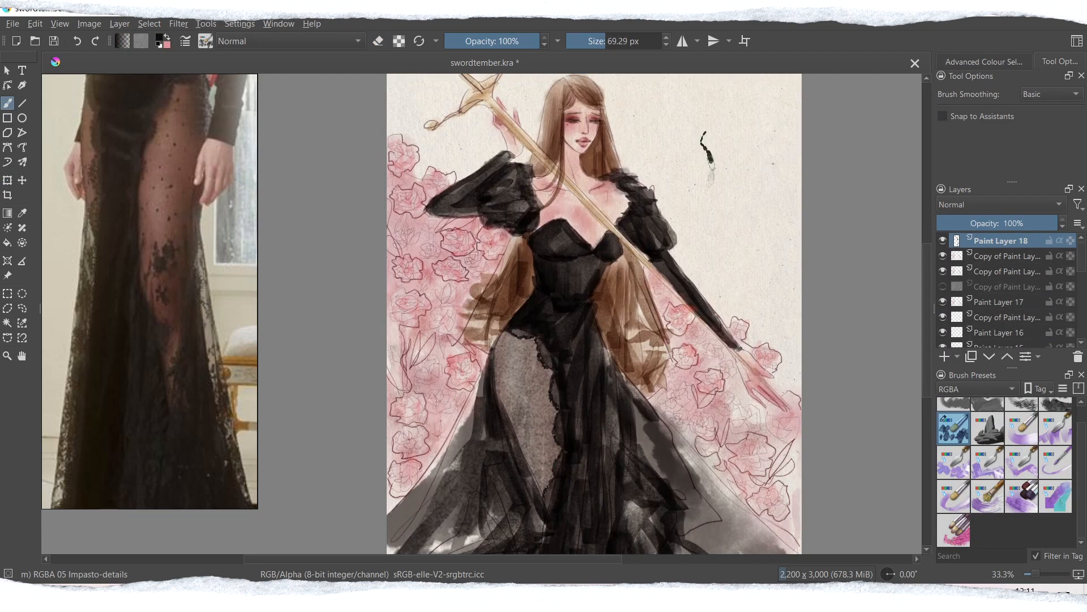
Paint black dots and lace motifs on the sheer leg panel and lace flowers across the skirt's lower left, using a 69.29 px brush.
{"action": "key", "text": "bracketright"}
{"action": "key", "text": "bracketright"}
{"action": "key", "text": "bracketright"}
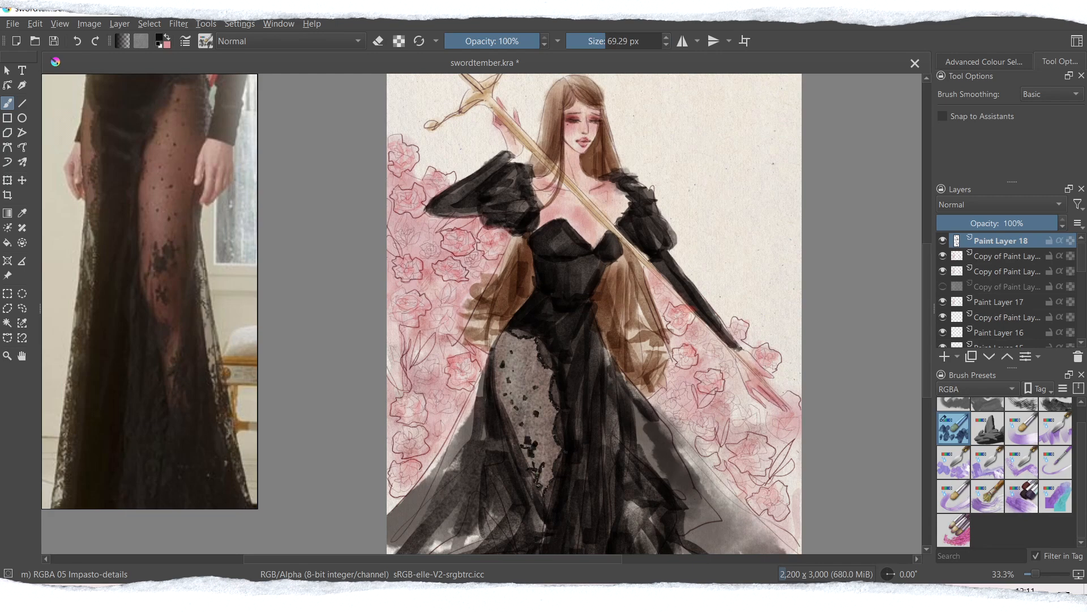
{"action": "left_click_drag", "start_coordinate": [416, 500], "coordinate": [430, 496]}
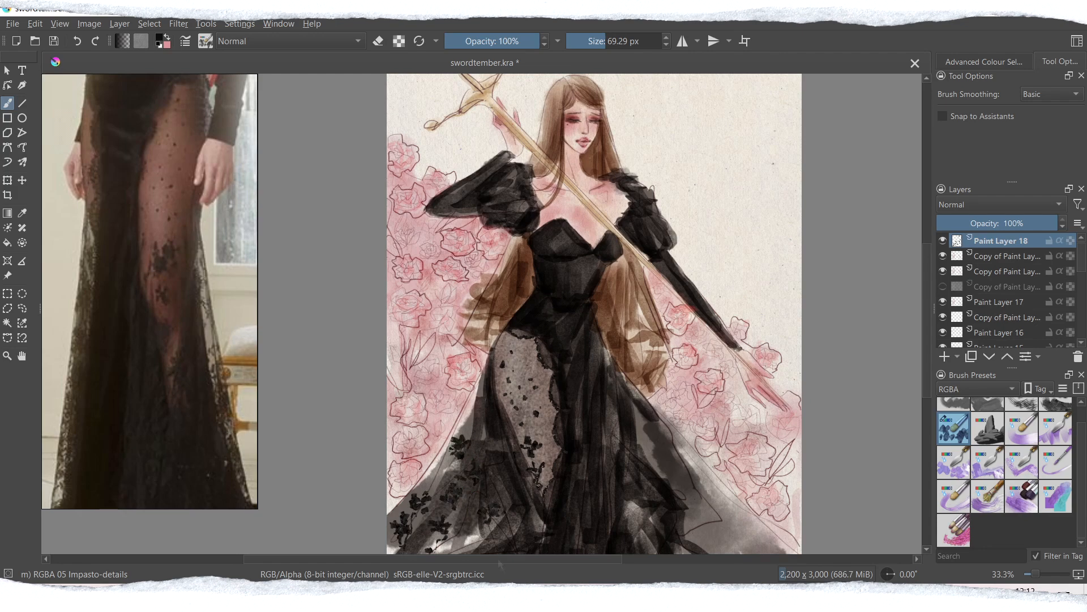
Paint black lace flowers along the bottom hem and the right side of the skirt.
{"action": "scroll", "coordinate": [598, 313], "scroll_direction": "down", "scroll_amount": 3}
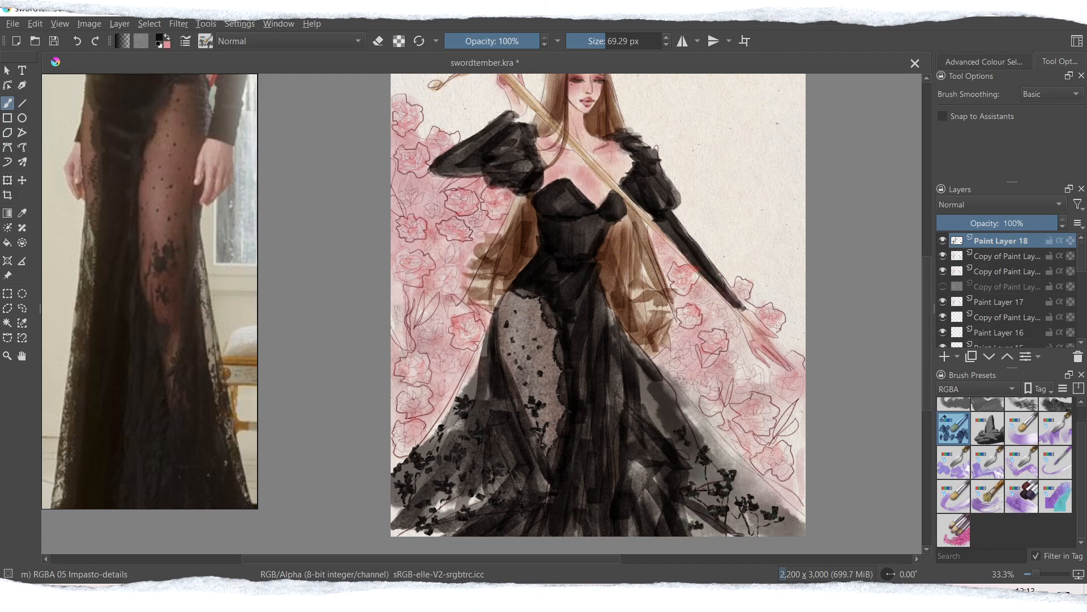
{"action": "left_click_drag", "start_coordinate": [636, 503], "coordinate": [653, 492]}
{"action": "left_click_drag", "start_coordinate": [785, 515], "coordinate": [800, 526]}
{"action": "left_click_drag", "start_coordinate": [746, 485], "coordinate": [755, 477]}
{"action": "left_click_drag", "start_coordinate": [680, 414], "coordinate": [685, 425]}
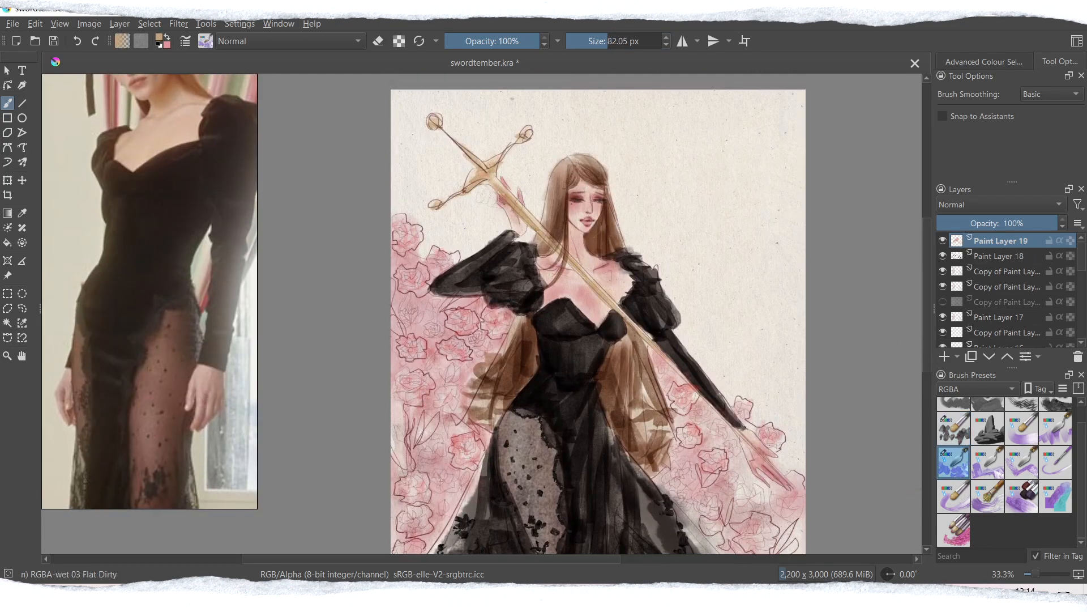
Undo the last stroke and paint the sword's crossguard and upper blade gold with the RGBA-wet 04 Flat Dirty Tilt brush at 43.32 px.
{"action": "key", "text": "ctrl+z"}
{"action": "left_click", "coordinate": [988, 462]}
{"action": "left_click_drag", "start_coordinate": [482, 166], "coordinate": [467, 182]}
{"action": "left_click_drag", "start_coordinate": [485, 175], "coordinate": [503, 189]}
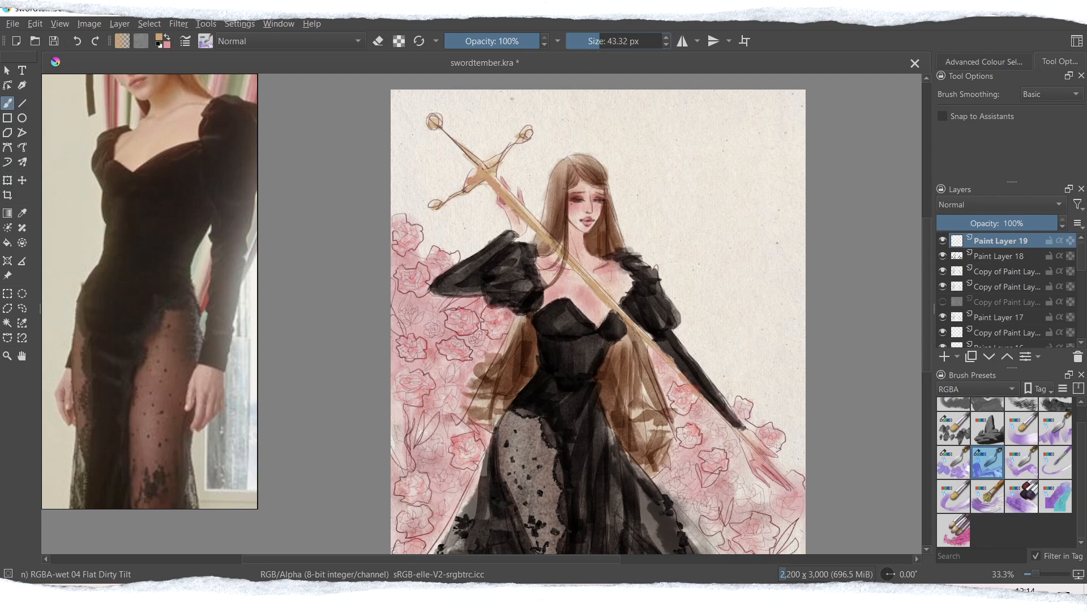
Add a new paint layer, paint gold over the sword's crossguard and blade, and set the layer's blending mode to Overlay.
{"action": "left_click", "coordinate": [945, 358]}
{"action": "left_click_drag", "start_coordinate": [482, 167], "coordinate": [519, 209]}
{"action": "left_click_drag", "start_coordinate": [434, 202], "coordinate": [444, 199]}
{"action": "left_click", "coordinate": [967, 204]}
{"action": "left_click", "coordinate": [963, 212]}
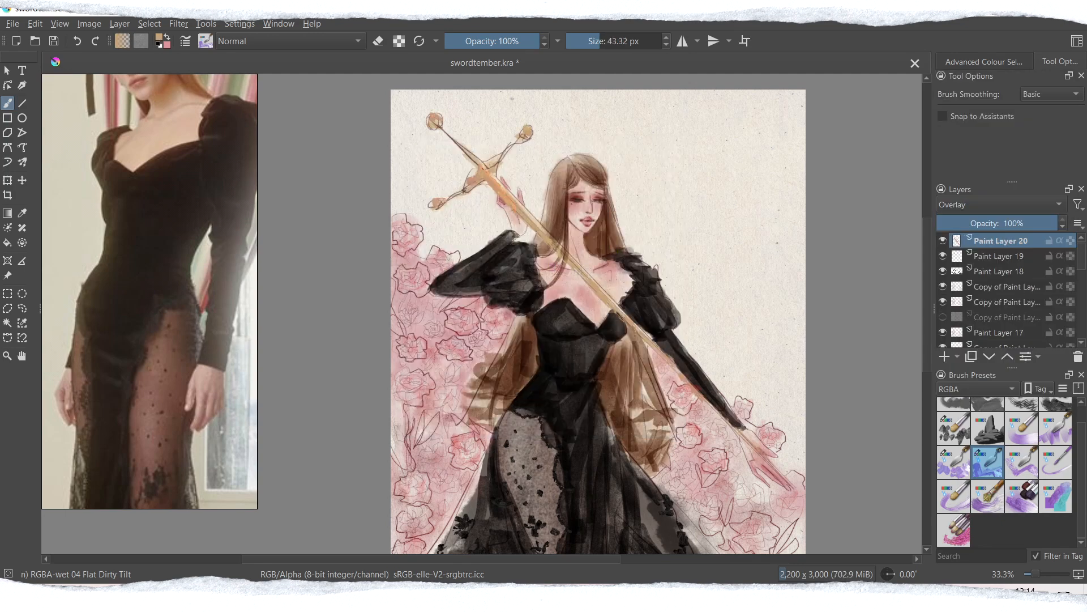
Hide Paint Layer 19 and set Paint Layer 20's blending mode to Colour Dodge.
{"action": "left_click_drag", "start_coordinate": [943, 240], "coordinate": [943, 260]}
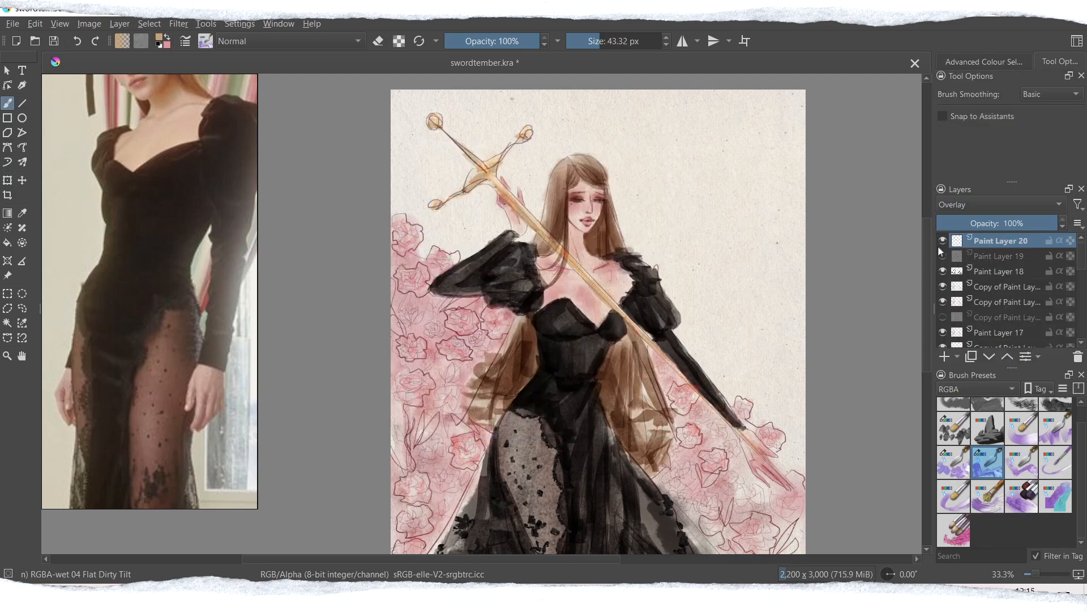
{"action": "left_click", "coordinate": [962, 204]}
{"action": "left_click", "coordinate": [965, 168]}
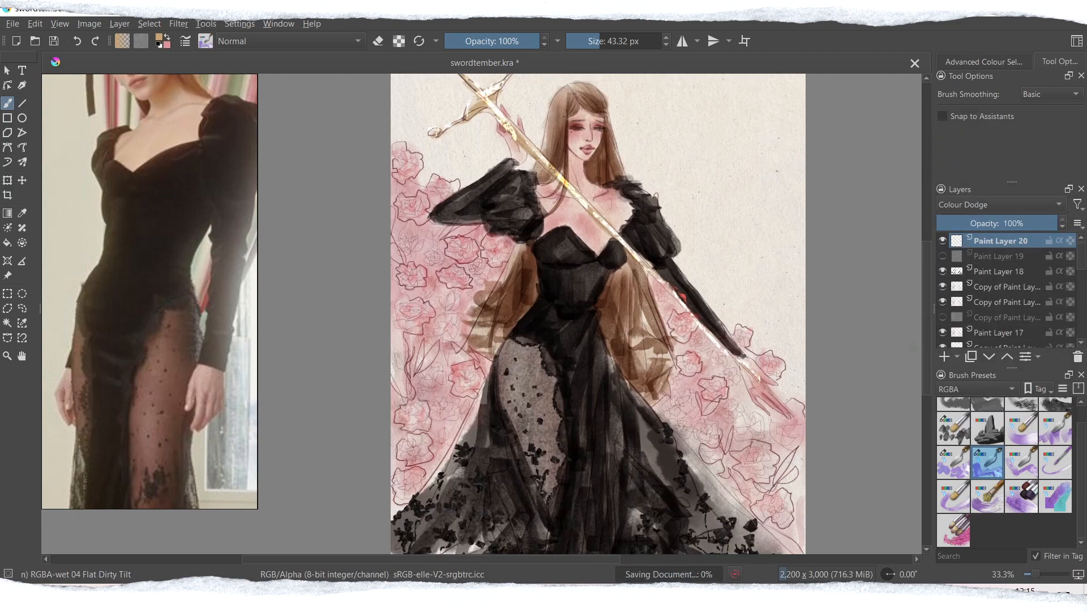
Choose dark red #841518 and paint blood on the lower blade and the lowered hand with the RGBA 05 Impasto-details brush.
{"action": "left_click", "coordinate": [163, 42]}
{"action": "left_click", "coordinate": [473, 213]}
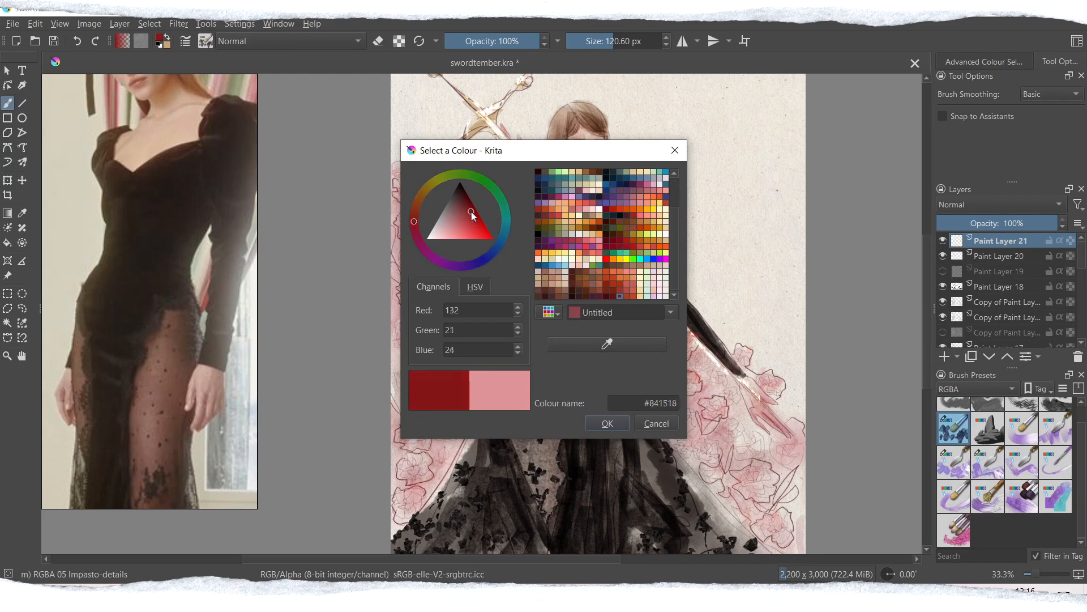
{"action": "left_click", "coordinate": [607, 423]}
{"action": "left_click_drag", "start_coordinate": [678, 311], "coordinate": [684, 317]}
{"action": "left_click_drag", "start_coordinate": [751, 394], "coordinate": [759, 405]}
Paint blood below the raised hand with an 82.05 px brush, and change the blood layer's blending mode.
{"action": "left_click", "coordinate": [599, 48]}
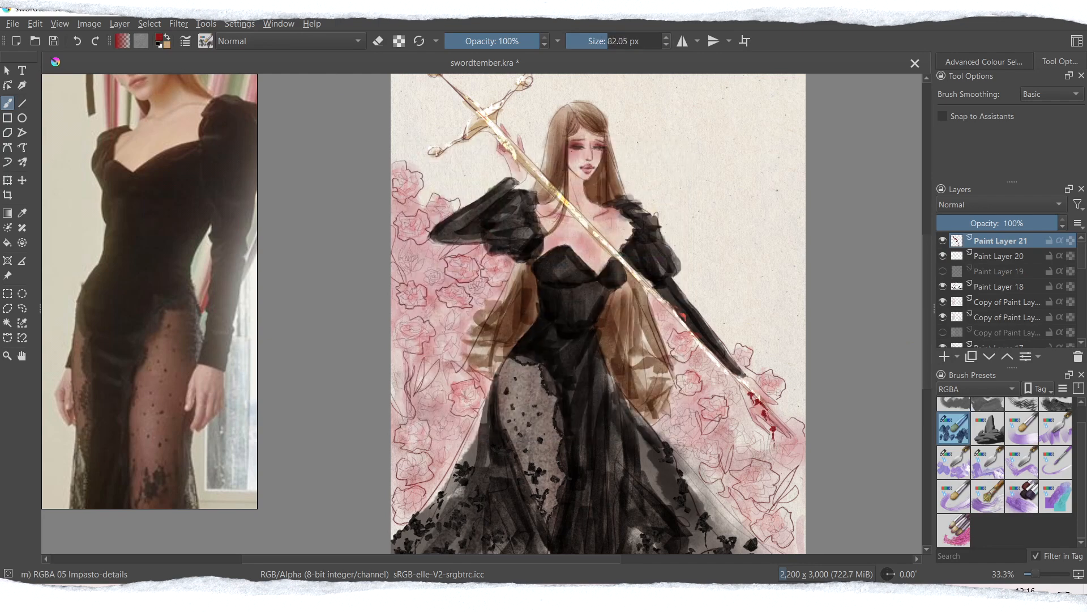
{"action": "left_click_drag", "start_coordinate": [520, 177], "coordinate": [522, 188]}
{"action": "left_click", "coordinate": [966, 205]}
{"action": "left_click", "coordinate": [965, 213]}
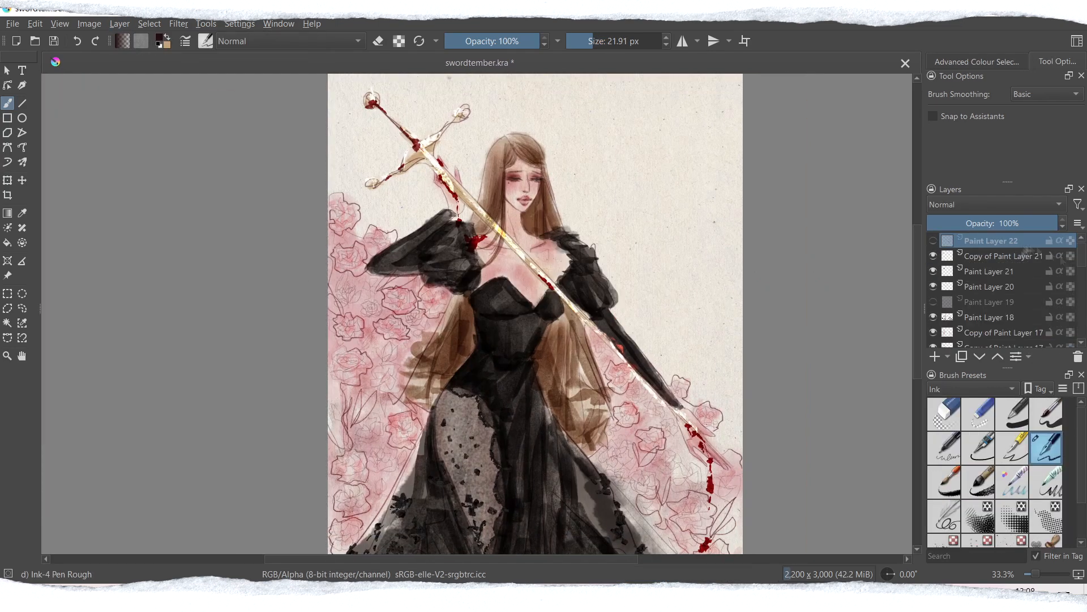
Apply a Levels filter to the merged layer with input black 23, gamma 1.327 and output white 239.
{"action": "left_click", "coordinate": [178, 24]}
{"action": "mouse_move", "coordinate": [246, 171]}
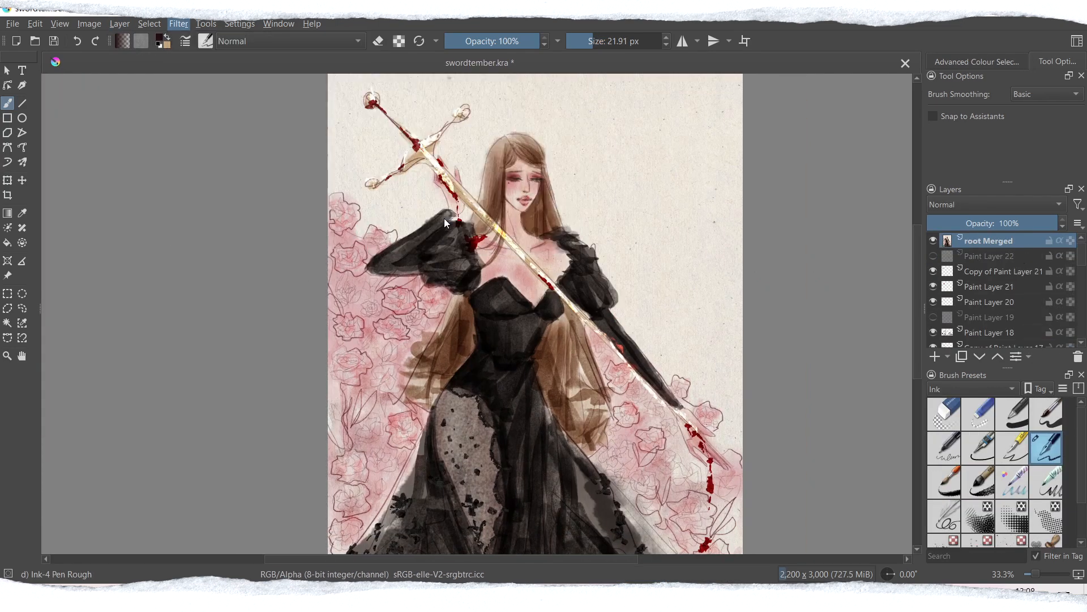
{"action": "left_click", "coordinate": [444, 219]}
{"action": "mouse_move", "coordinate": [795, 327]}
{"action": "left_mouse_down"}
{"action": "mouse_move", "coordinate": [826, 328]}
{"action": "mouse_move", "coordinate": [793, 329]}
{"action": "left_mouse_up"}
{"action": "mouse_move", "coordinate": [667, 387]}
{"action": "left_mouse_down"}
{"action": "mouse_move", "coordinate": [690, 388]}
{"action": "mouse_move", "coordinate": [667, 388]}
{"action": "left_mouse_up"}
{"action": "left_click_drag", "start_coordinate": [956, 387], "coordinate": [930, 389]}
{"action": "left_click_drag", "start_coordinate": [684, 326], "coordinate": [694, 327]}
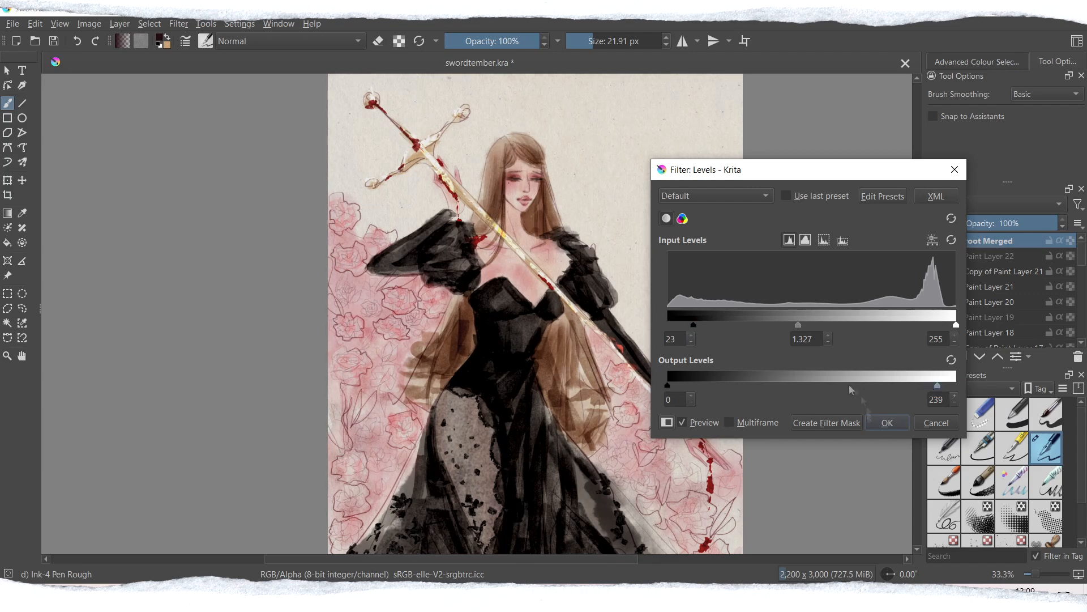
{"action": "left_click", "coordinate": [887, 422]}
Set the upper merged layer to Soft Light (SVG) at 15% opacity.
{"action": "left_click", "coordinate": [981, 243]}
{"action": "left_click_drag", "start_coordinate": [991, 223], "coordinate": [952, 225]}
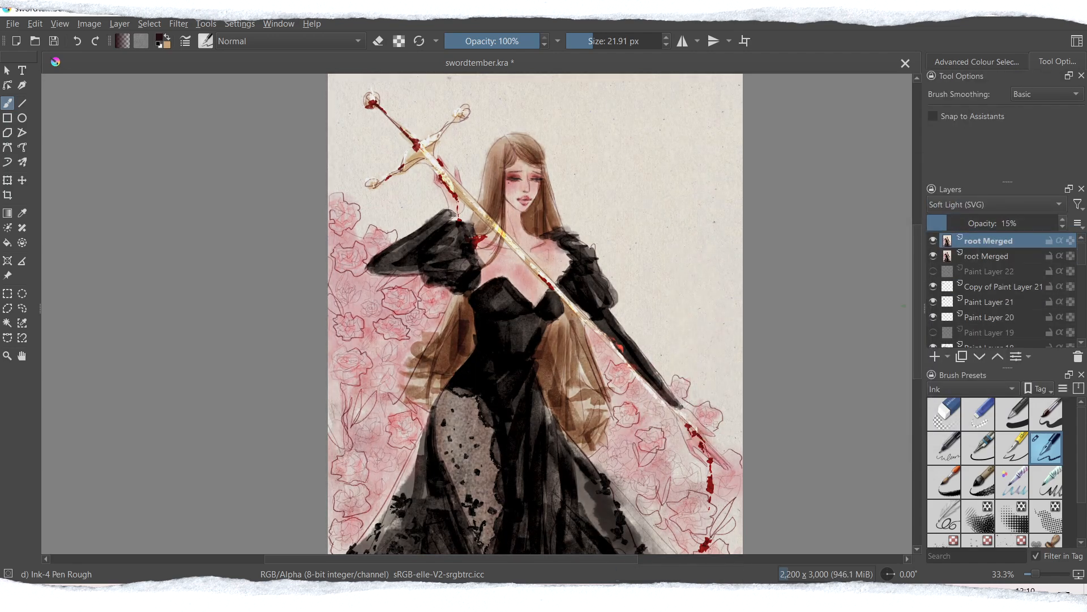
{"action": "mouse_move", "coordinate": [917, 259]}
{"action": "left_mouse_down"}
{"action": "mouse_move", "coordinate": [916, 290]}
{"action": "mouse_move", "coordinate": [915, 263]}
{"action": "mouse_move", "coordinate": [921, 273]}
{"action": "left_mouse_up"}
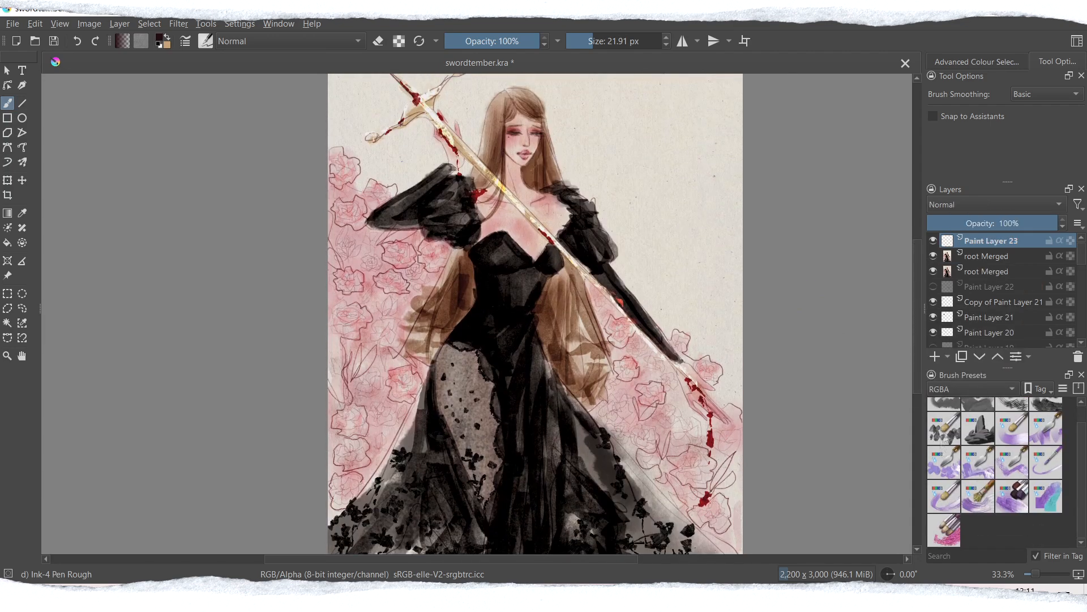
Try painting dark red over the roses and hem beside the skirt on a Multiply layer with the 365 px RGBA 05 Impasto-details brush.
{"action": "left_click", "coordinate": [163, 41]}
{"action": "left_click", "coordinate": [609, 425]}
{"action": "left_click", "coordinate": [957, 204]}
{"action": "left_click", "coordinate": [956, 191]}
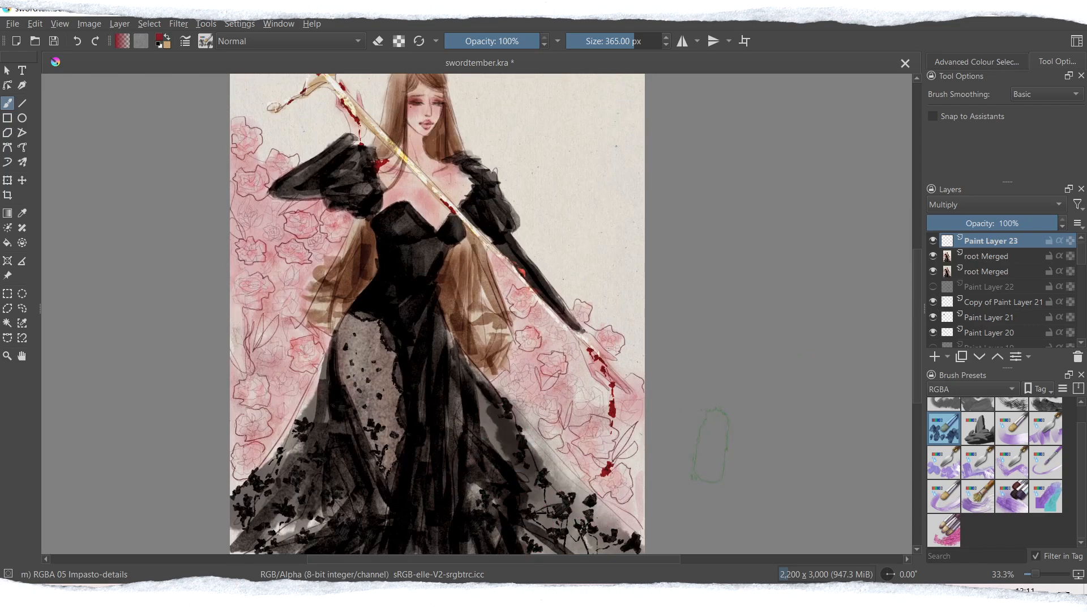
{"action": "left_click_drag", "start_coordinate": [556, 462], "coordinate": [561, 475]}
{"action": "left_click_drag", "start_coordinate": [571, 522], "coordinate": [593, 528]}
{"action": "left_click_drag", "start_coordinate": [617, 527], "coordinate": [637, 544]}
{"action": "left_click_drag", "start_coordinate": [623, 484], "coordinate": [633, 493]}
{"action": "mouse_move", "coordinate": [576, 481]}
{"action": "left_mouse_down"}
{"action": "mouse_move", "coordinate": [571, 506]}
{"action": "mouse_move", "coordinate": [639, 524]}
{"action": "left_mouse_up"}
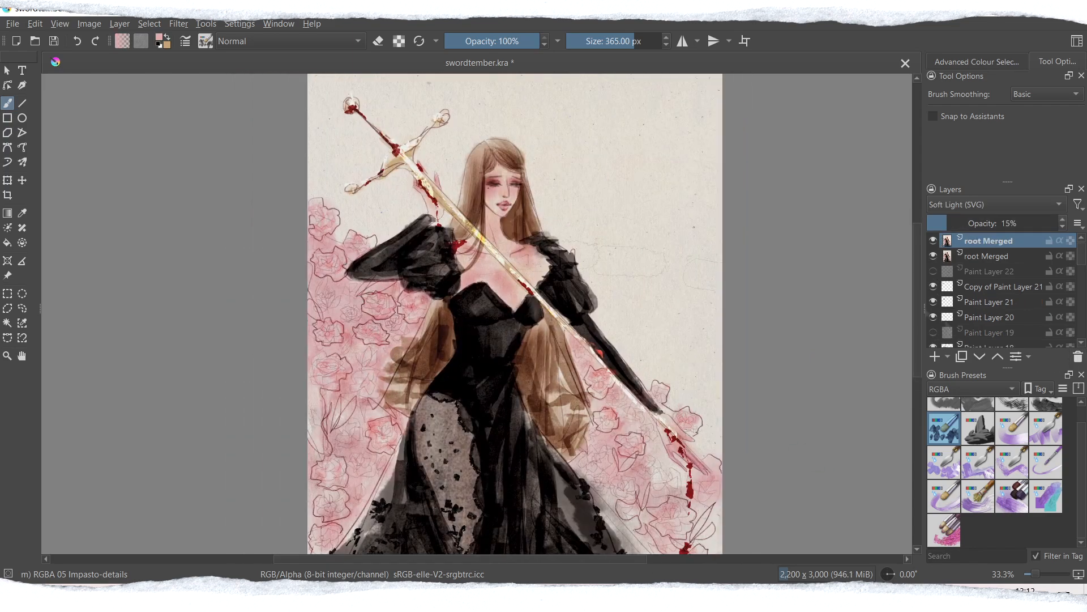
Try different blending modes on the copy of the pink rose layer.
{"action": "left_click", "coordinate": [163, 41]}
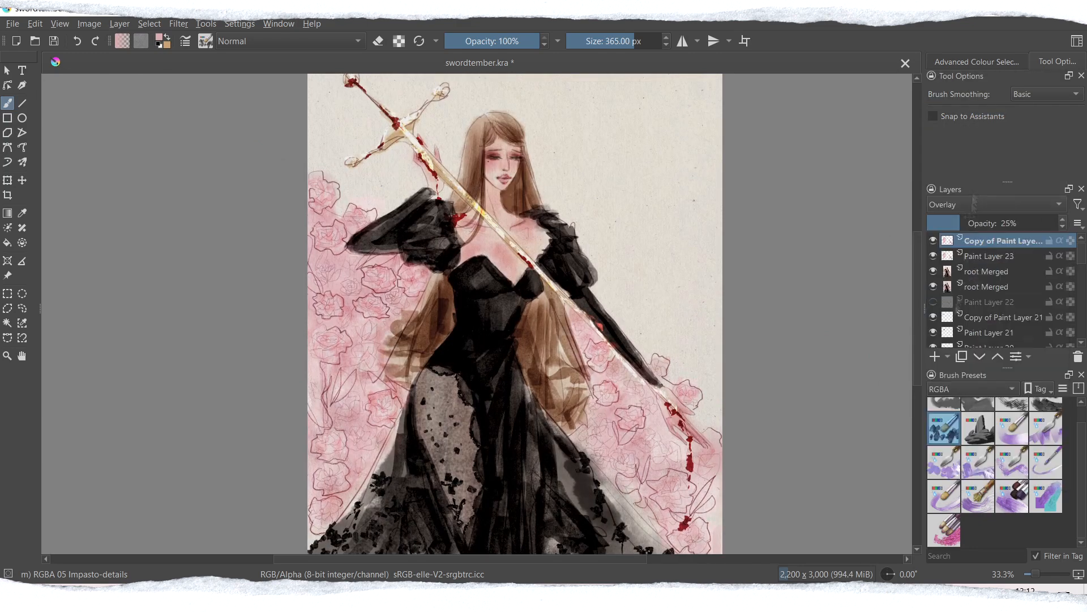
{"action": "left_click", "coordinate": [997, 205]}
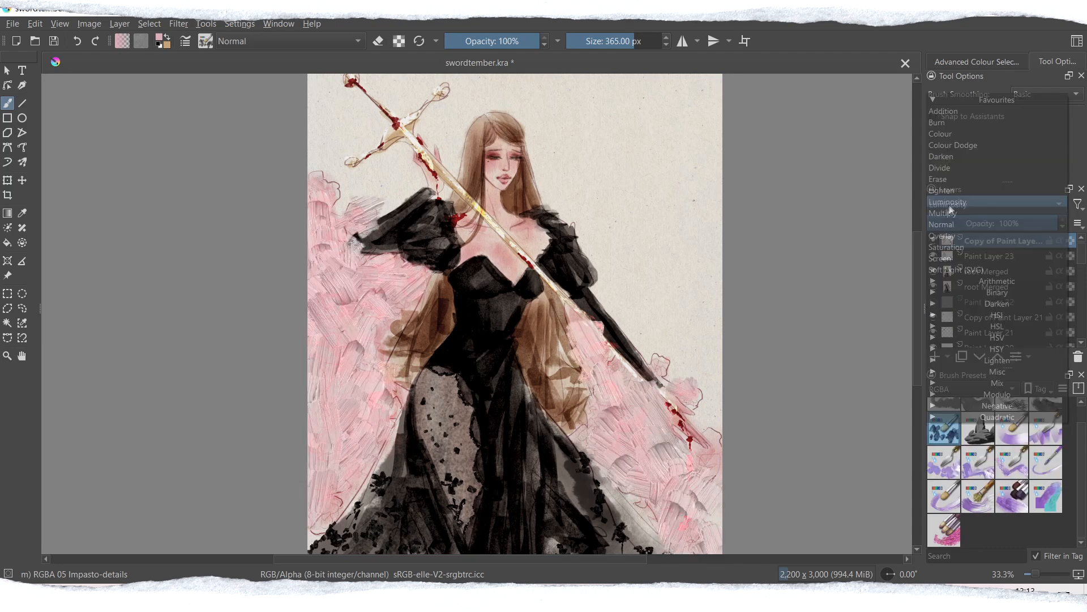
{"action": "left_click", "coordinate": [956, 204]}
{"action": "left_click", "coordinate": [997, 204]}
{"action": "left_click", "coordinate": [956, 204]}
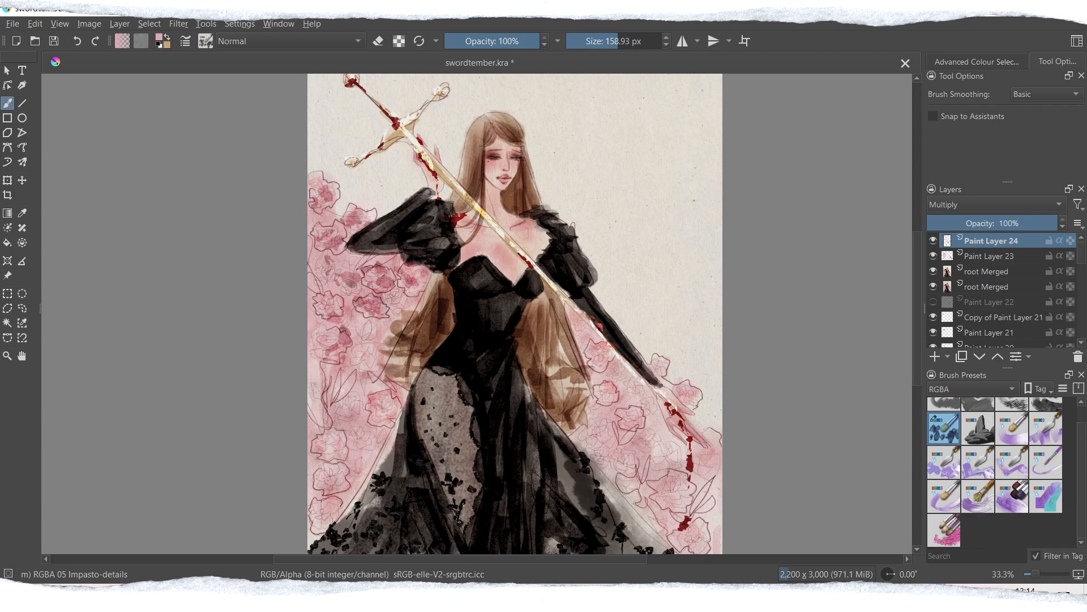
Paint deeper pink centres on the lower-left roses and the roses right of the skirt on a Multiply layer with a 158.93 px brush.
{"action": "left_click_drag", "start_coordinate": [341, 455], "coordinate": [358, 461]}
{"action": "left_click_drag", "start_coordinate": [319, 491], "coordinate": [347, 486]}
{"action": "left_click_drag", "start_coordinate": [588, 346], "coordinate": [617, 394]}
{"action": "left_click_drag", "start_coordinate": [621, 415], "coordinate": [638, 422]}
{"action": "left_click_drag", "start_coordinate": [679, 391], "coordinate": [699, 400]}
{"action": "left_click_drag", "start_coordinate": [662, 488], "coordinate": [686, 501]}
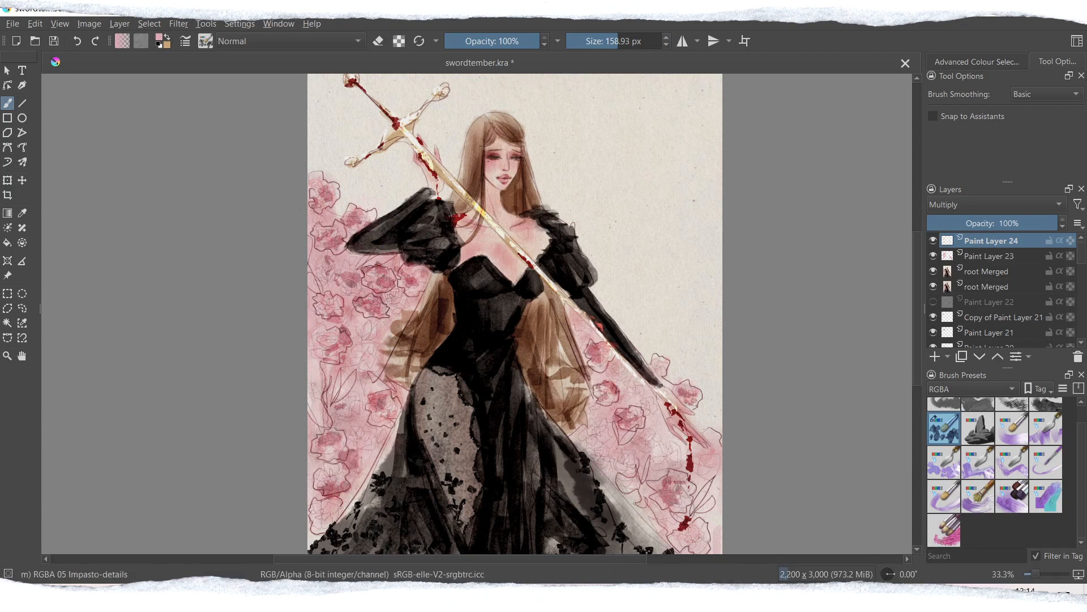
Paint pink shadows between the roses beside the left hair and along the skirt's right edge.
{"action": "left_click_drag", "start_coordinate": [350, 424], "coordinate": [386, 448]}
{"action": "left_click_drag", "start_coordinate": [393, 288], "coordinate": [420, 323]}
{"action": "left_click_drag", "start_coordinate": [625, 439], "coordinate": [654, 475]}
{"action": "left_click_drag", "start_coordinate": [630, 500], "coordinate": [654, 525]}
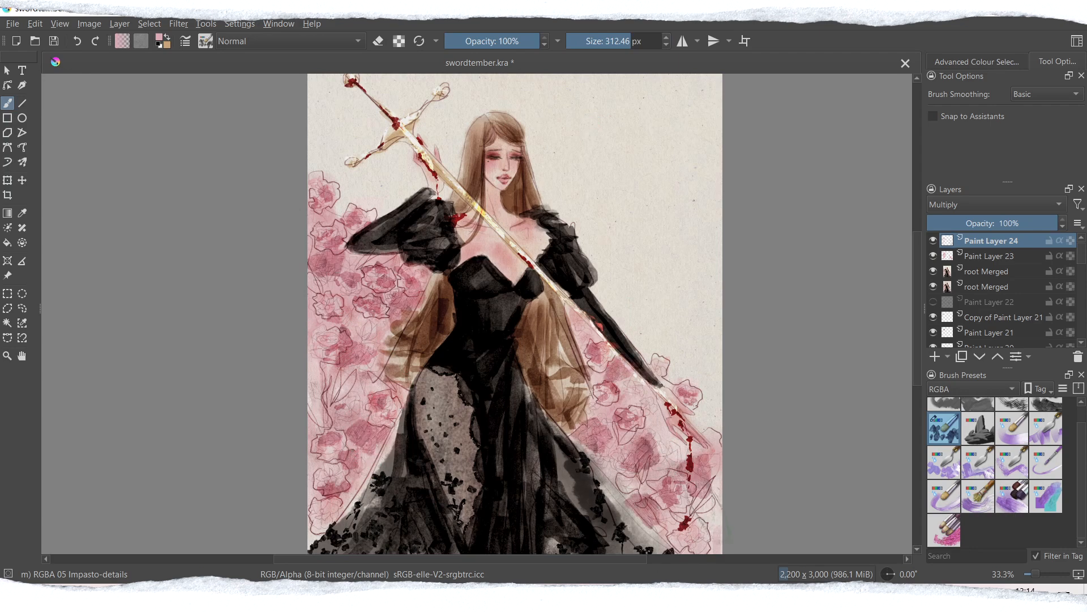
Paint broad pink shading over the roses on both sides with a 312.46 px brush, and adjust the layer's opacity.
{"action": "left_click_drag", "start_coordinate": [918, 341], "coordinate": [918, 363]}
{"action": "left_click_drag", "start_coordinate": [606, 372], "coordinate": [627, 413]}
{"action": "left_click_drag", "start_coordinate": [662, 377], "coordinate": [694, 396]}
{"action": "left_click_drag", "start_coordinate": [389, 306], "coordinate": [405, 330]}
{"action": "left_click", "coordinate": [993, 223]}
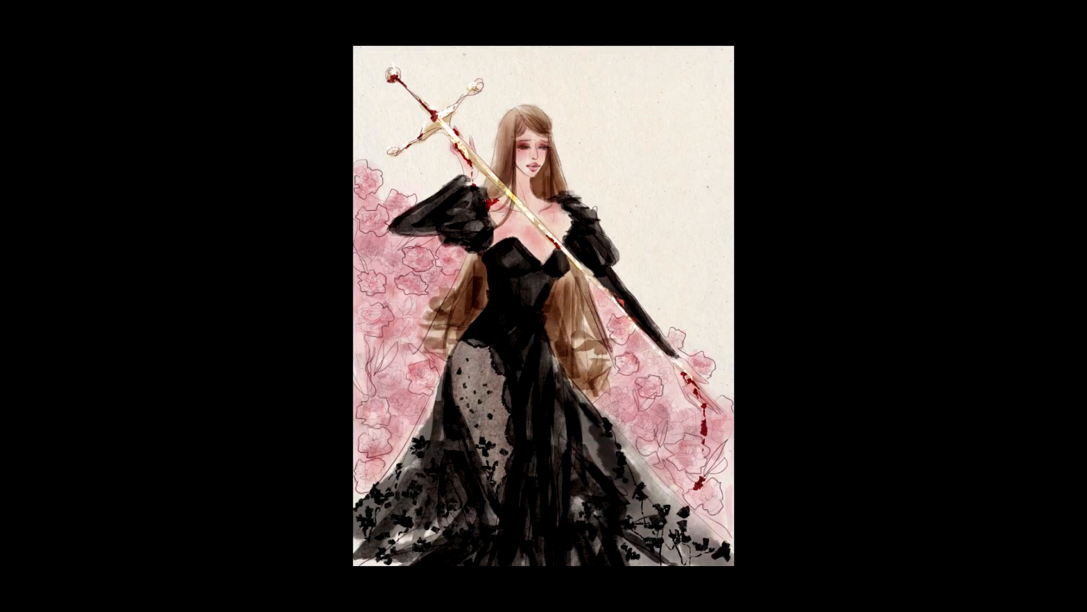